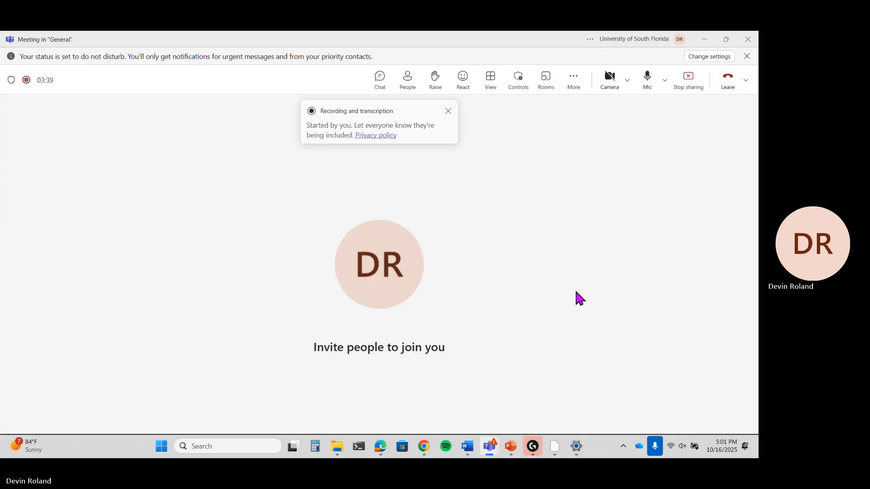
Look over the meeting's recording and transcription options and dismiss the recording notice.
click(571, 83)
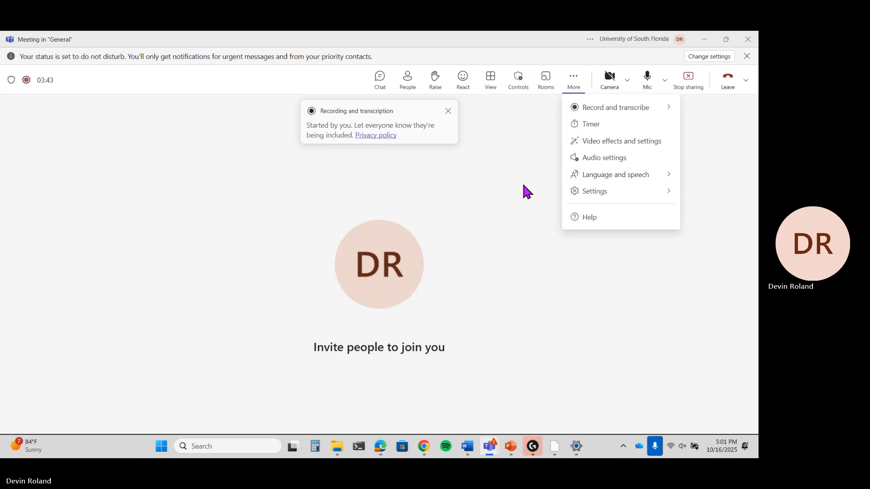
mouse_move(628, 111)
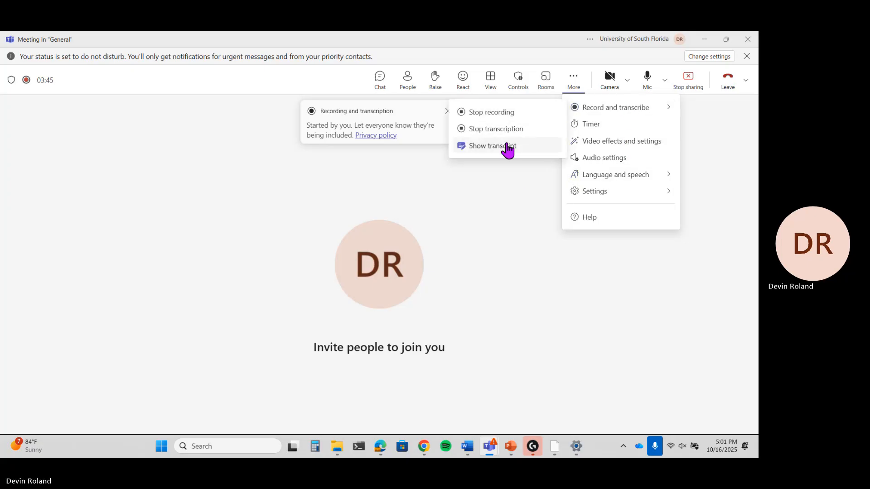
click(512, 200)
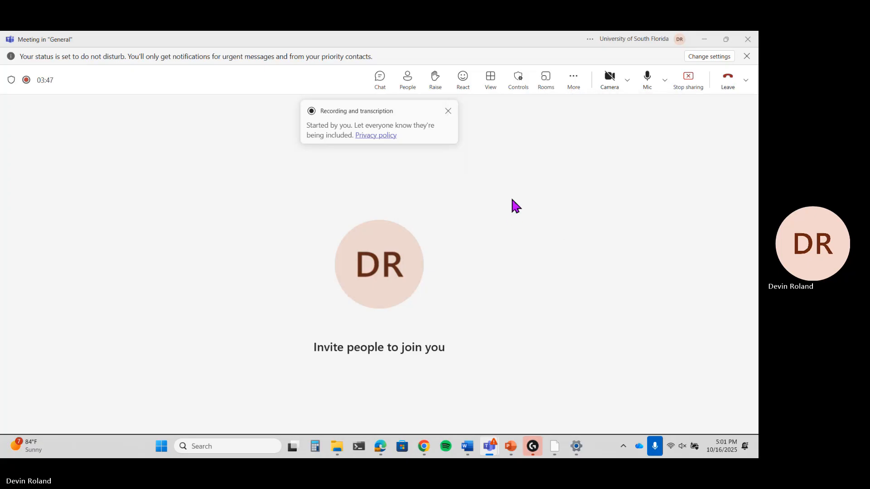
click(448, 111)
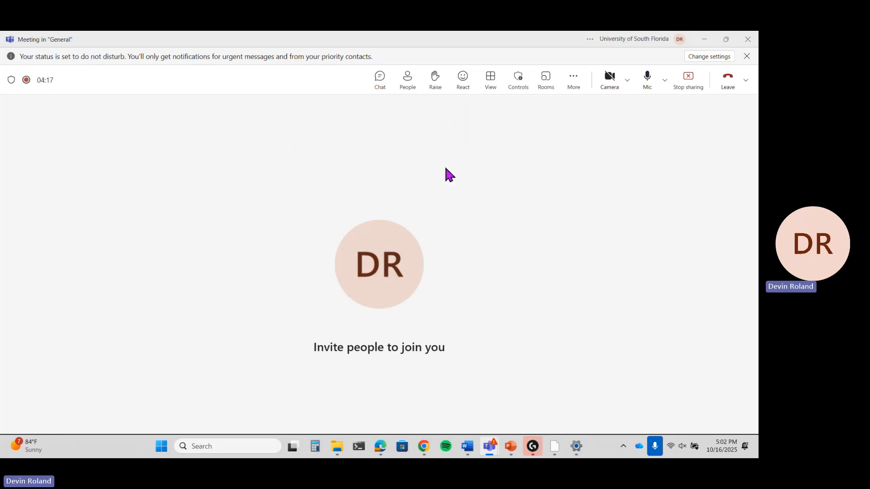
Switch to Workbench and open the project In_Class_Example.wbpj from the lecture folder dated 10-14-2025.
mouse_move(557, 448)
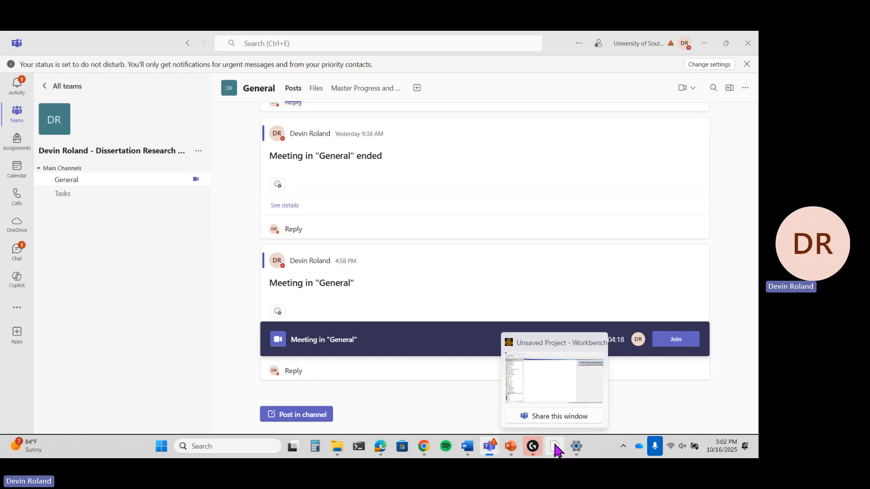
click(555, 395)
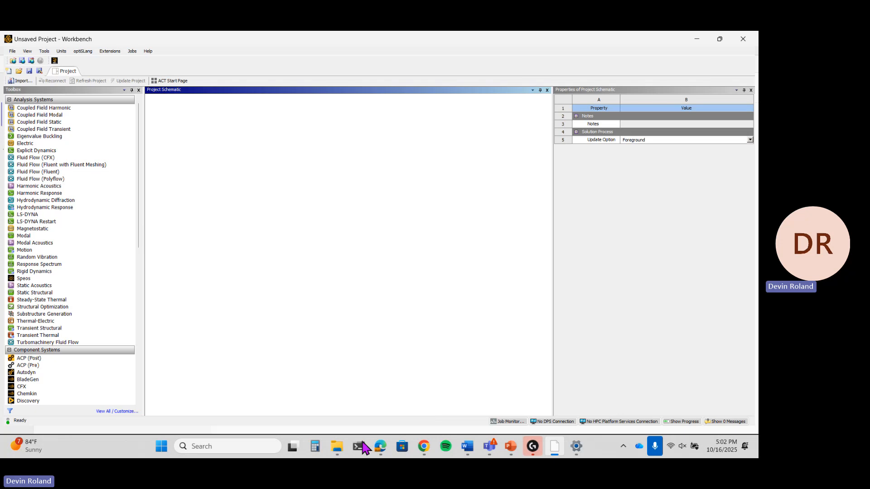
mouse_move(340, 448)
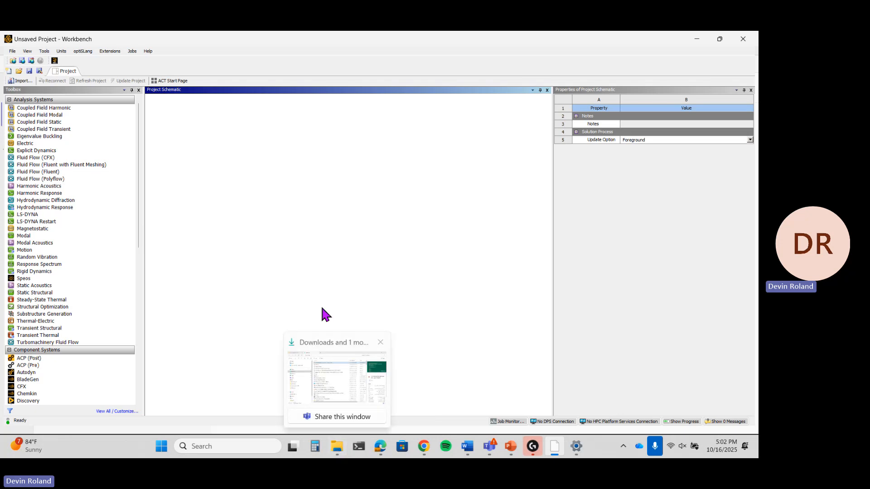
click(12, 50)
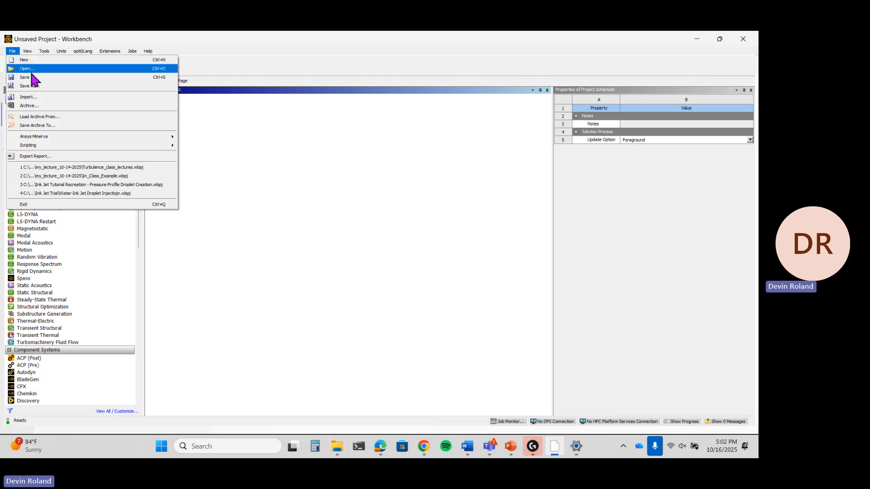
click(44, 72)
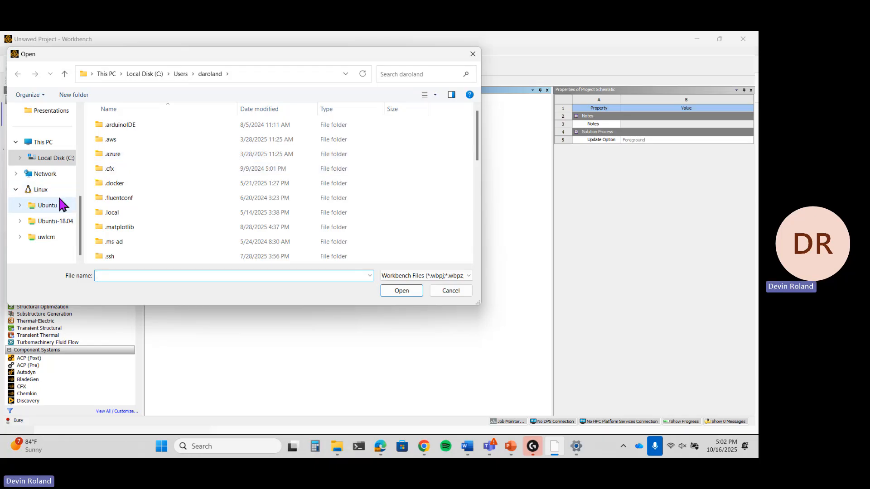
scroll(54, 199, up, 5)
scroll(54, 202, down, 2)
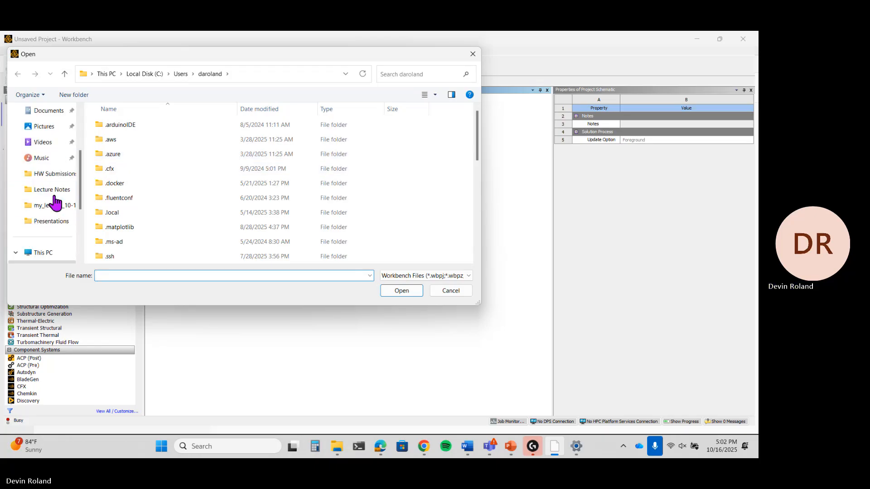
click(52, 205)
double_click(129, 155)
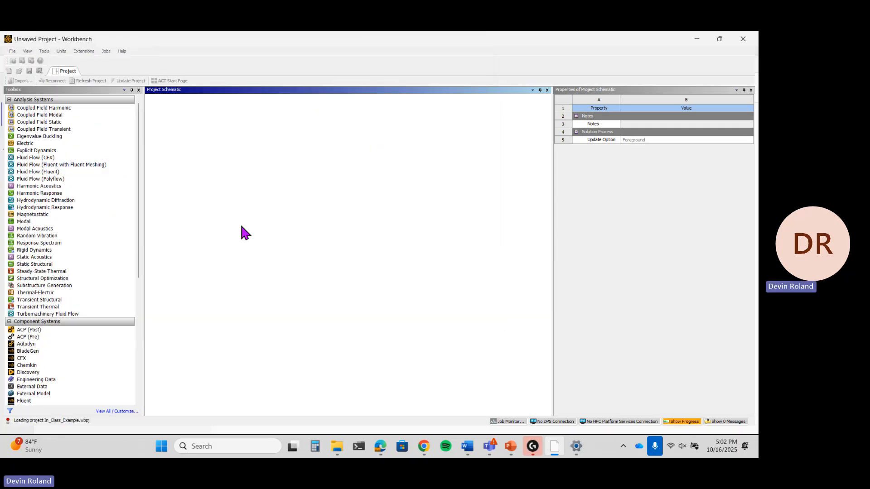
Switch to PowerPoint, present the Ansys Fluent Workshop slides through "How is it setup?" and end the slide show.
click(509, 447)
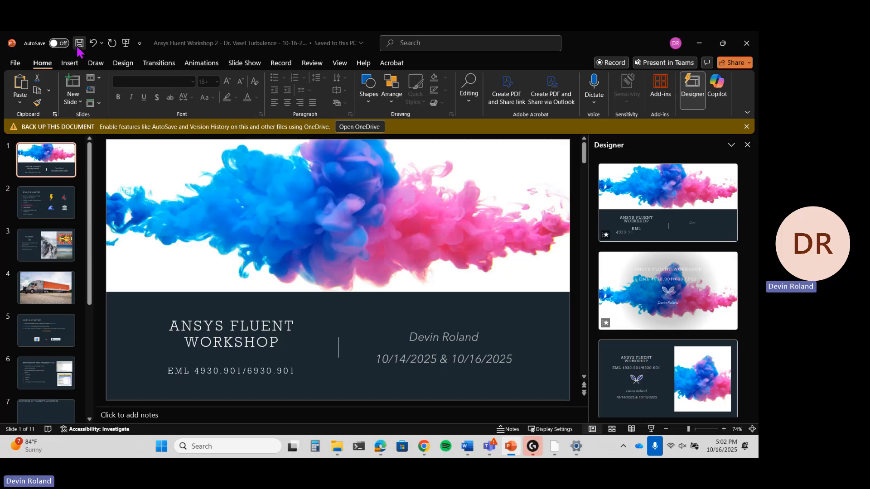
click(127, 48)
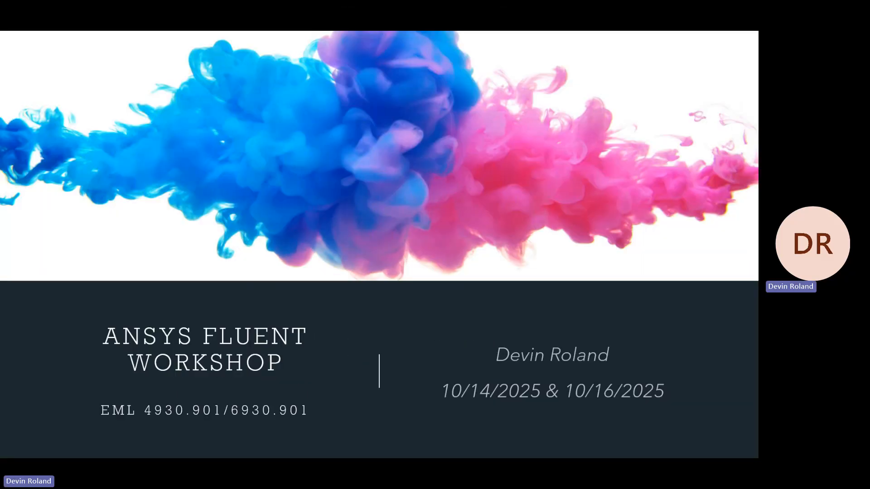
key(Right)
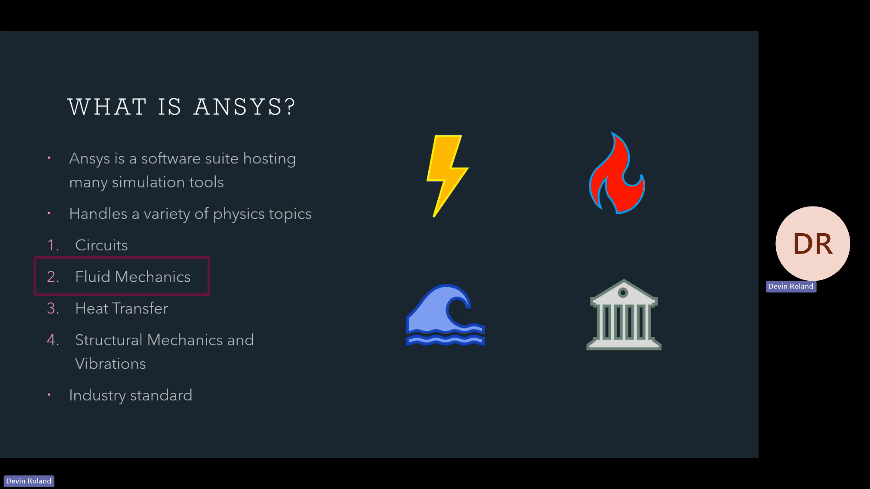
key(Right)
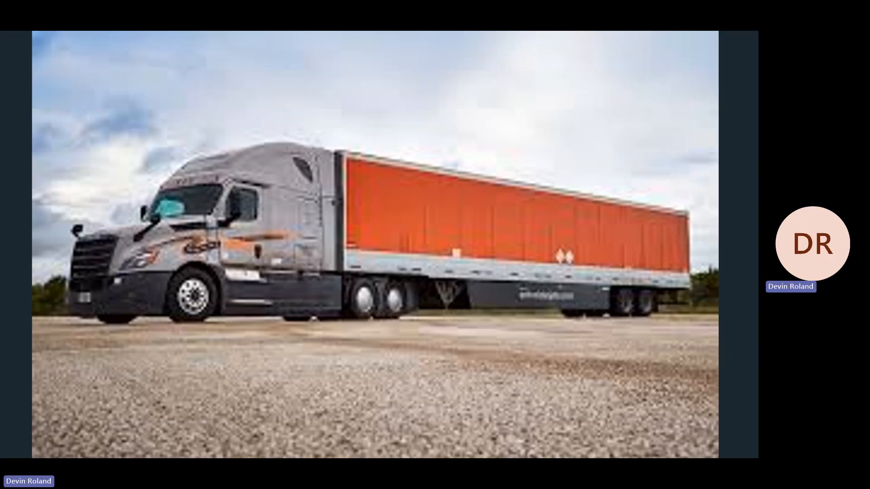
key(Right)
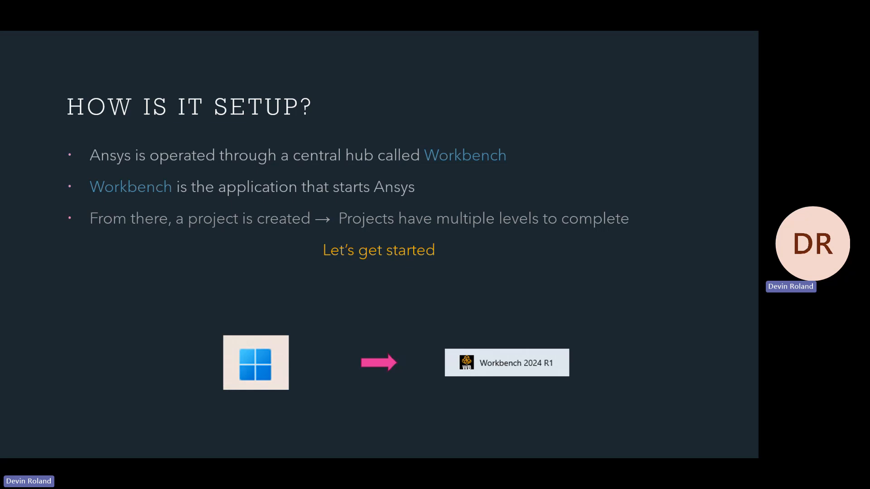
key(Left)
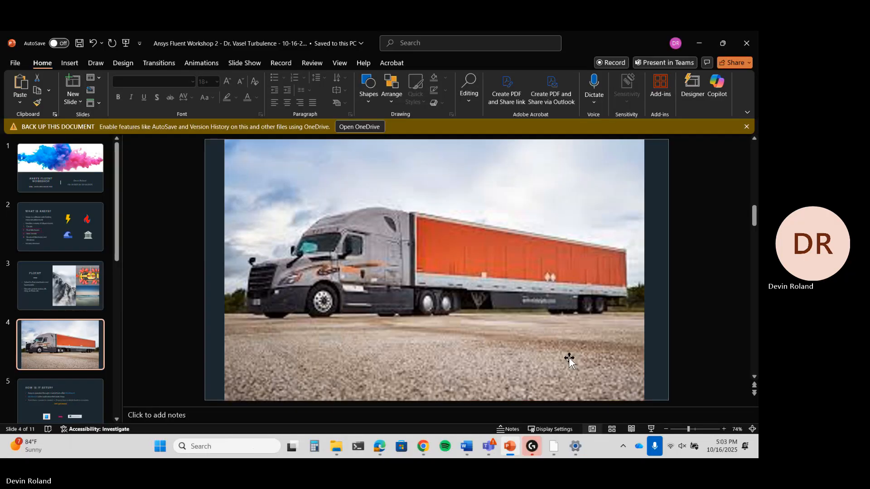
Switch to Workbench, add a standalone Fluid Flow (Fluent) system below In Class Test and name it "In Class Test 2".
click(554, 448)
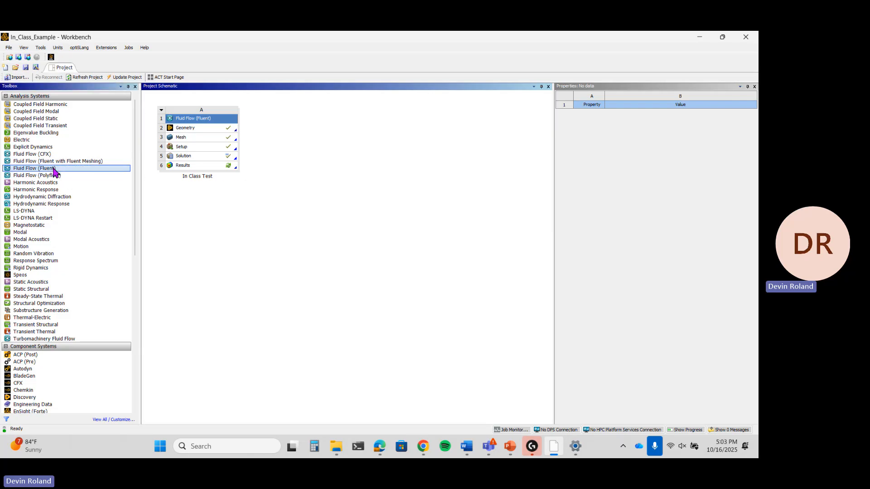
drag(54, 168, 229, 190)
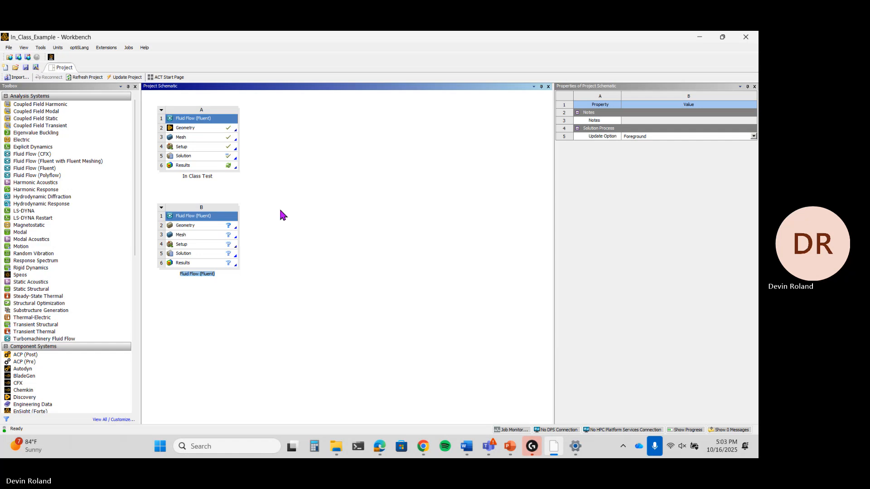
text(En)
text( C)
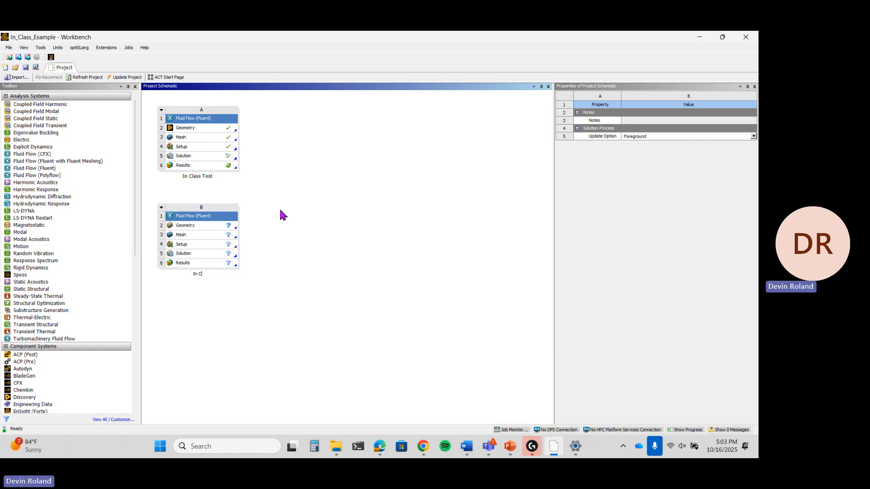
text(lass Test 2)
key(Return)
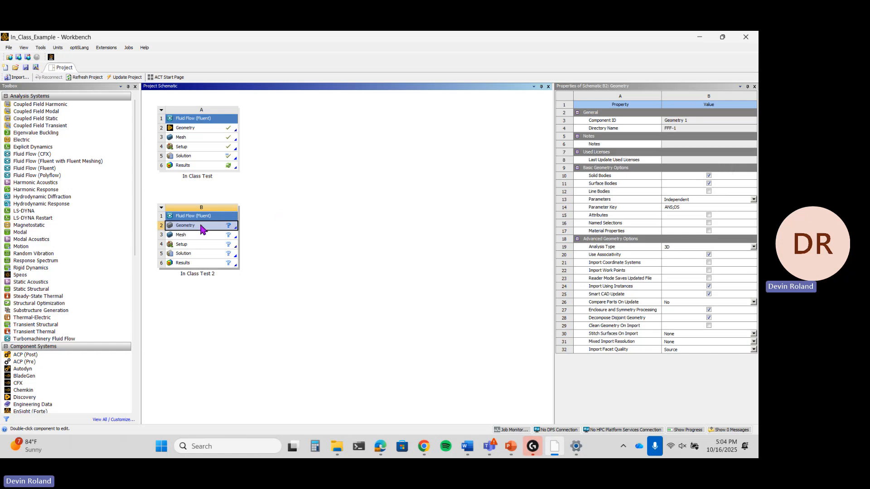
Start a new Discovery geometry for the In Class Test 2 system.
right_click(199, 226)
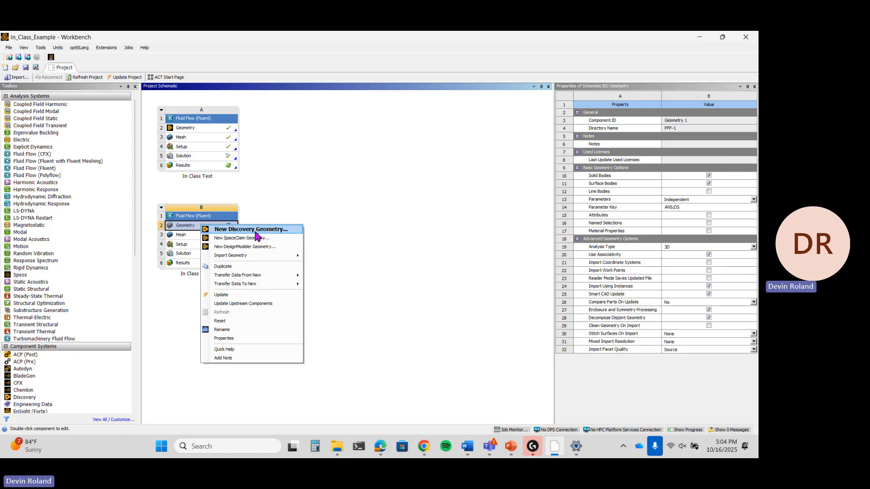
click(254, 230)
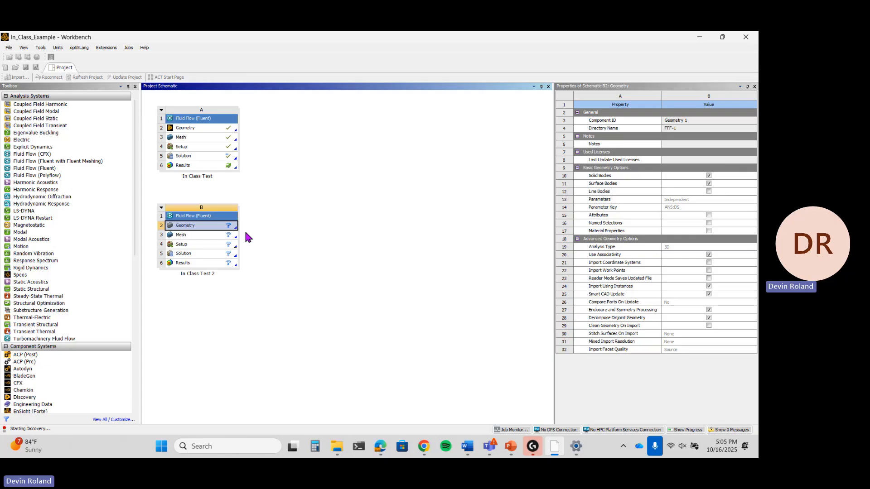
right_click(211, 225)
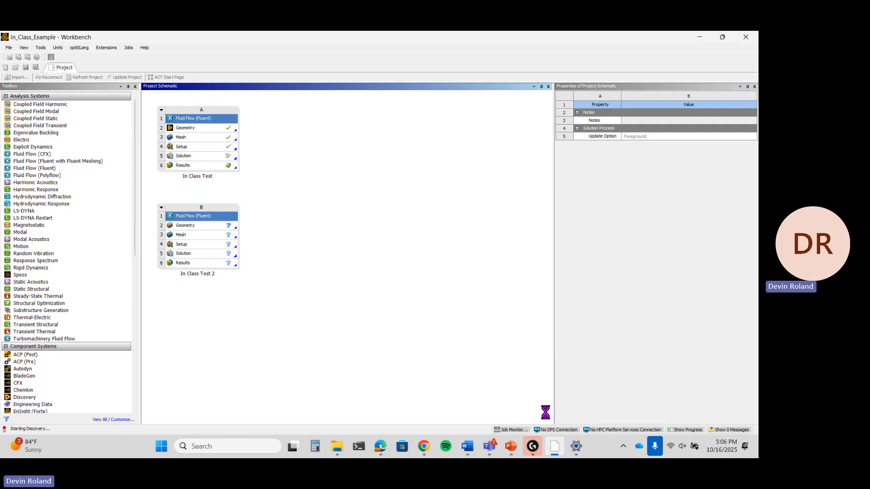
mouse_move(547, 442)
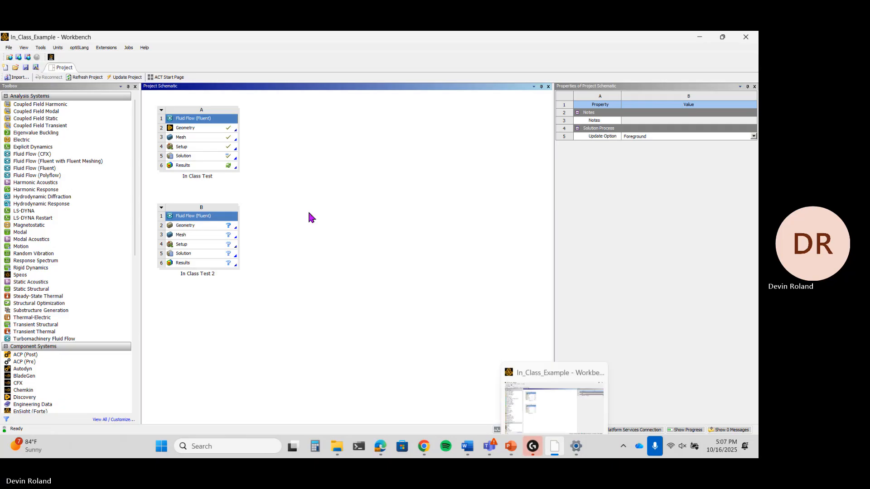
Add another Fluid Flow (Fluent) system beside In Class Test and link In Class Test's geometry to it.
click(161, 110)
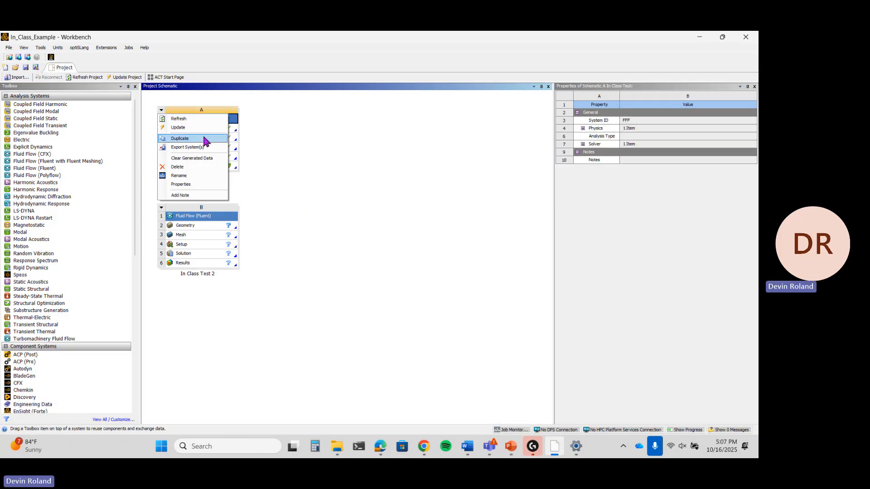
click(287, 137)
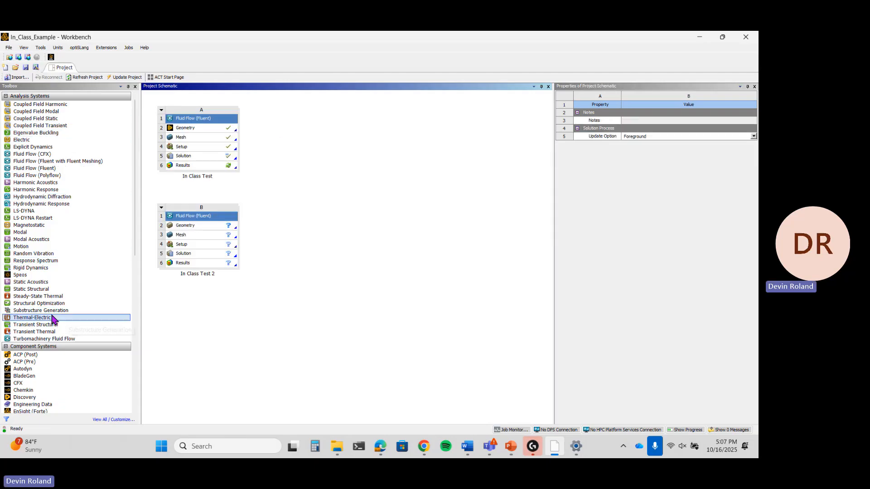
drag(35, 168, 294, 145)
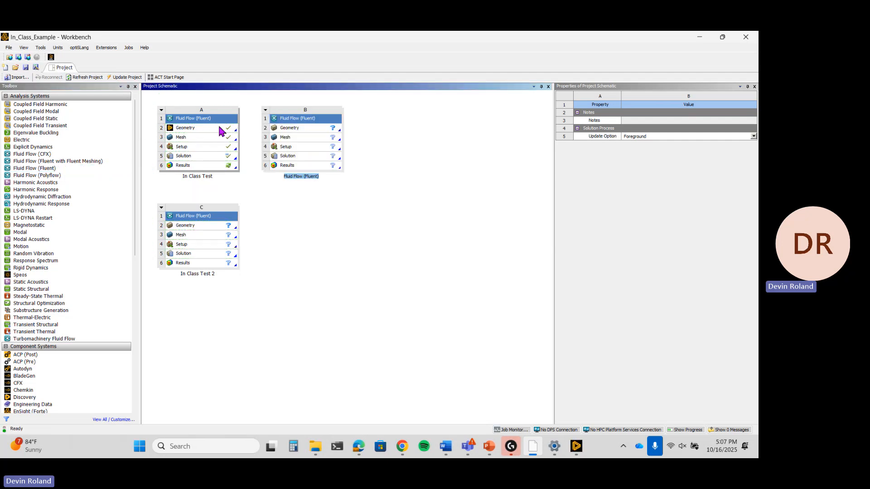
drag(220, 131, 321, 129)
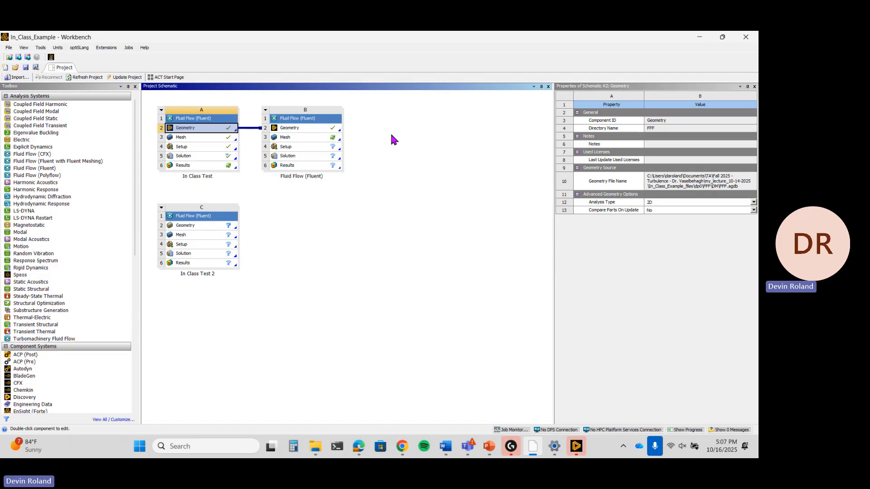
Delete the linked Fluid Flow (Fluent) system beside In Class Test.
right_click(262, 115)
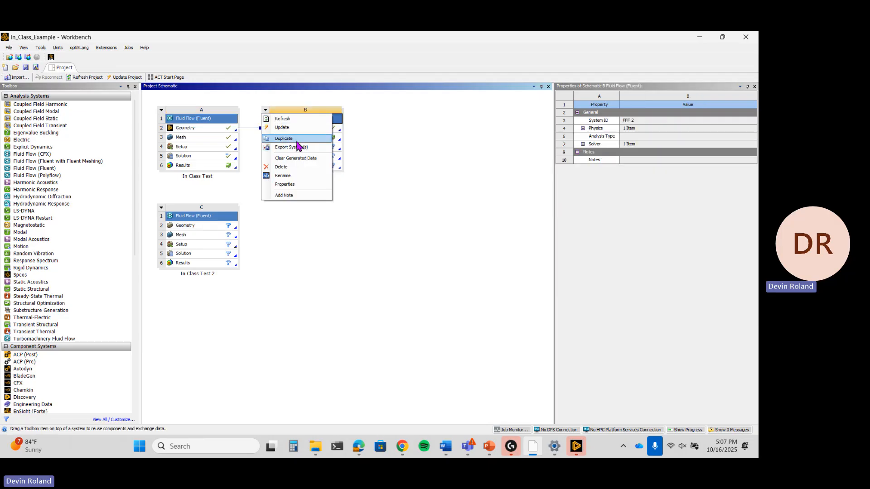
click(296, 158)
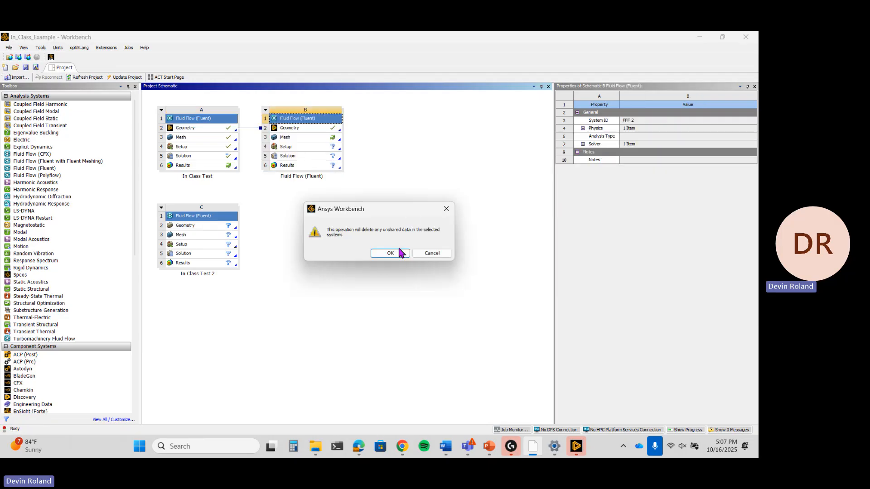
click(400, 252)
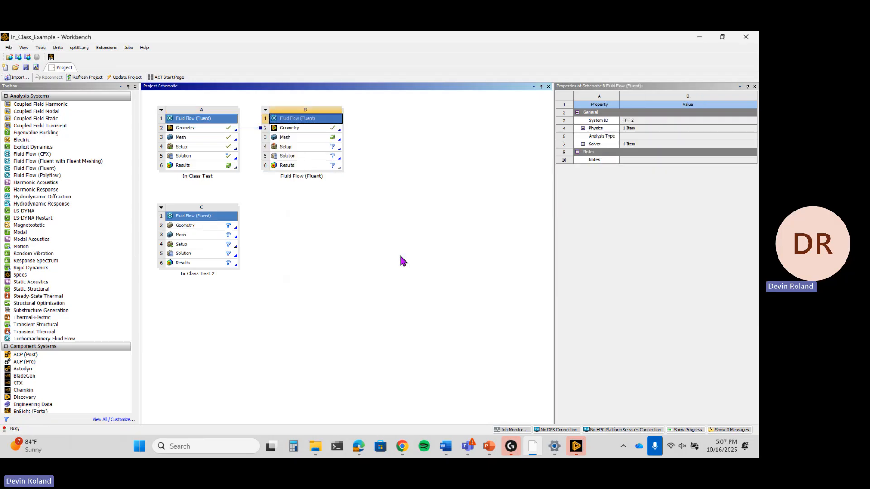
Switch to Discovery, turn the view to face the XZ plane and place the sketch grid on that plane.
click(575, 448)
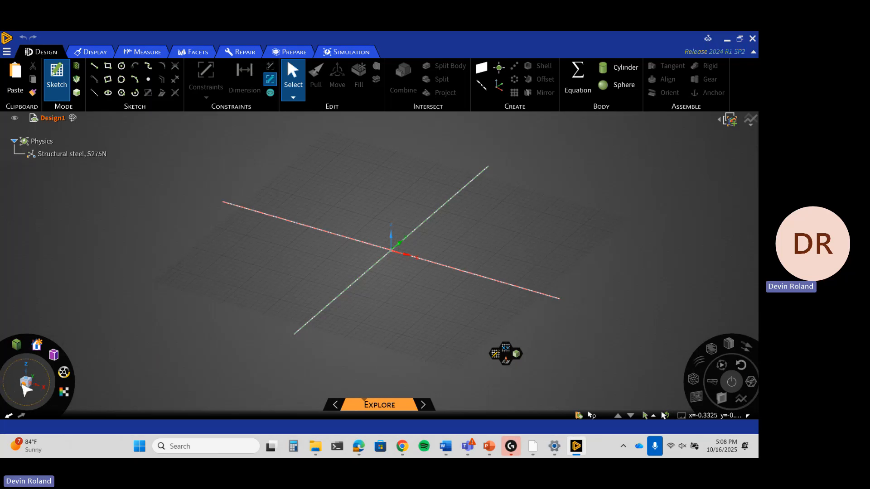
click(27, 385)
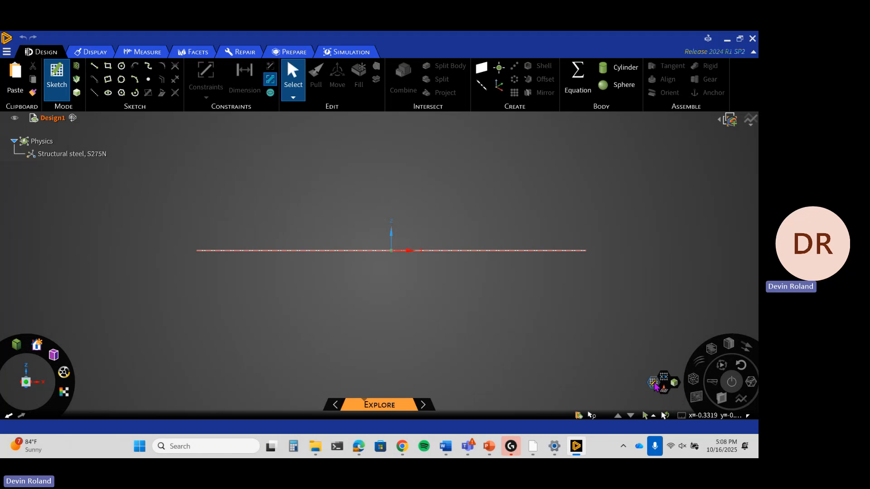
click(673, 383)
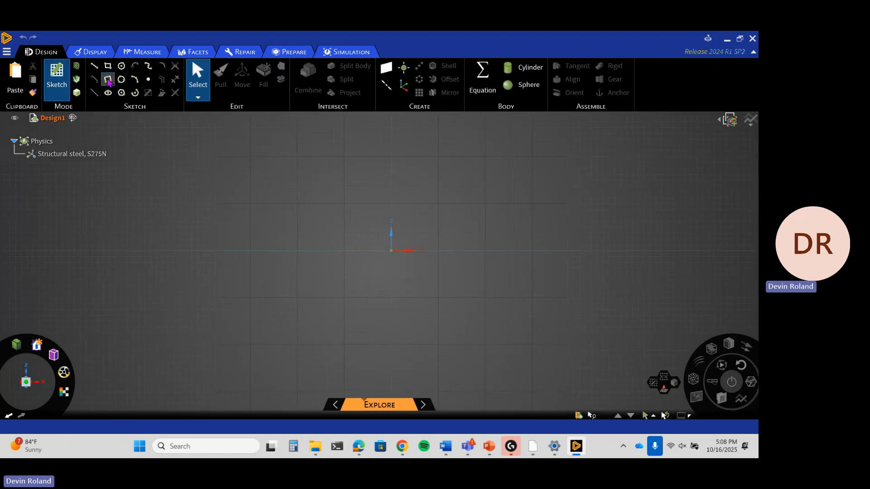
Sketch a rectangle on the XZ plane, above the X axis on the positive X side of the origin.
click(107, 66)
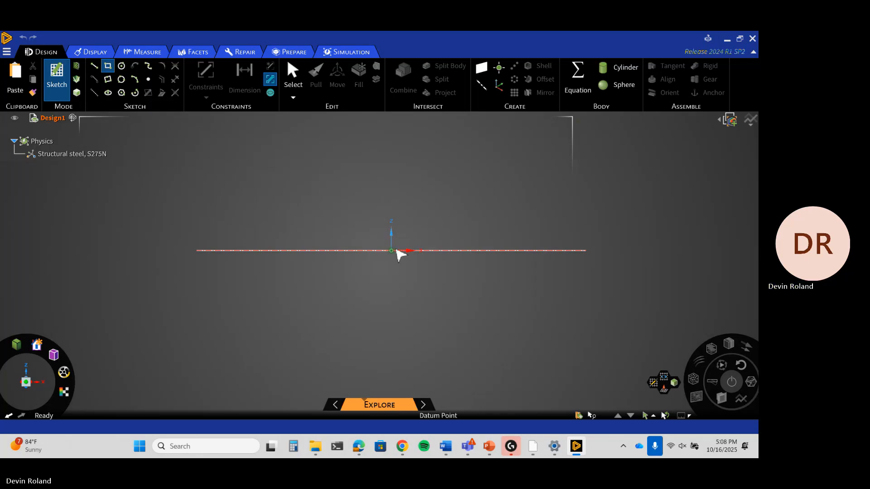
click(653, 384)
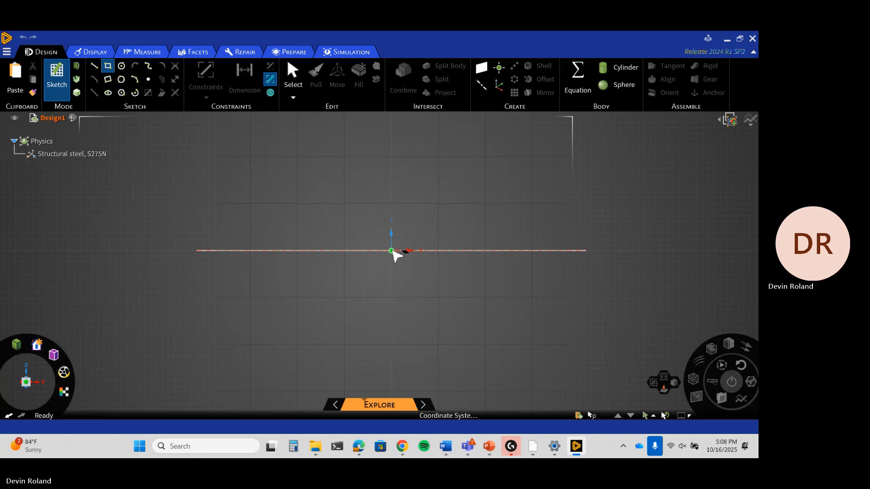
click(468, 180)
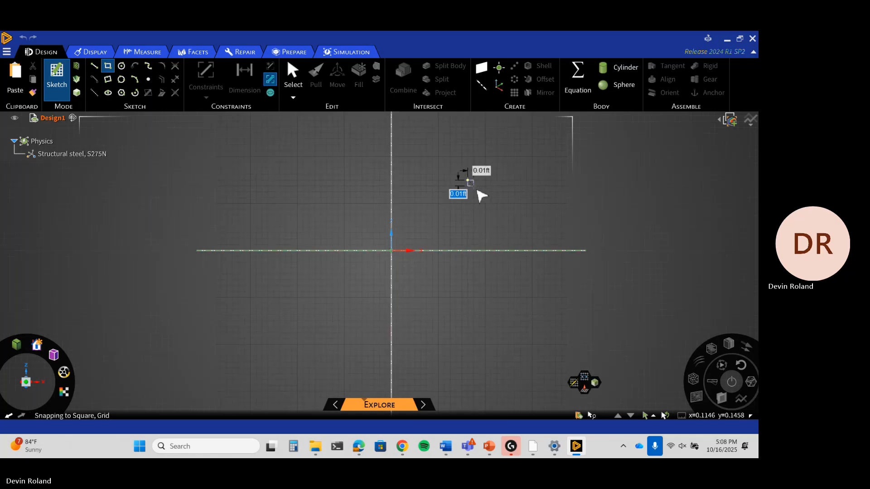
click(533, 233)
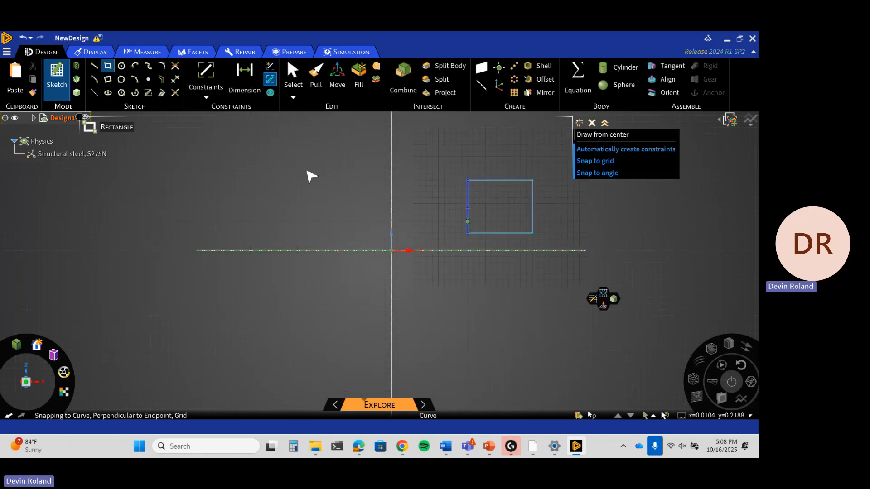
Pull the rectangular face into a long solid block.
click(314, 83)
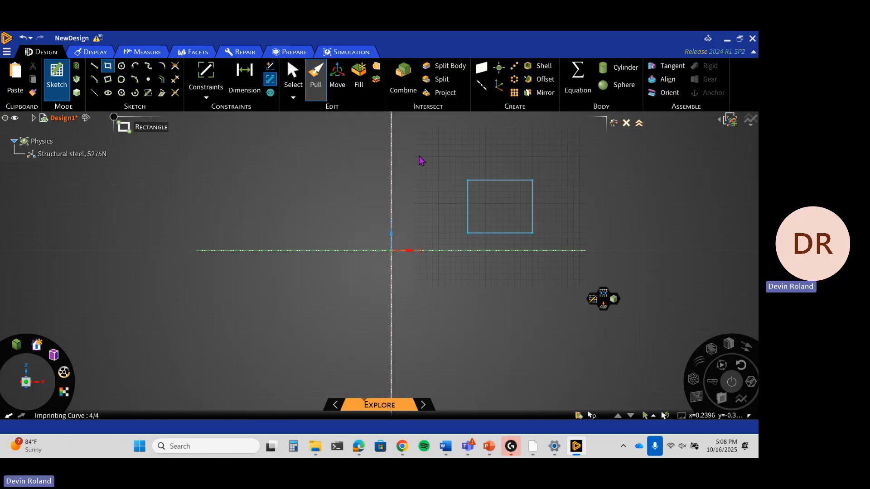
click(503, 209)
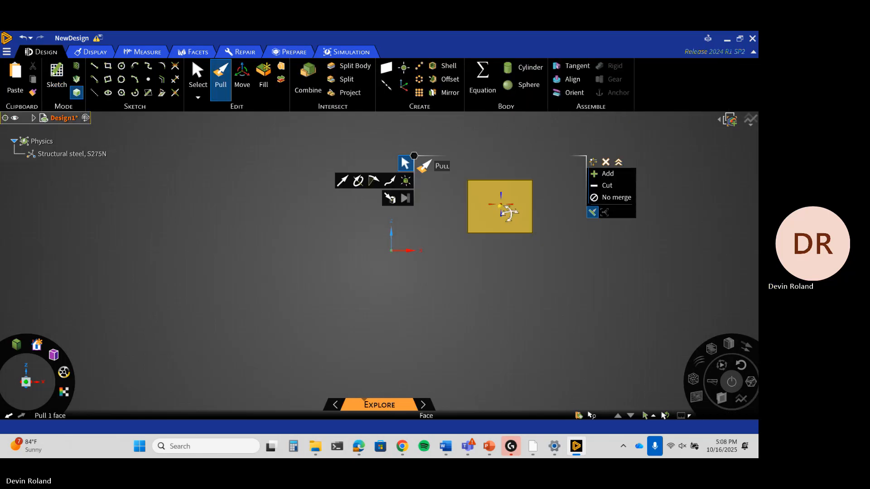
middle_drag(503, 210, 491, 213)
drag(492, 212, 244, 273)
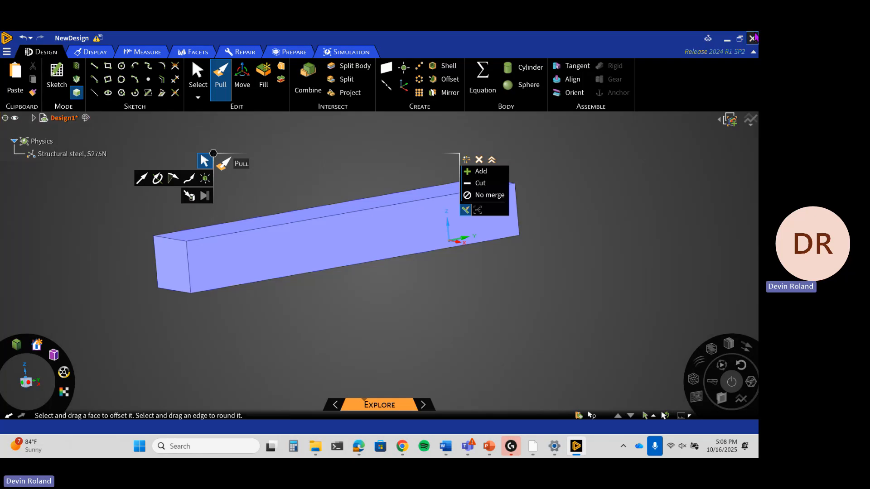
Close Discovery without saving the changes and start a new DesignModeler geometry for the In Class Test 2 system.
click(752, 38)
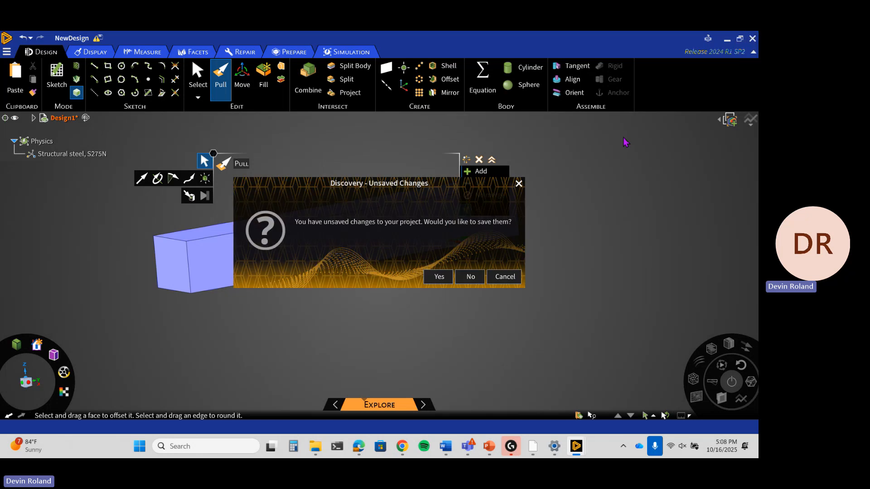
click(471, 276)
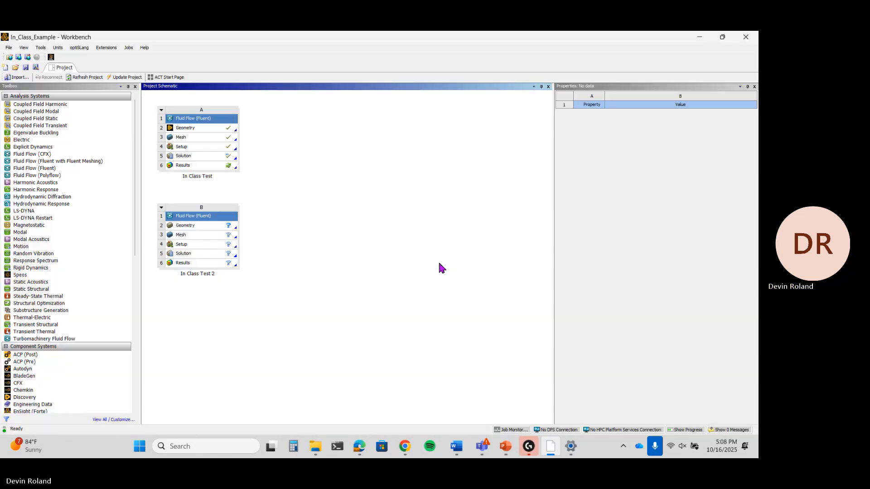
click(204, 226)
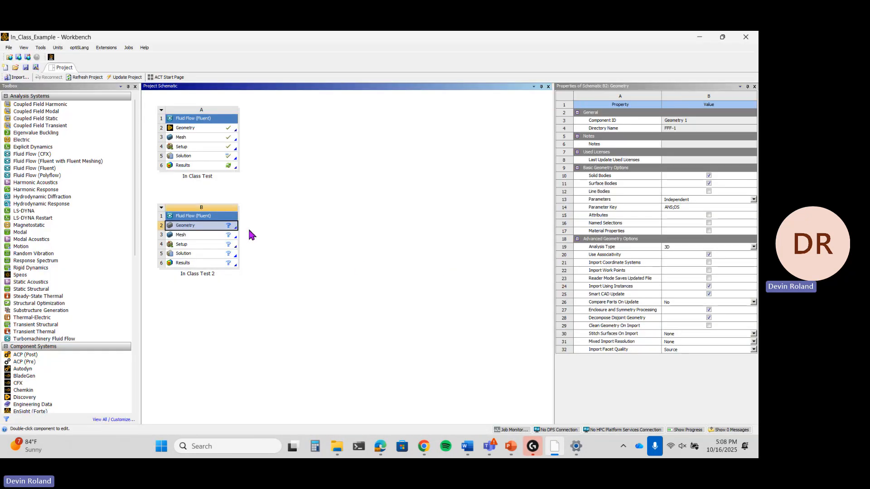
double_click(204, 227)
click(345, 247)
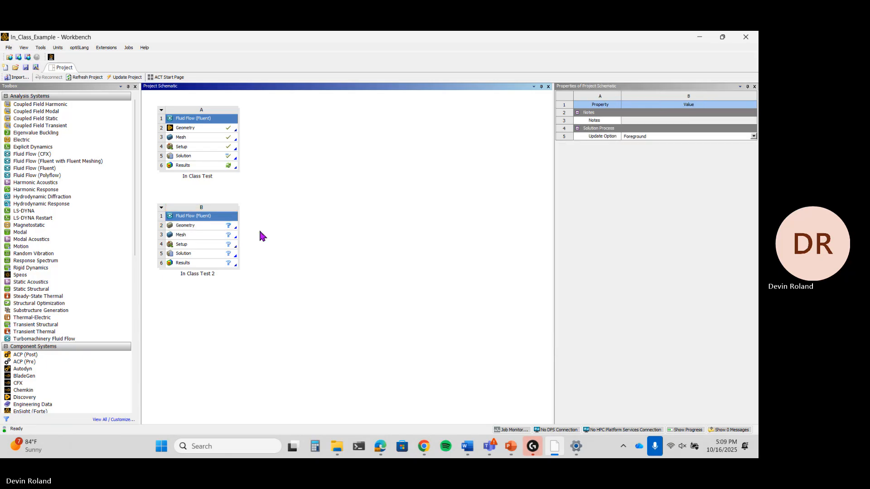
right_click(190, 228)
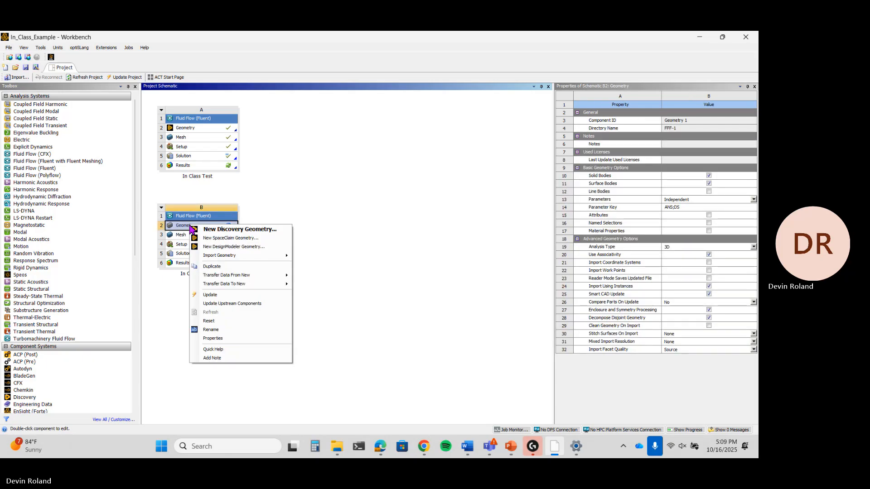
click(233, 247)
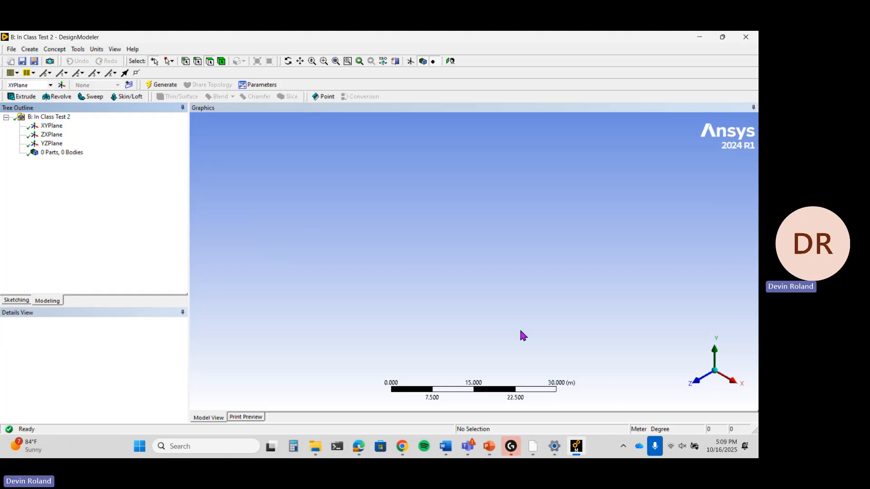
Set the DesignModeler length unit to feet and save the project.
click(78, 50)
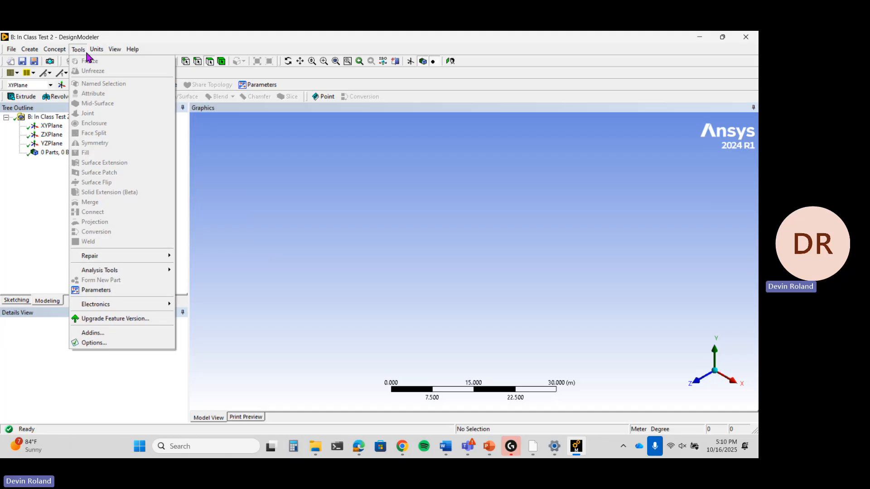
mouse_move(97, 51)
click(107, 101)
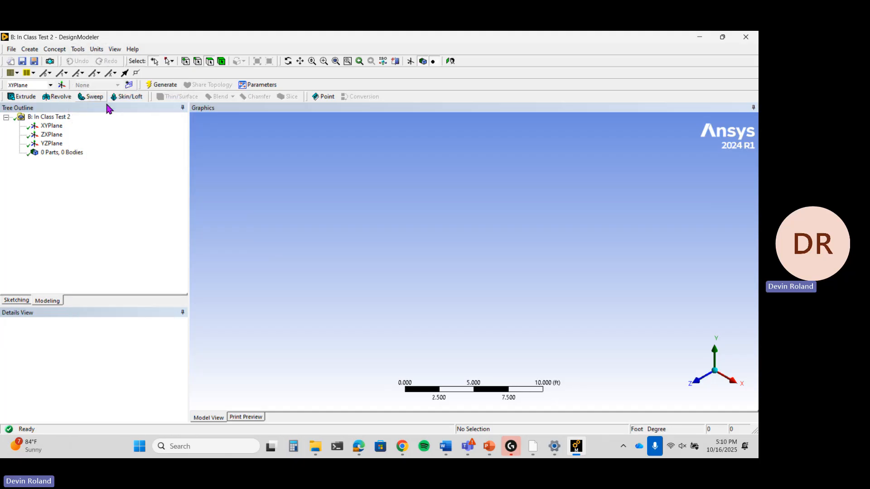
click(11, 50)
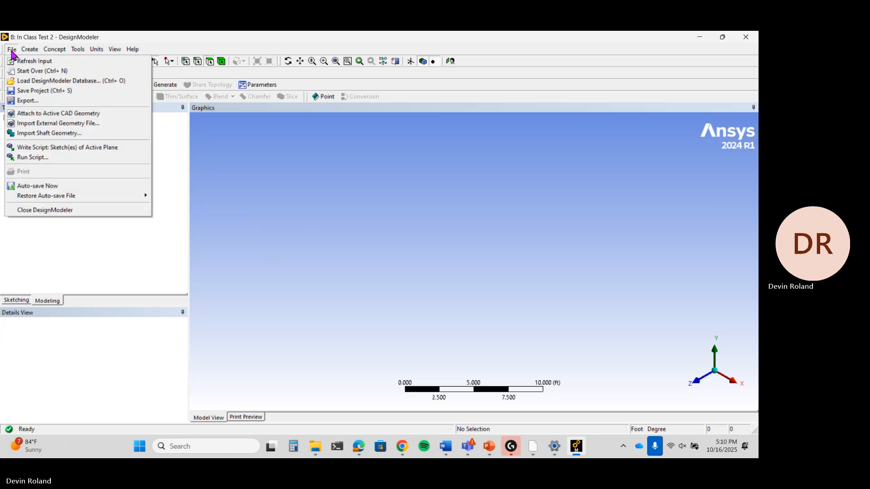
click(32, 90)
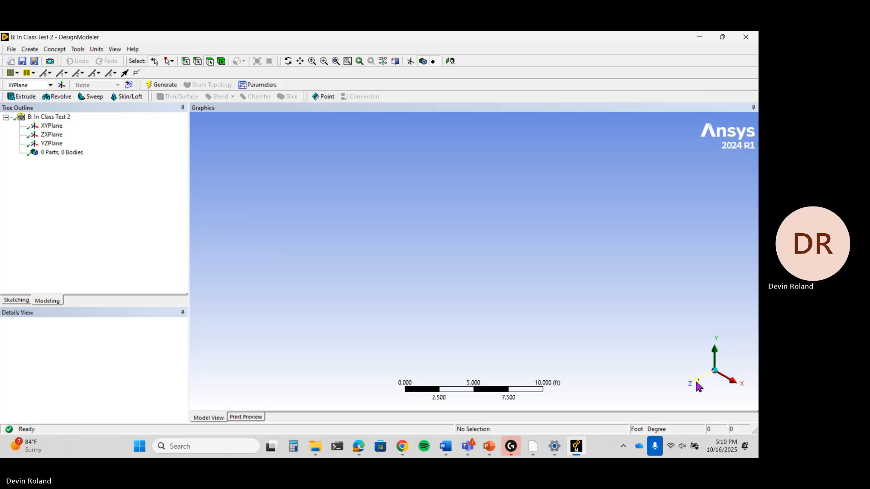
Sketch a rectangle about 10.5 ft wide and 13.1 ft high around the origin on the XYPlane.
click(696, 387)
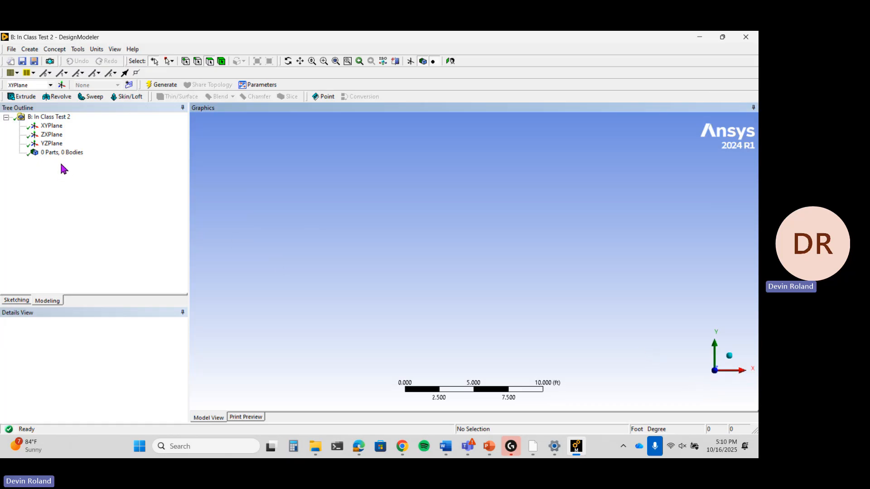
click(52, 128)
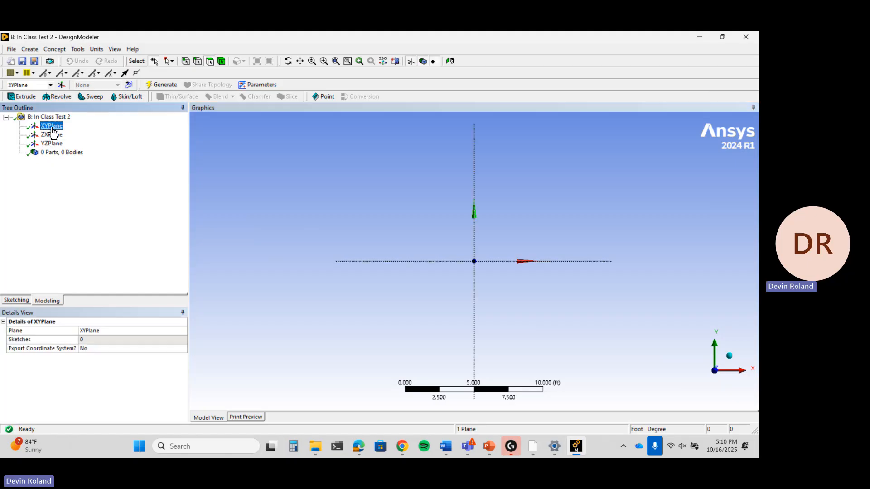
click(18, 301)
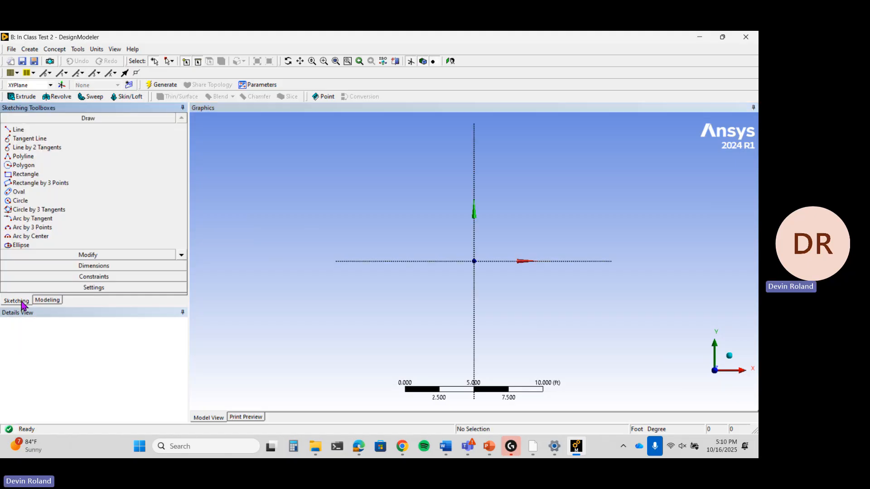
click(27, 174)
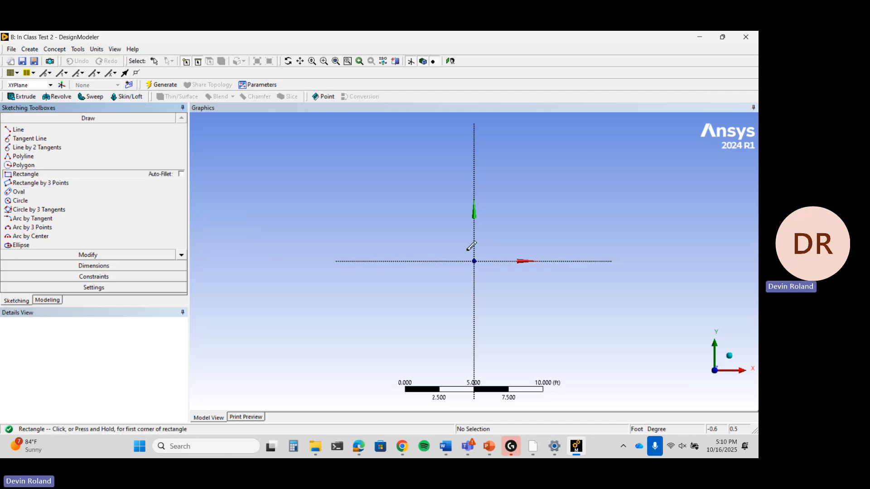
click(406, 171)
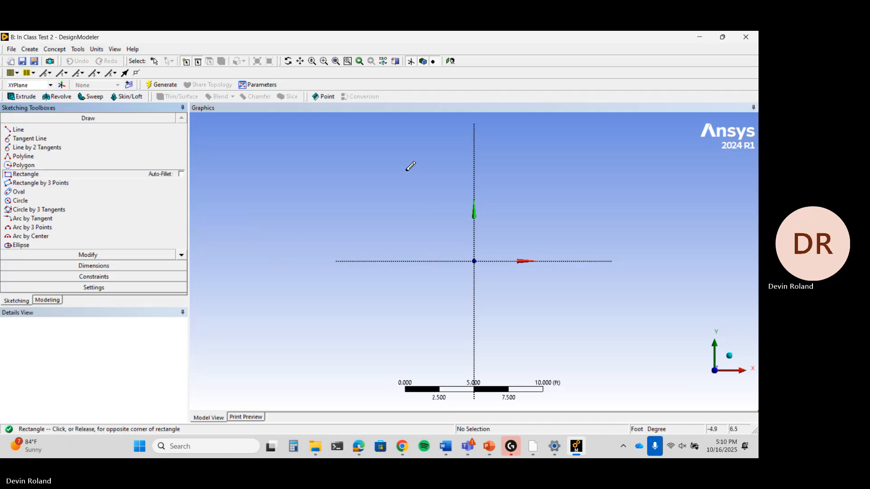
click(551, 351)
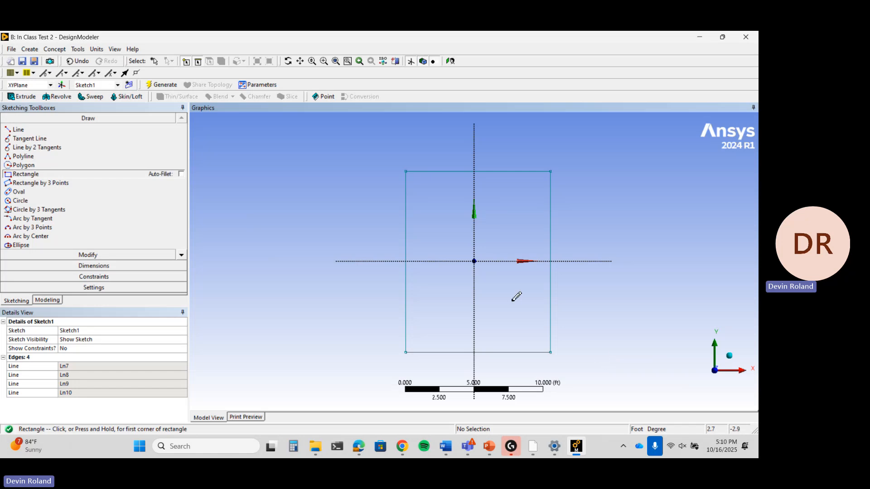
Dimension the rectangle's width above its upper edge and its height beside its left edge.
click(88, 254)
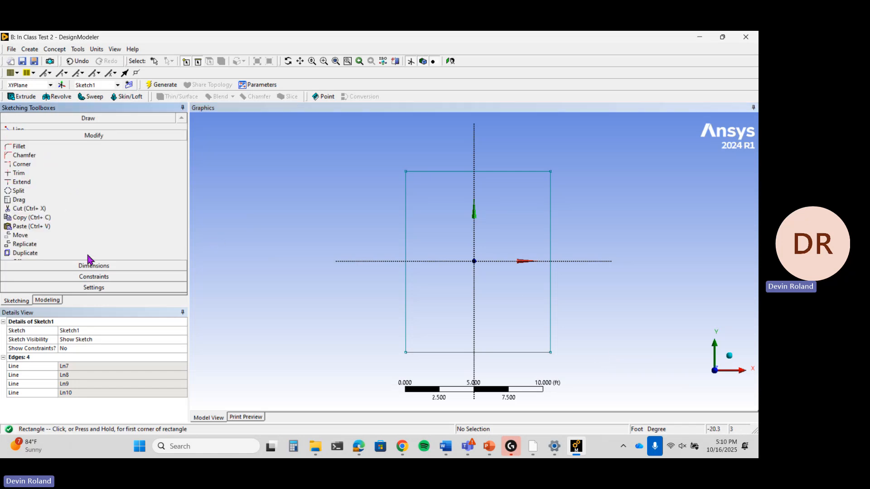
click(96, 266)
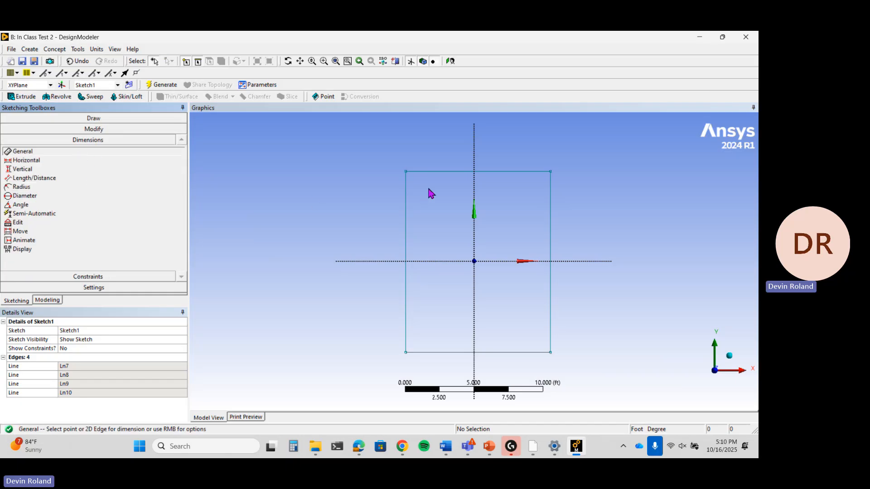
click(436, 171)
click(442, 157)
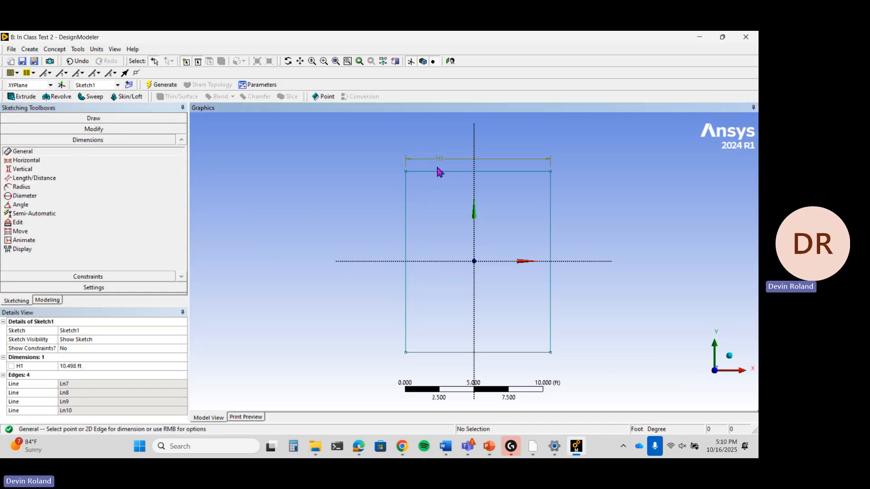
click(406, 196)
click(388, 207)
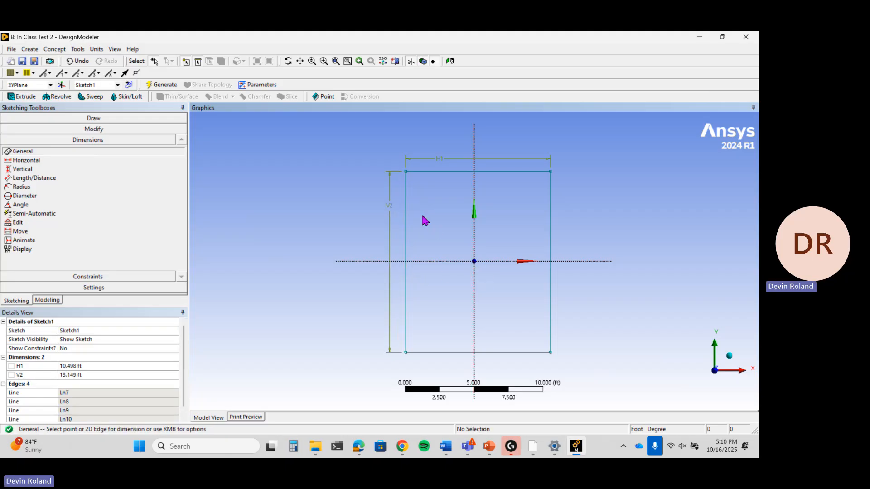
Dimension the upper-left corner's horizontal distance to the Y axis and the lower-left corner's vertical distance to the X axis.
click(406, 173)
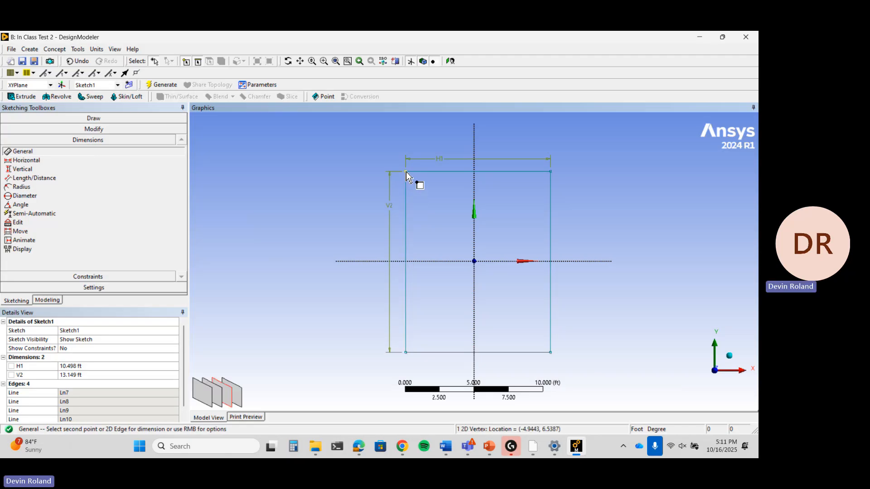
click(474, 186)
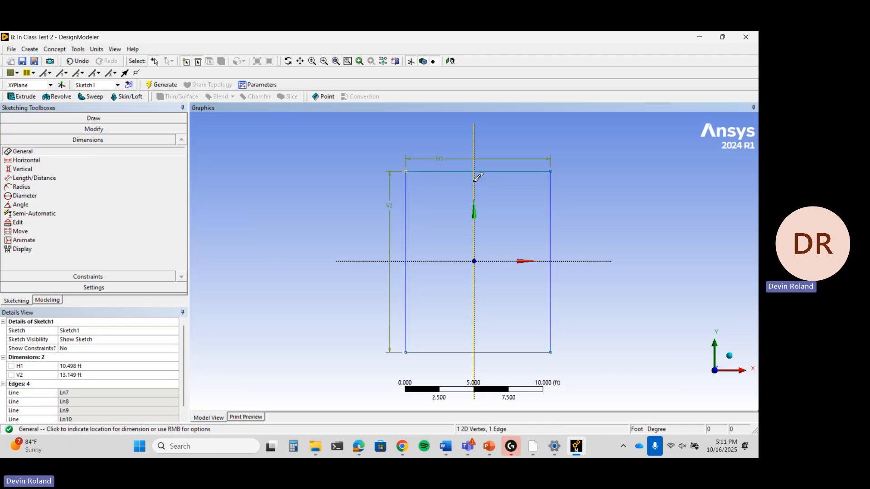
click(446, 144)
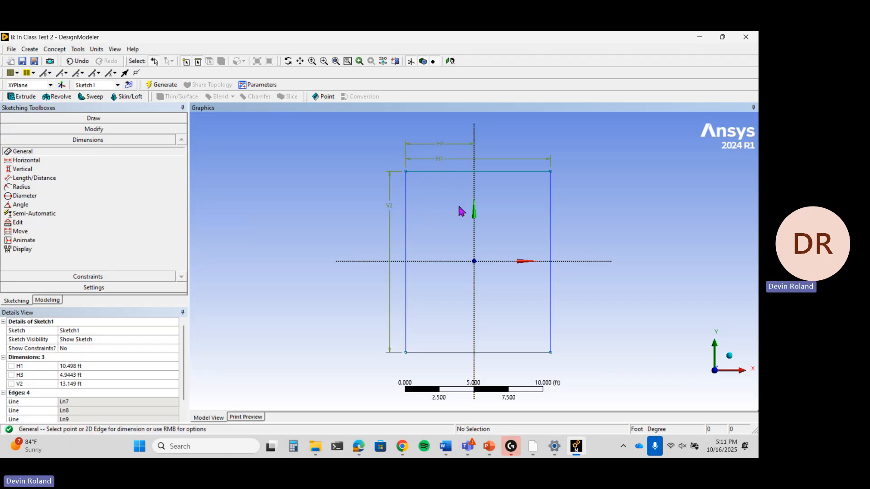
click(406, 353)
click(436, 262)
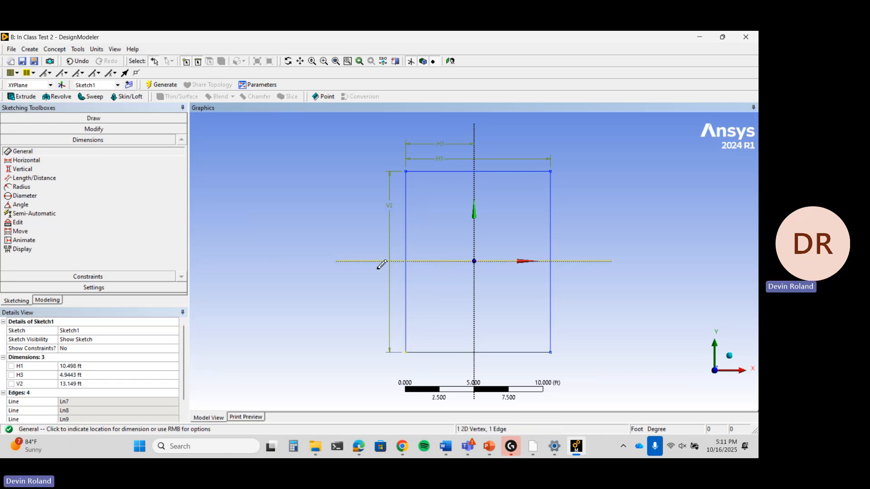
click(366, 288)
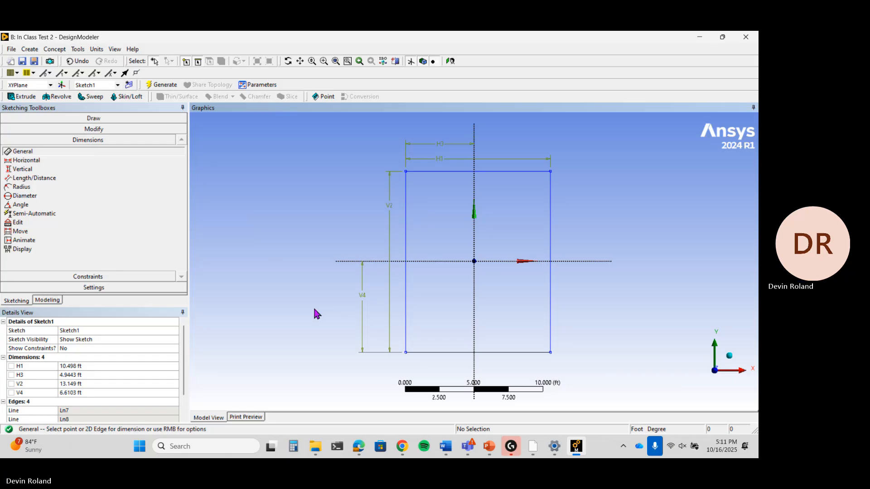
Set the rectangle's width to 100 ft and its height to 120 ft.
click(76, 368)
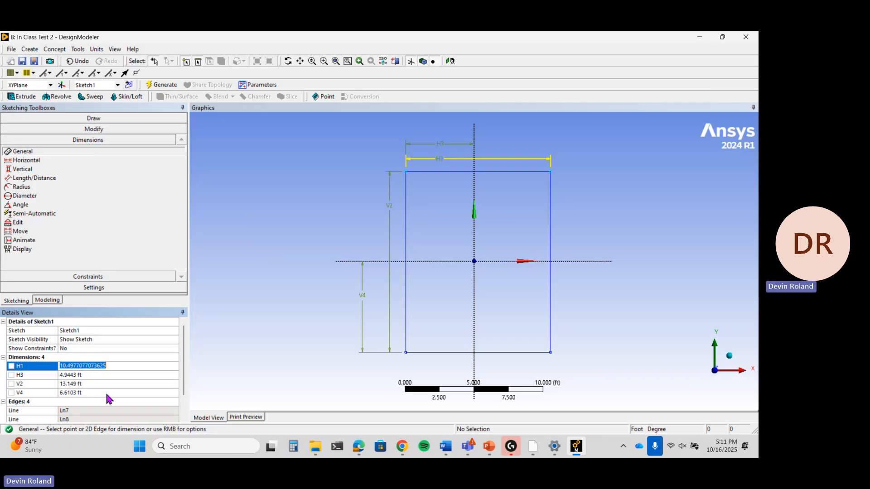
text(100)
key(Return)
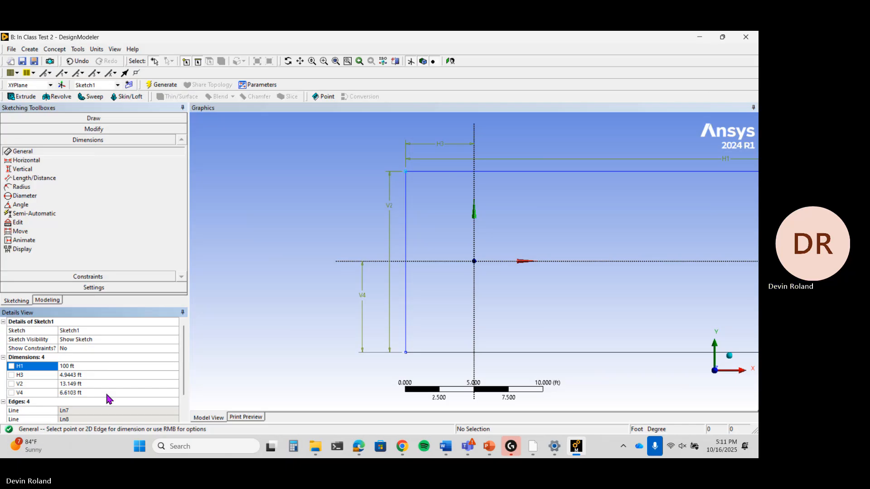
click(81, 385)
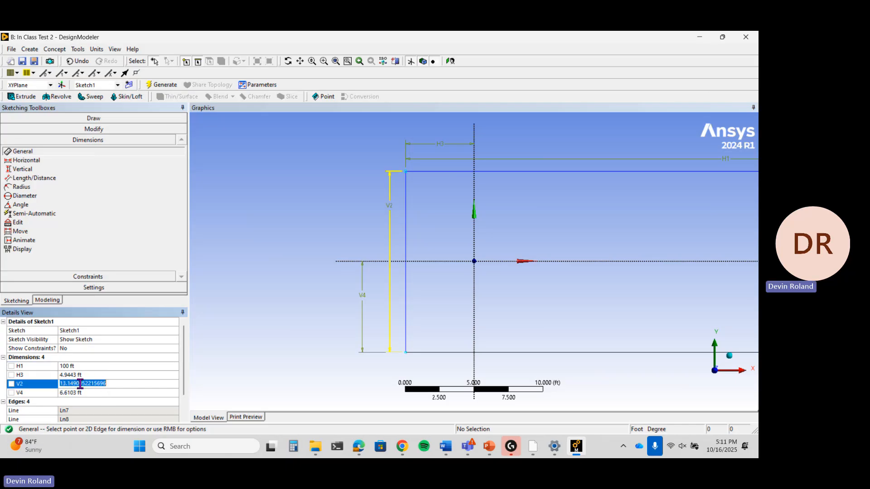
text(120)
key(Return)
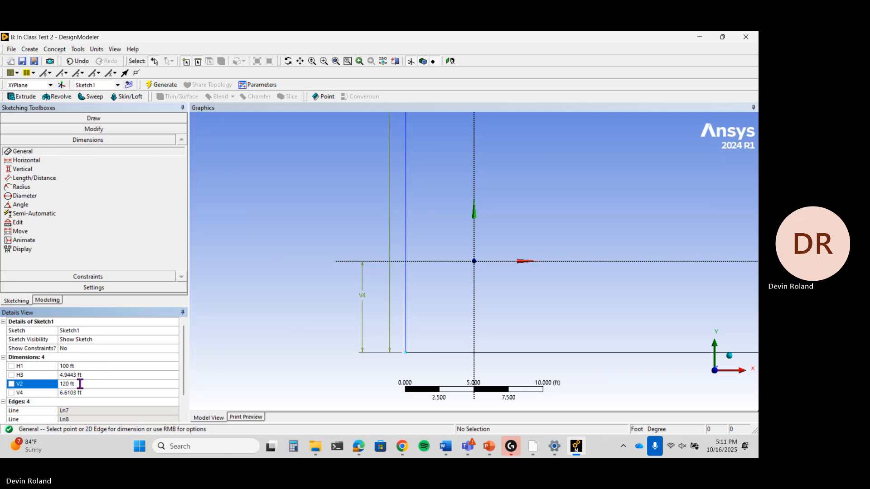
Set the rectangle's horizontal offset from the Y axis to 50 ft and vertical offset from the X axis to 60 ft, and generate the sketch.
click(81, 376)
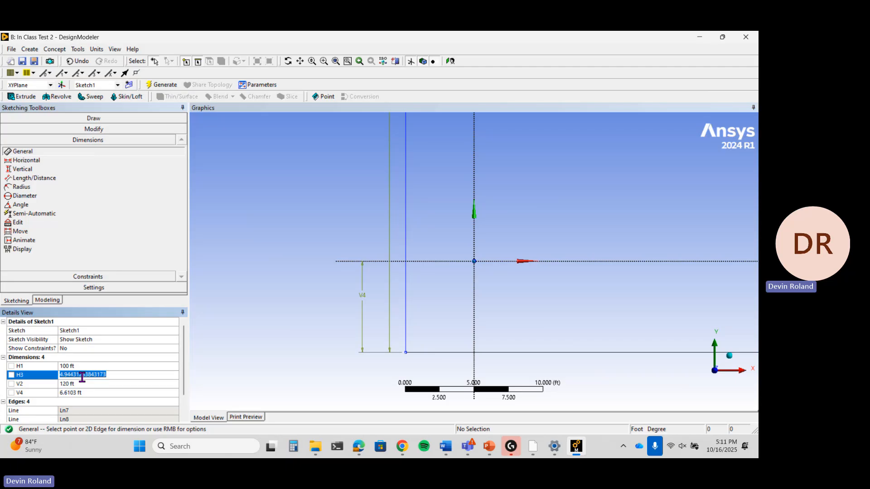
text(50)
key(Return)
click(89, 393)
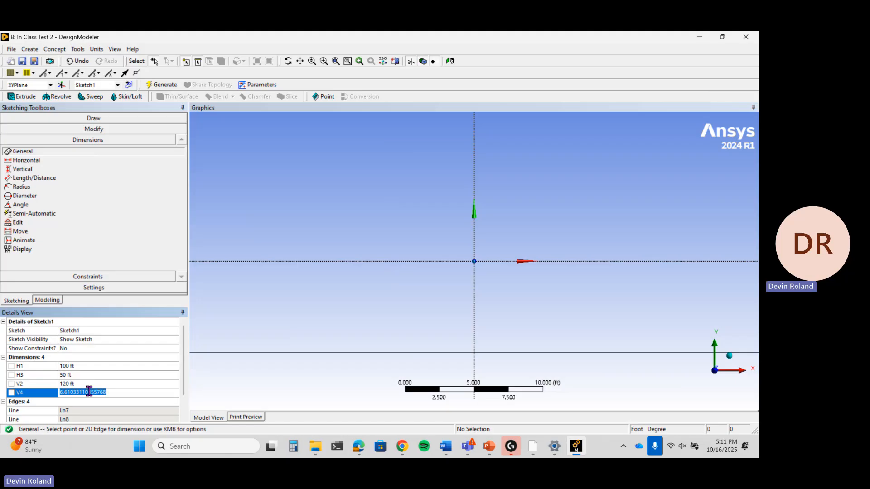
text(60)
key(Return)
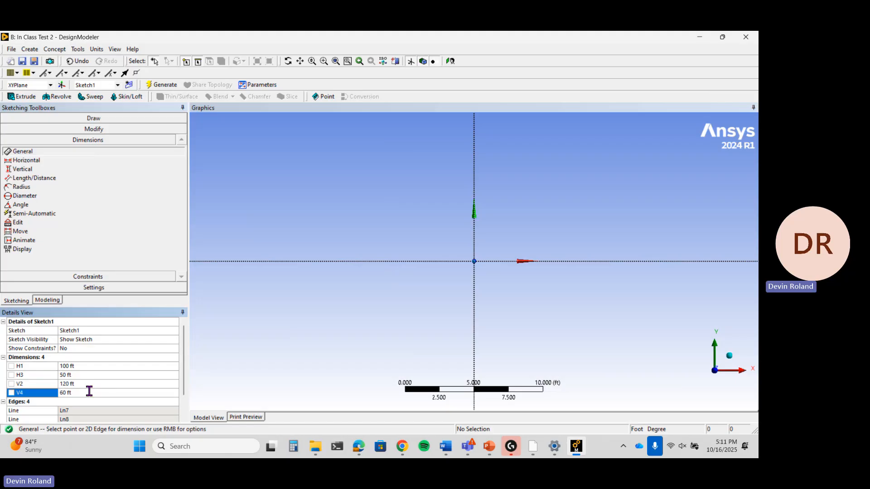
scroll(357, 297, down, 10)
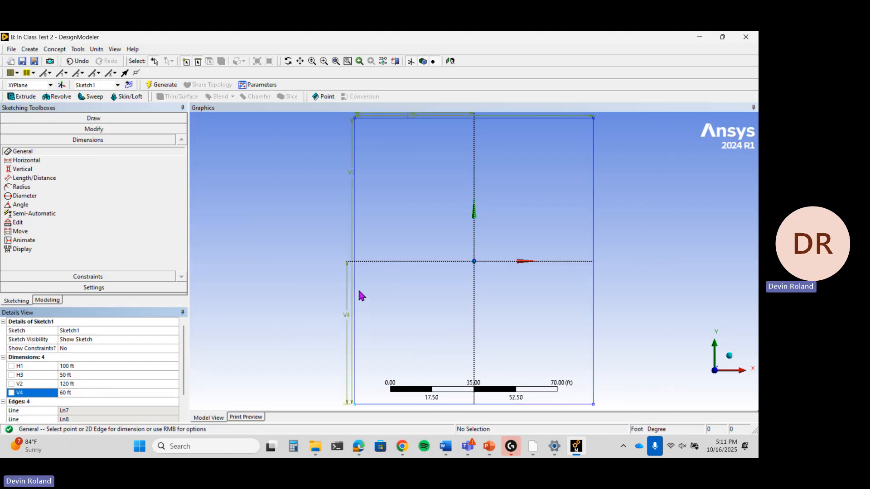
scroll(359, 292, down, 3)
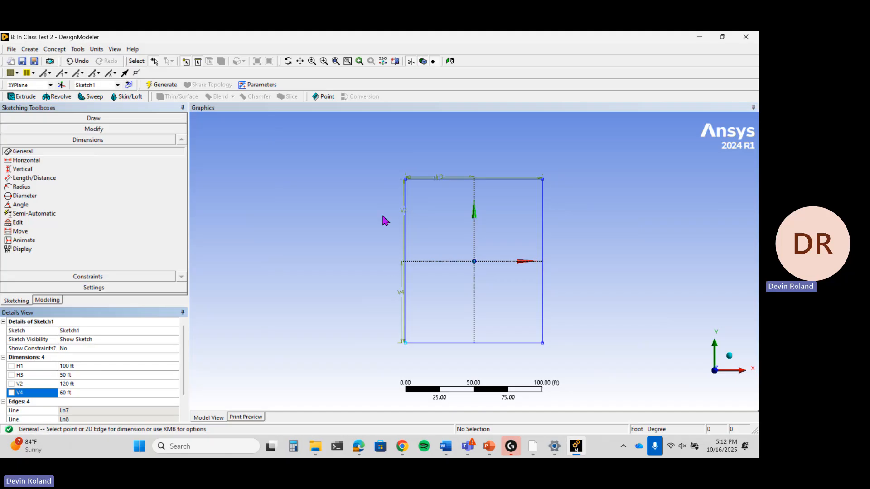
click(166, 85)
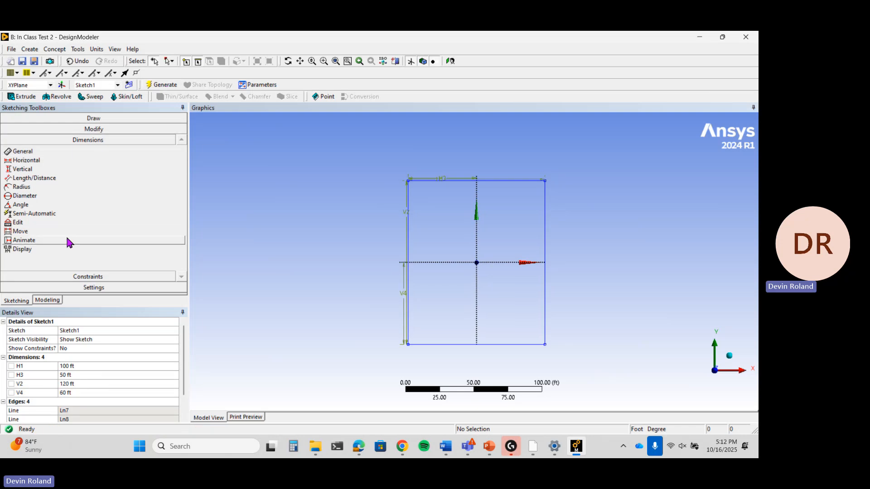
Start an Extrude feature in modeling mode and assign Sketch1 from the XYPlane as its geometry.
click(48, 300)
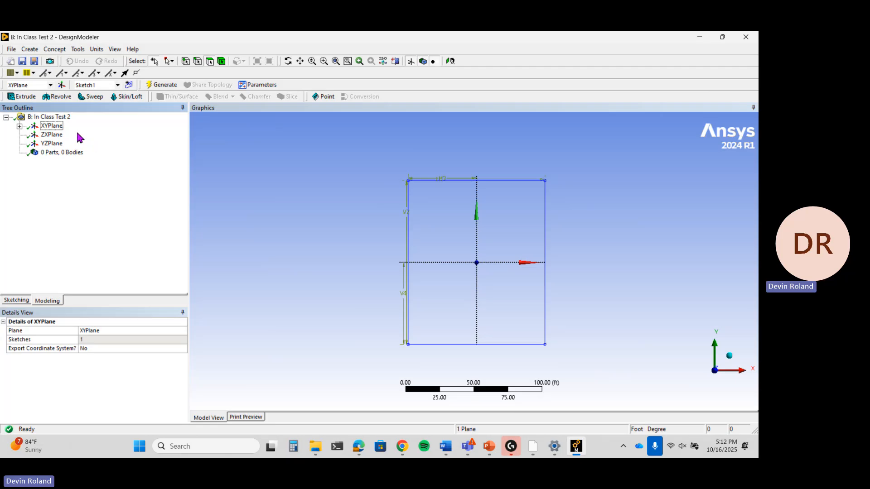
click(23, 96)
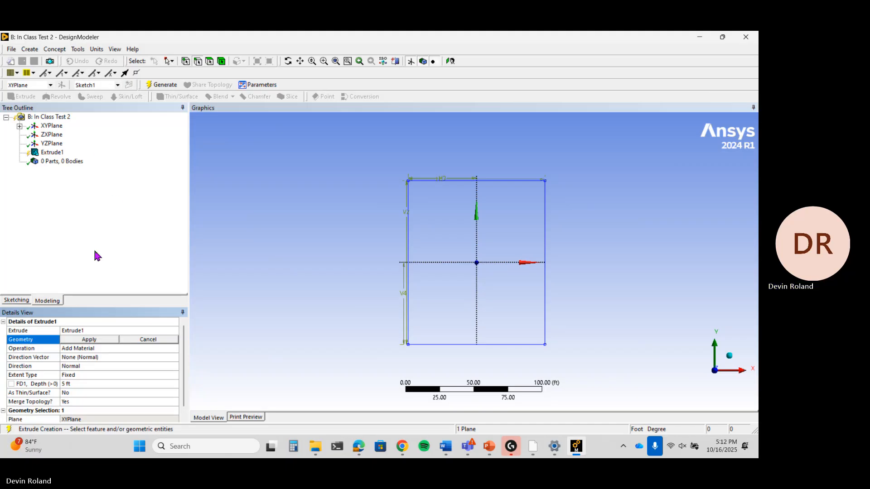
click(19, 126)
click(52, 127)
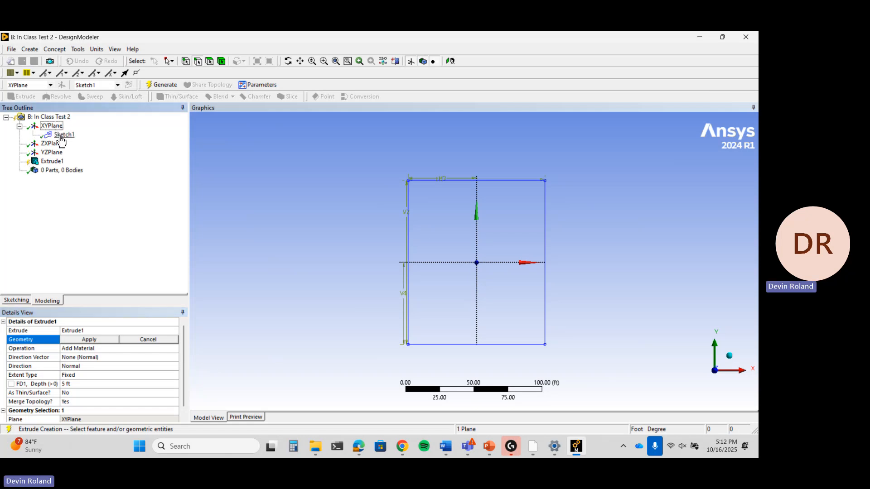
click(63, 135)
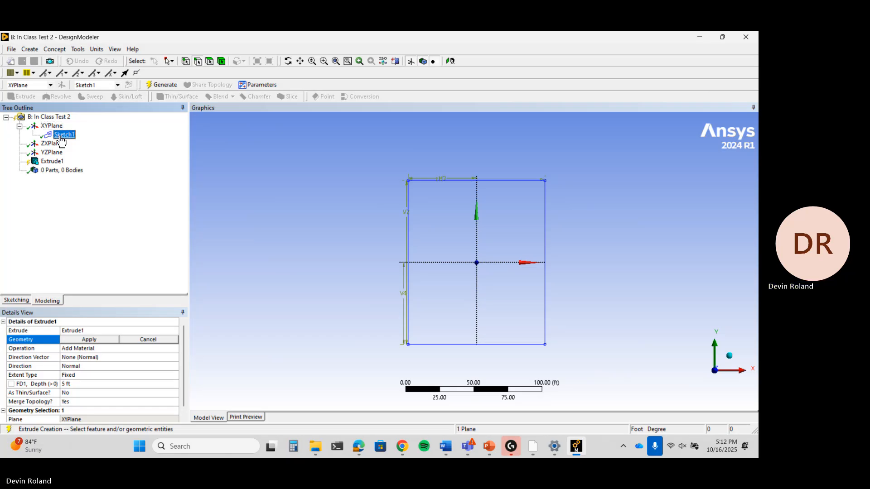
click(94, 340)
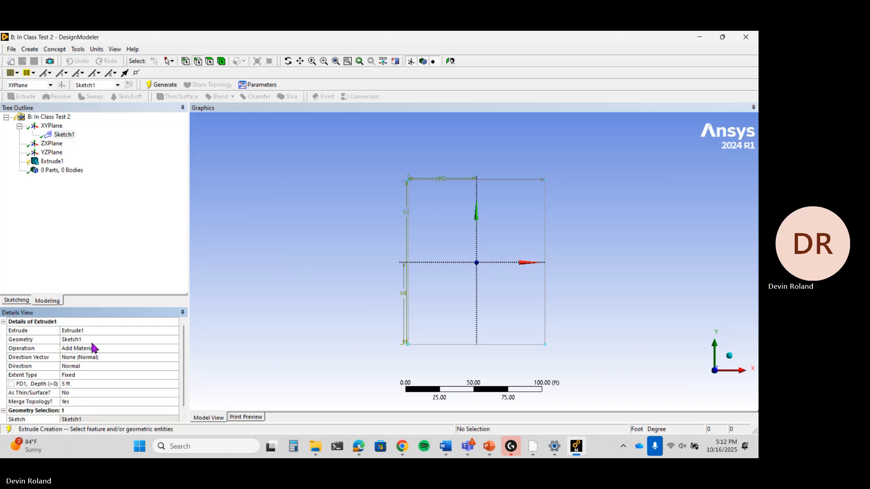
Set the extrusion's operation to Add Frozen.
click(100, 349)
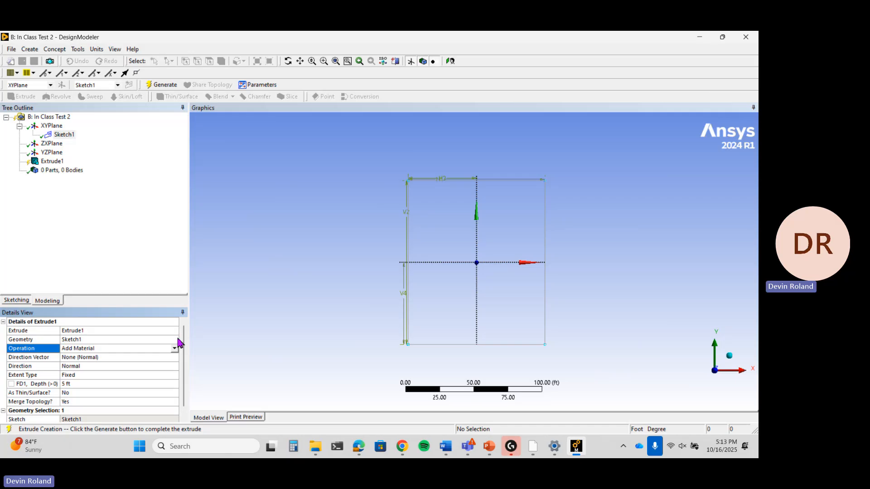
scroll(178, 344, down, 1)
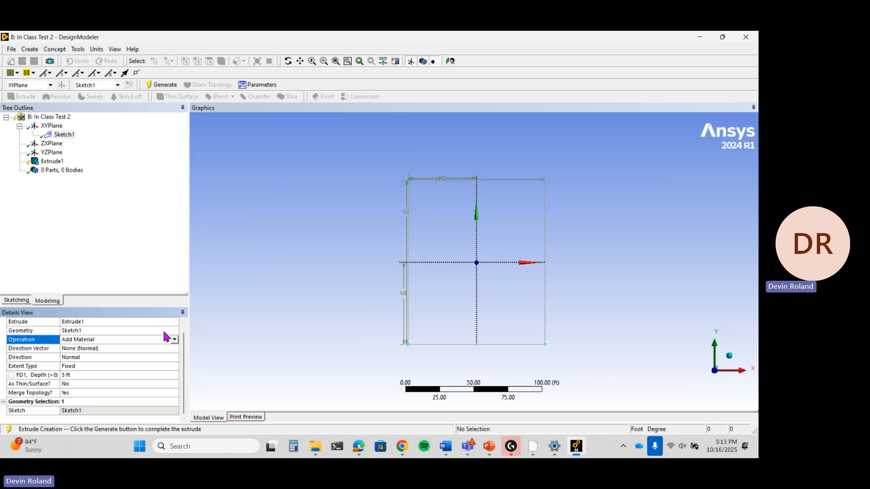
click(174, 340)
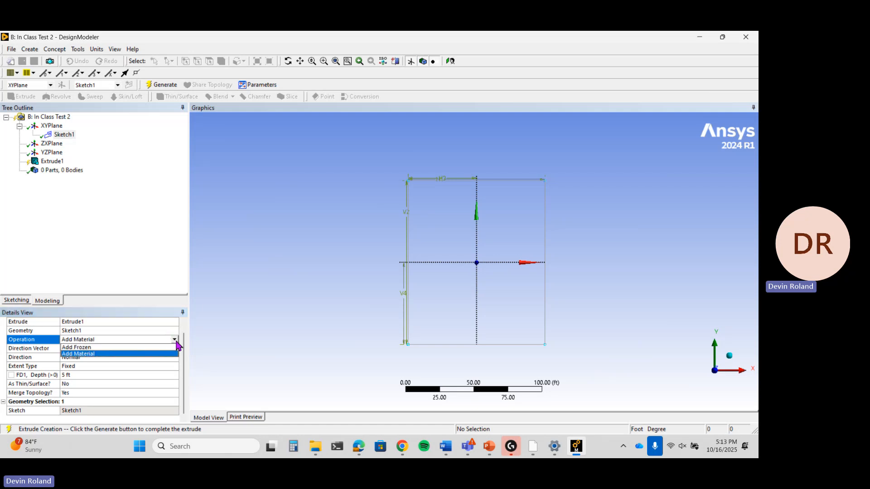
click(169, 348)
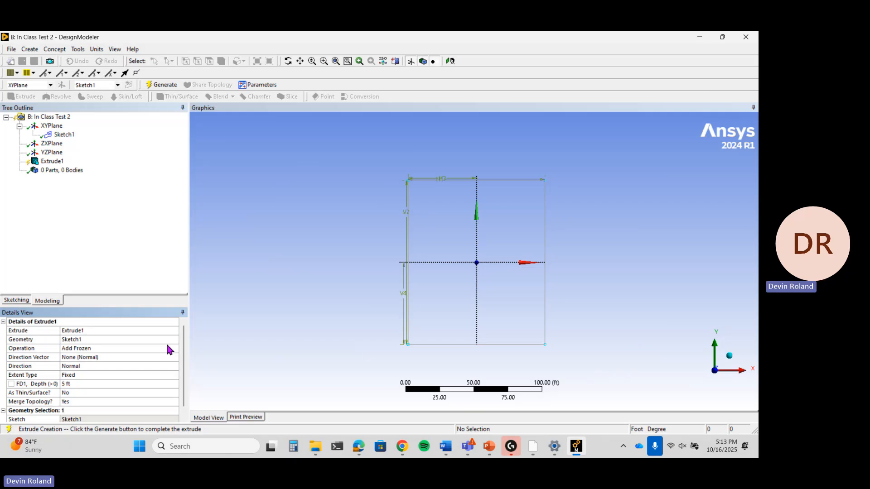
click(39, 50)
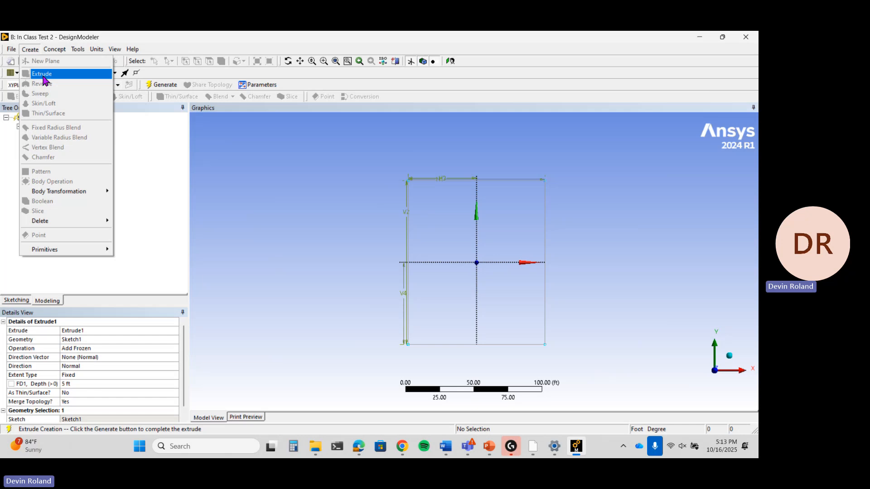
click(183, 150)
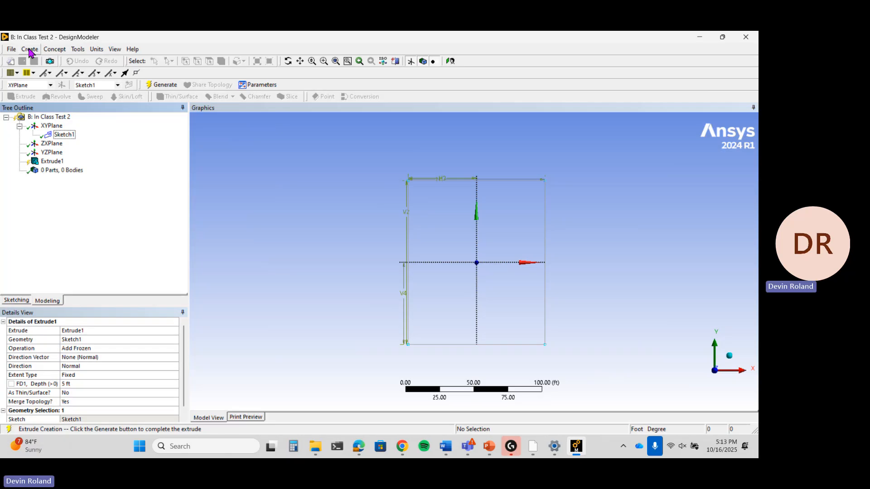
click(20, 129)
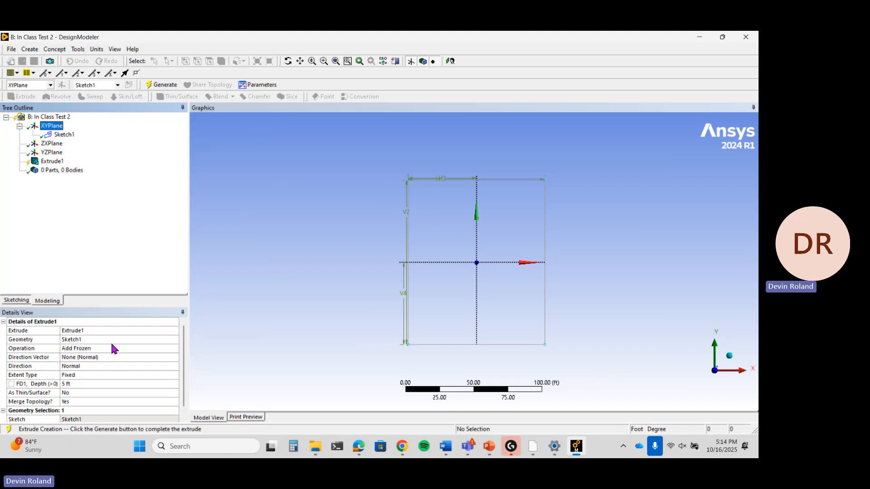
Set the extrusion's direction to Both - Asymmetric.
scroll(113, 346, down, 1)
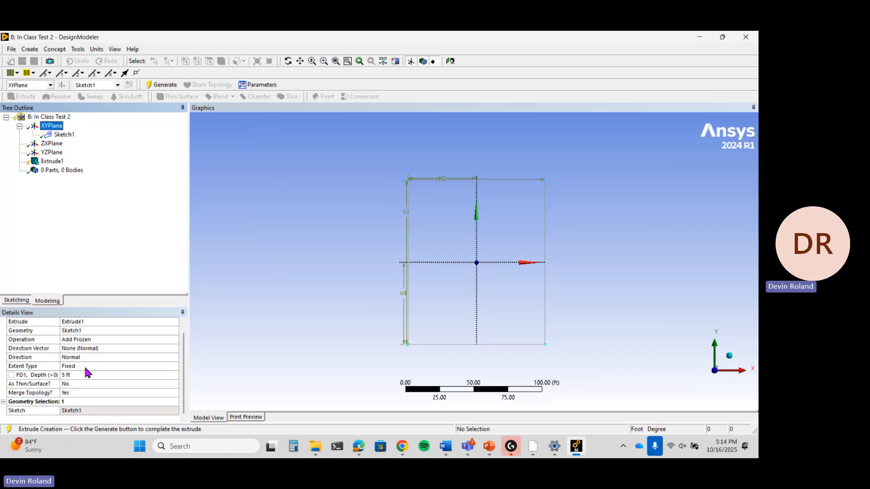
click(82, 375)
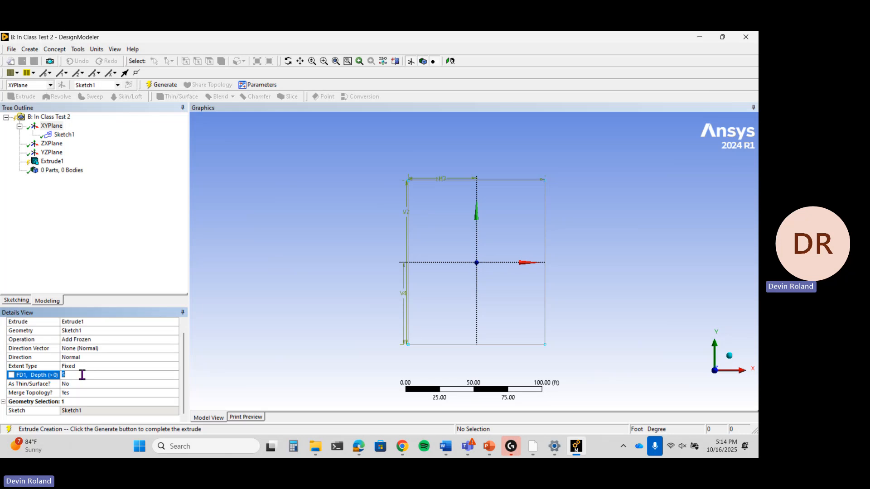
click(84, 367)
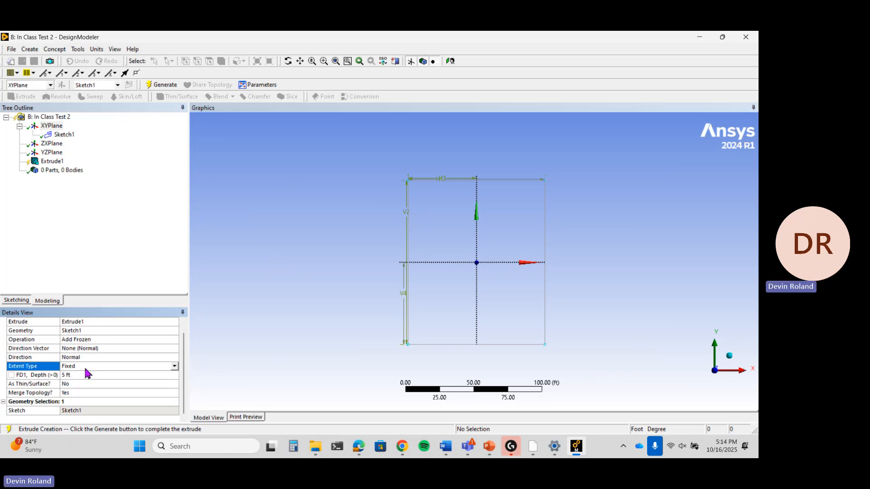
click(167, 358)
click(173, 358)
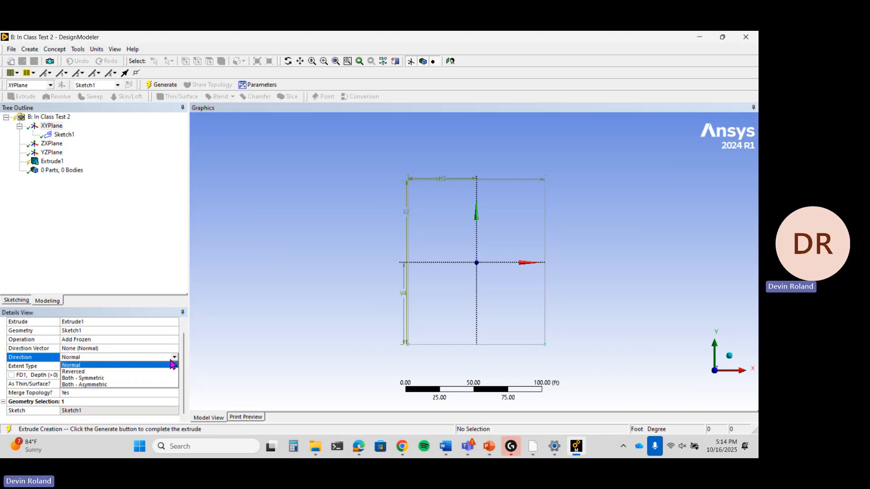
click(162, 385)
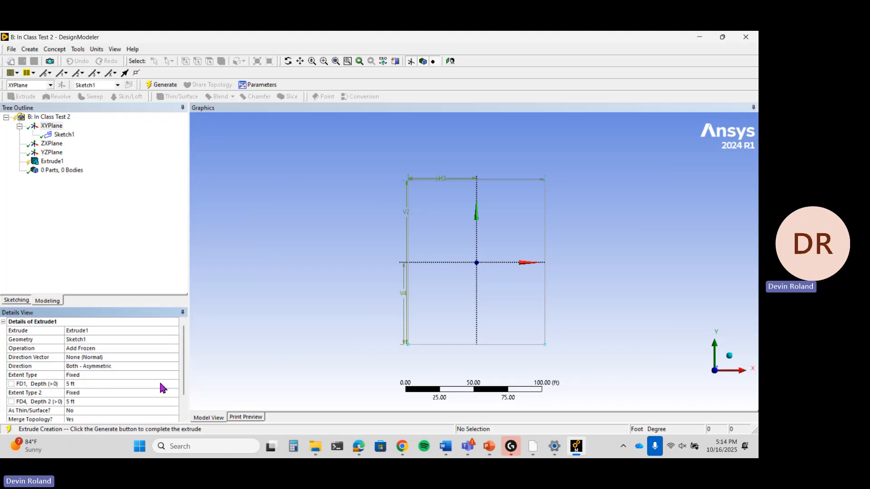
Set the extrusion's first depth to 150 ft and its second depth to 100 ft.
click(89, 384)
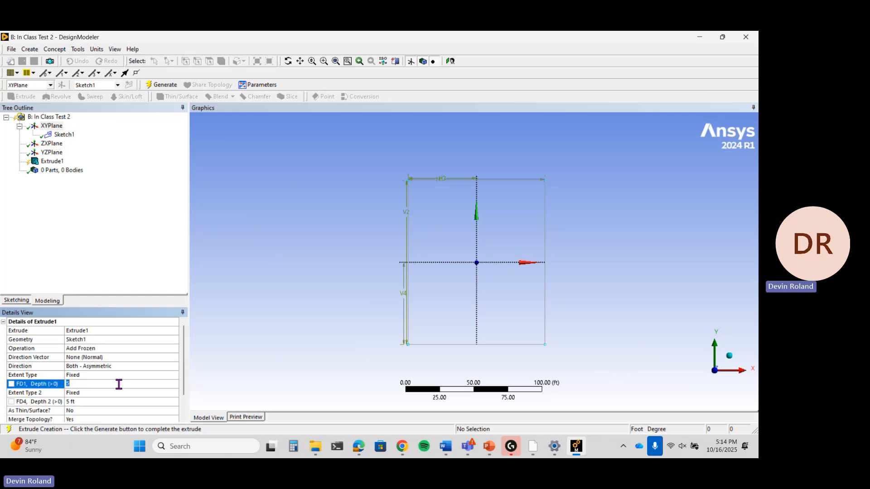
text(150)
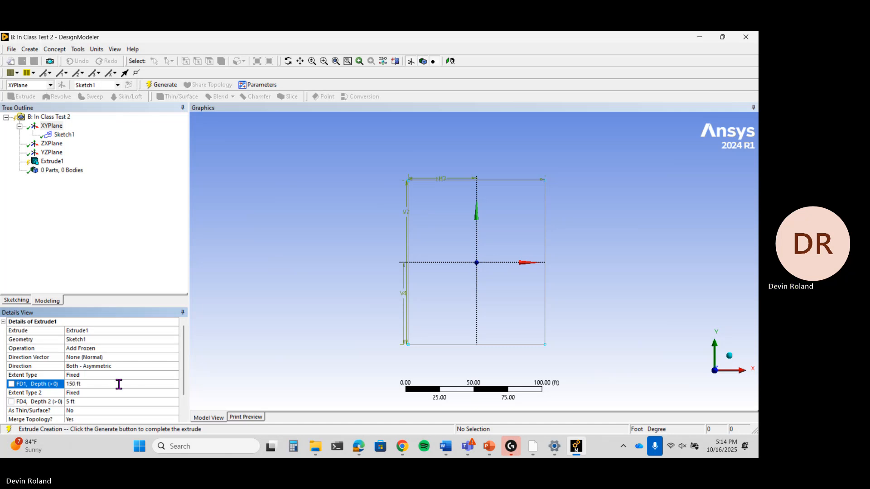
click(109, 401)
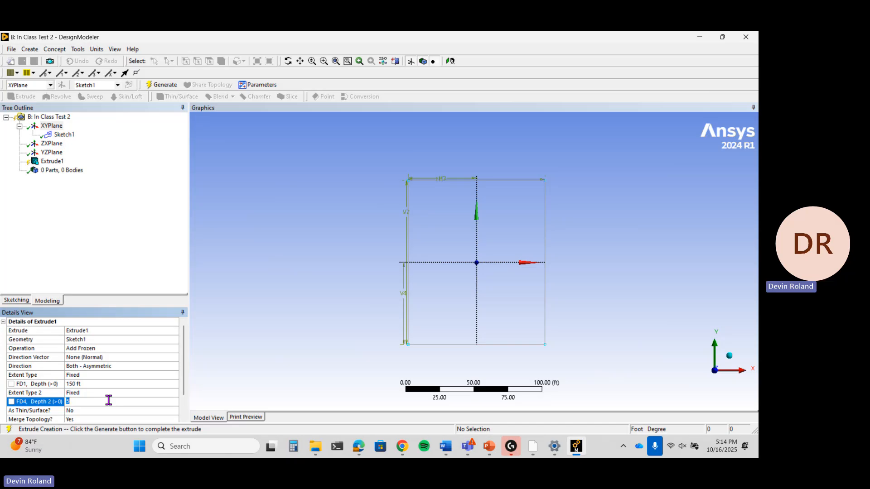
text(100)
key(Return)
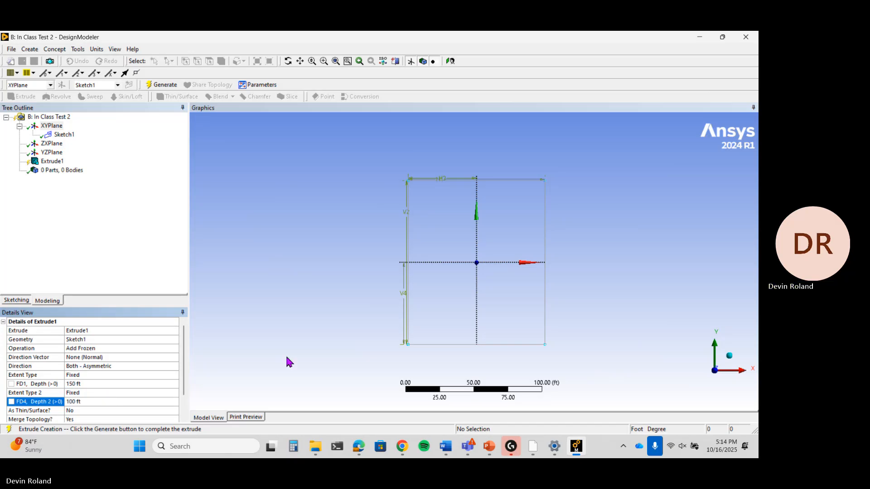
Set Merge Topology to No for the extrusion and generate the solid body.
scroll(142, 366, down, 1)
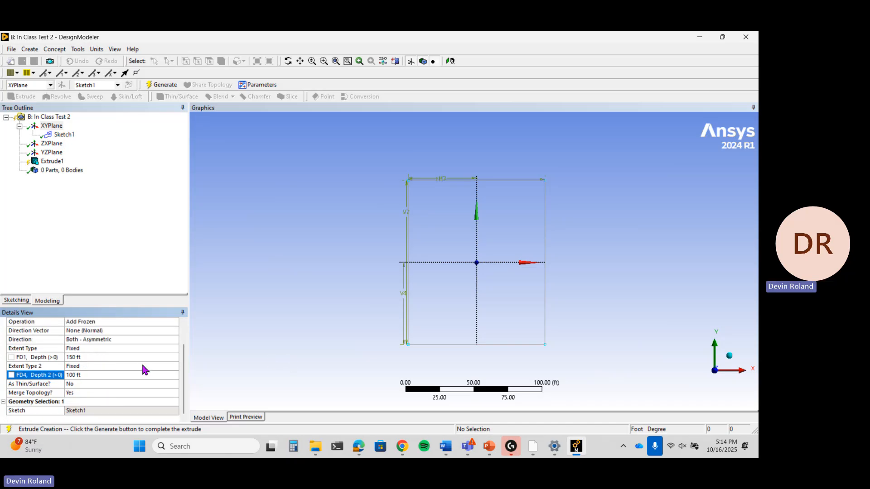
click(138, 391)
click(173, 393)
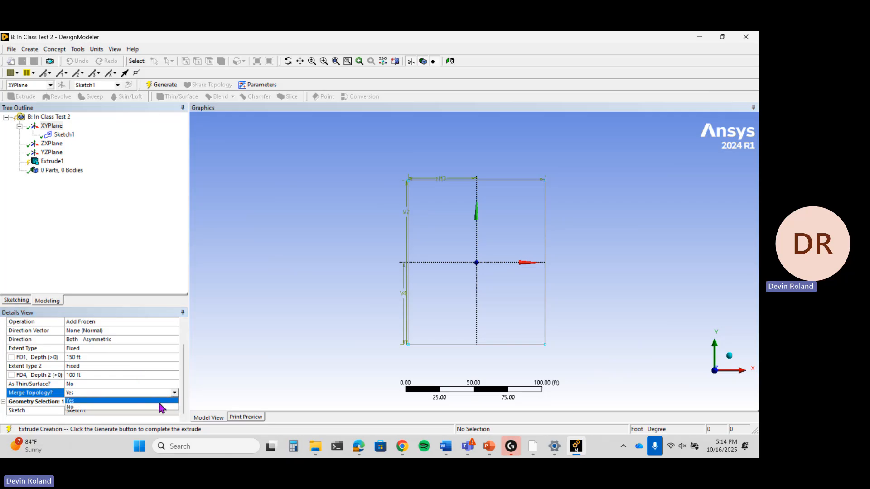
click(161, 407)
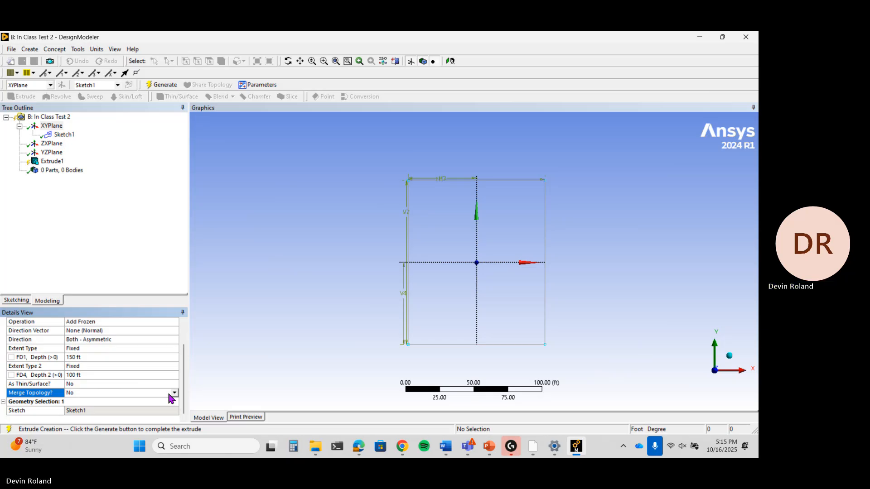
click(168, 84)
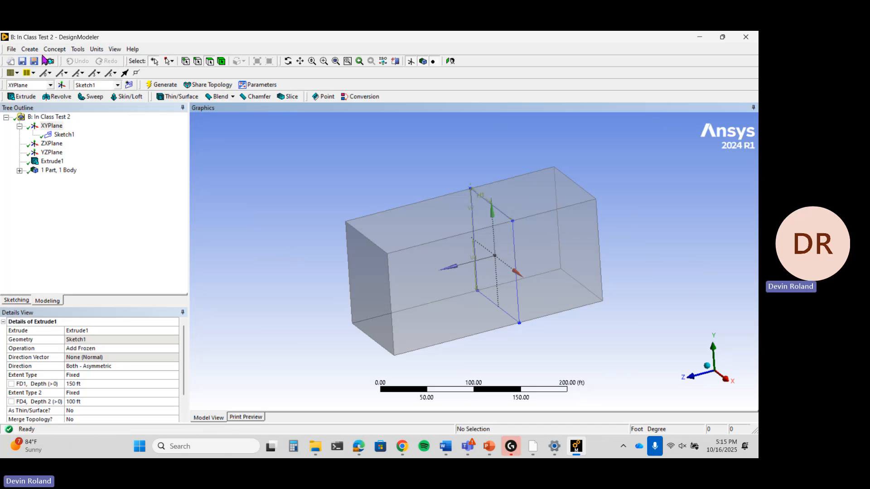
Save the project.
click(12, 49)
click(41, 90)
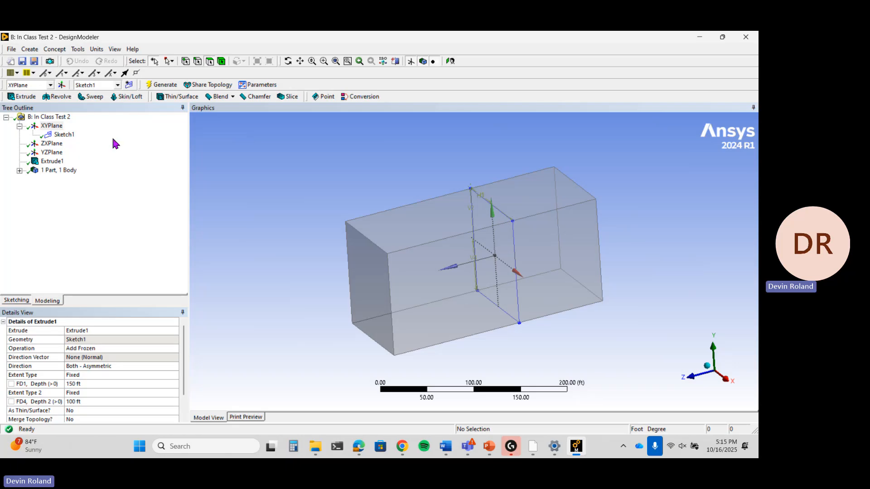
Create a second sketch on the XY plane and open it for sketching.
click(53, 126)
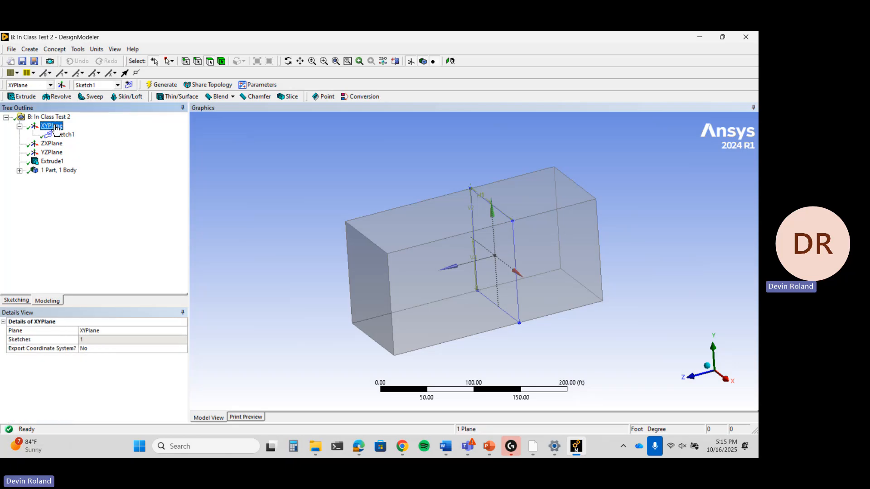
click(20, 171)
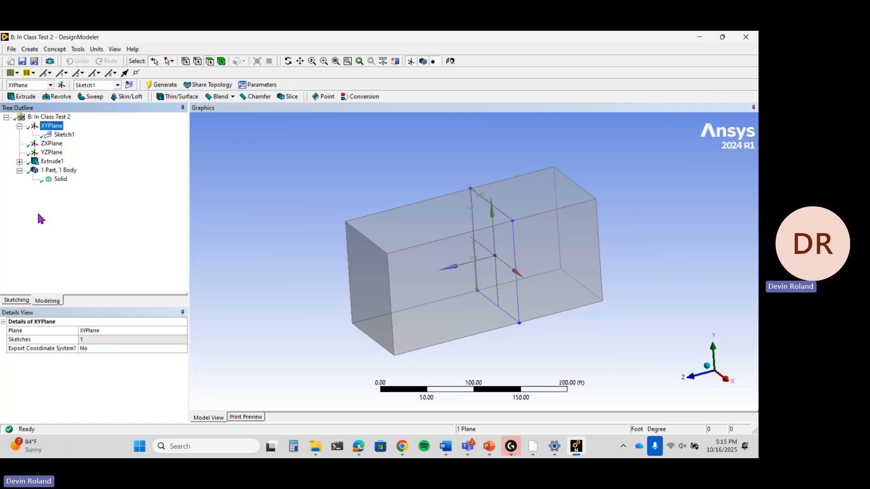
click(129, 85)
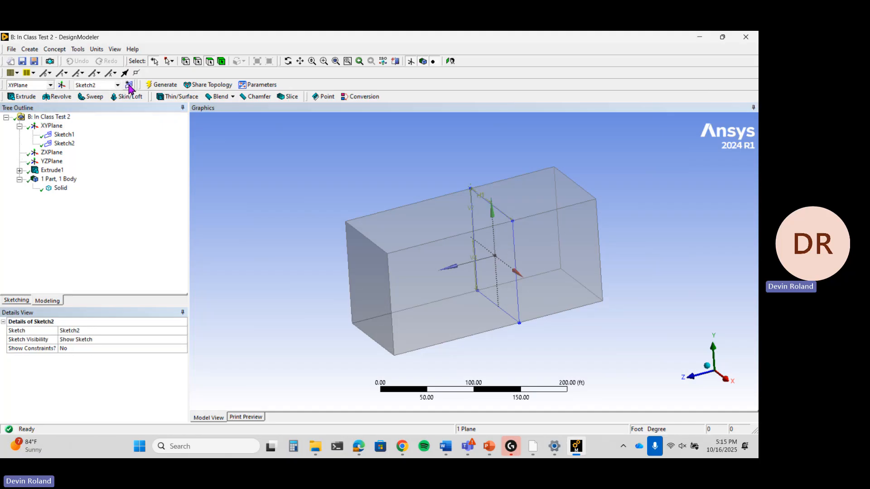
click(65, 144)
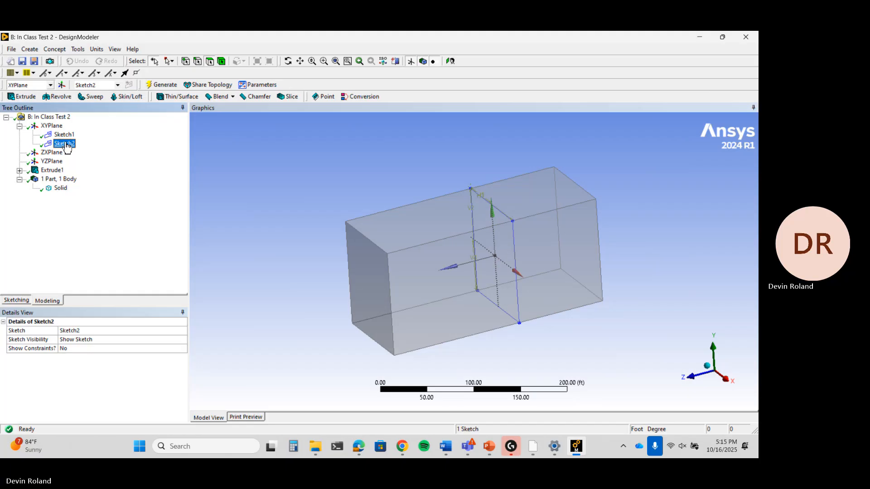
click(18, 301)
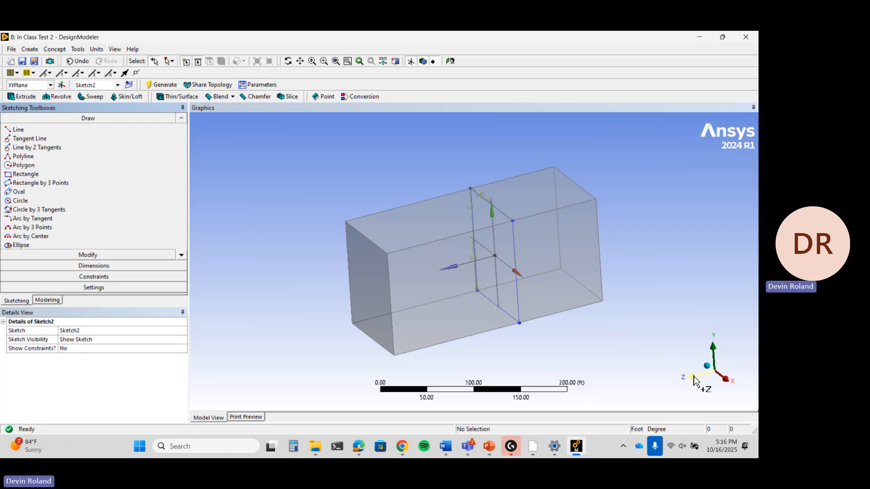
Sketch a rectangle about 21 ft wide and 20 ft high around the origin, viewing the plane along the Z axis.
click(694, 377)
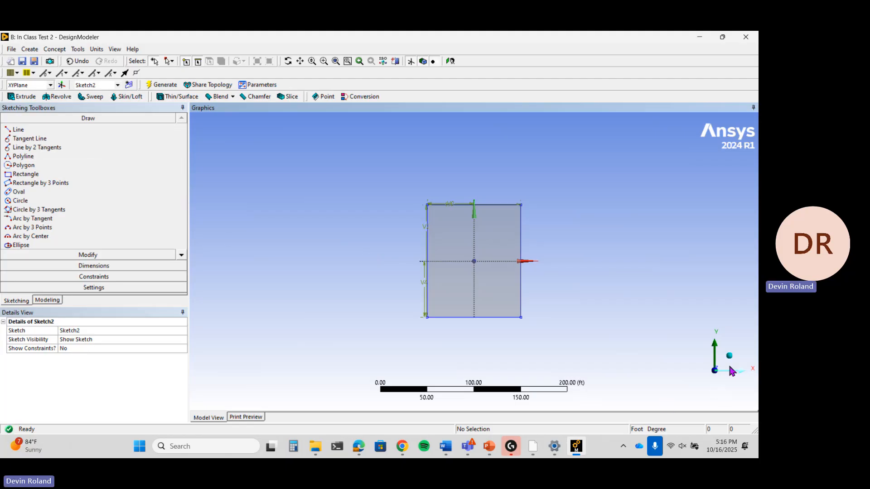
click(64, 174)
scroll(471, 259, down, 2)
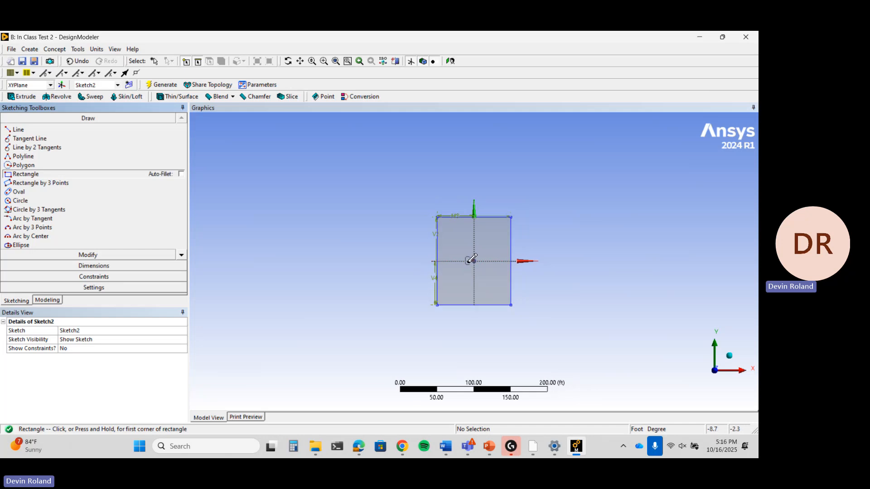
scroll(471, 259, up, 3)
click(473, 260)
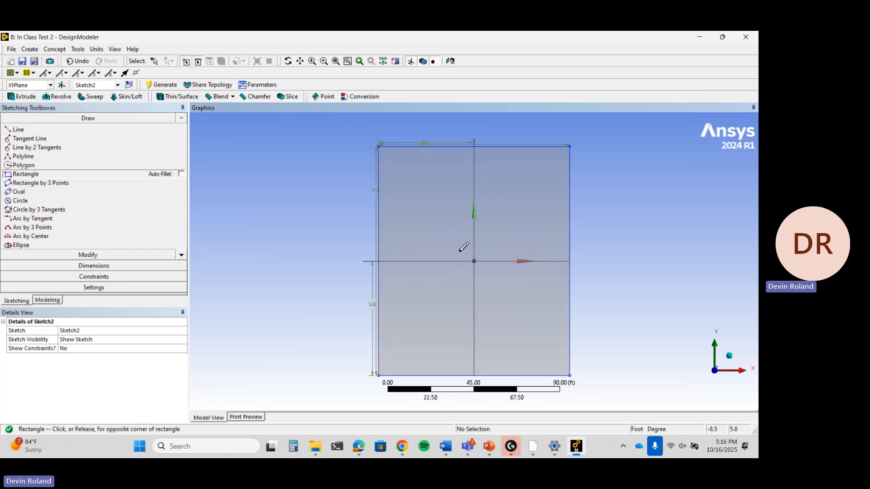
click(491, 281)
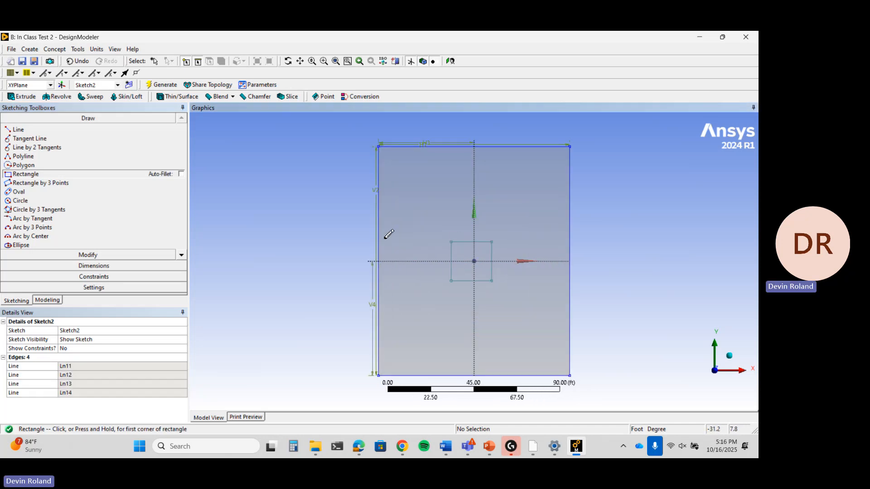
Dimension the inner rectangle's width along its top edge and its height along its left edge.
click(122, 266)
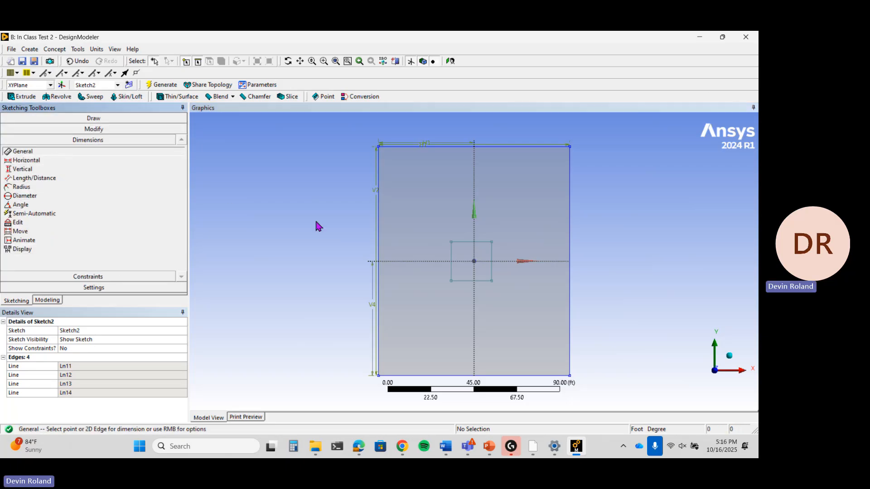
click(465, 241)
click(459, 236)
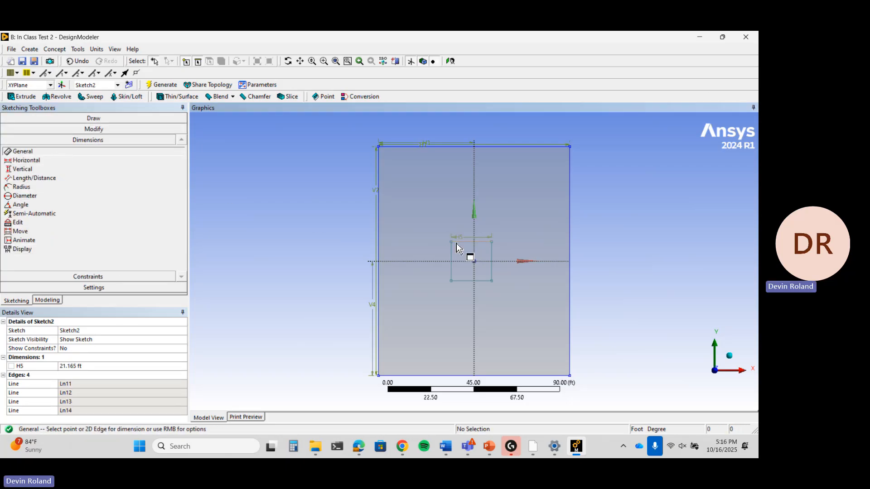
click(452, 251)
click(443, 250)
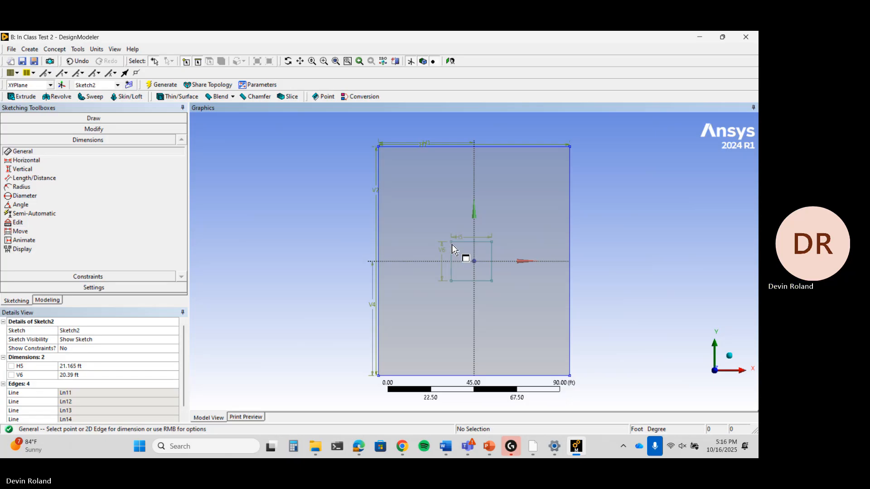
Dimension the inner rectangle's left corners horizontally to the vertical axis and vertically to the horizontal axis.
click(452, 243)
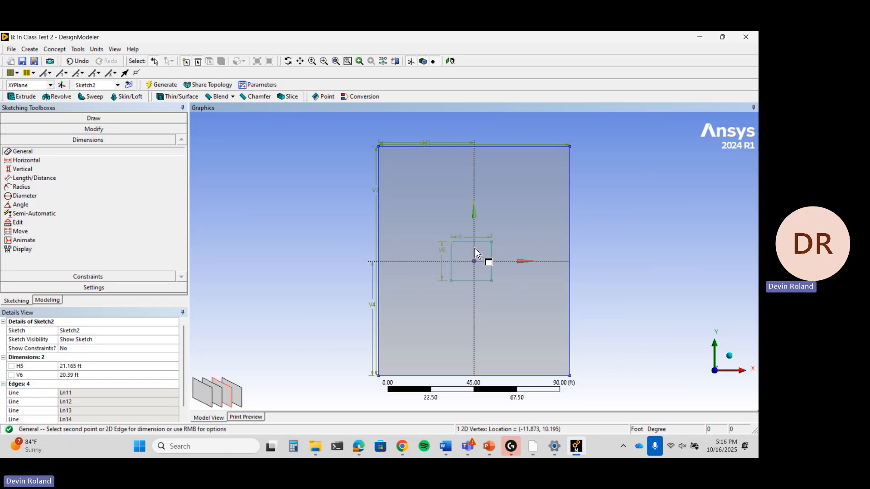
click(475, 248)
click(466, 228)
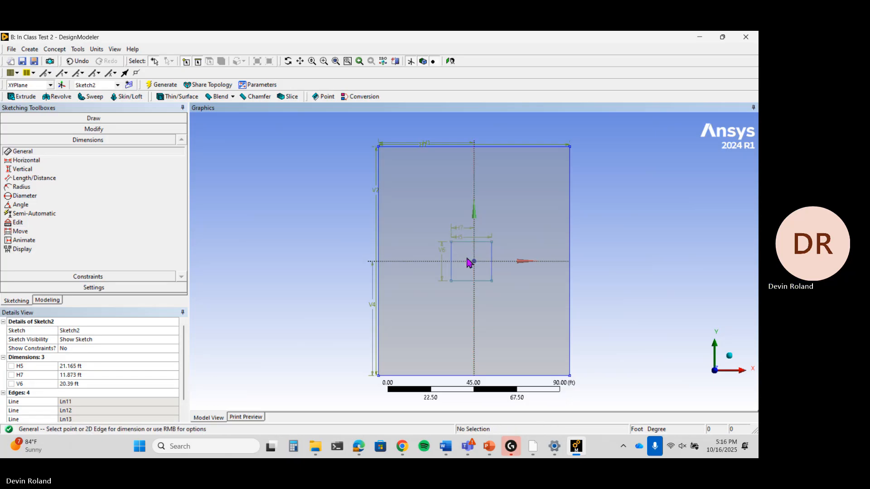
click(451, 280)
click(459, 261)
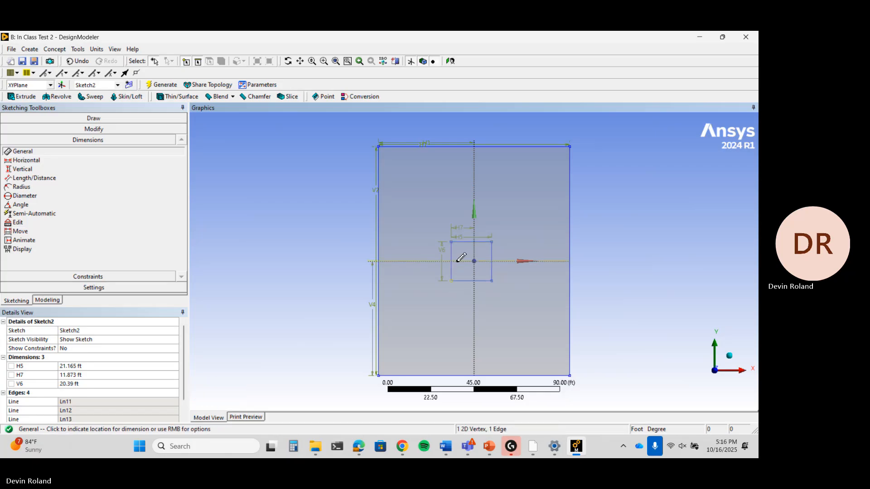
click(428, 283)
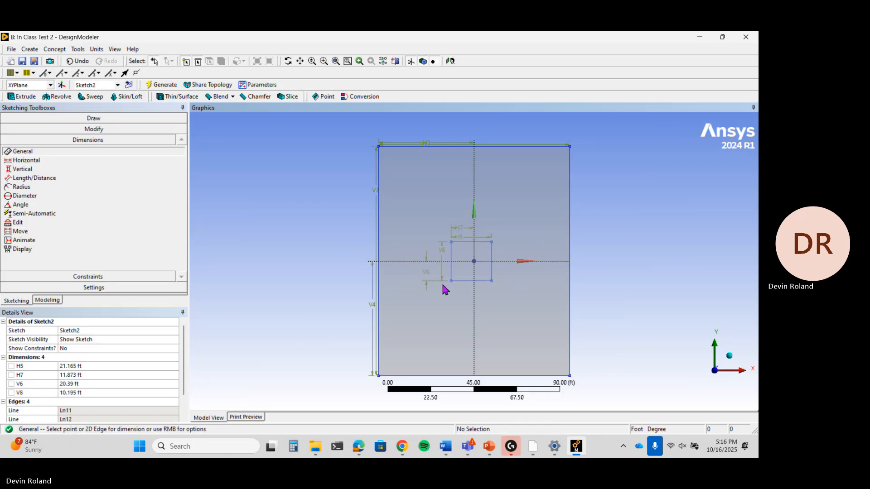
Set the inner rectangle's width to 8.5 ft and its height to 13.5 ft.
click(109, 366)
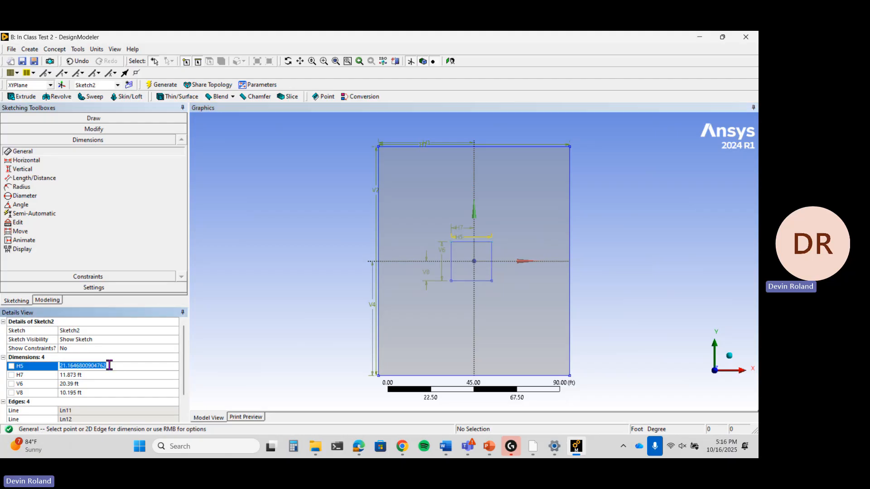
text(8.5)
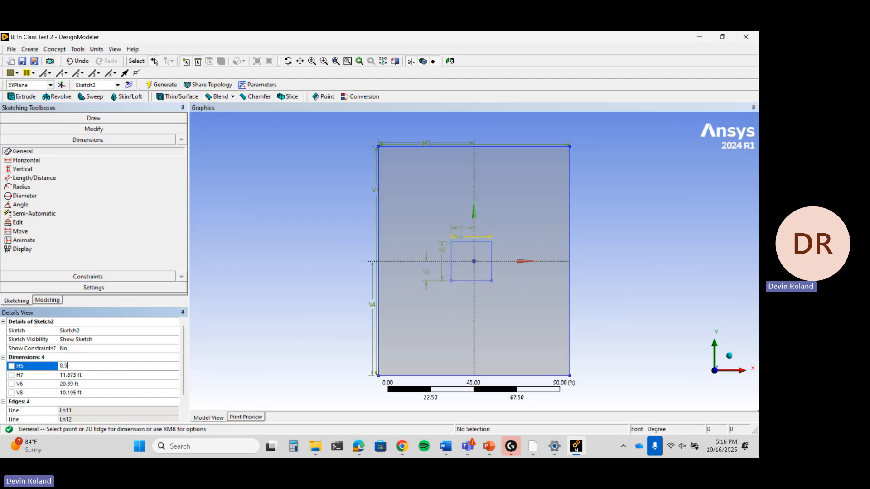
key(BackSpace)
key(BackSpace)
text(.5)
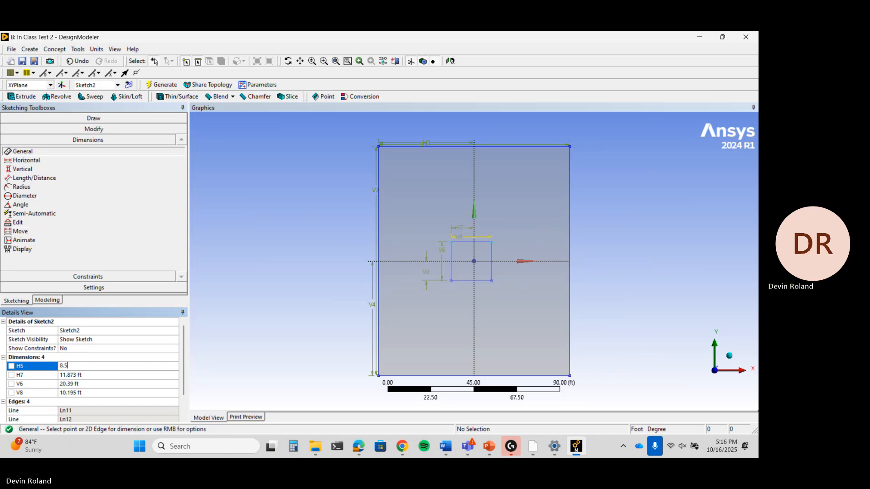
key(Return)
click(98, 384)
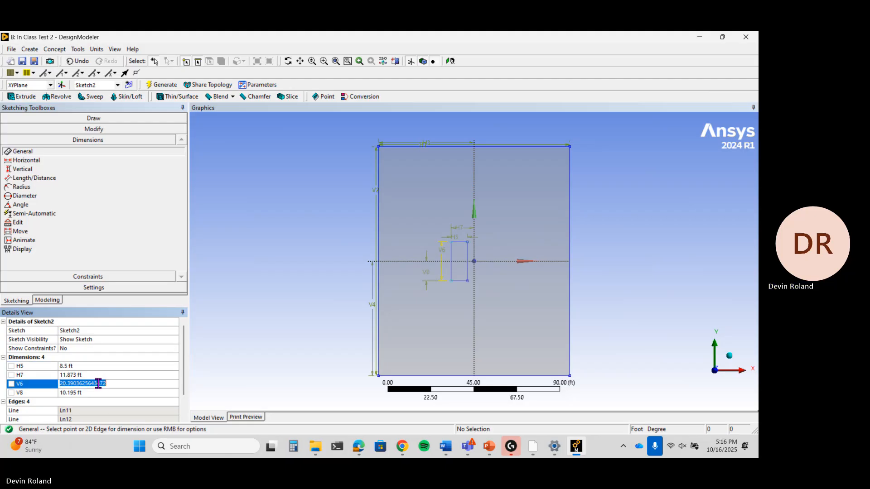
text(13)
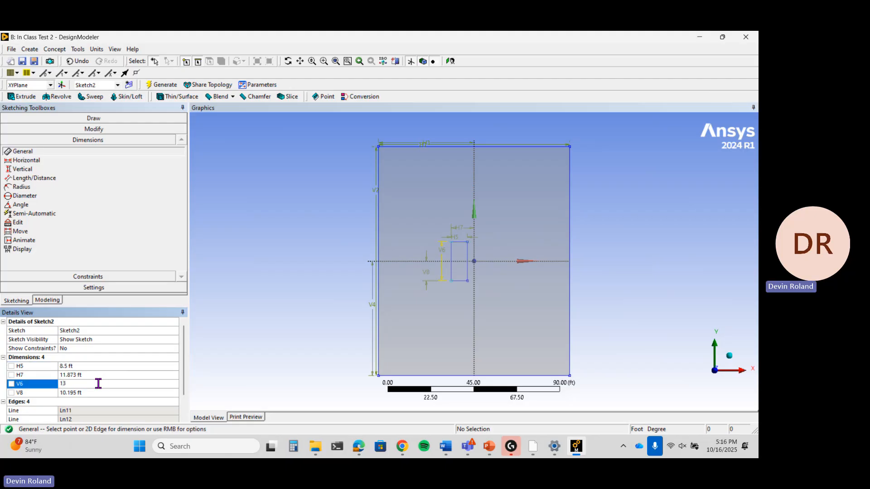
text(.5)
key(Return)
Centre the inner rectangle by setting its horizontal offset to 4.25 ft and vertical offset to 6.75 ft, and generate the sketch.
click(95, 375)
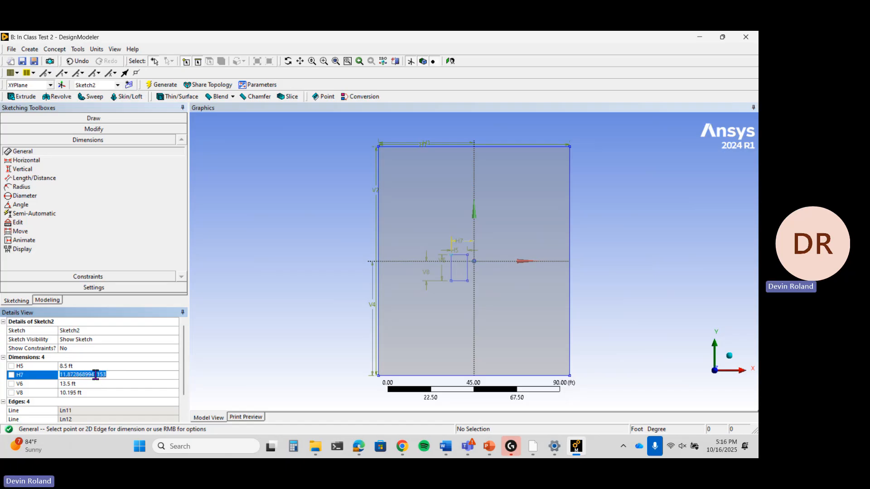
text(4.25)
key(Return)
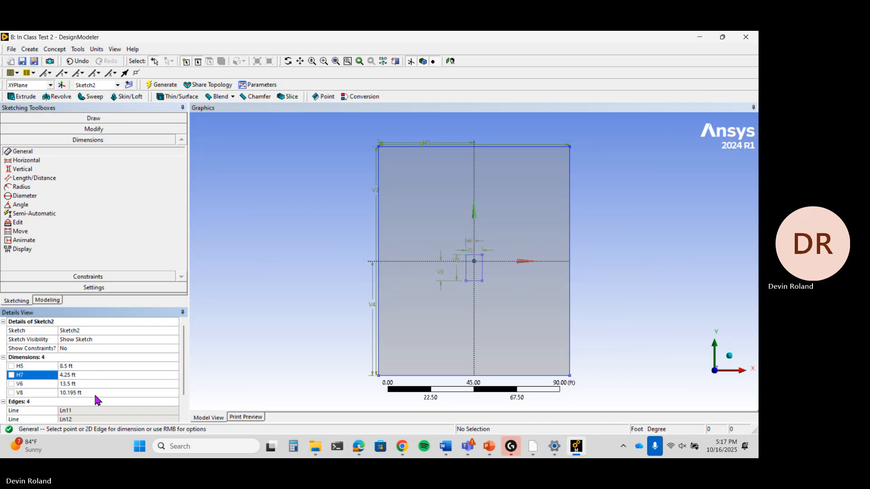
click(94, 393)
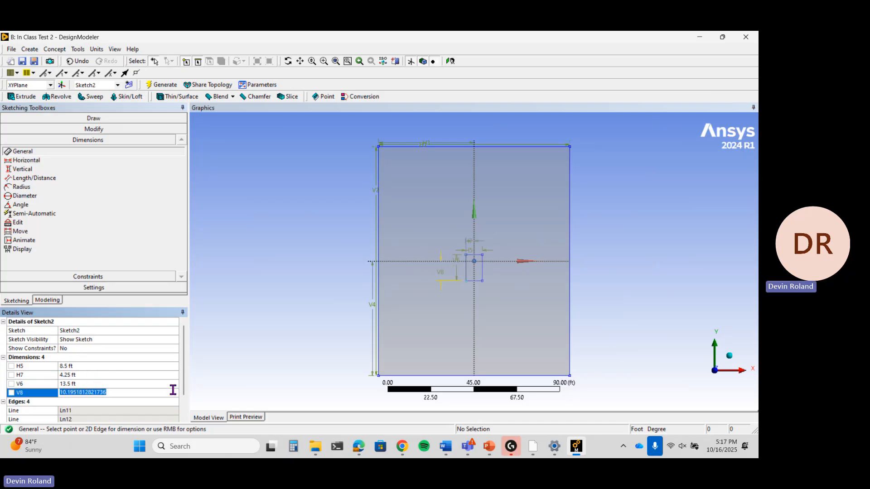
text(6.75)
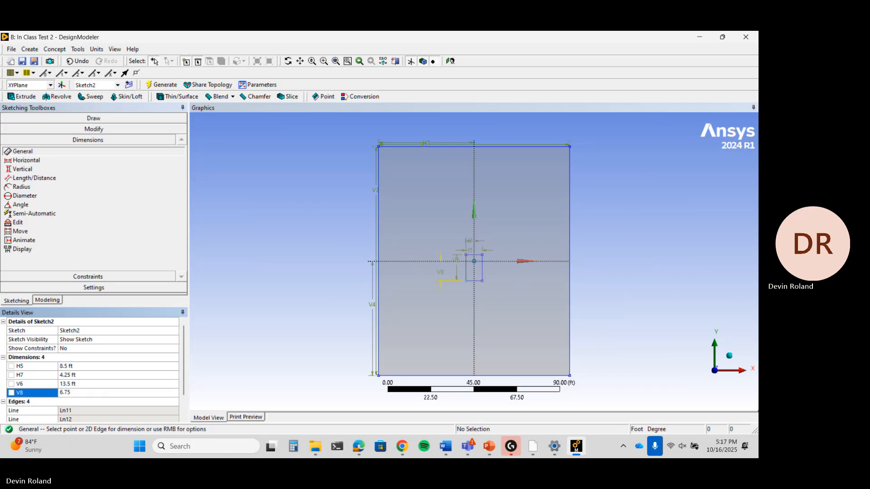
key(Return)
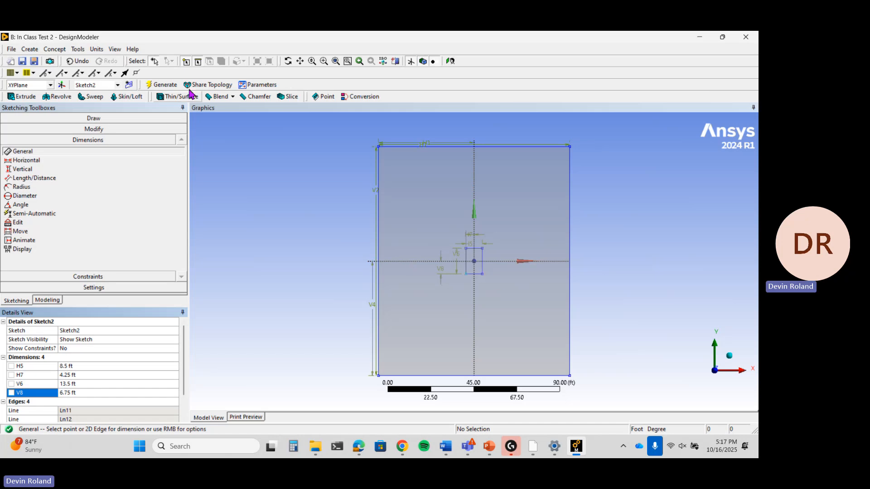
click(172, 86)
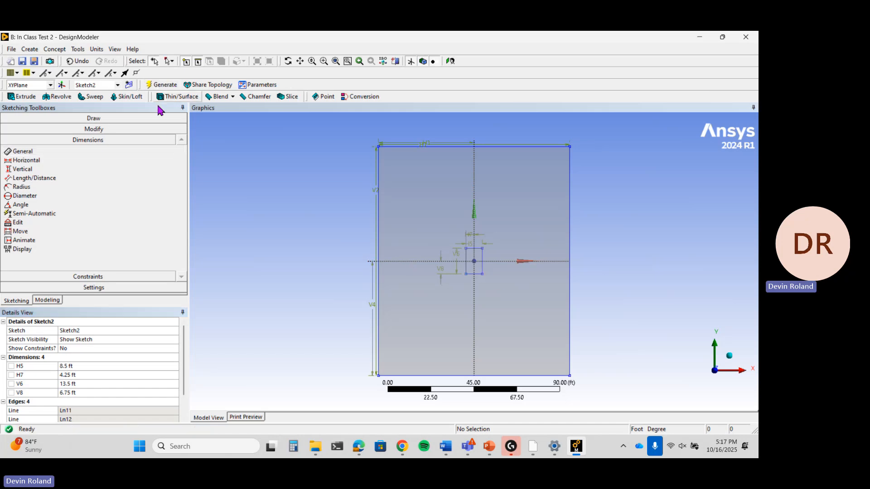
Start a new extrusion with Sketch2 as its geometry.
click(47, 300)
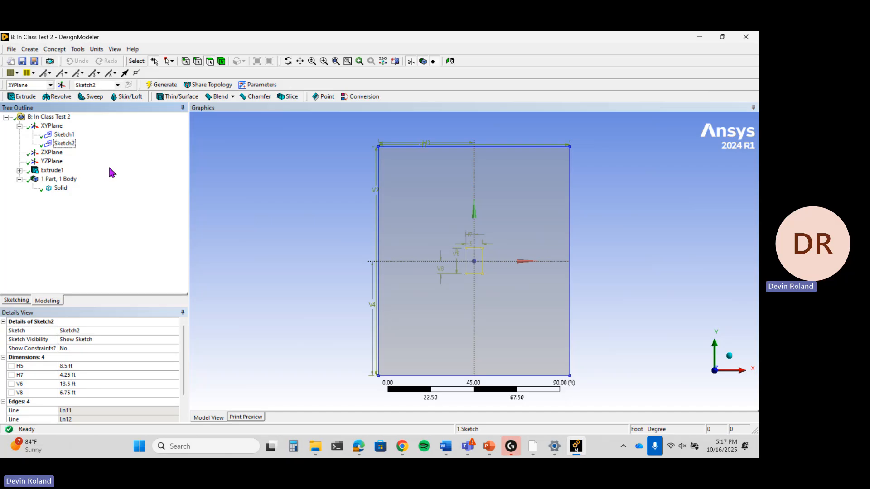
click(24, 97)
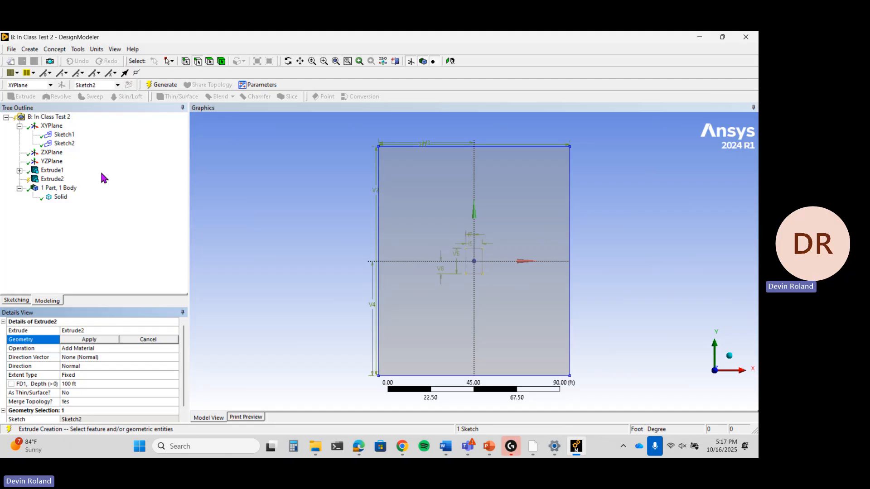
click(64, 143)
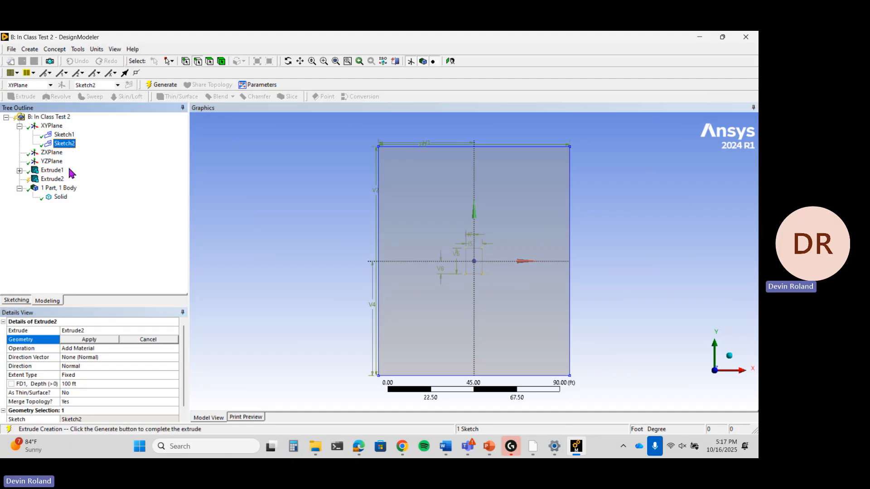
click(89, 341)
Set the second extrusion's operation to Add Frozen.
click(96, 347)
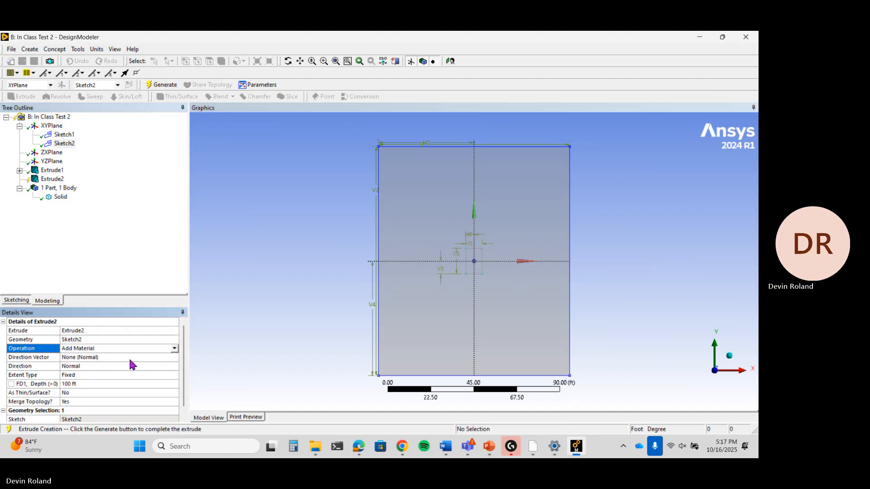
click(174, 348)
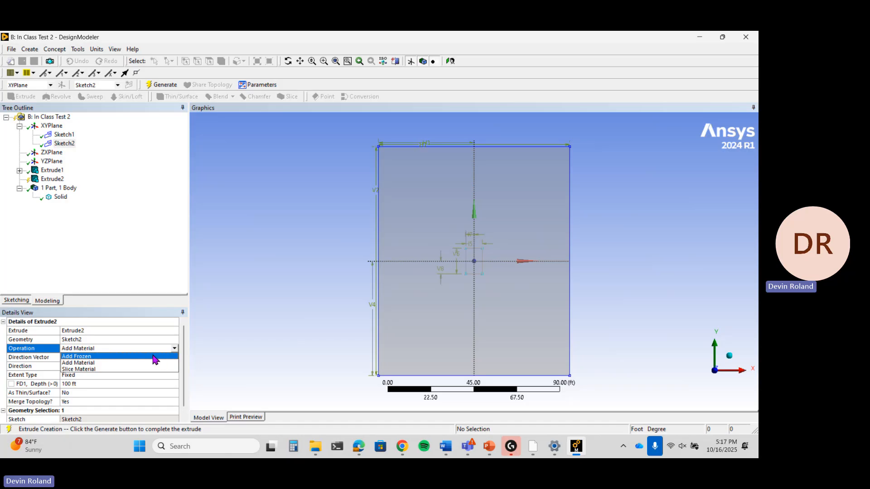
click(154, 356)
Set the second extrusion's depth to 53 ft.
scroll(136, 356, down, 1)
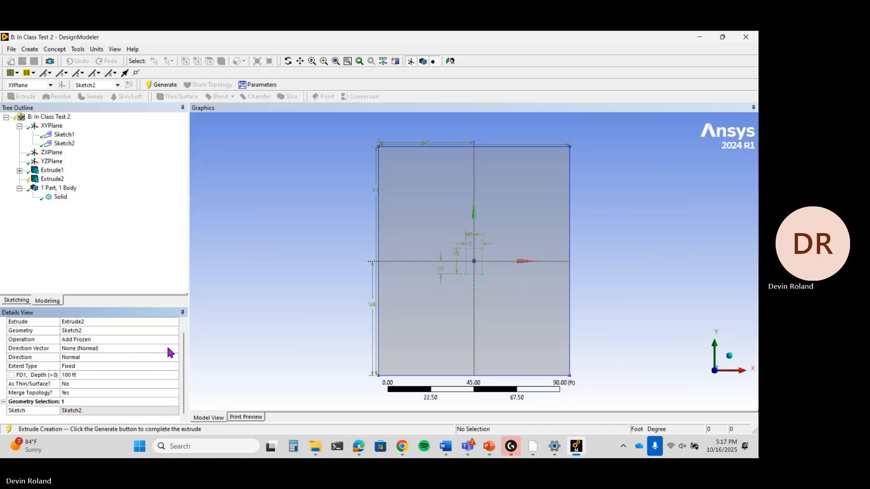
click(141, 357)
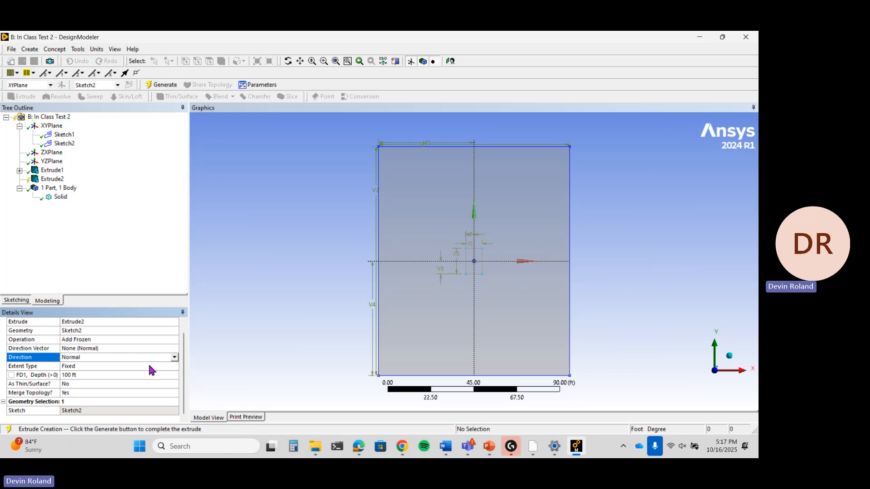
click(153, 375)
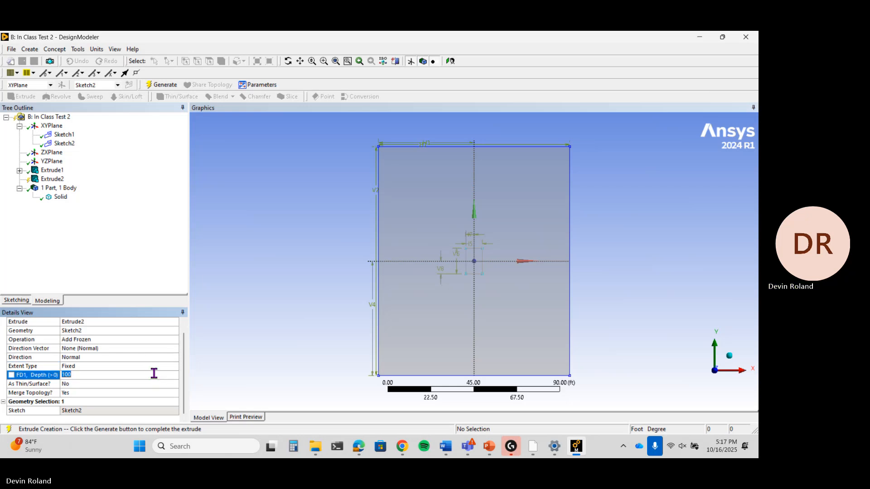
text(53)
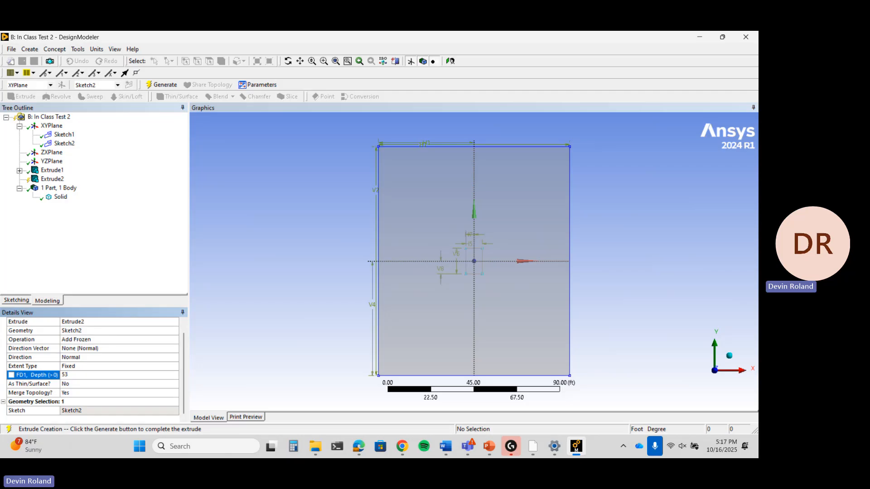
key(Return)
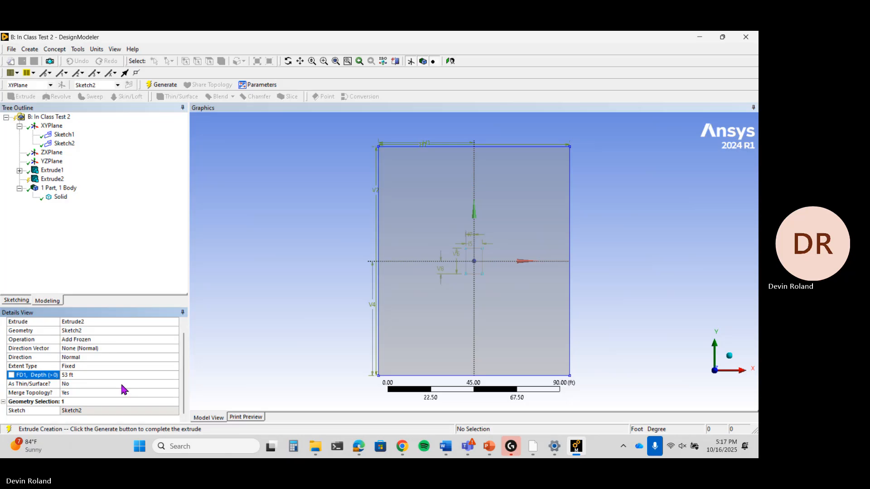
Set Merge Topology to No for the second extrusion and generate it.
click(113, 392)
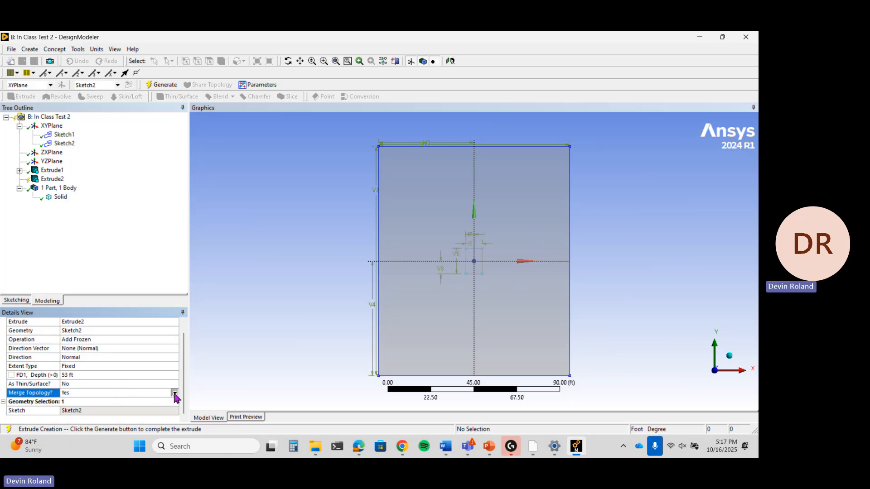
click(174, 393)
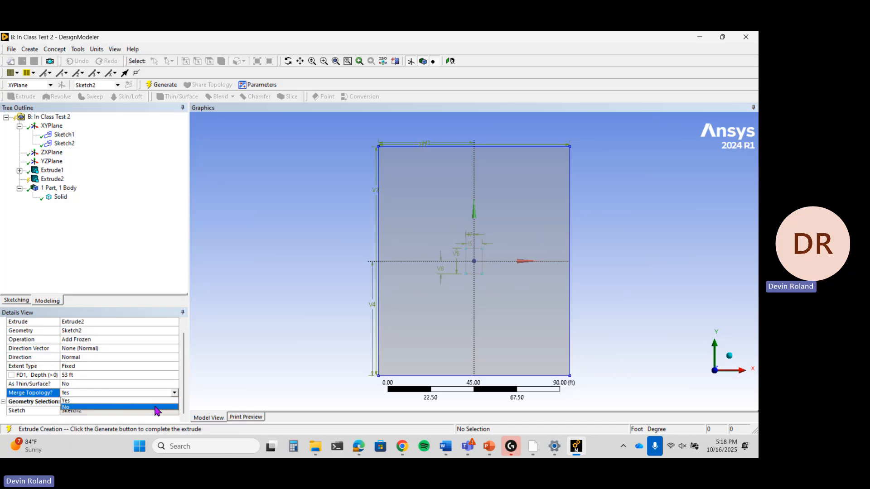
click(156, 407)
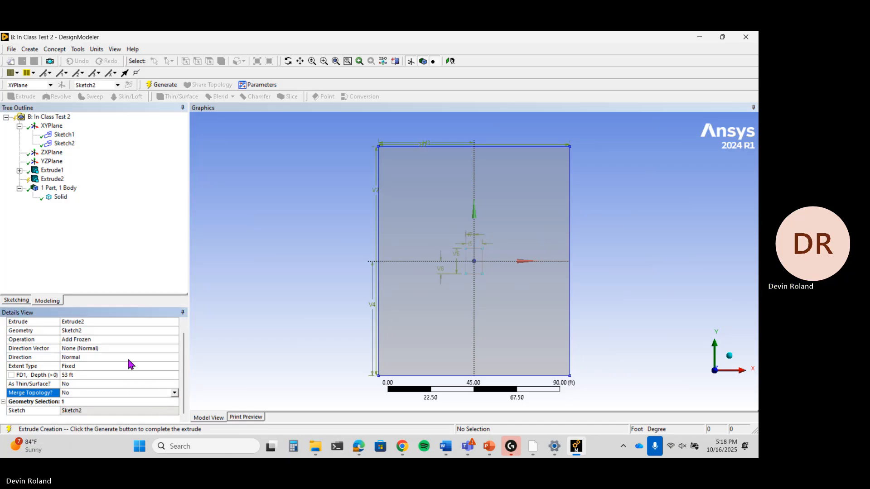
click(155, 87)
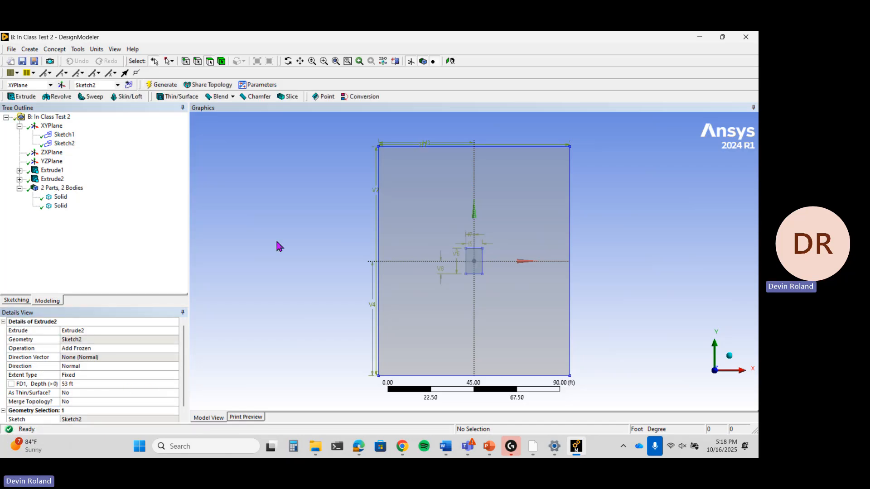
Create a Boolean feature and set its operation to Subtract.
middle_drag(424, 272, 371, 288)
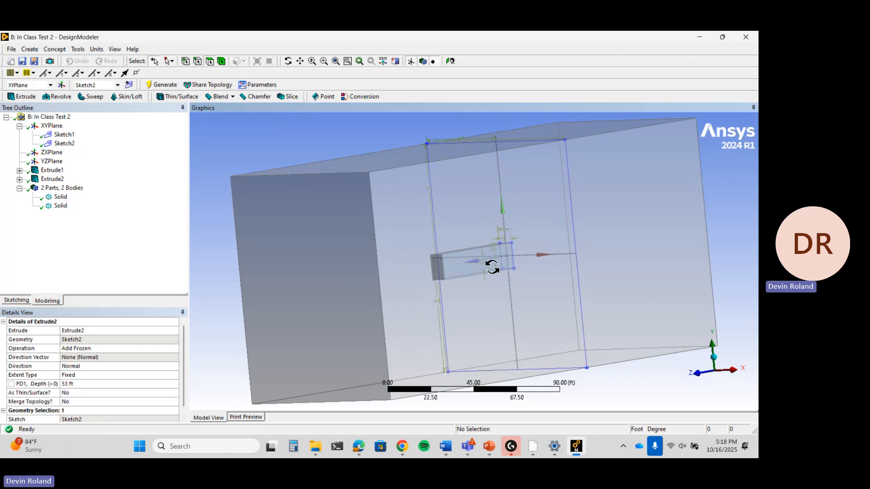
mouse_move(492, 268)
middle_down()
mouse_move(404, 266)
mouse_move(498, 266)
mouse_move(489, 253)
mouse_move(481, 278)
middle_up()
scroll(481, 278, down, 4)
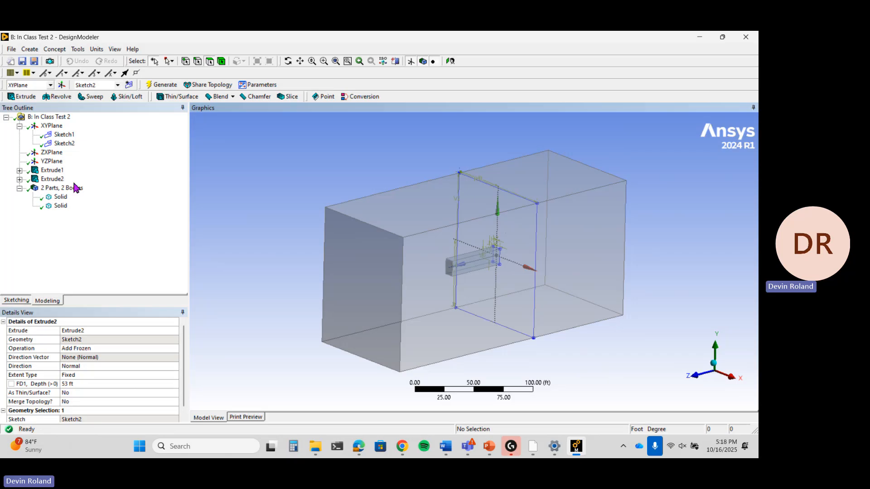
click(30, 49)
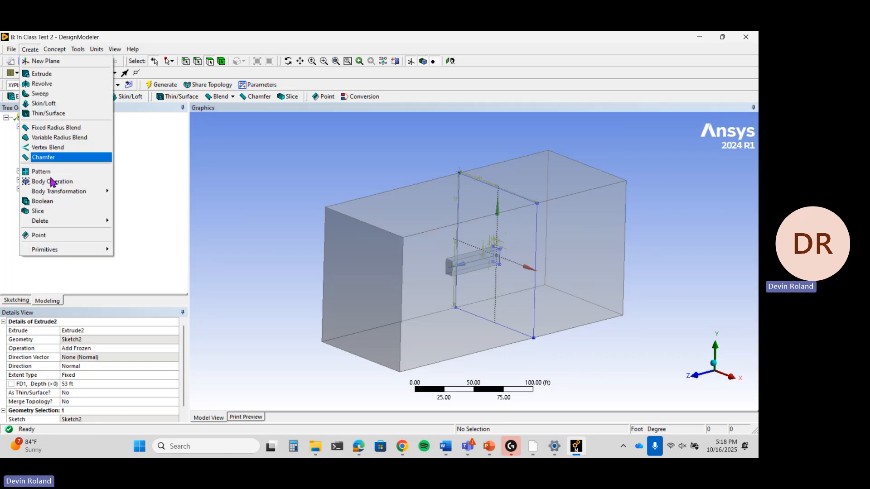
click(68, 202)
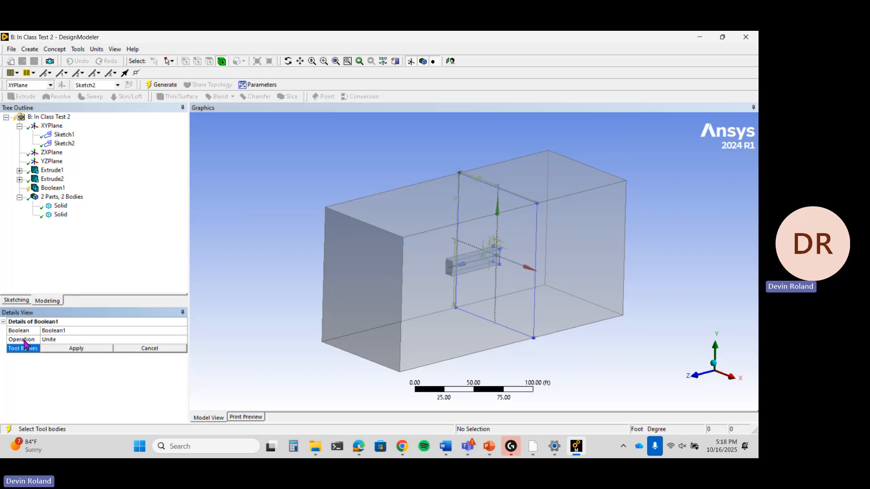
click(51, 340)
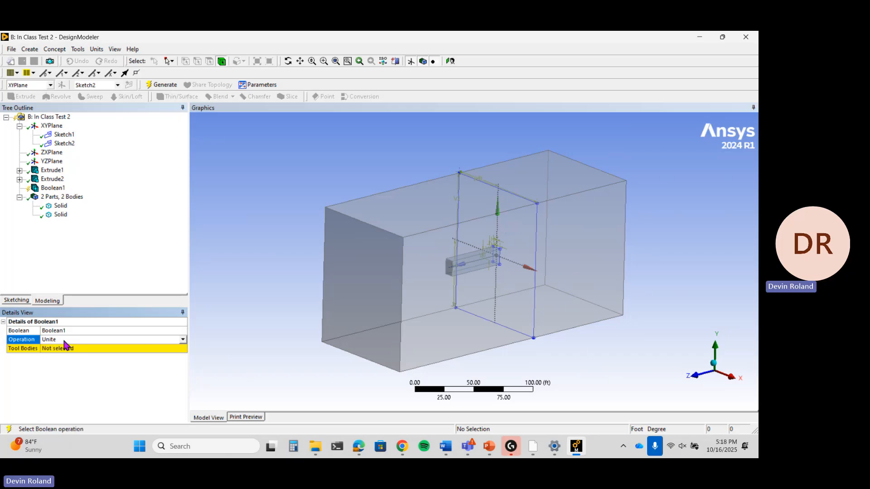
click(183, 340)
click(159, 353)
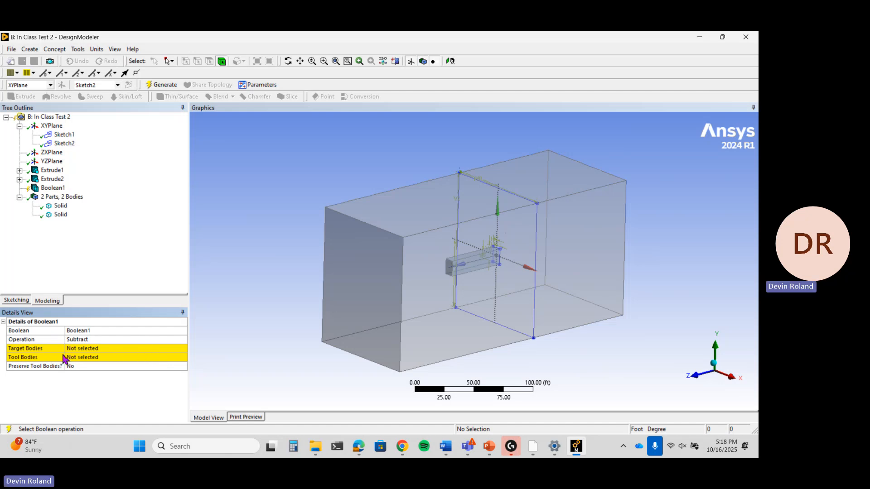
Assign the large outer box as the Boolean's target body and the small inner block as its tool body.
click(105, 349)
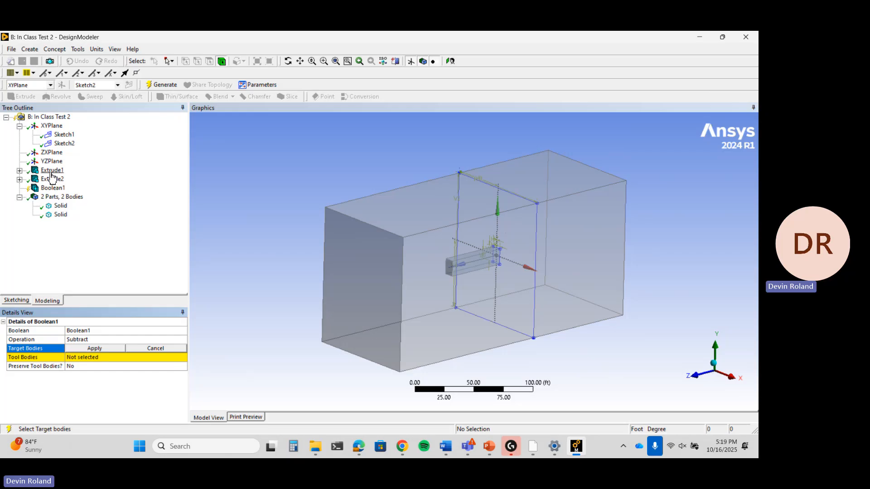
click(61, 206)
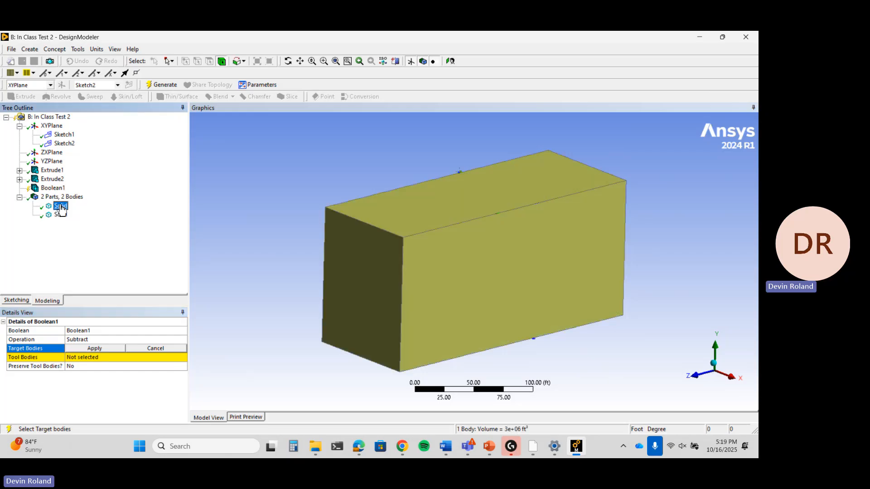
click(97, 348)
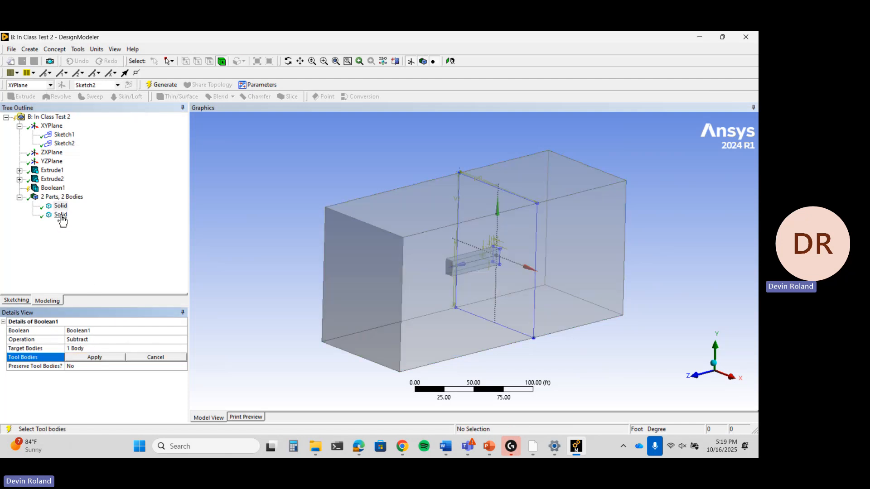
click(61, 215)
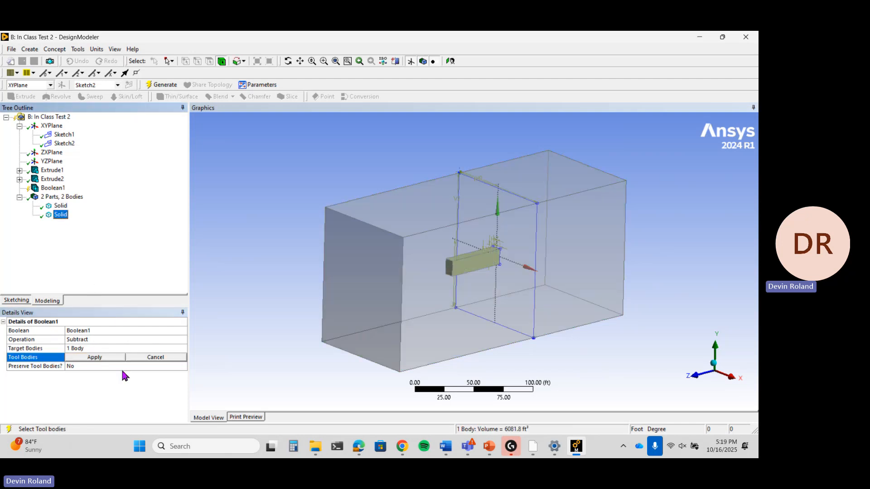
click(100, 360)
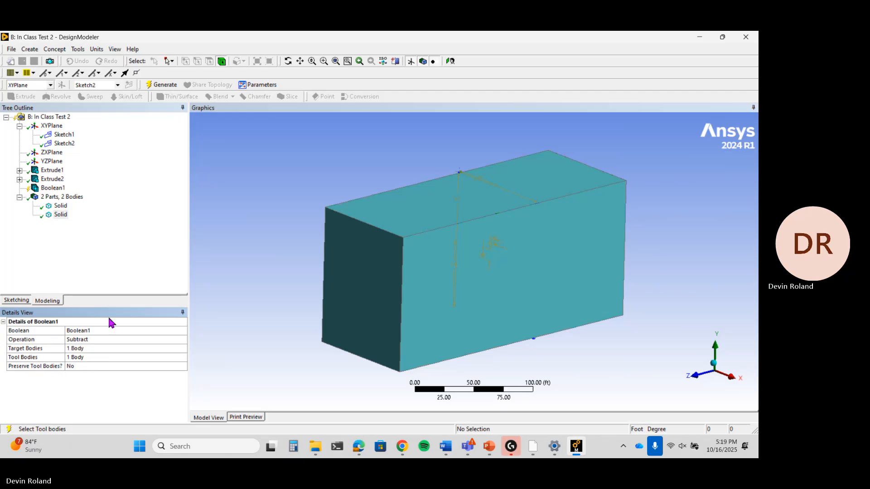
Generate the Boolean subtraction and save the project.
click(162, 86)
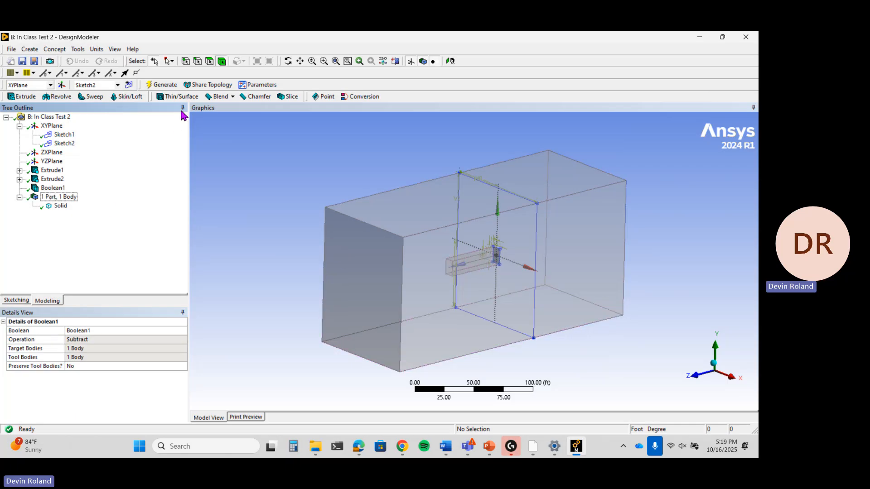
click(164, 86)
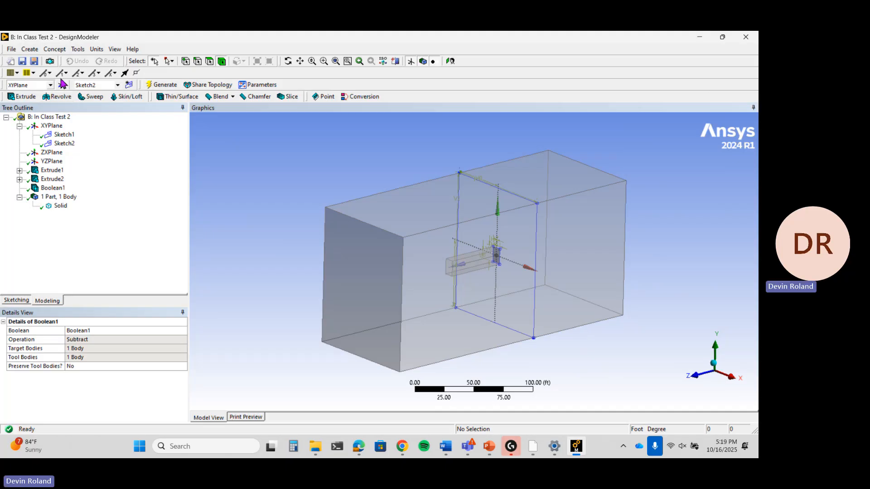
click(11, 49)
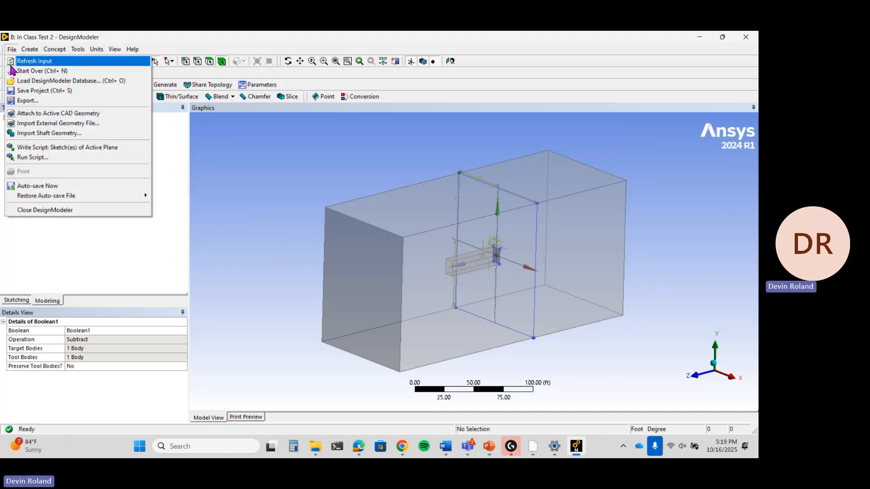
click(27, 90)
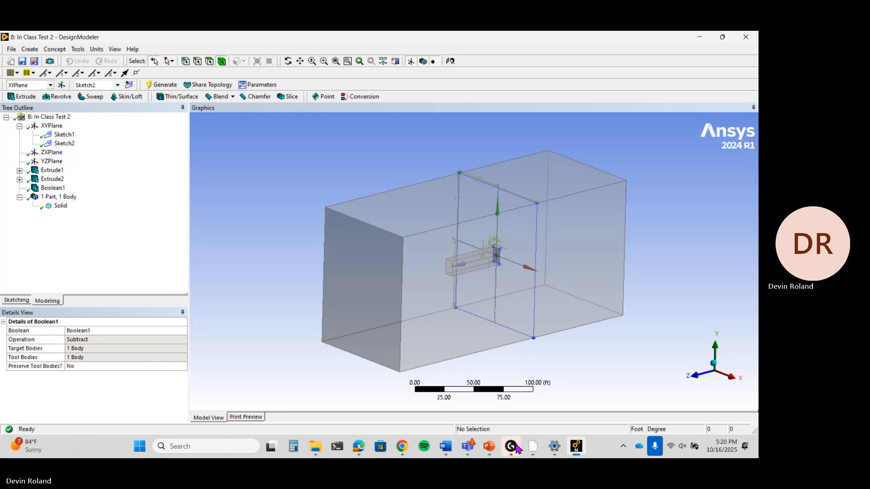
mouse_move(529, 453)
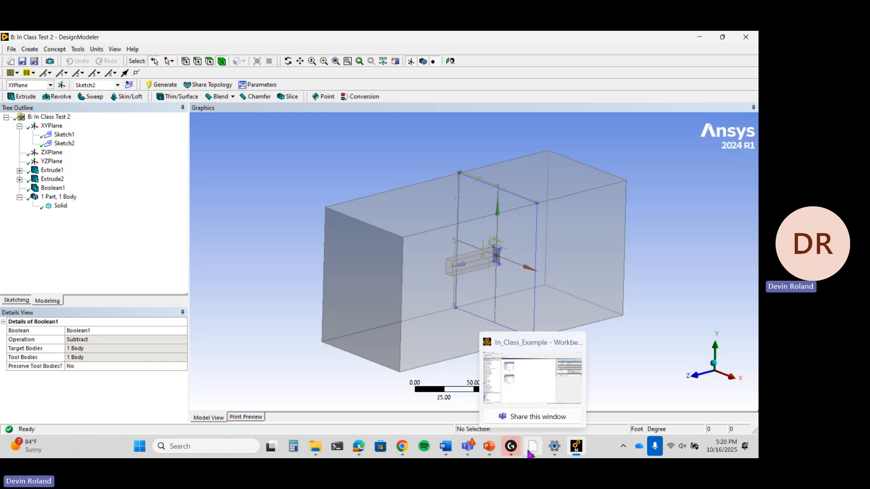
click(529, 452)
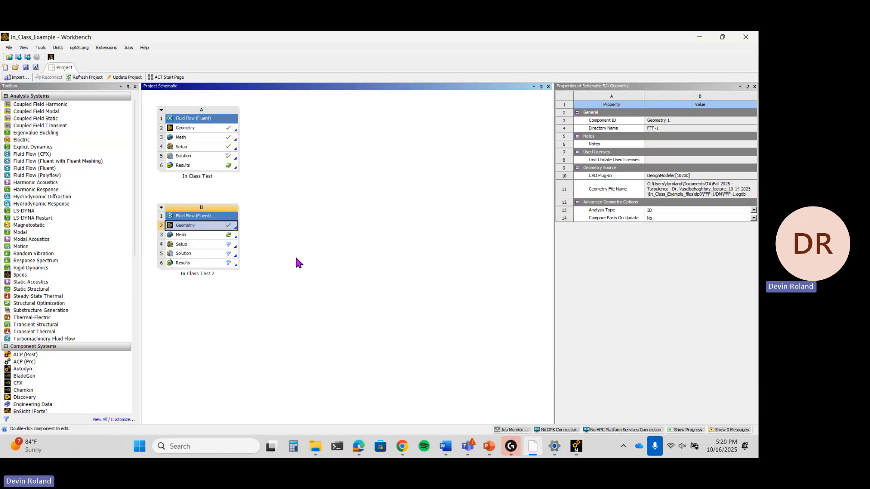
click(203, 235)
right_click(203, 236)
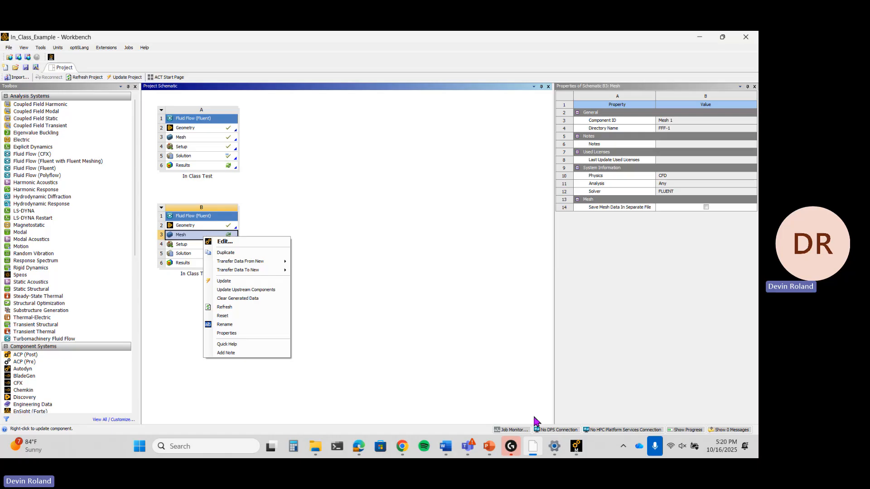
click(576, 449)
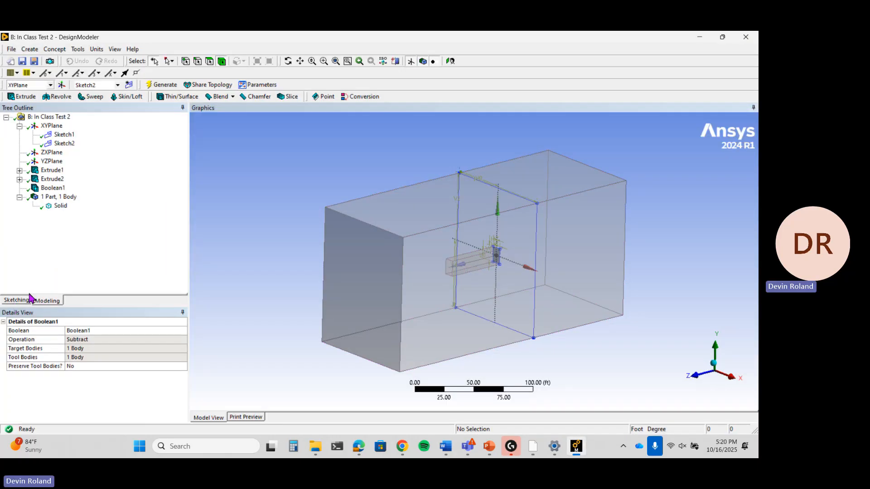
Change the remaining body's Fluid/Solid property to Fluid.
click(51, 196)
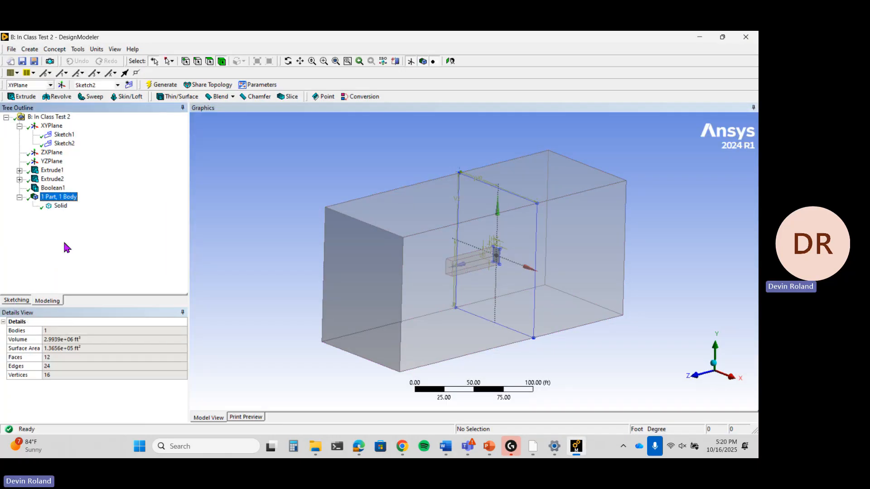
click(63, 209)
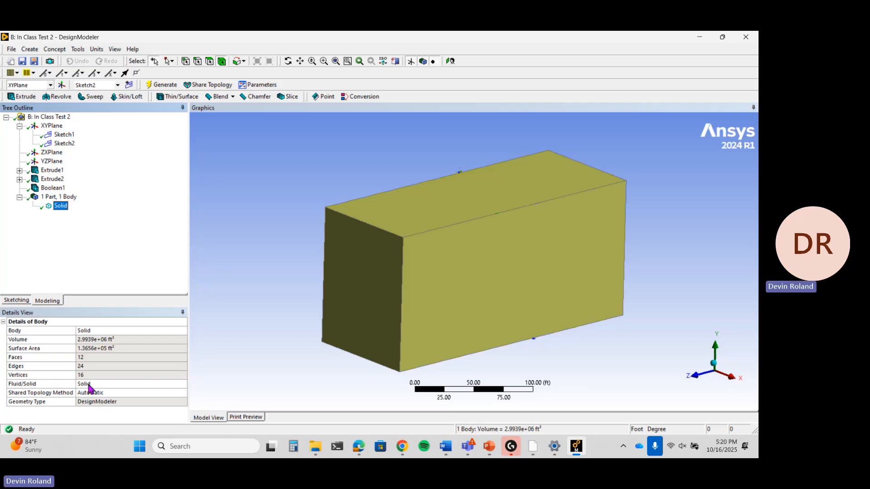
click(91, 384)
click(182, 384)
click(162, 397)
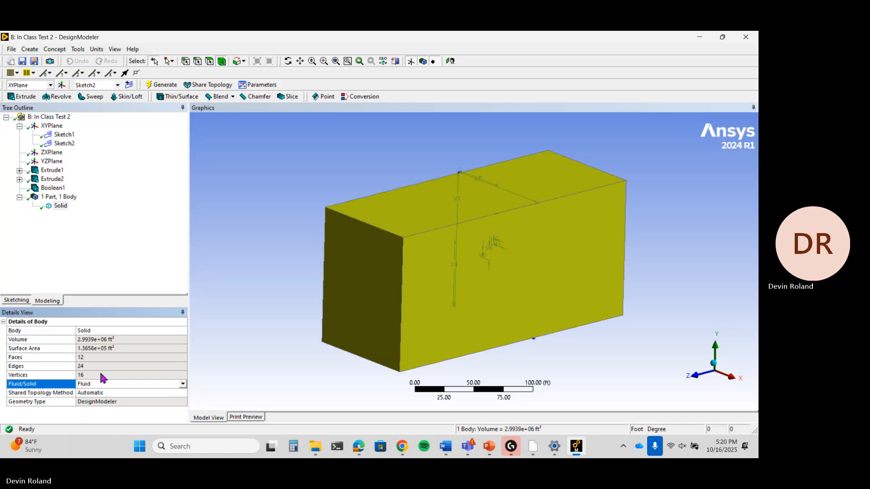
Rename the fluid body as Trailer.
click(102, 331)
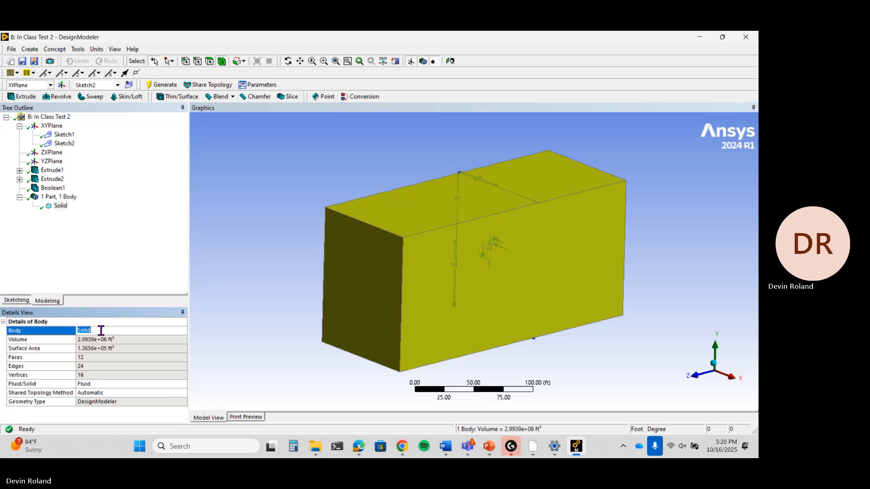
text(Sol)
key(BackSpace)
key(BackSpace)
key(BackSpace)
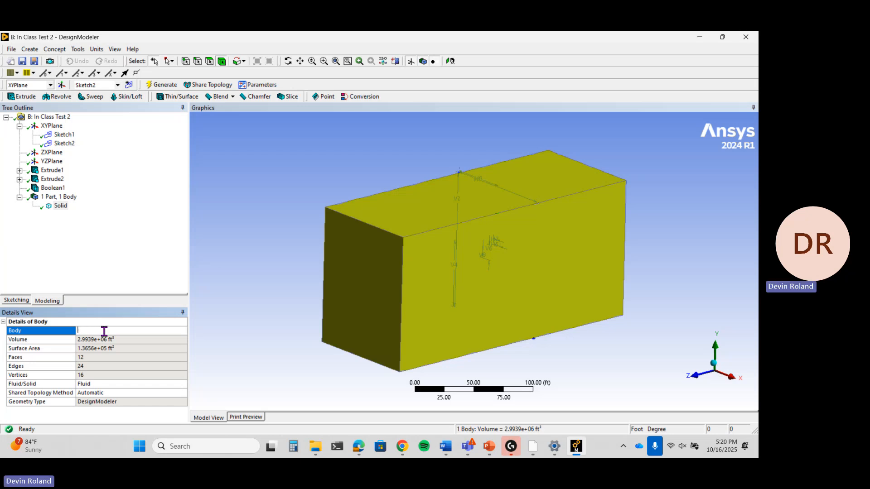
text(Trailer)
key(Return)
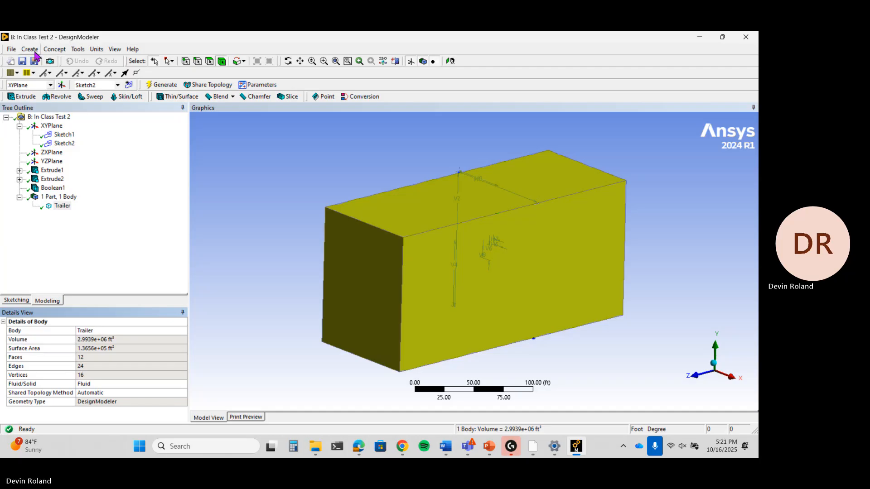
Save the project and update the Mesh cell of In Class Test 2 in the Workbench project schematic.
click(11, 49)
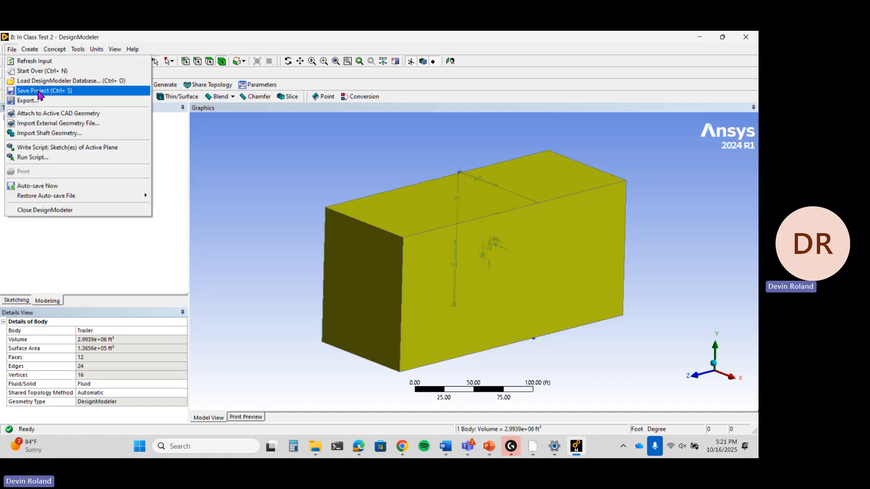
click(32, 88)
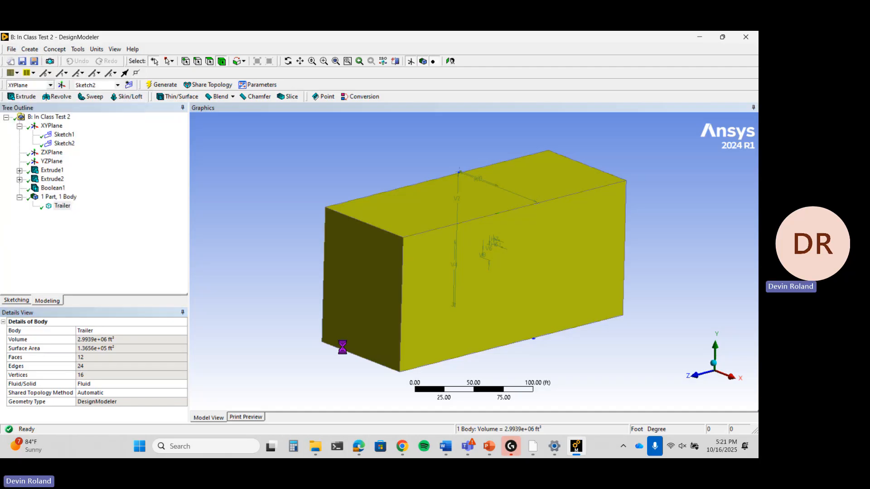
click(532, 447)
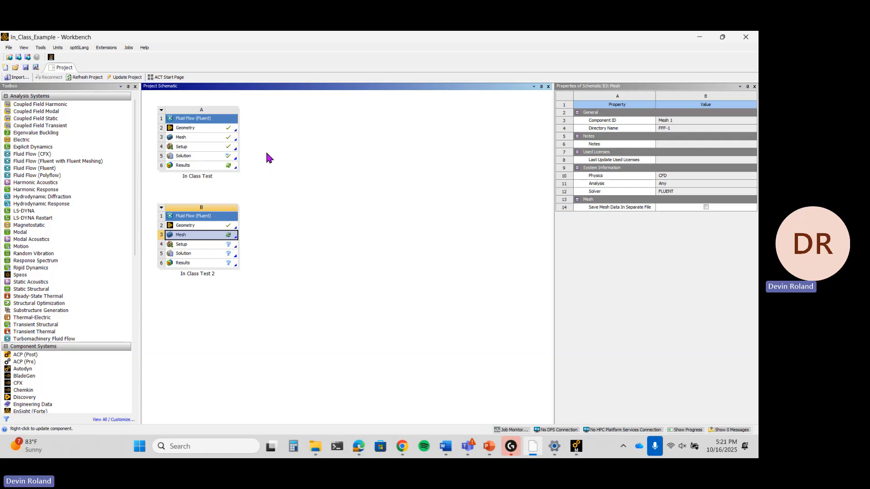
right_click(205, 237)
click(234, 284)
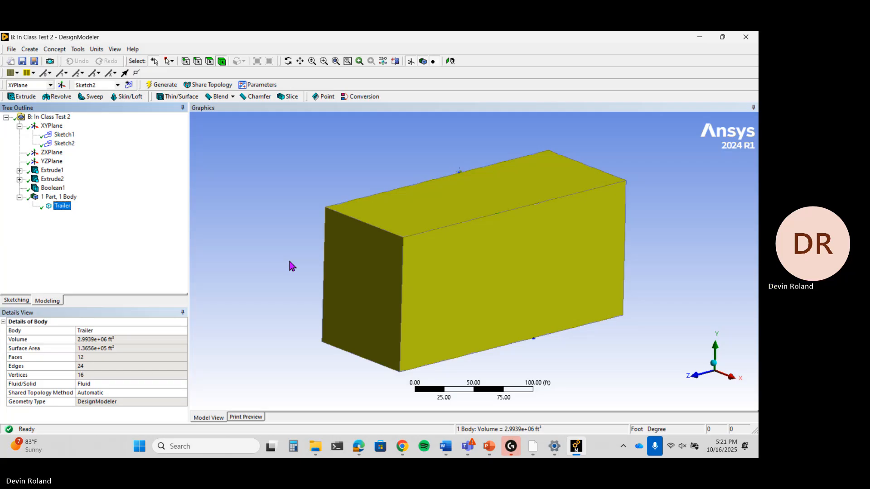
click(535, 449)
click(205, 234)
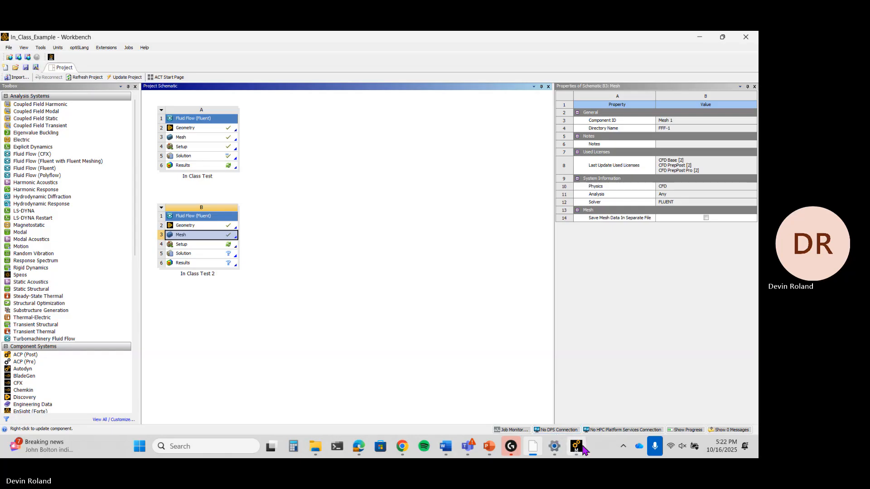
Open the Mesh cell of In Class Test 2 in Ansys Meshing and display the existing mesh.
mouse_move(583, 446)
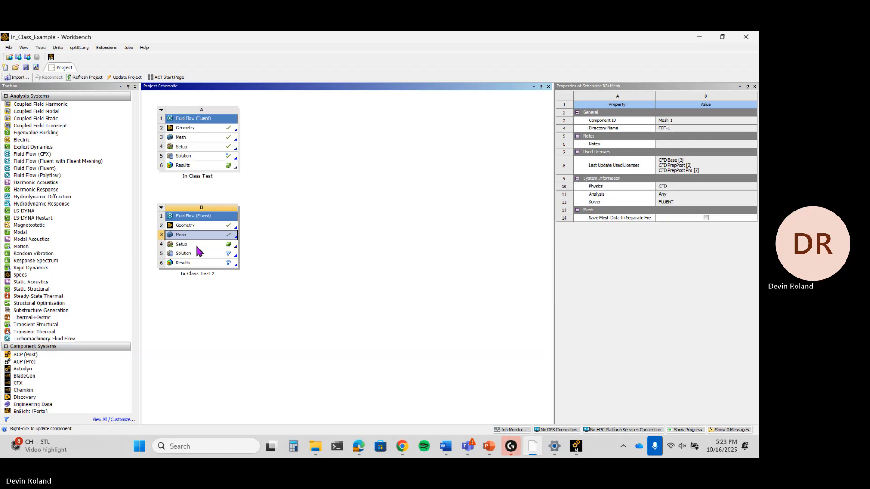
right_click(205, 235)
click(224, 241)
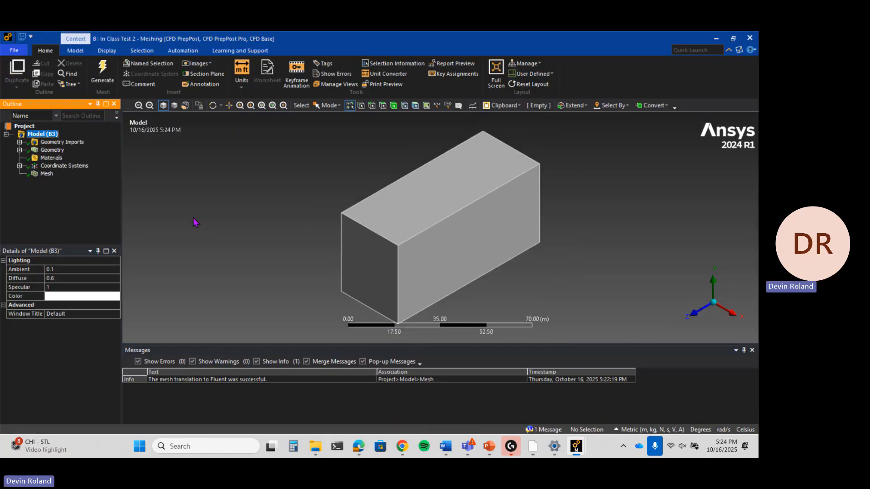
click(46, 175)
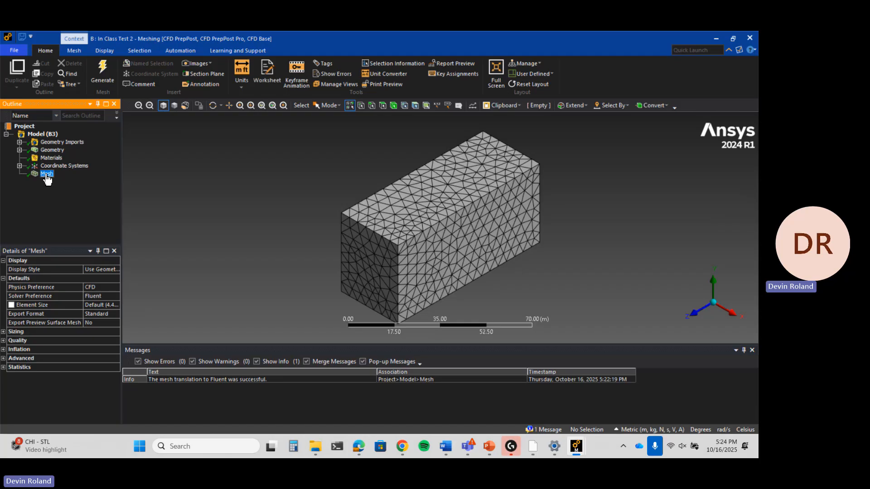
mouse_move(369, 248)
middle_down()
mouse_move(369, 234)
mouse_move(372, 245)
middle_up()
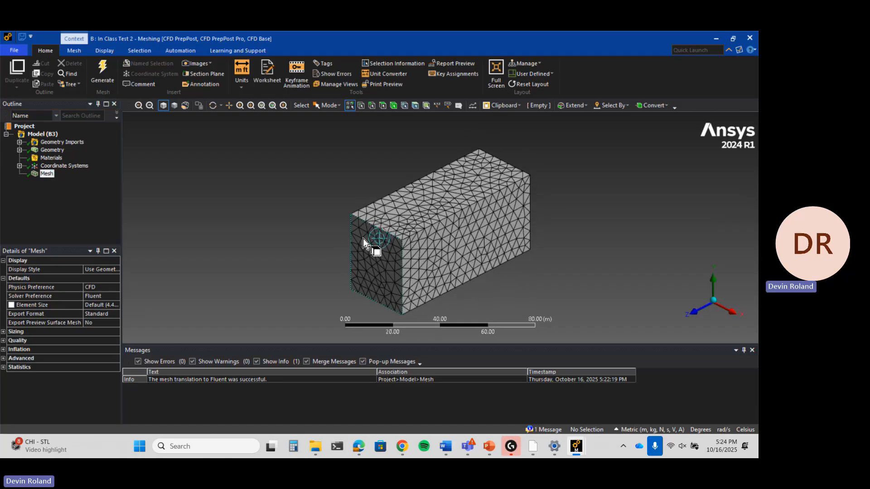
Set the global mesh element size to 2 m, regenerate the mesh and inspect it.
click(108, 306)
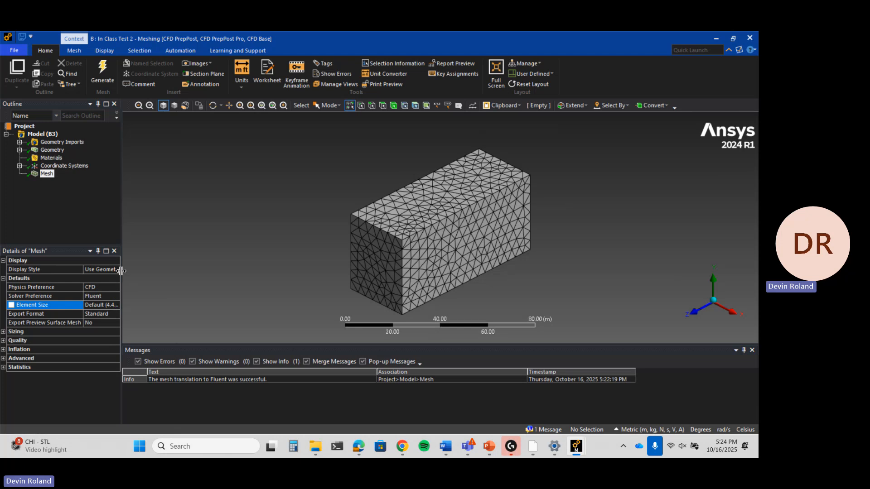
drag(121, 247, 152, 246)
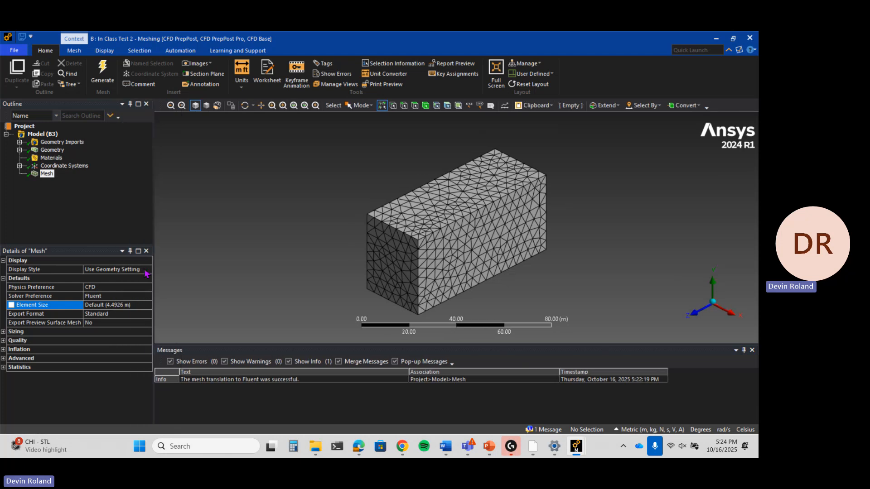
click(131, 304)
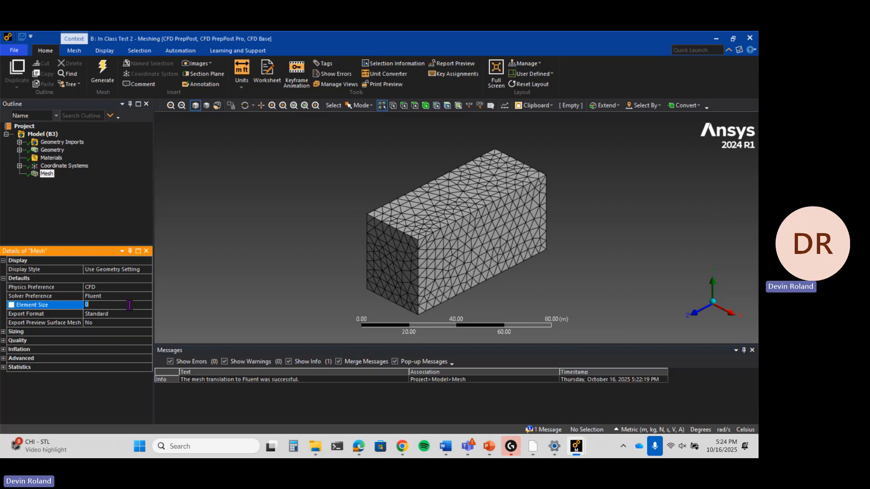
click(178, 291)
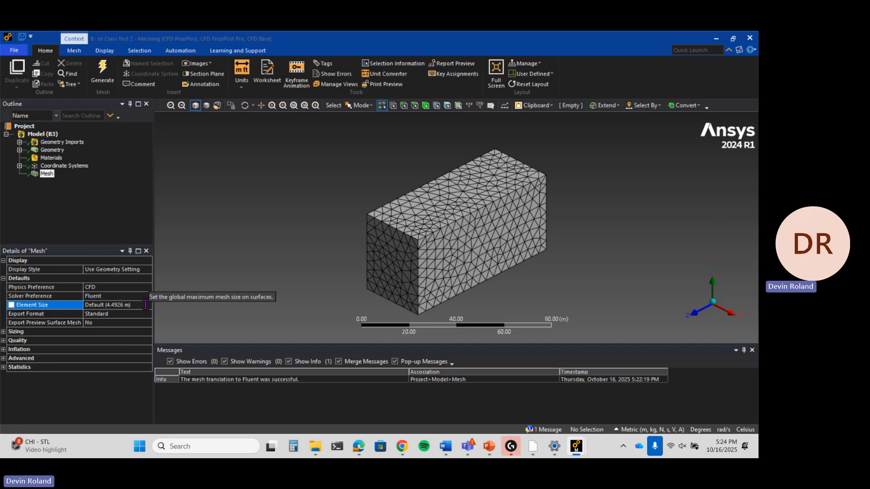
click(145, 304)
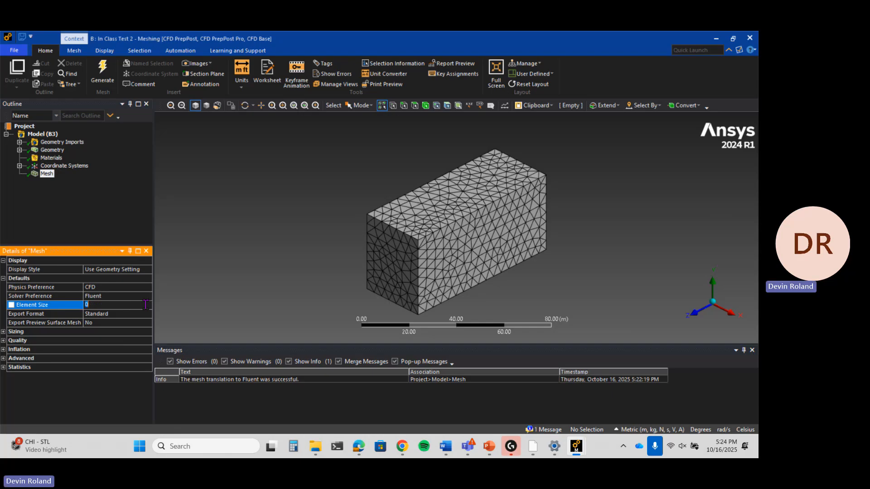
text(2)
key(Return)
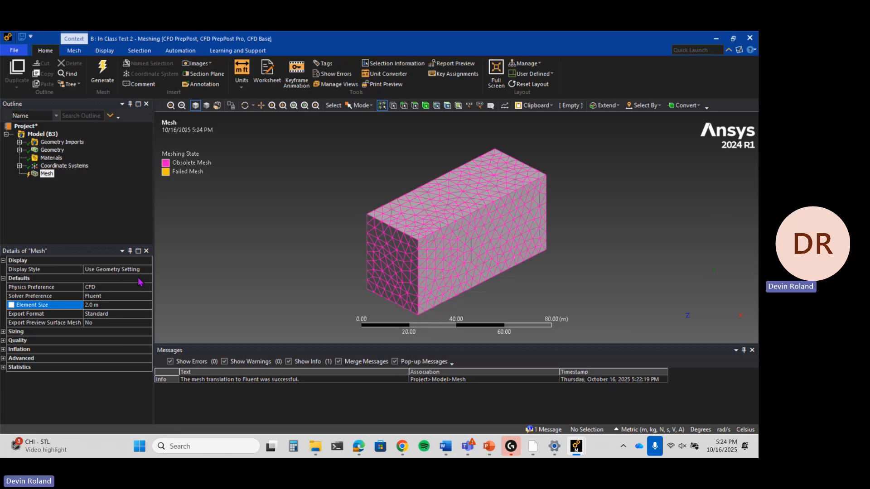
click(102, 73)
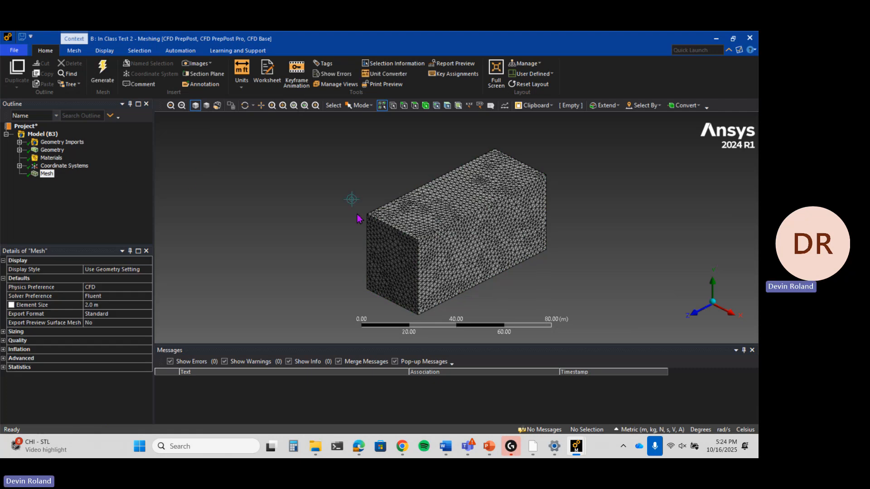
scroll(434, 245, up, 5)
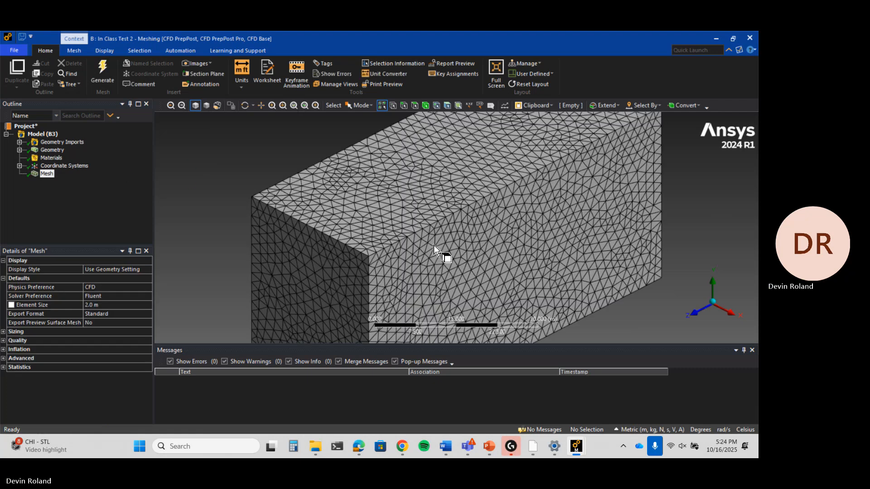
scroll(434, 246, down, 4)
scroll(430, 243, down, 1)
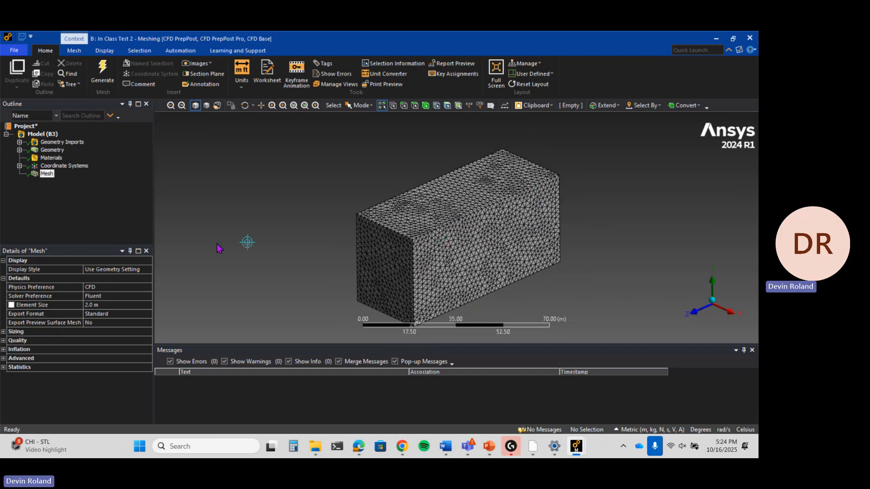
Set the global mesh element size to 1 m and regenerate the mesh.
click(130, 298)
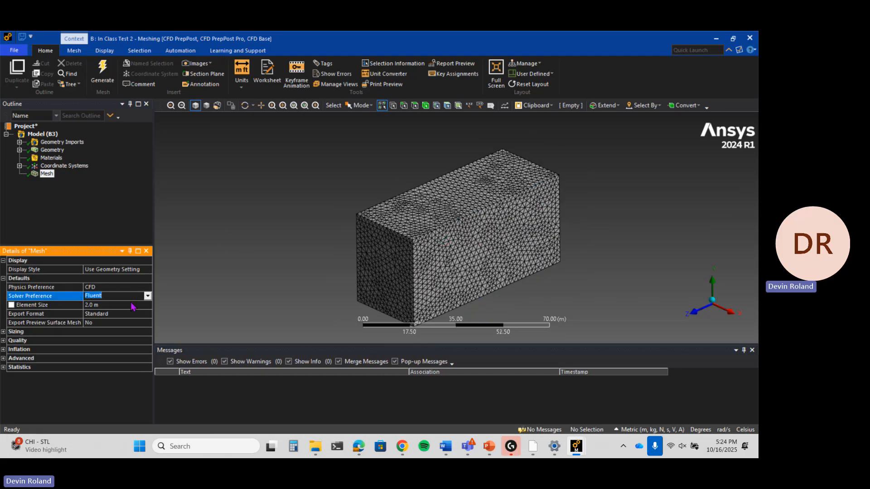
click(131, 303)
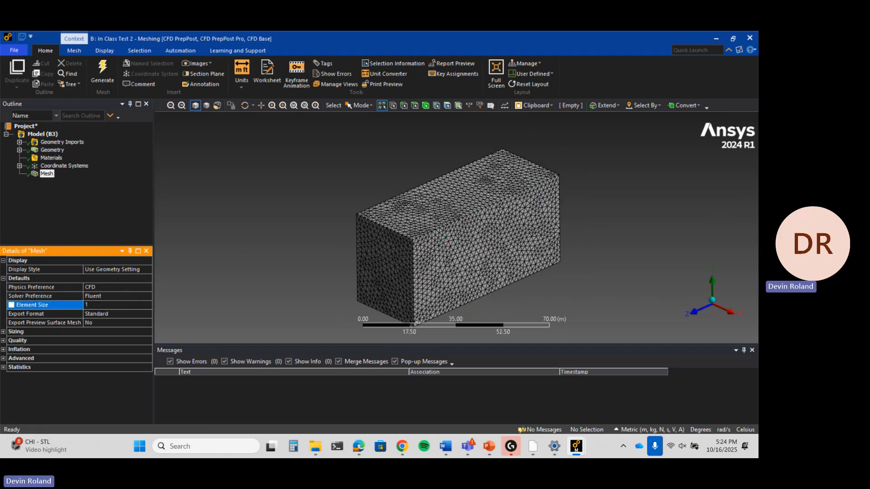
text(1)
key(Return)
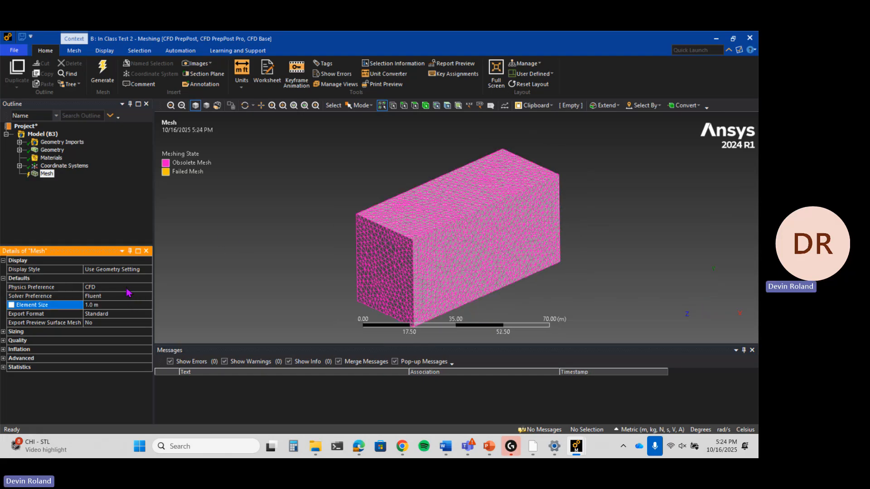
click(105, 76)
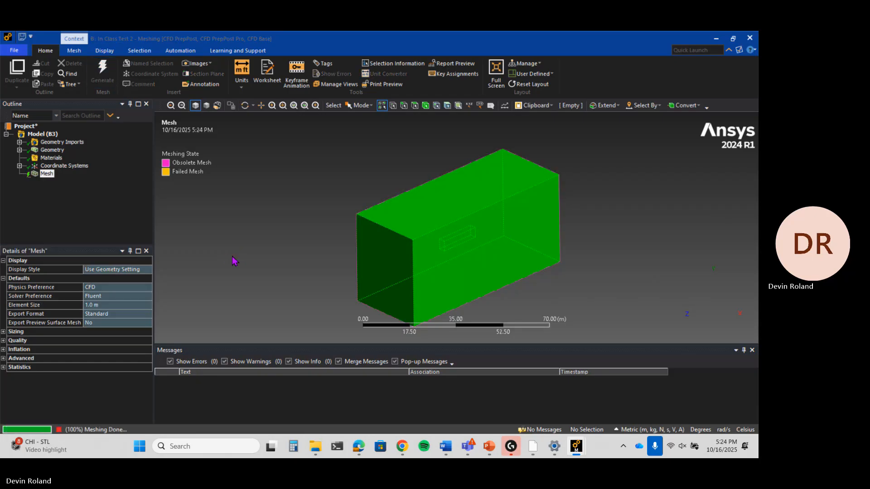
scroll(373, 241, down, 2)
scroll(372, 242, up, 5)
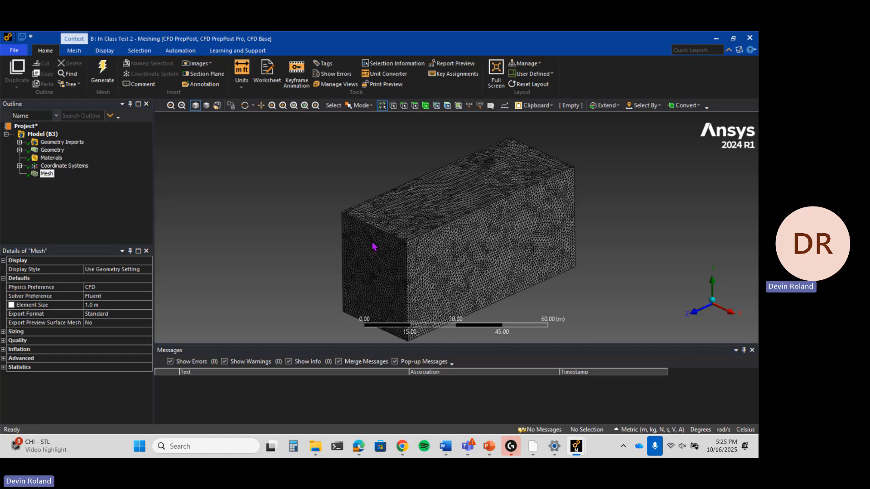
scroll(373, 252, down, 3)
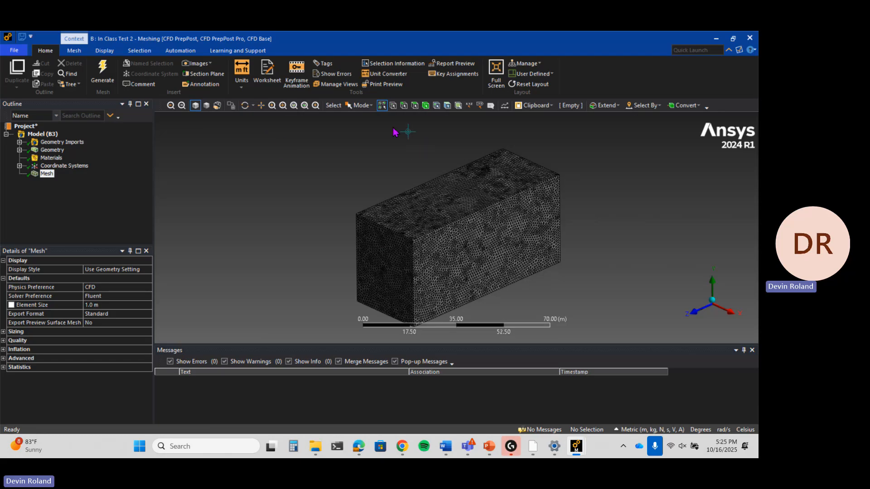
Create a named selection called inlet on the domain's end face facing positive Z.
click(415, 105)
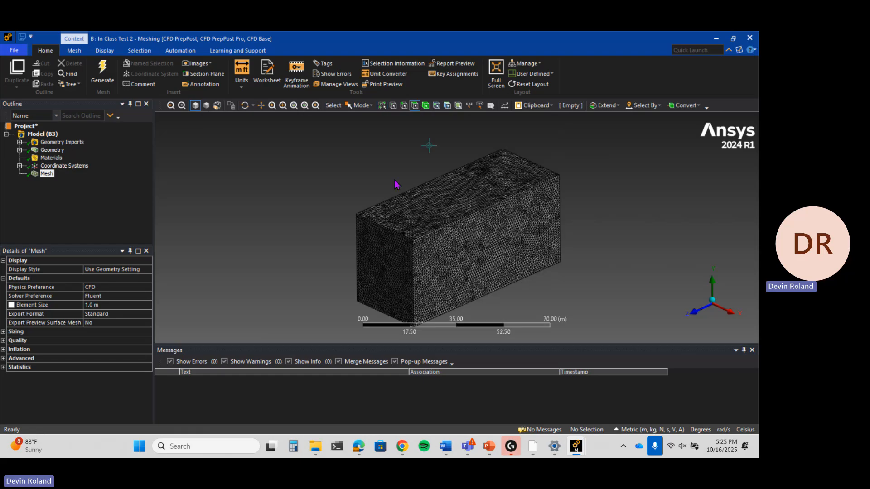
click(375, 255)
right_click(375, 255)
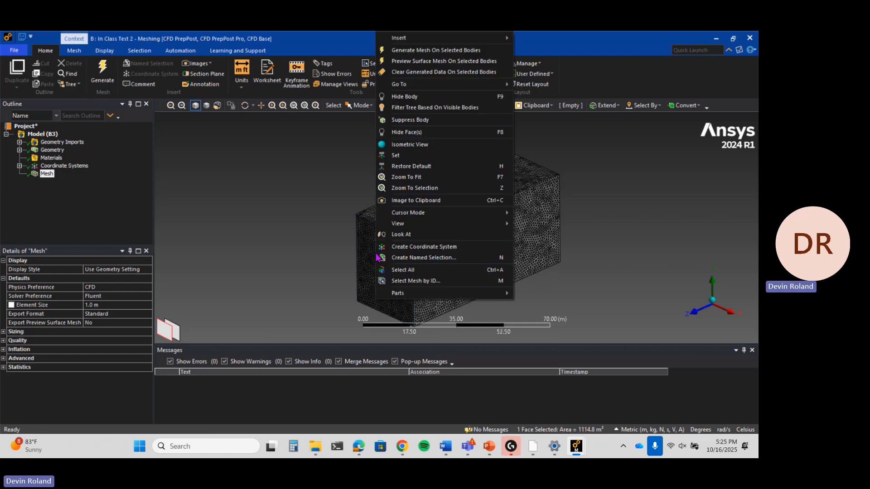
click(413, 259)
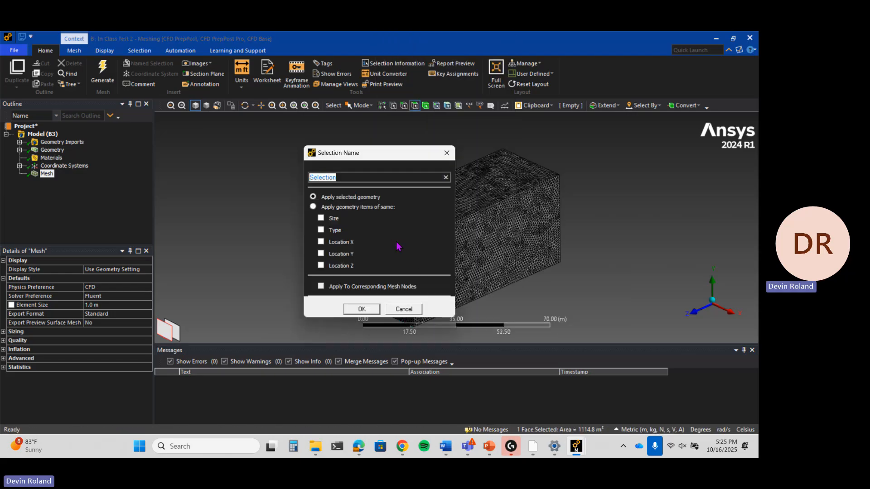
text(inlet)
key(Return)
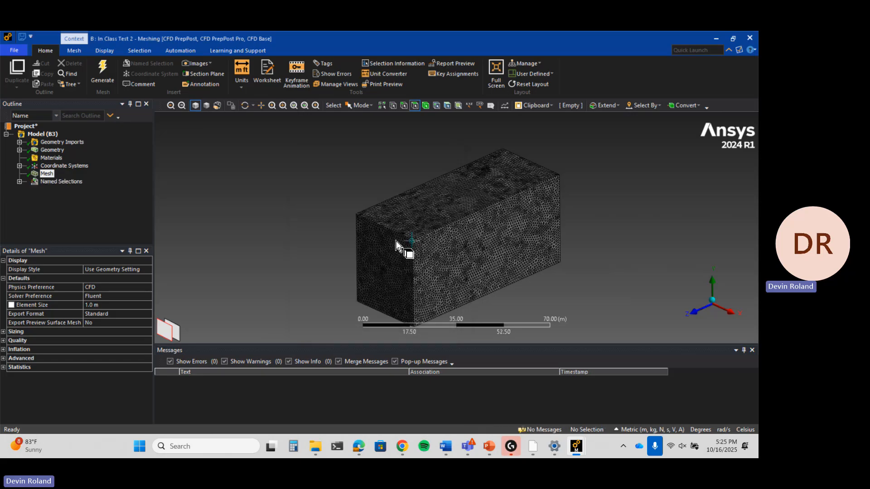
Create a named selection called top on the upper face of the domain.
click(436, 219)
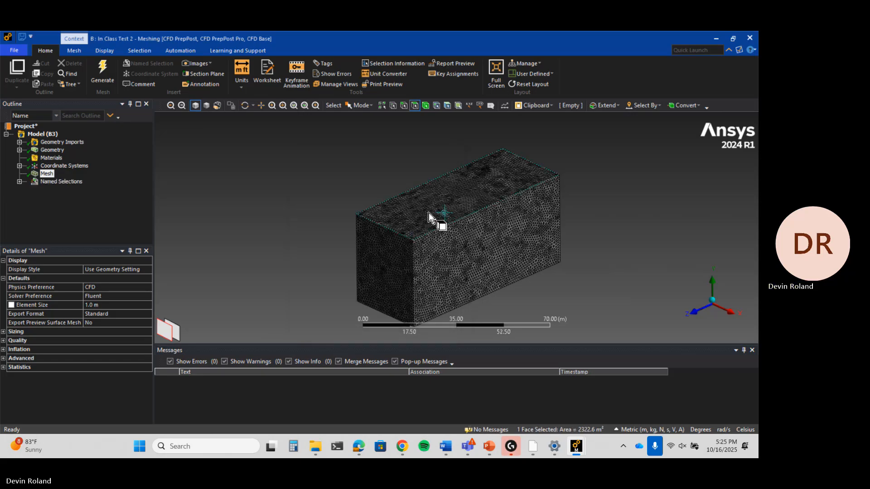
right_click(431, 219)
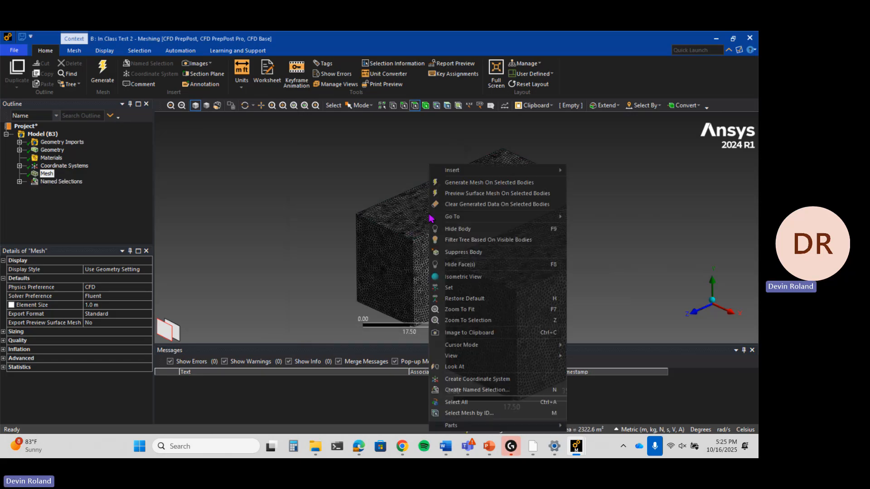
click(479, 390)
text(top)
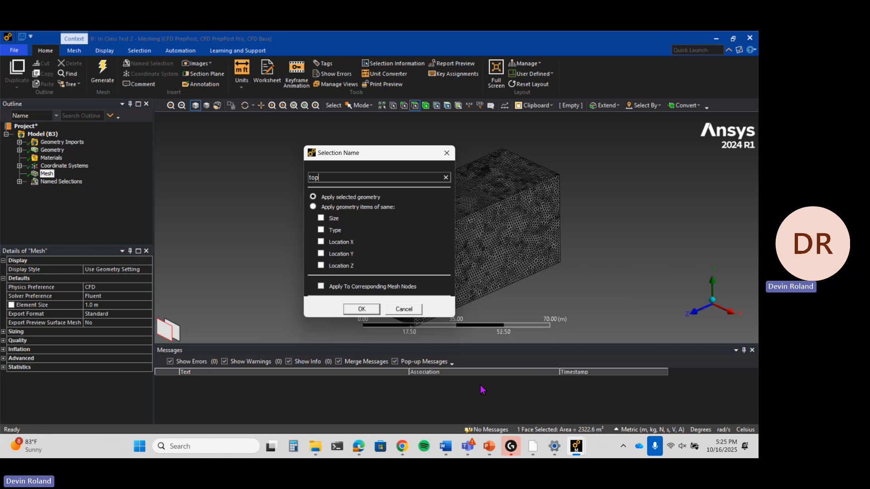
key(Return)
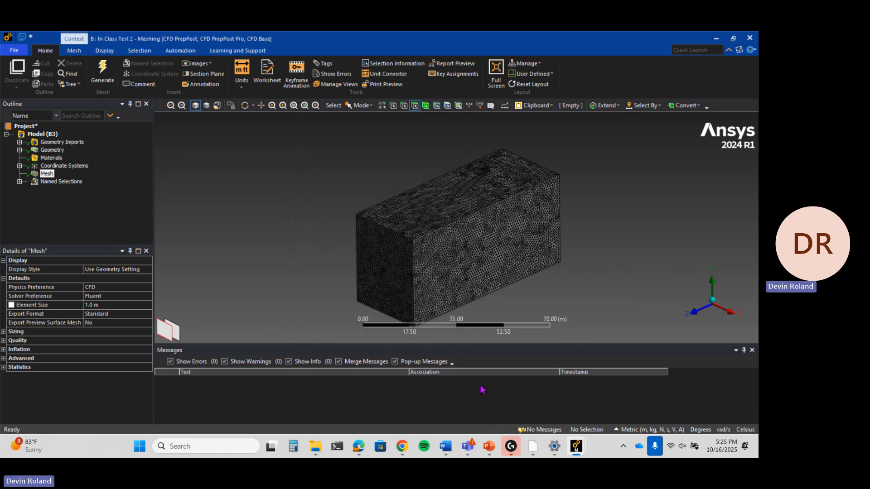
Create a named selection called right on the long side face facing positive X.
click(487, 273)
right_click(486, 273)
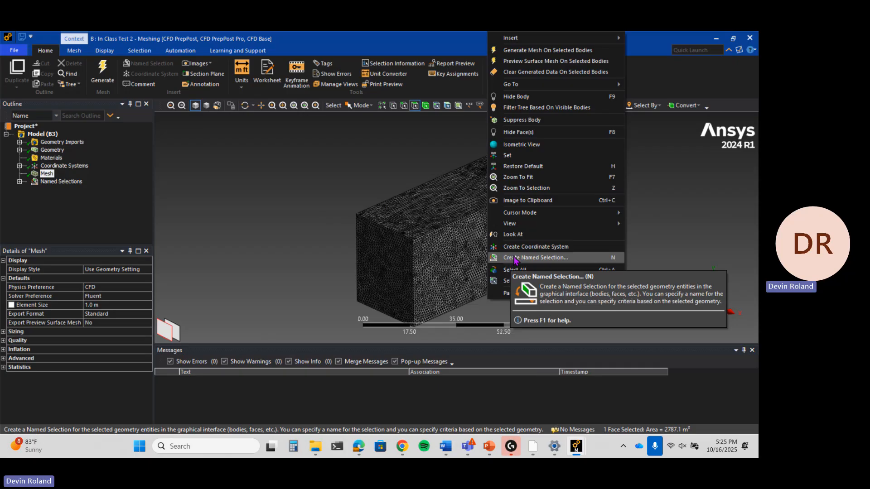
click(528, 258)
text(right)
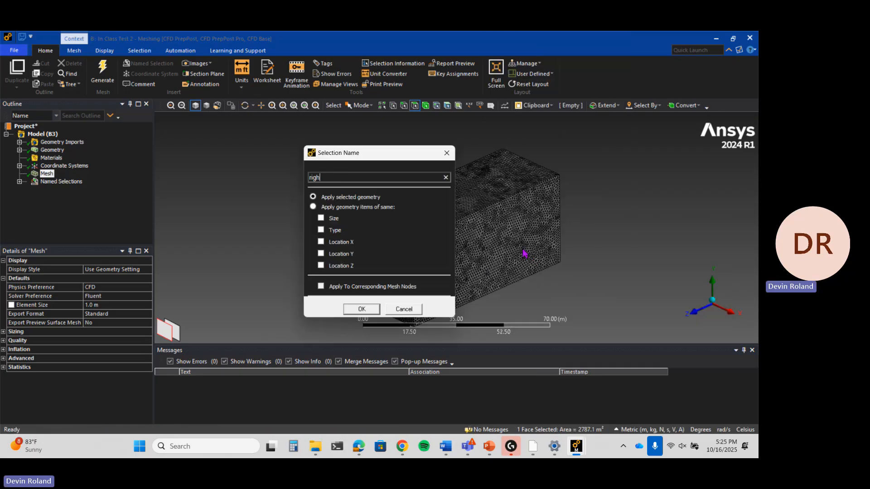
key(Return)
Create a named selection called bottom on the underside face of the domain.
middle_drag(496, 258, 476, 270)
click(443, 290)
right_click(444, 290)
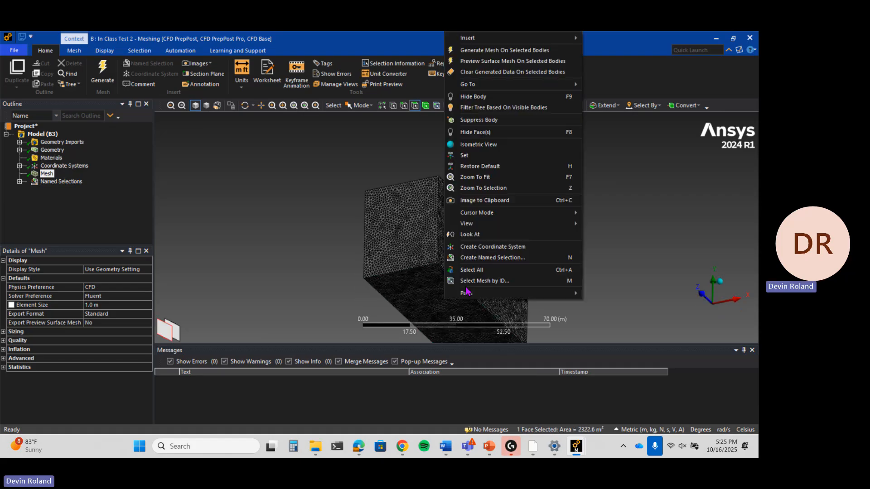
click(488, 266)
text(bot)
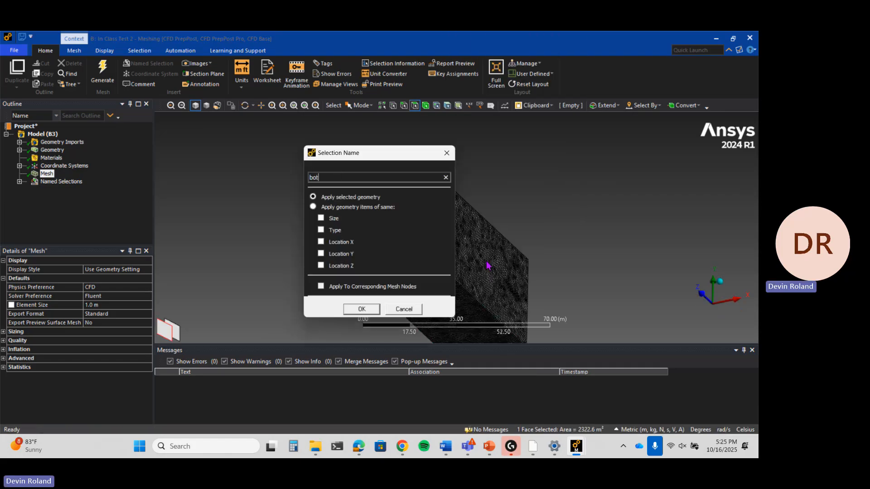
text(tom)
key(Return)
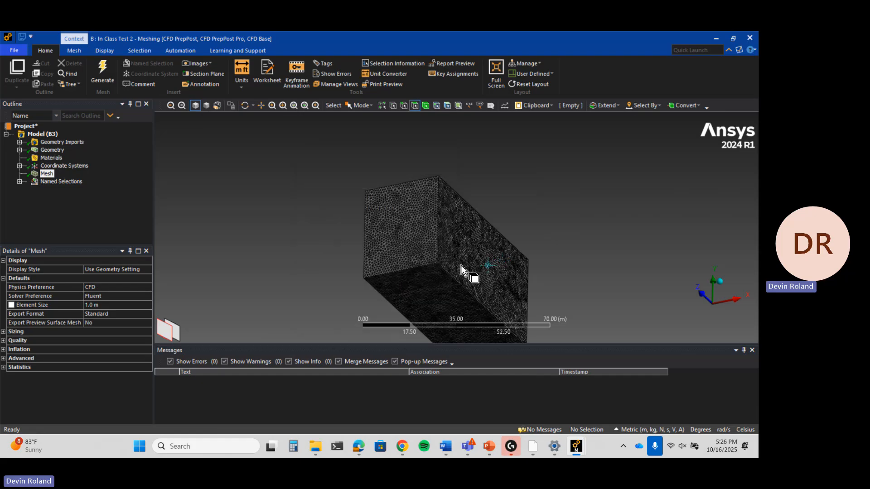
Create a named selection called left on the long side face facing negative X.
middle_drag(418, 229, 501, 254)
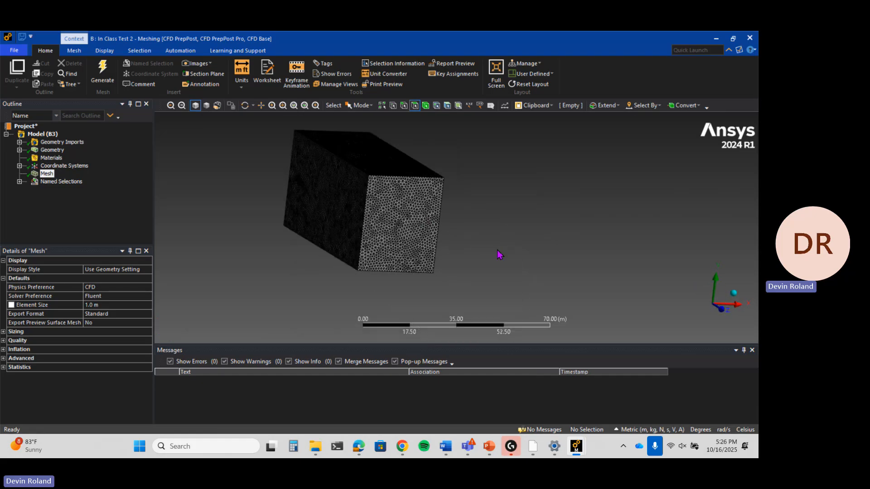
click(335, 220)
right_click(335, 220)
click(401, 391)
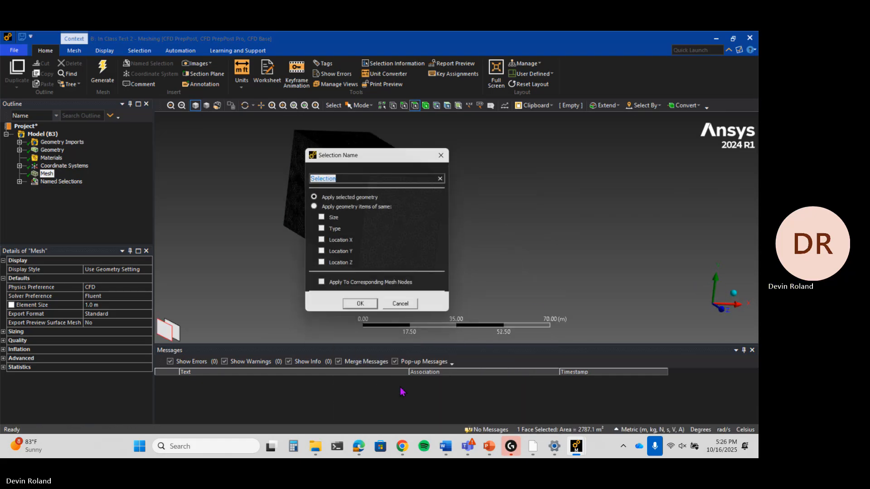
key(BackSpace)
text(left)
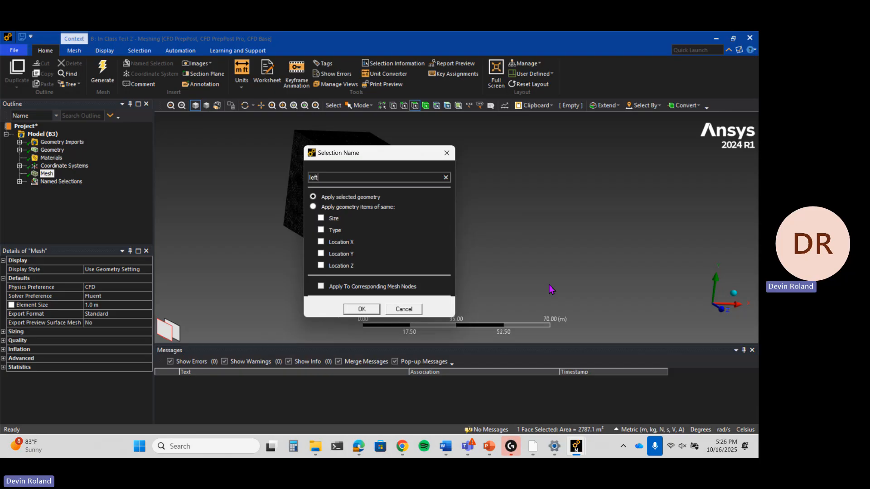
key(Return)
Create a named selection called outlet on the domain's end face facing negative Z.
middle_drag(481, 240, 627, 227)
click(627, 227)
right_click(627, 227)
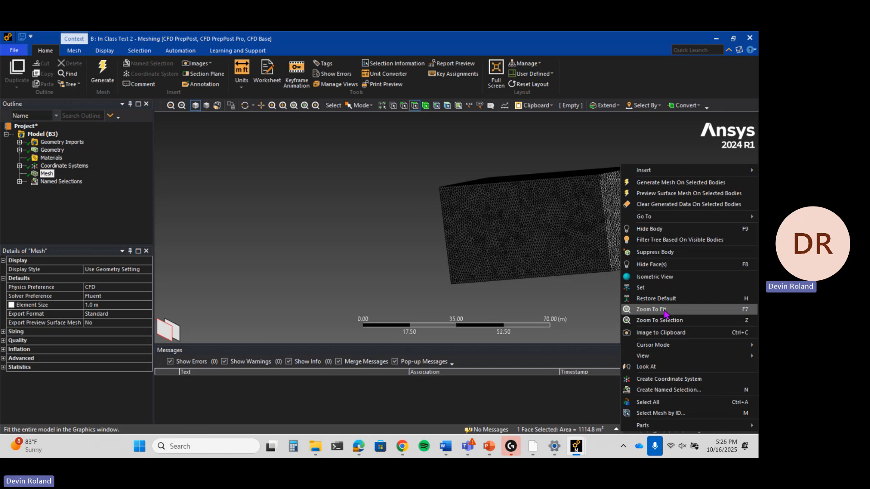
click(668, 389)
text(outlet)
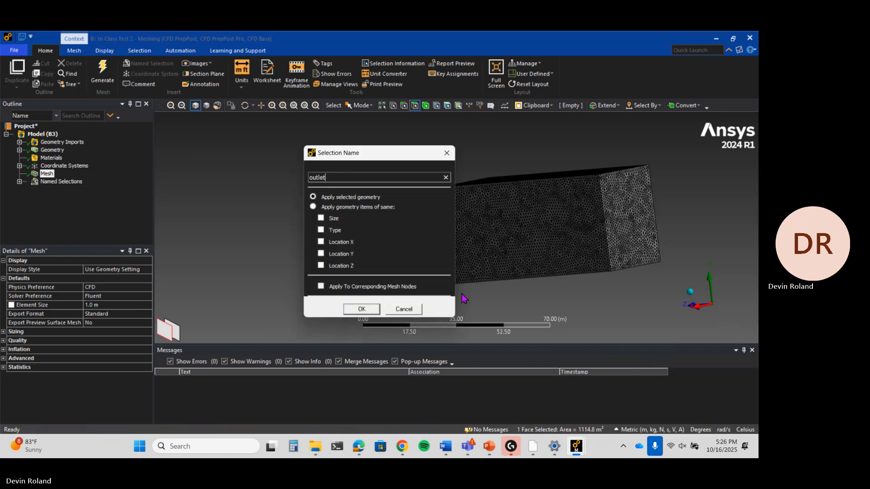
key(Return)
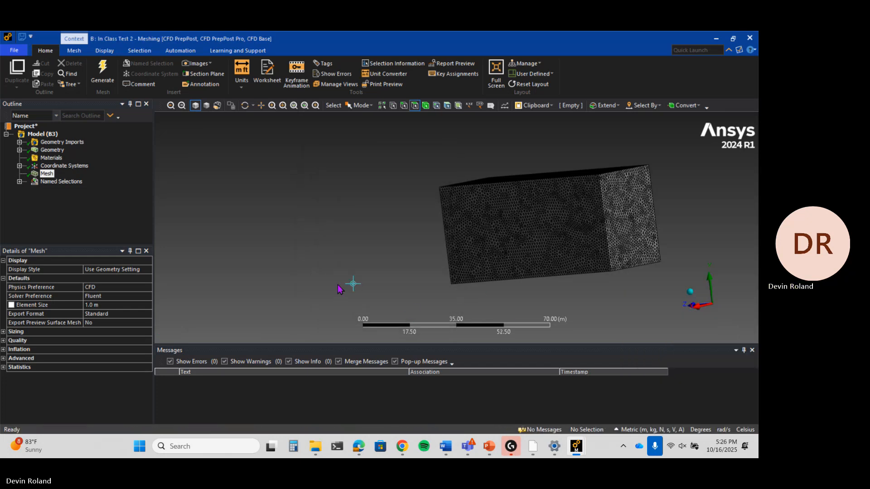
Expand the list of named selections, save the project, and update the mesh for transfer to Fluent.
middle_drag(299, 228, 399, 229)
click(20, 182)
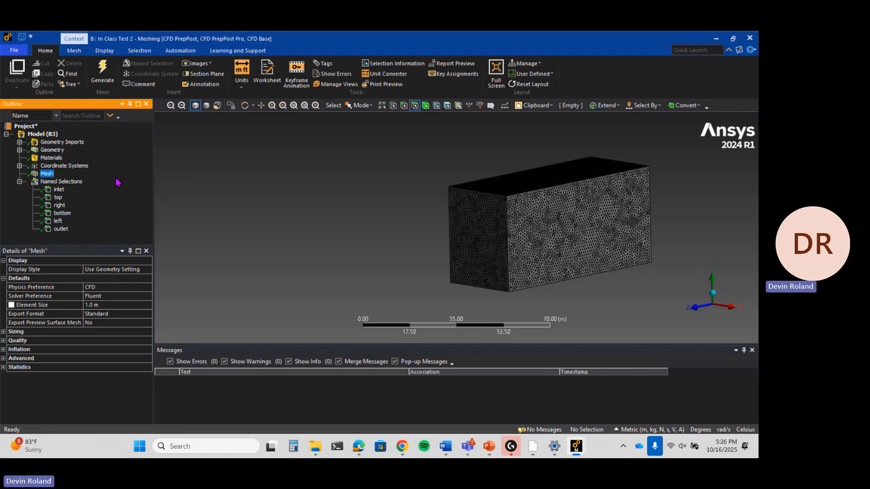
click(14, 50)
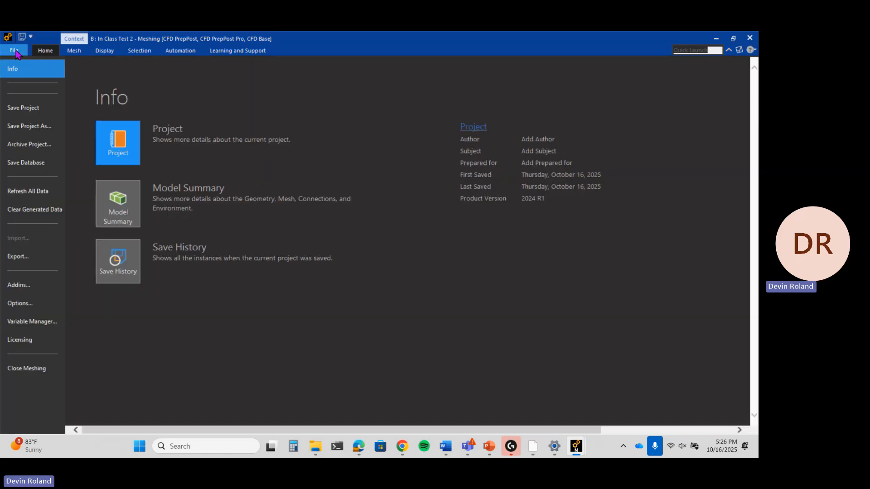
click(28, 108)
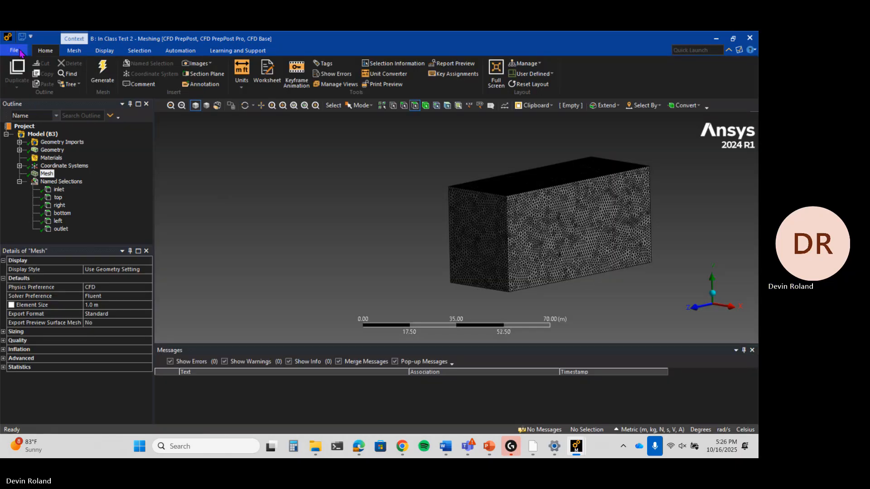
right_click(49, 175)
click(76, 192)
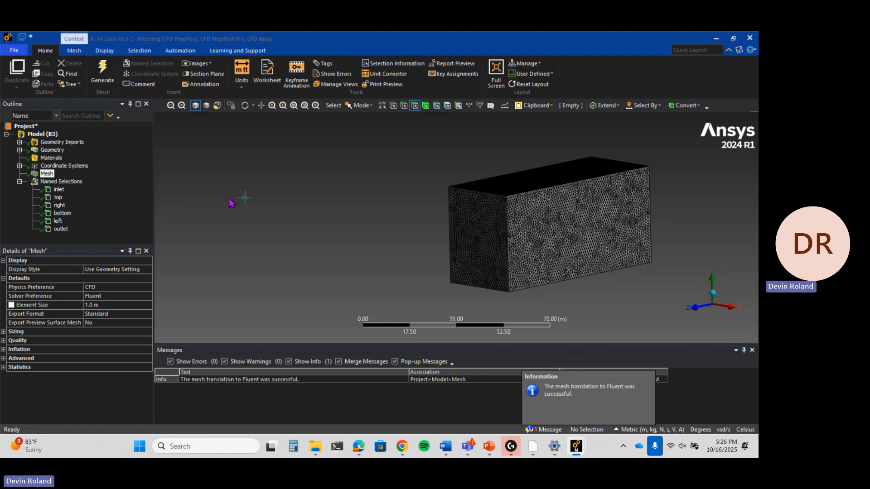
Switch to Workbench and open the Setup cell of the In Class Test 2 system for editing.
click(721, 40)
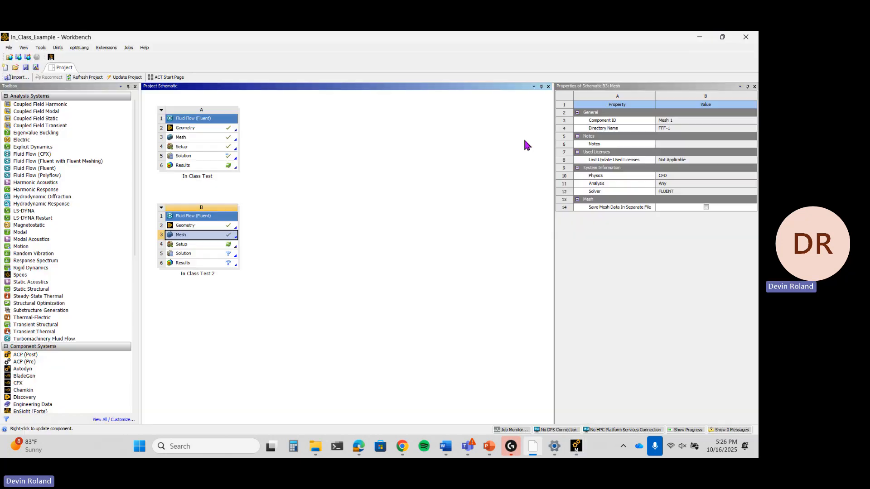
click(207, 244)
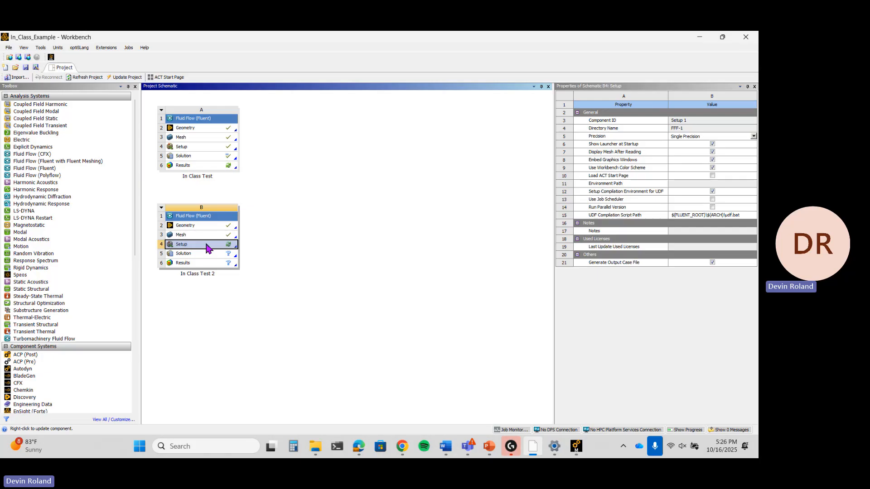
right_click(206, 245)
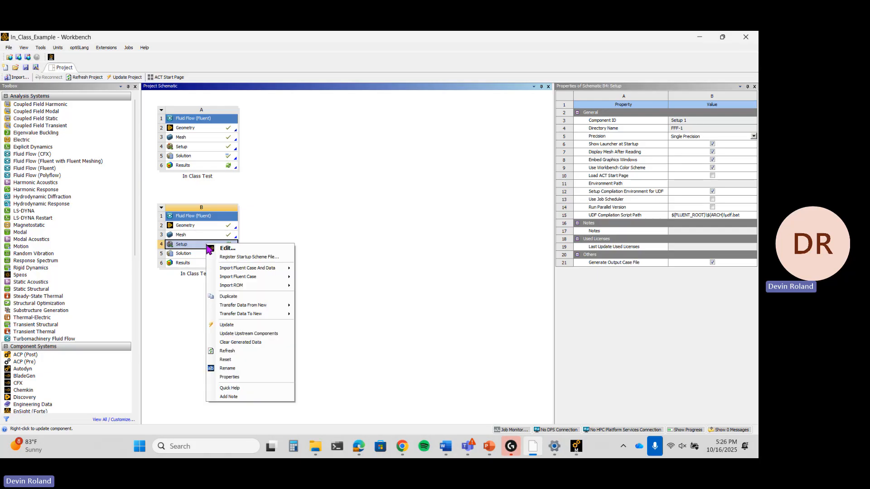
click(241, 252)
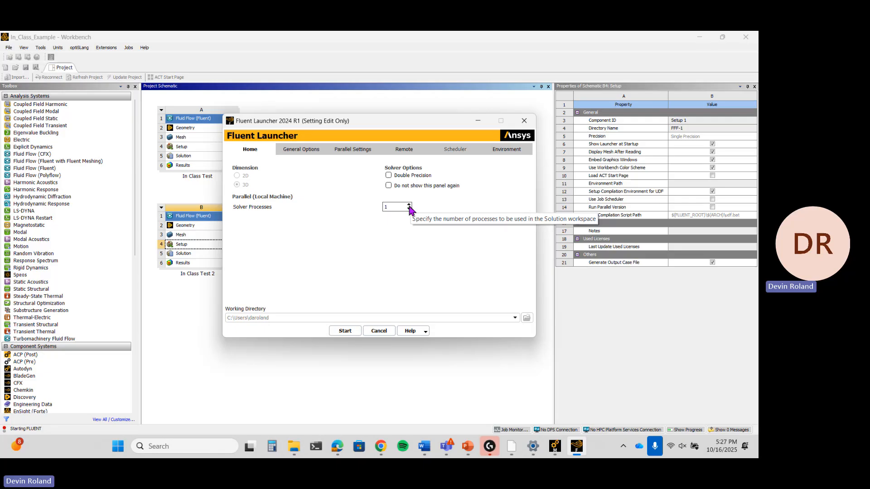
Launch Fluent with double precision and 4 solver processes, maximize its window, and dismiss the behavioral changes notice.
click(409, 205)
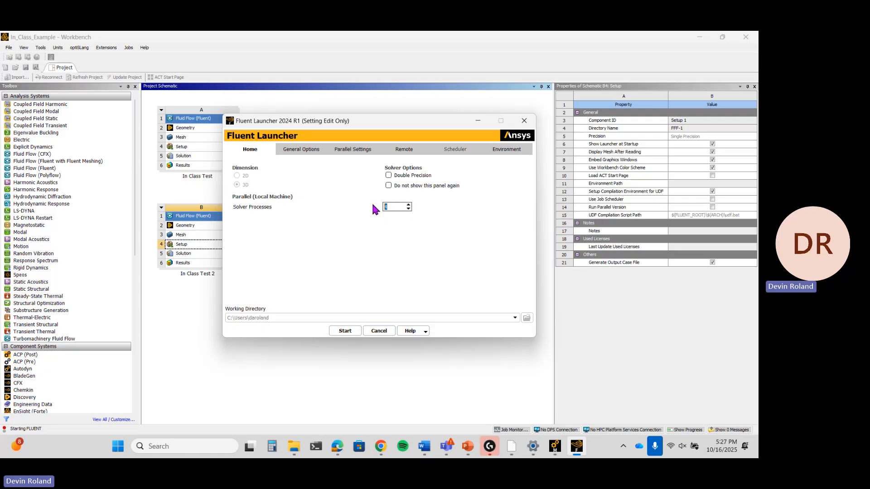
click(388, 176)
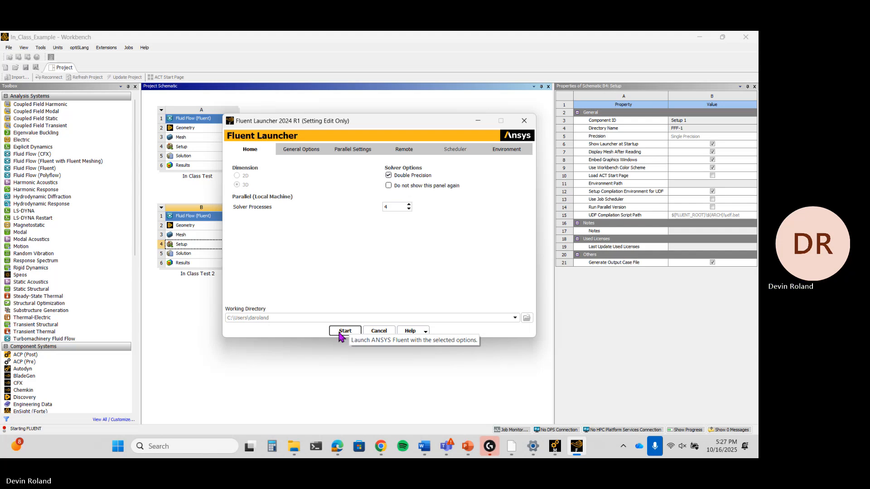
click(340, 336)
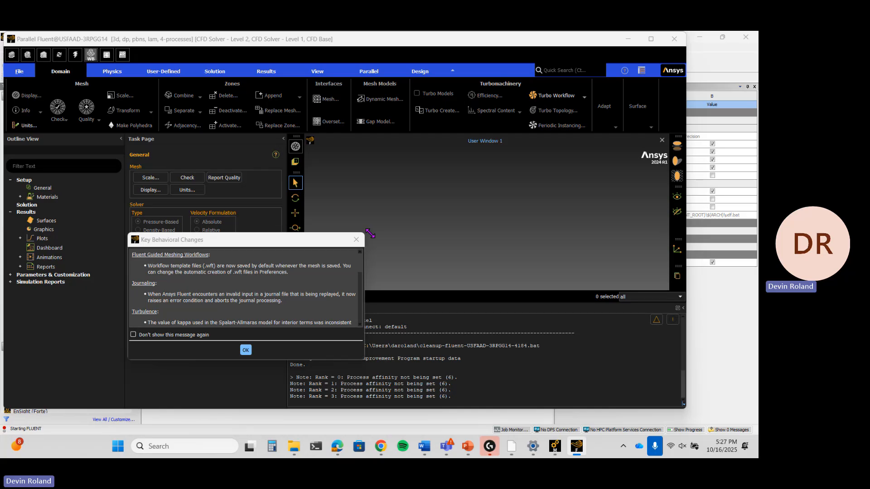
click(652, 38)
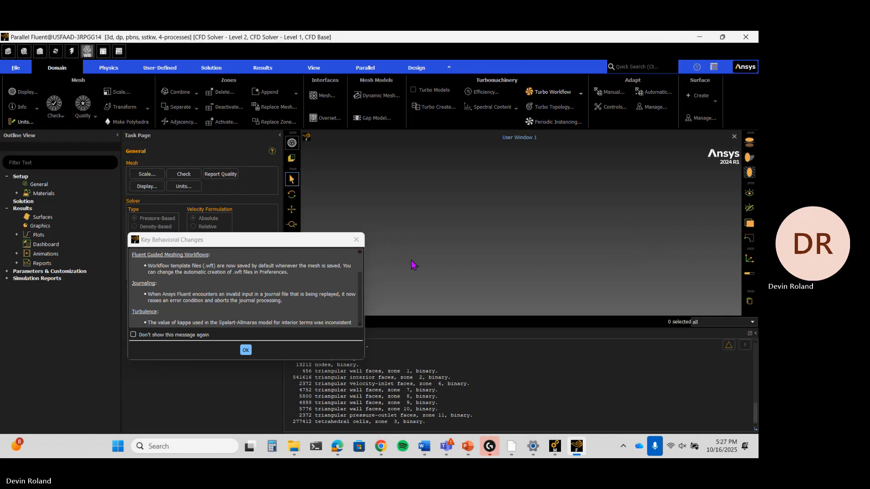
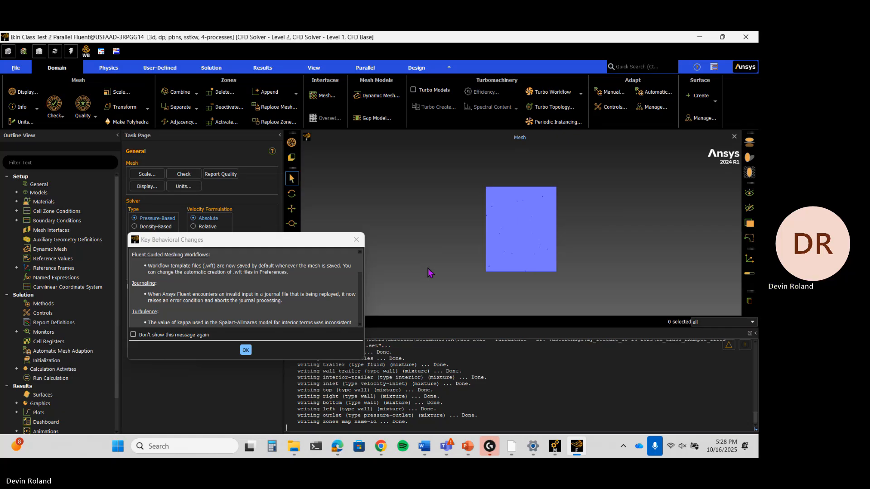
click(245, 352)
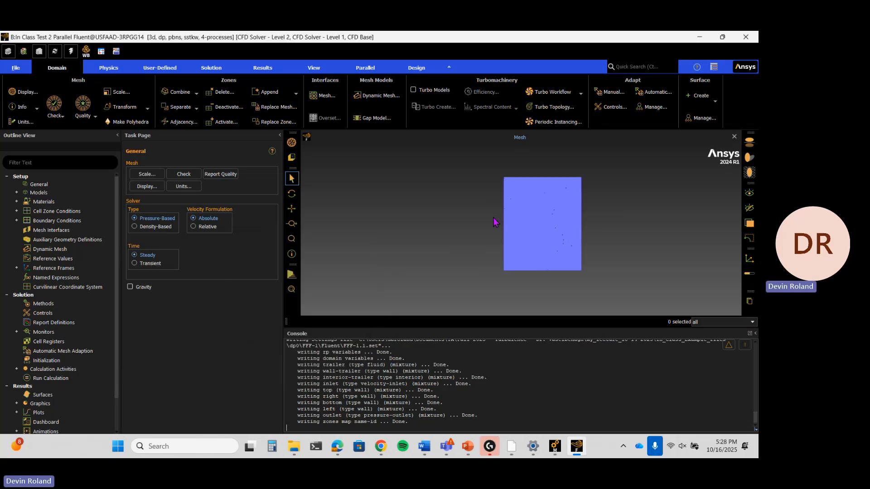
Inspect the inlet face of the domain and set the solver time to Transient.
drag(496, 223, 431, 223)
scroll(447, 224, up, 4)
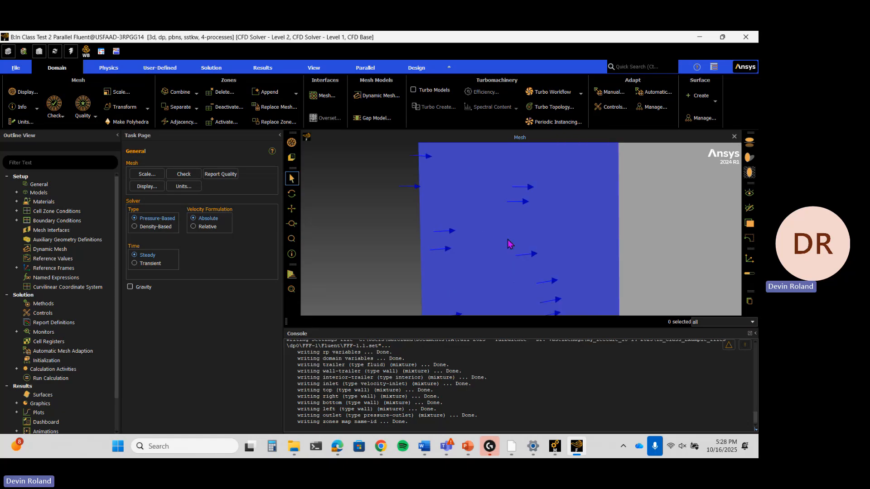
scroll(507, 240, up, 2)
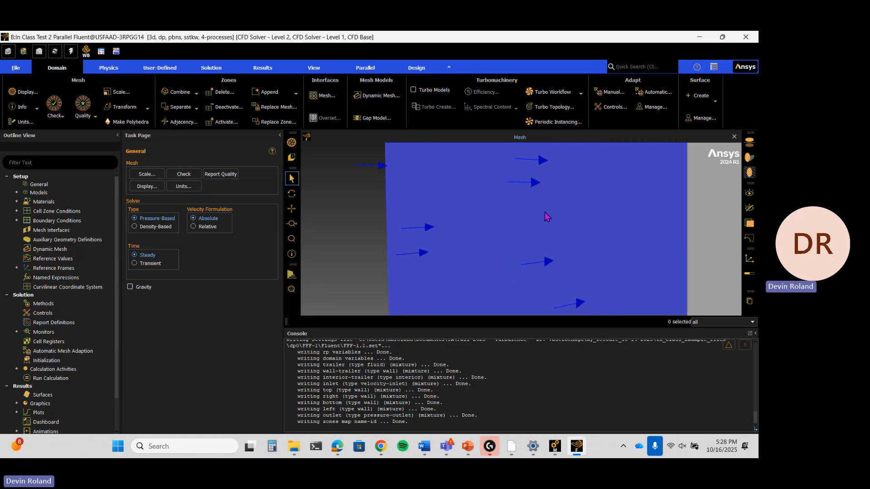
scroll(545, 212, down, 6)
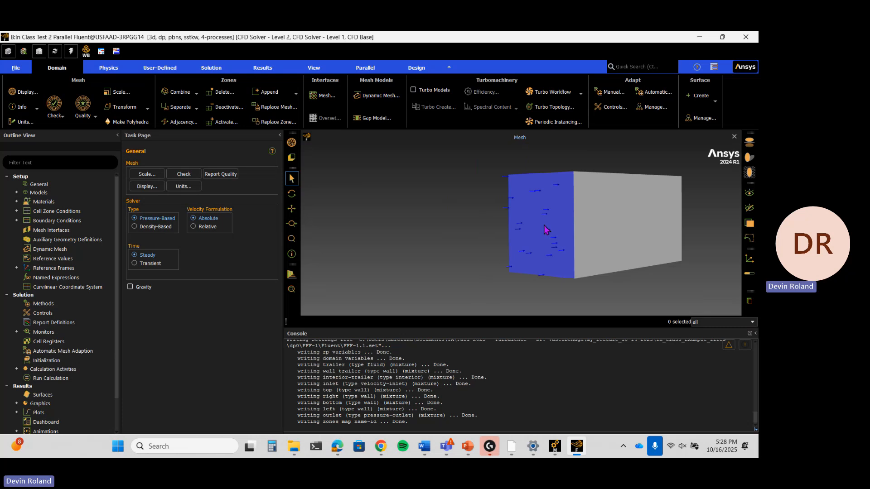
drag(544, 225, 626, 232)
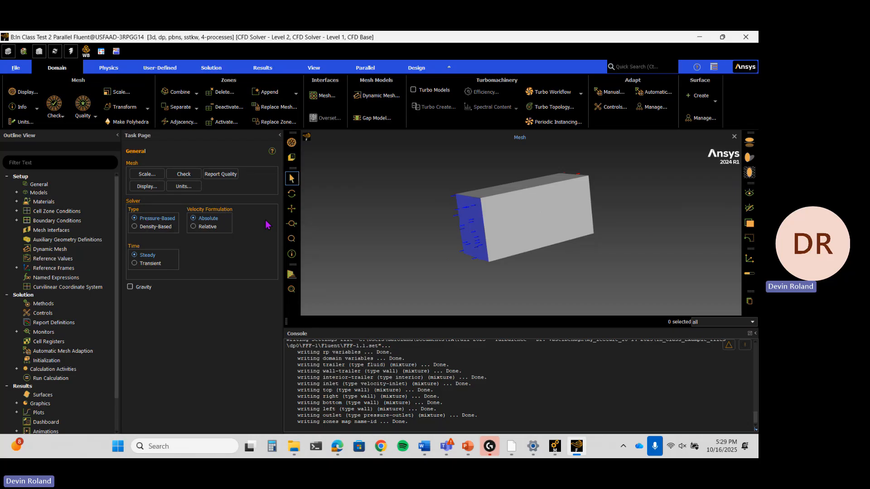
click(150, 263)
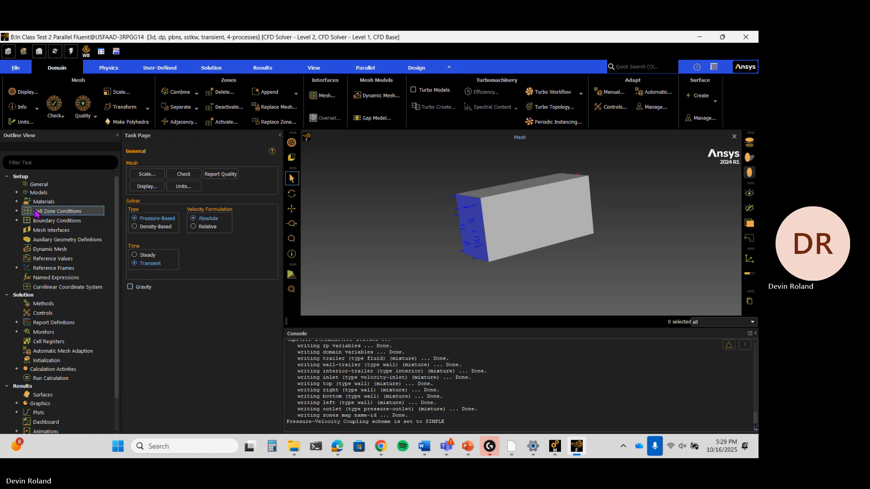
Review the options of the viscous model and close its settings without changing them.
click(17, 193)
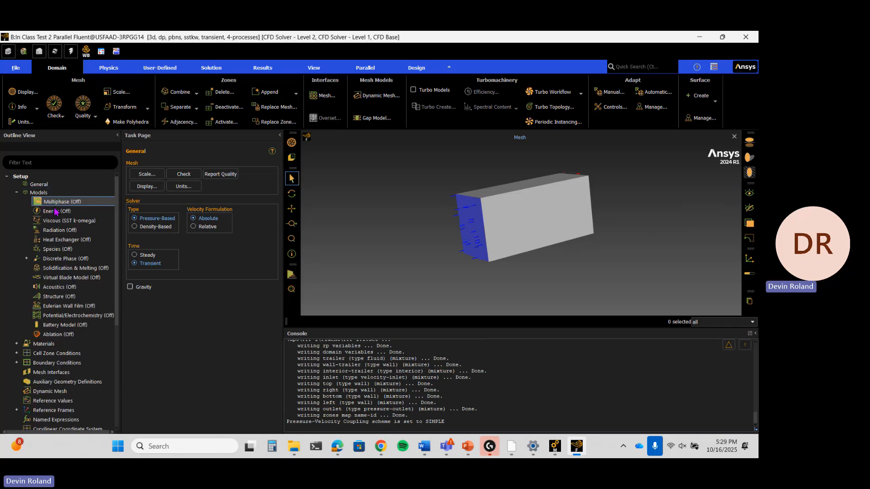
double_click(53, 222)
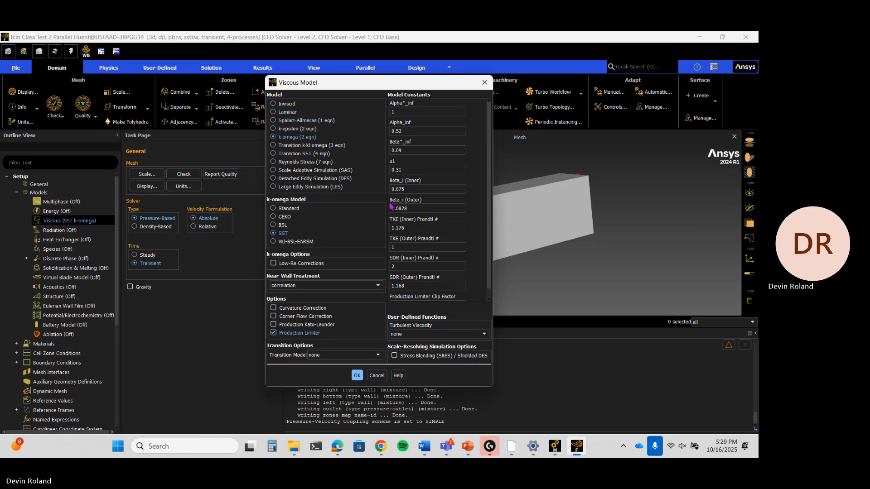
click(485, 83)
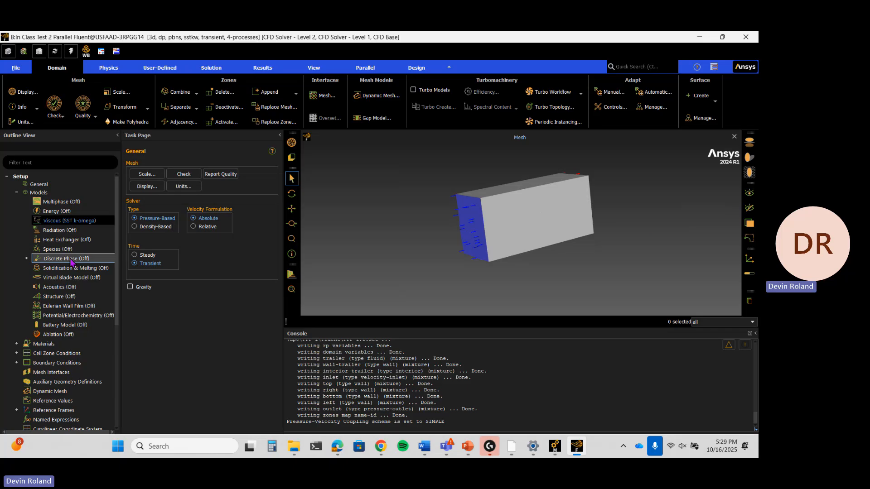
Examine the fluid materials and the cell zone conditions in the setup outline.
click(16, 193)
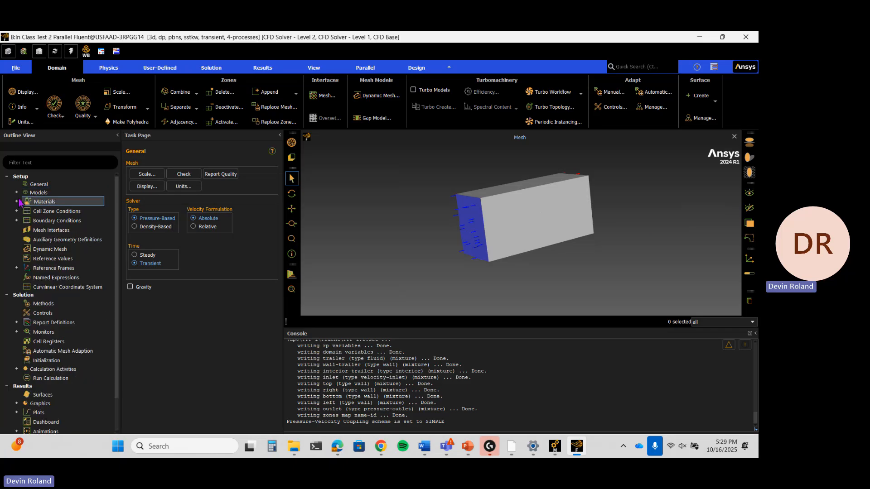
click(16, 202)
click(27, 211)
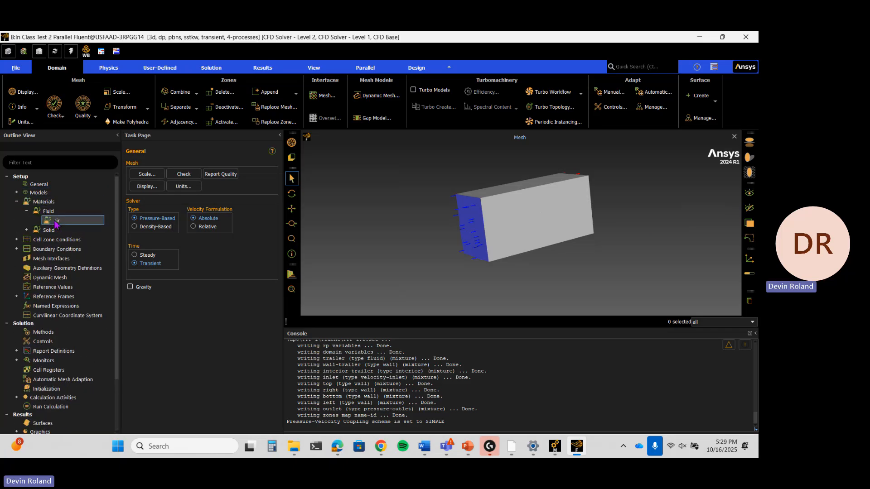
click(17, 202)
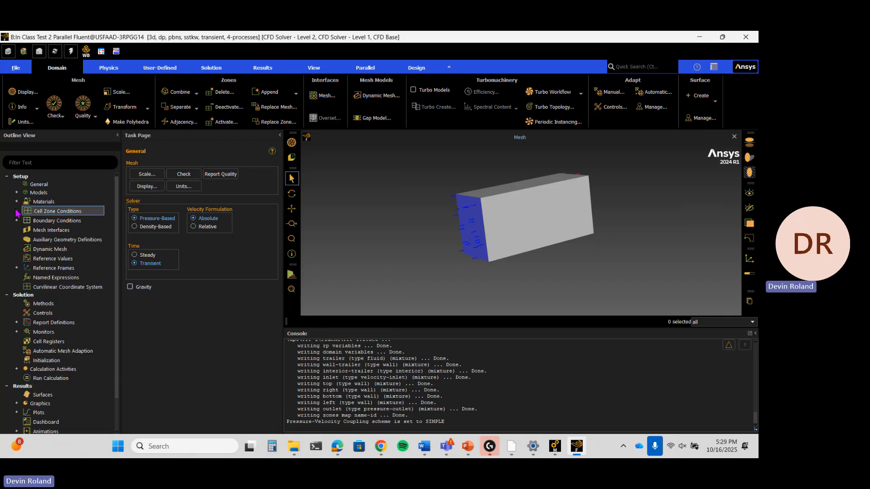
click(16, 211)
click(25, 221)
double_click(47, 211)
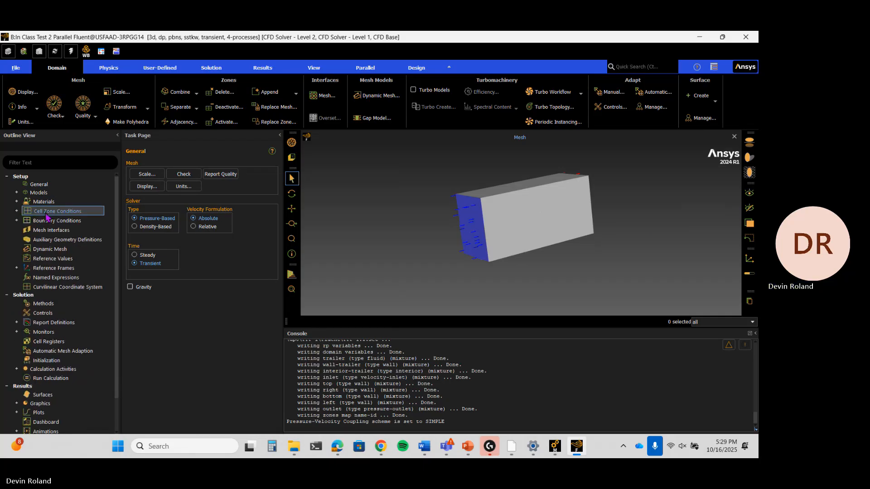
Review the fluid settings of the trailer cell zone and close them without changes.
click(136, 179)
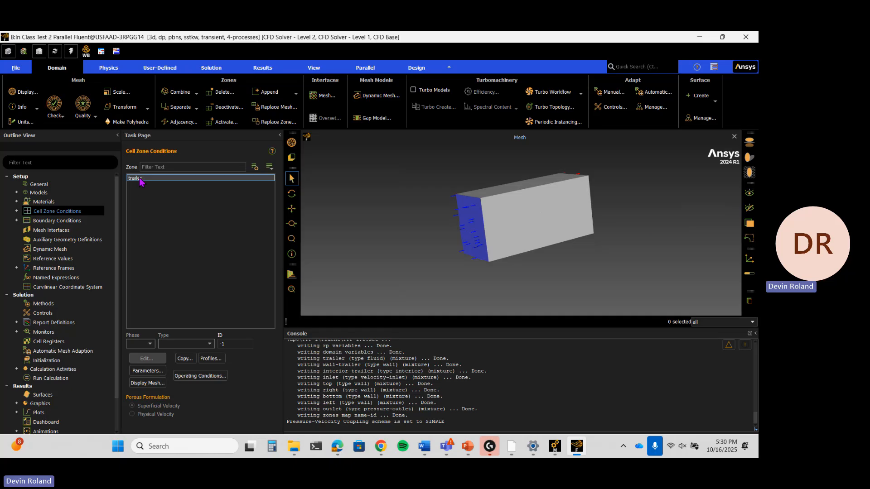
click(146, 358)
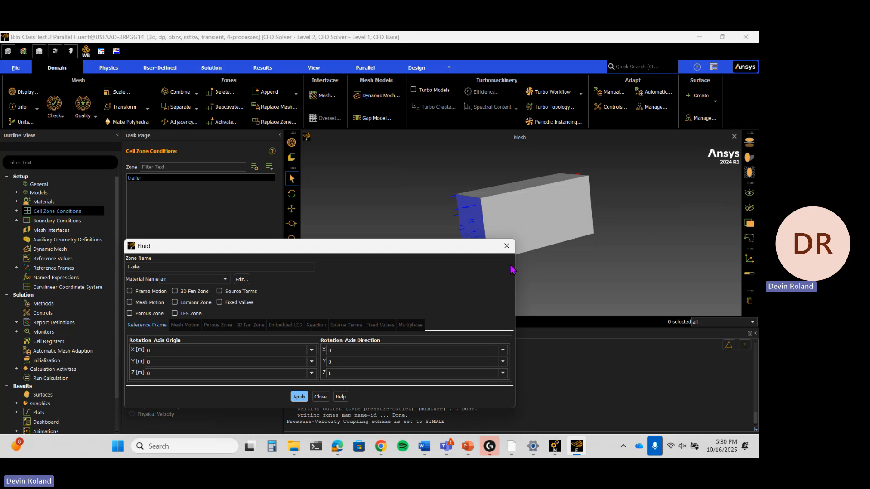
click(507, 246)
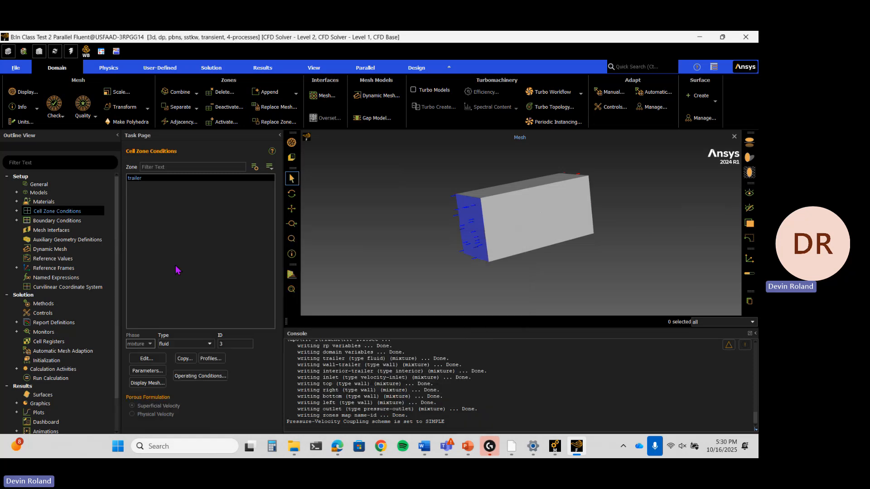
Set the velocity magnitude of the inlet boundary condition to 32 m/s.
click(19, 221)
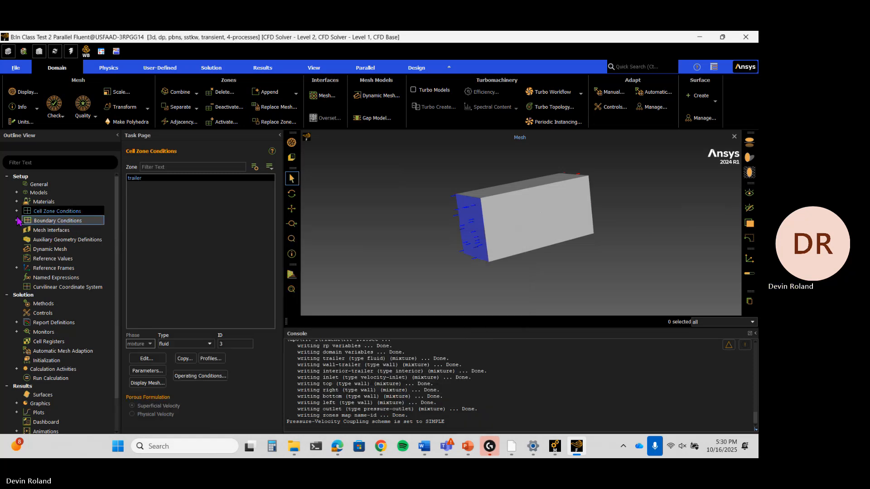
double_click(50, 221)
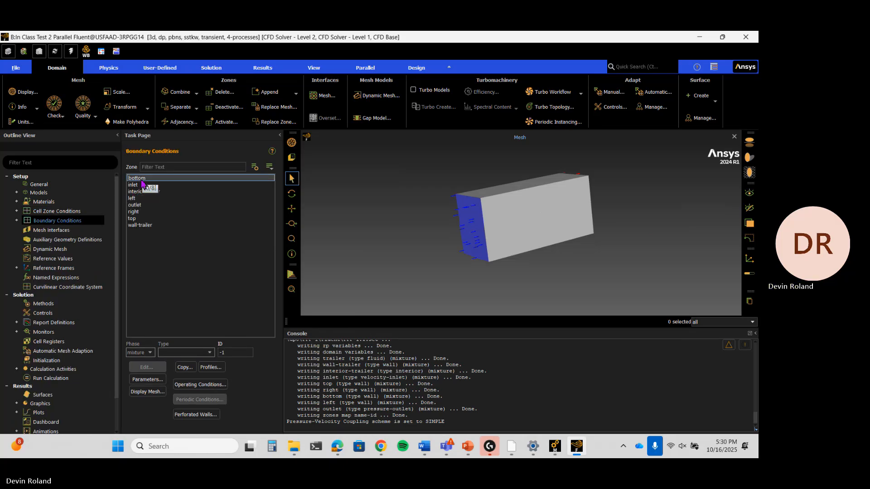
click(141, 178)
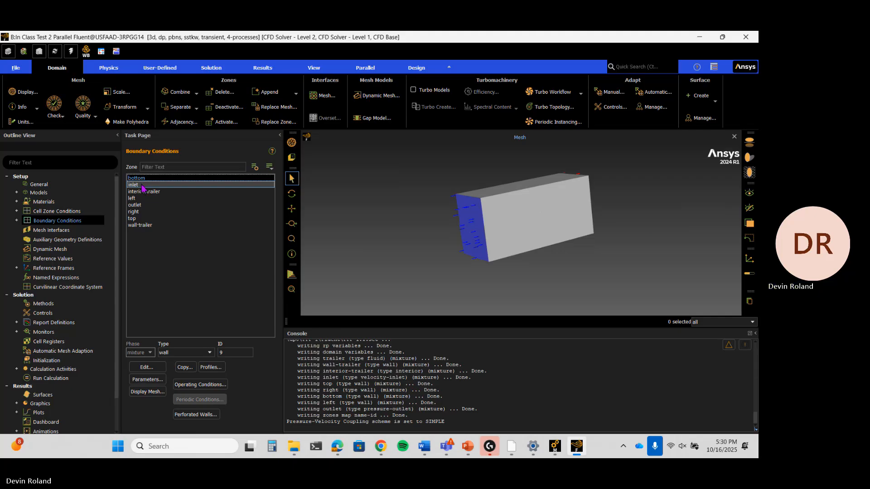
click(142, 185)
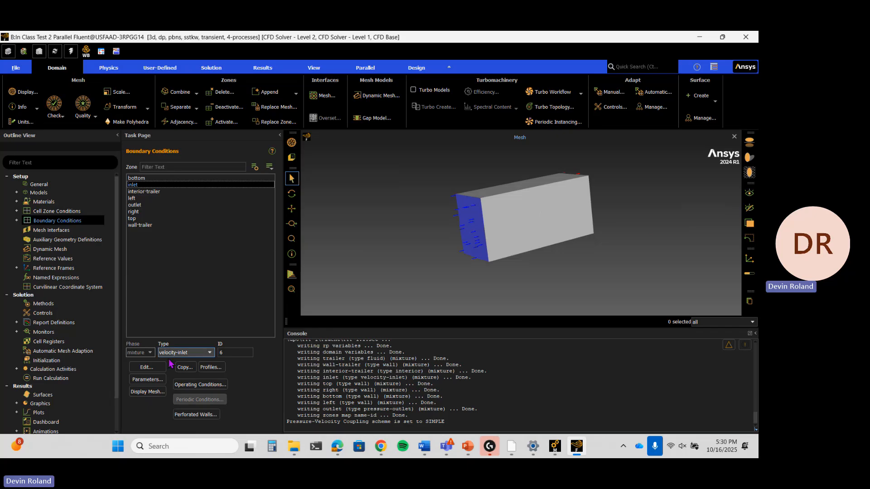
click(155, 368)
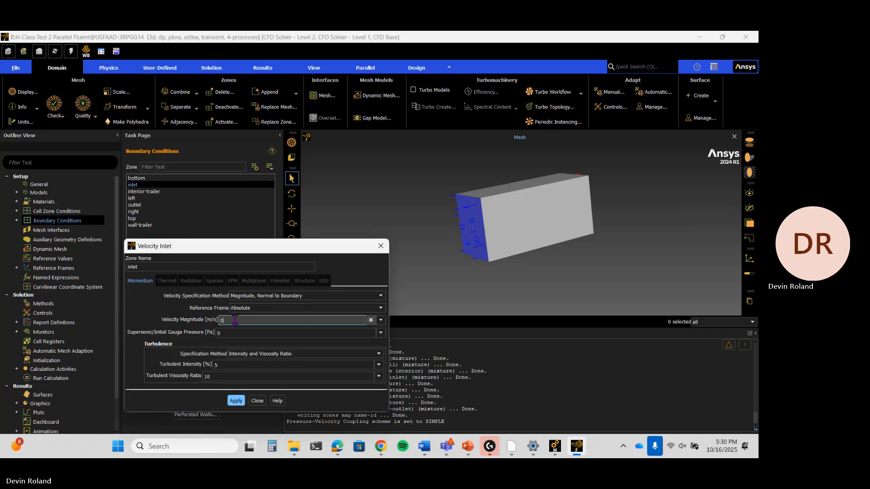
key(BackSpace)
text(32)
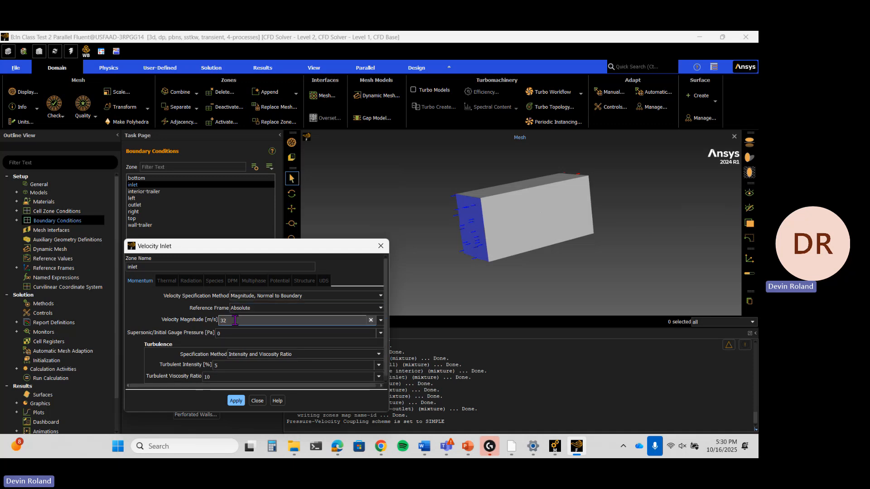
click(236, 401)
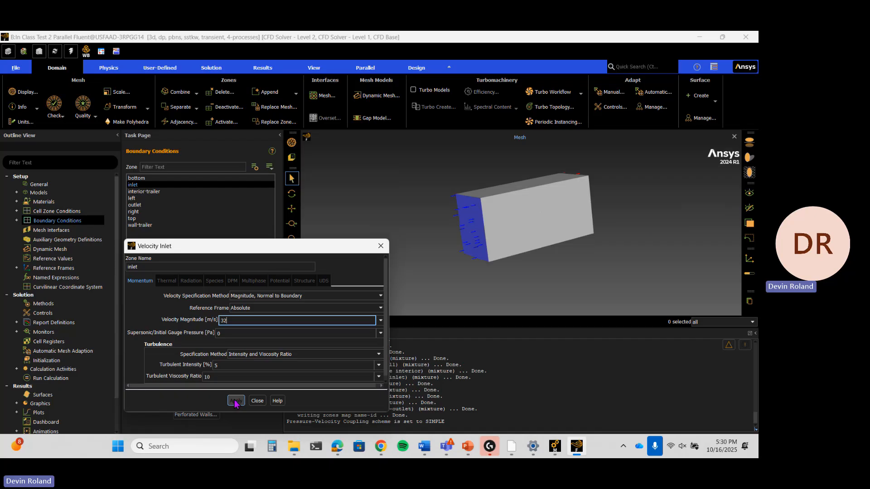
click(256, 401)
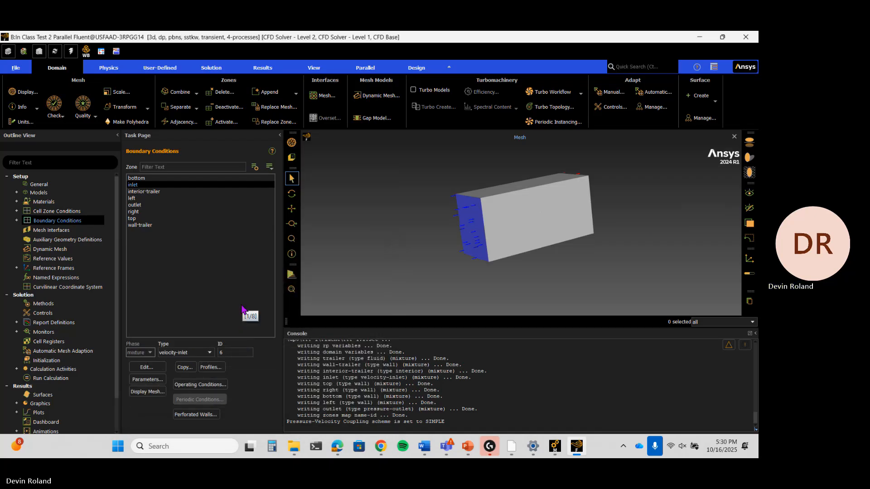
Check the interior-trailer zone's settings and the boundary type assigned to the left face.
click(169, 192)
click(157, 365)
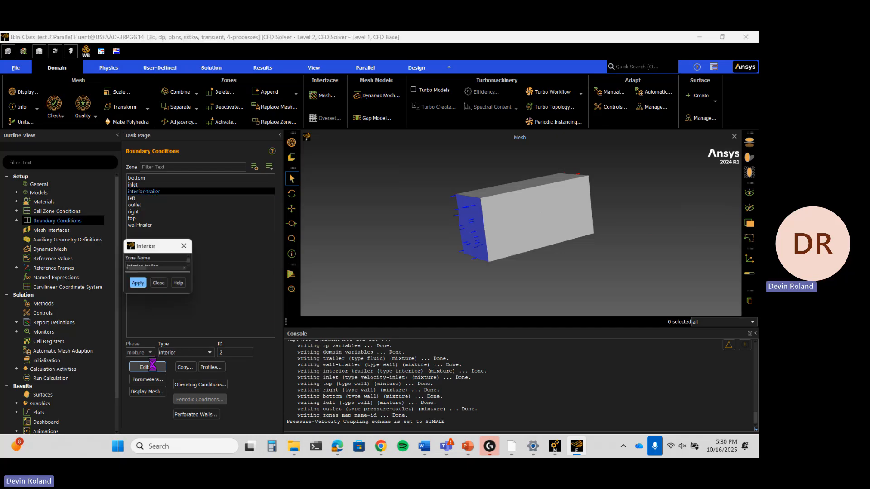
click(314, 248)
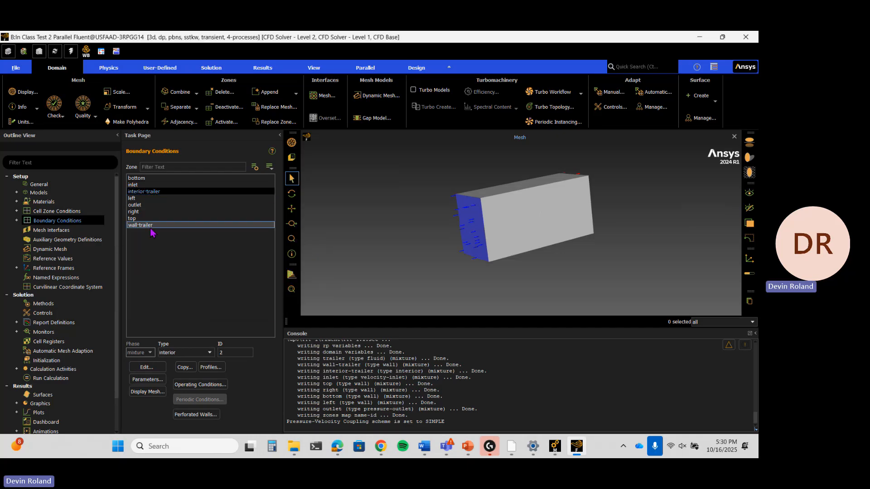
click(139, 198)
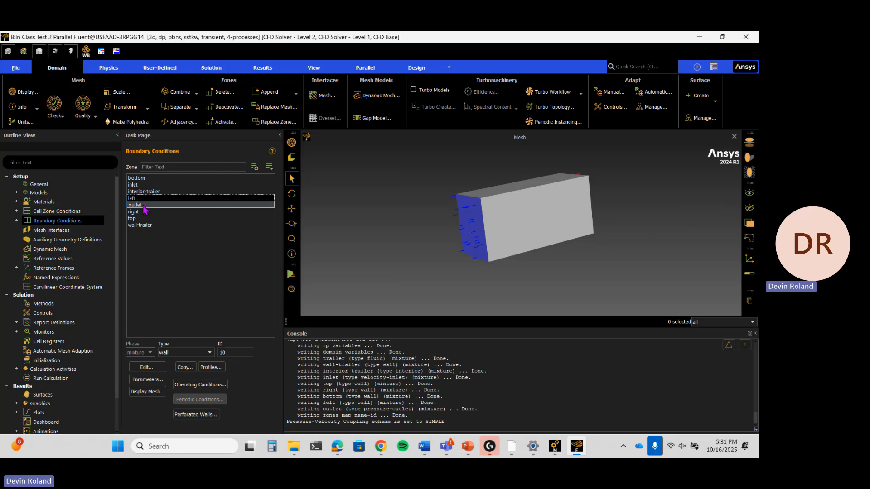
Review the pressure outlet settings of the outlet boundary and close them without changes.
click(143, 205)
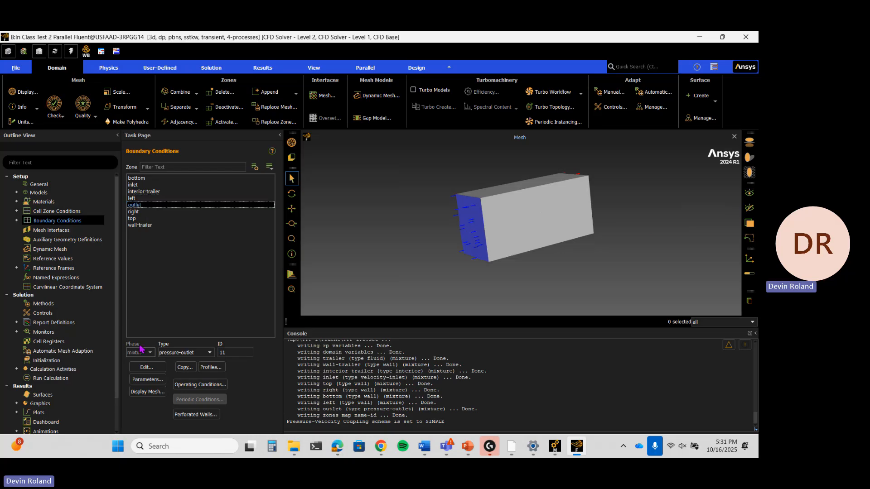
click(157, 367)
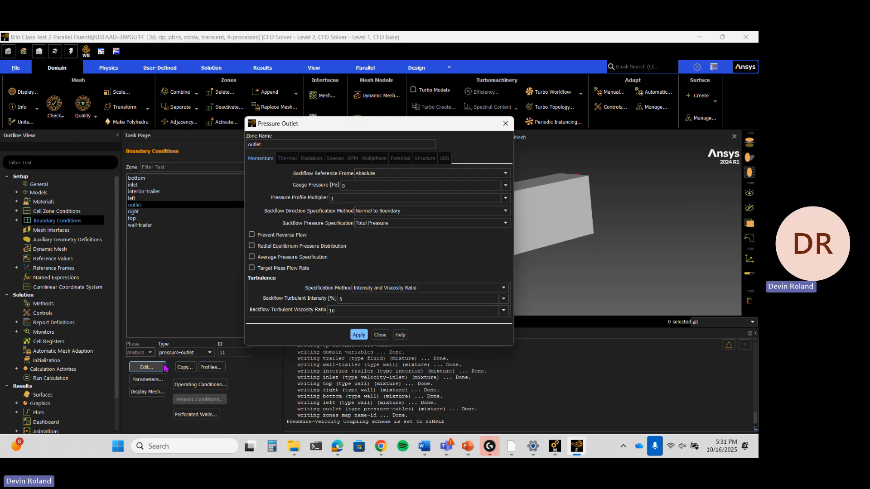
click(367, 186)
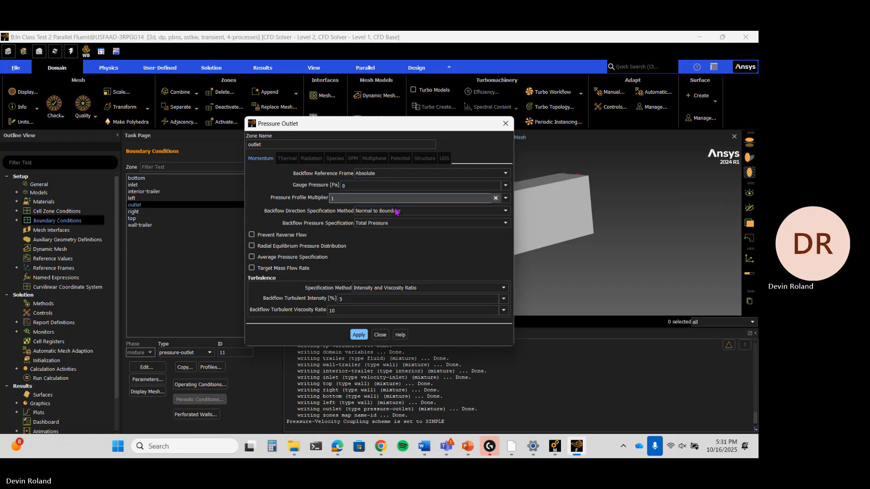
click(506, 125)
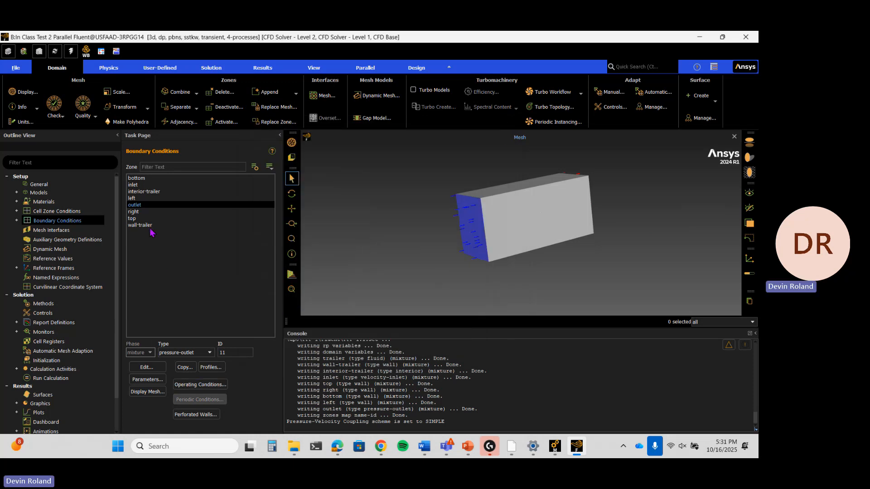
Check the boundary types assigned to the right, top and wall-trailer zones.
click(148, 211)
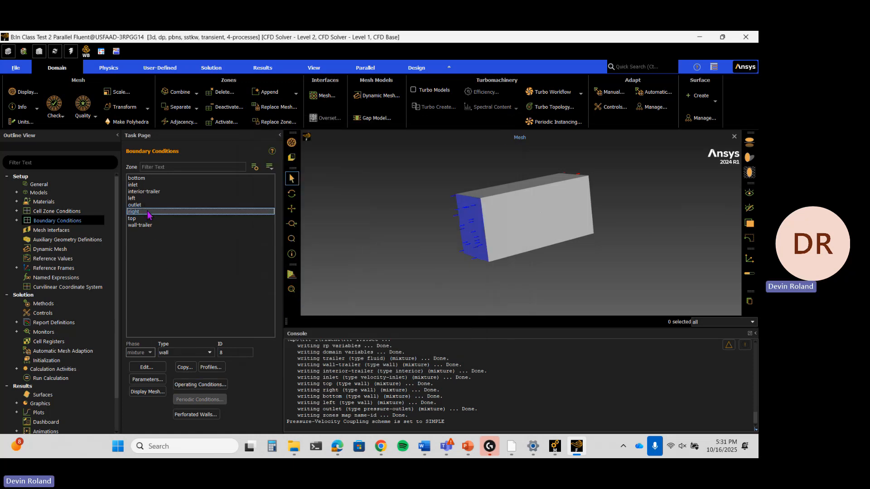
click(149, 218)
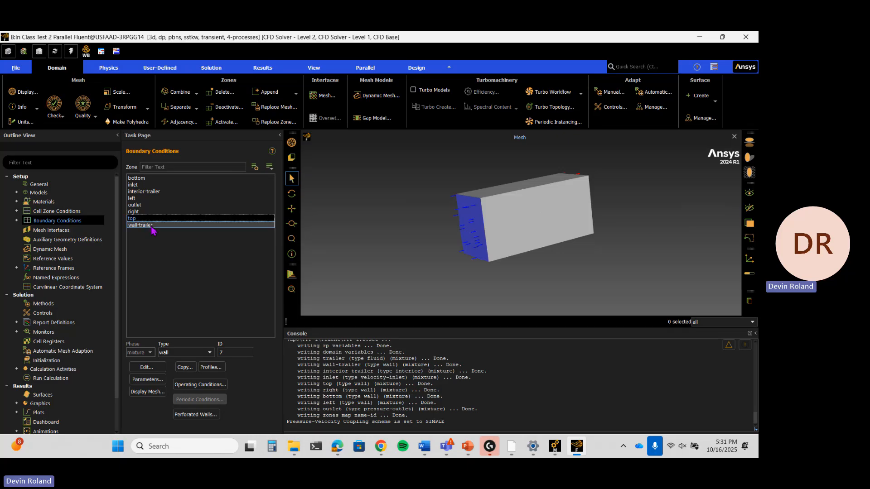
click(152, 227)
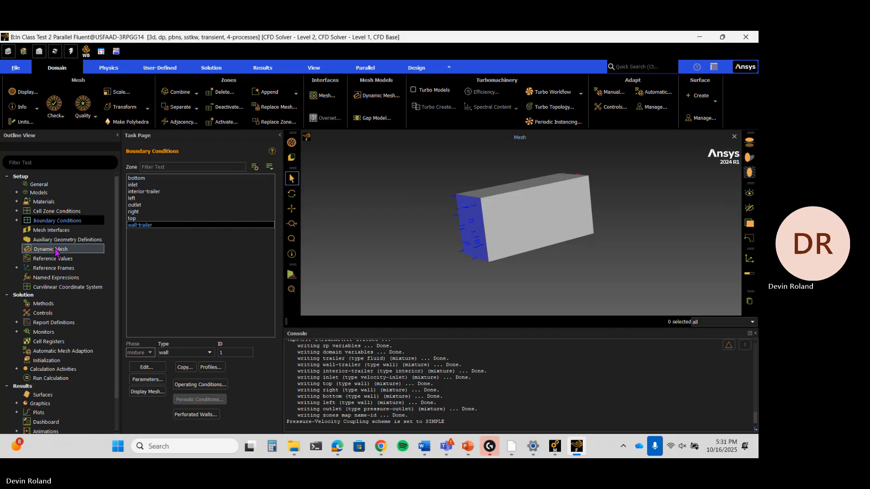
Review the solution methods, the under-relaxation factors and the existing report definitions.
click(52, 303)
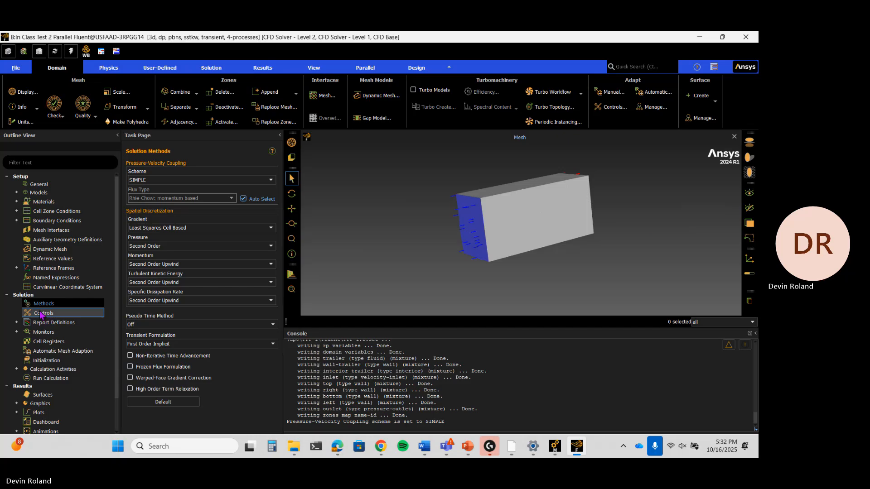
click(42, 314)
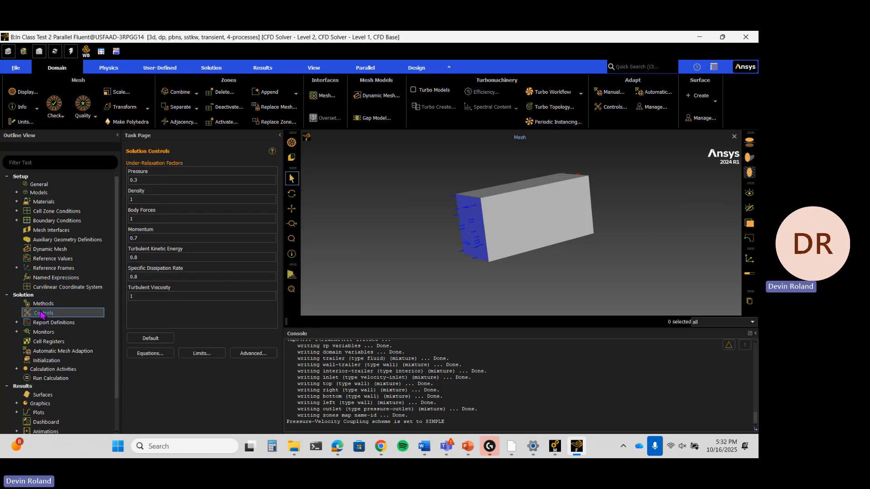
click(16, 323)
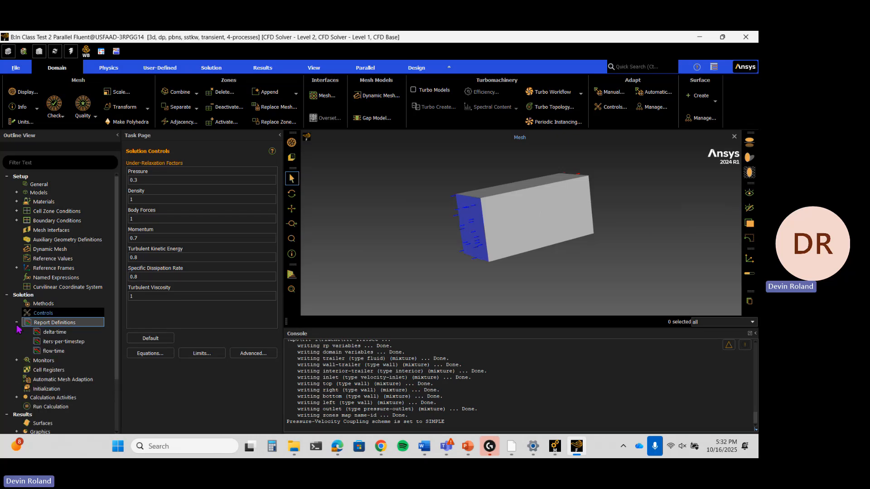
click(17, 323)
Review the convergence criteria in the residual monitors and close them without changes.
click(16, 332)
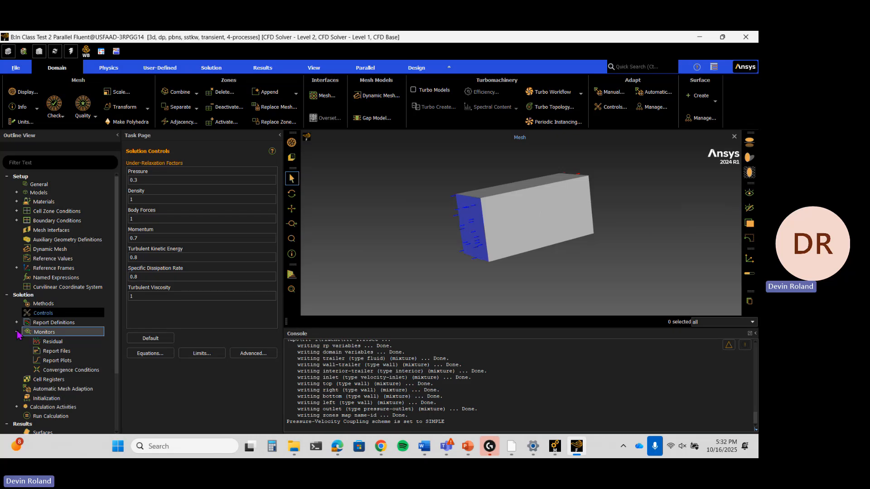
double_click(52, 341)
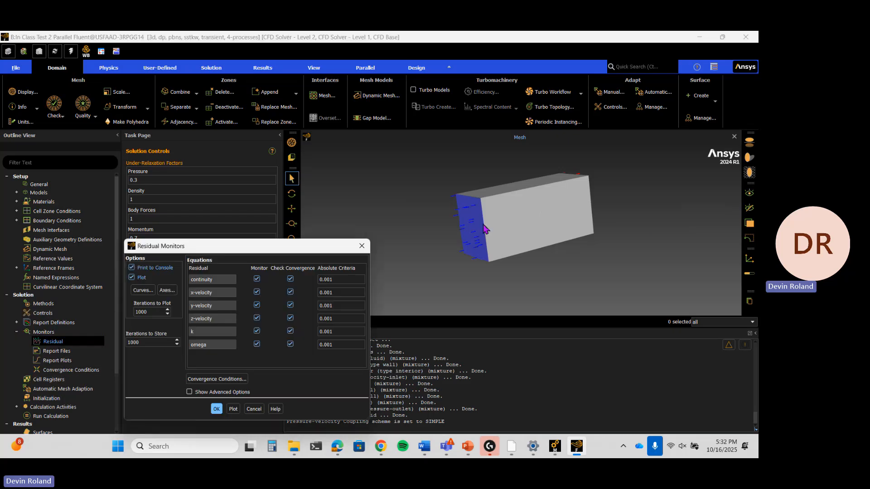
click(334, 278)
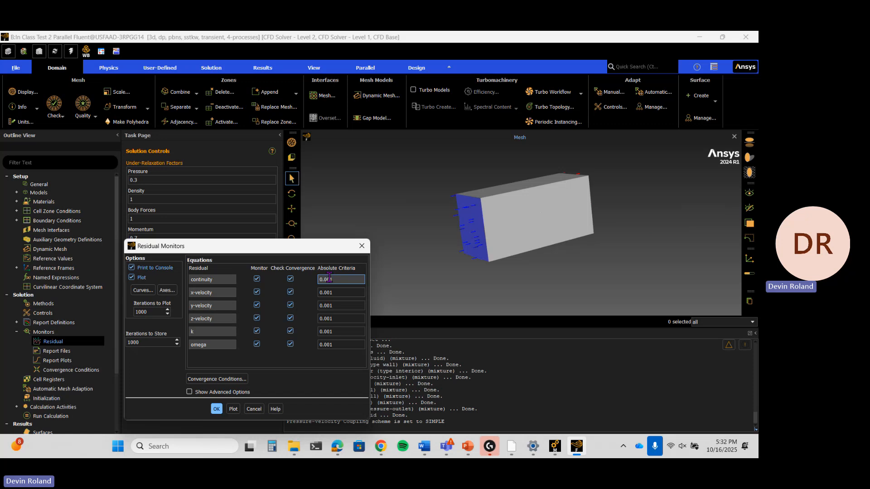
click(362, 245)
Initialize the solution using Standard Initialization with the reference frame relative to the cell zone.
click(68, 352)
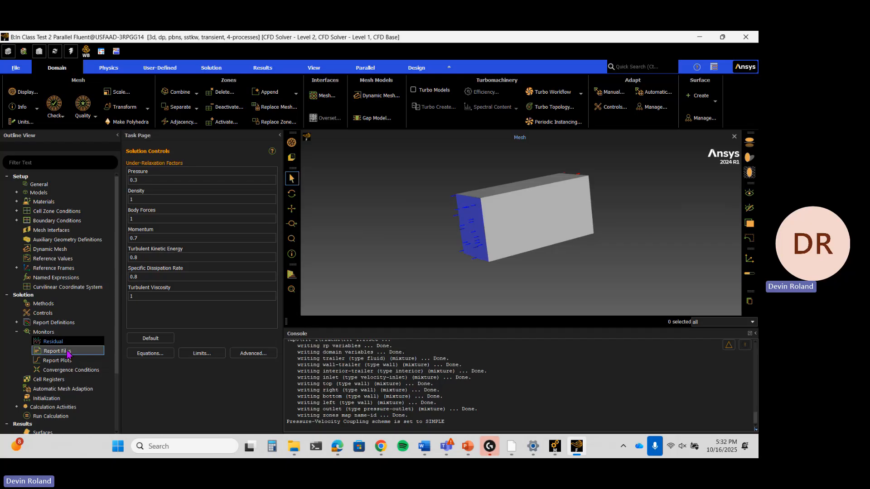
click(17, 332)
click(46, 343)
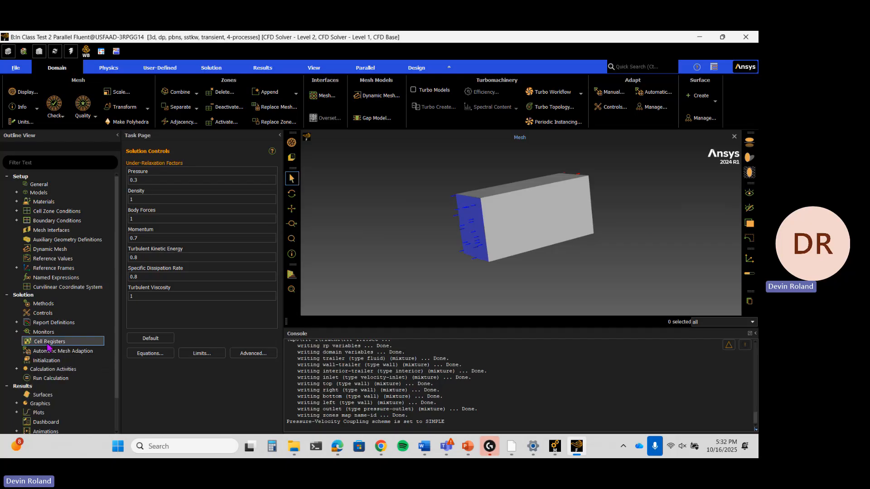
click(49, 352)
click(51, 361)
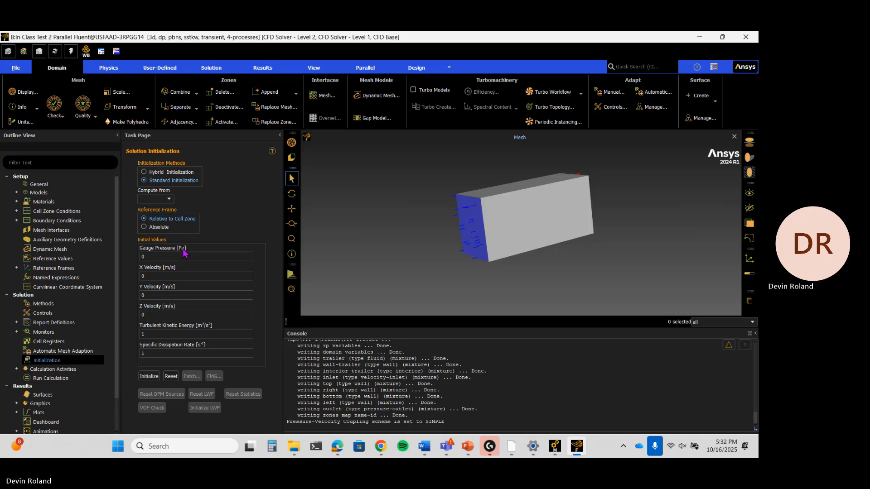
click(148, 379)
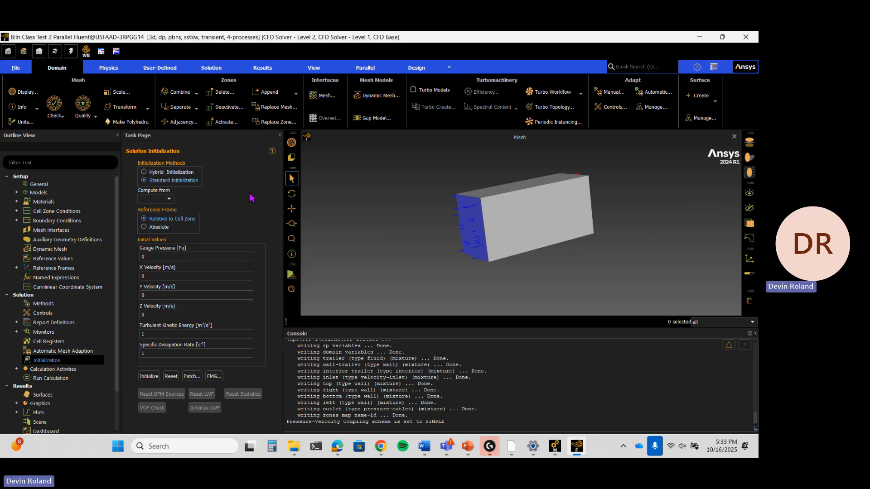
Set the calculation's autosave to save a data file every 10 time steps.
click(17, 369)
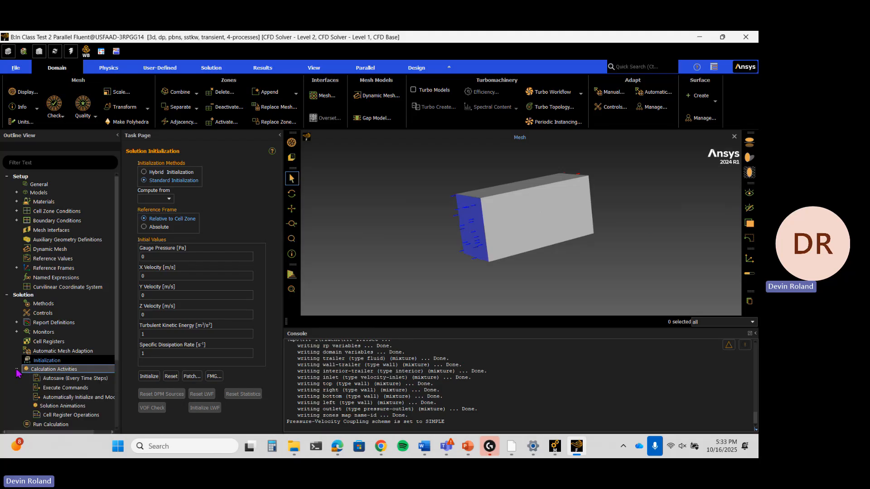
scroll(85, 373, down, 3)
scroll(82, 364, up, 1)
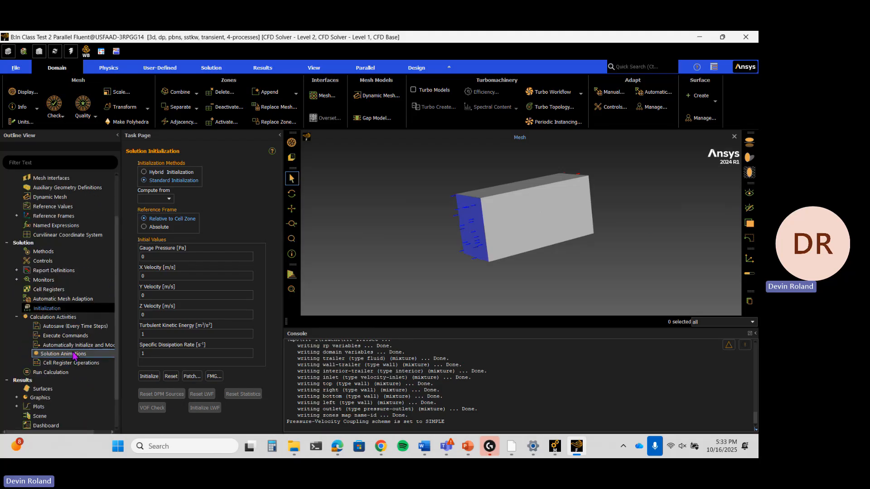
double_click(60, 326)
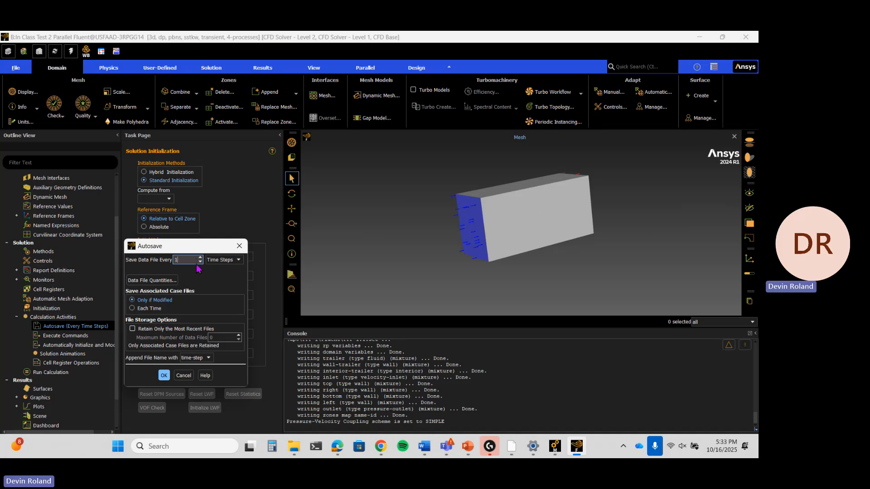
text(0)
click(162, 375)
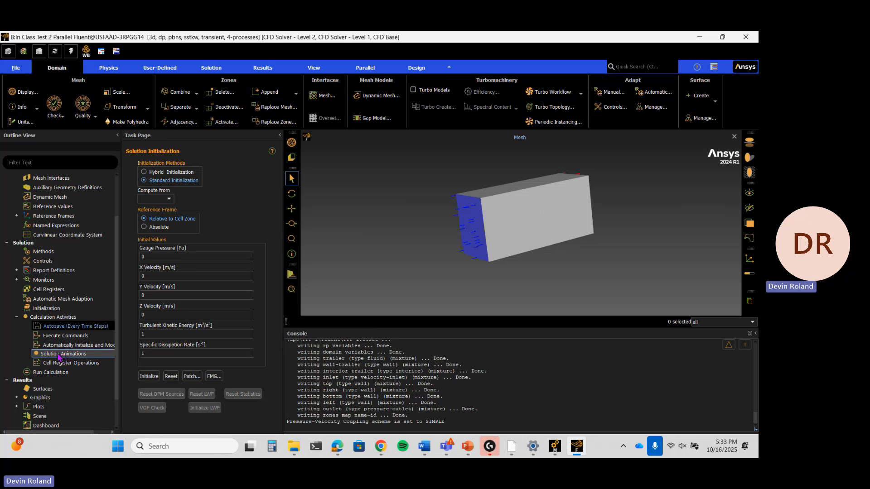
Save the project with its case and data files, and open the run calculation settings.
click(17, 317)
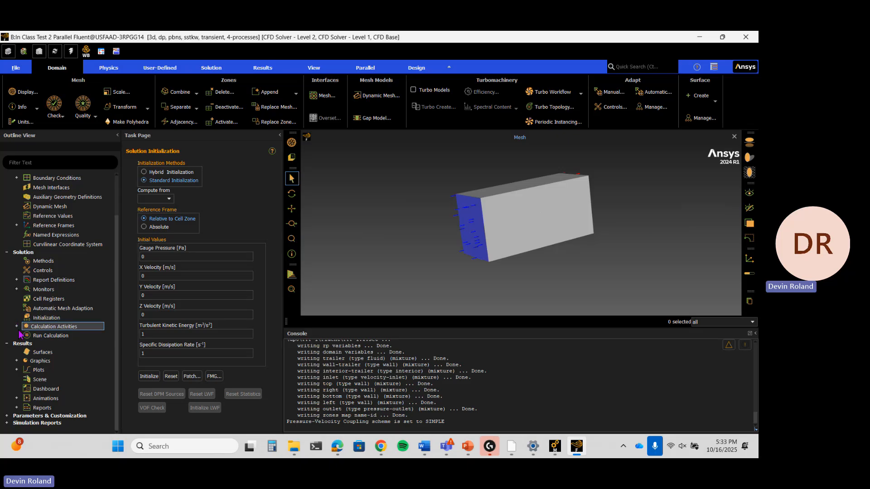
click(16, 68)
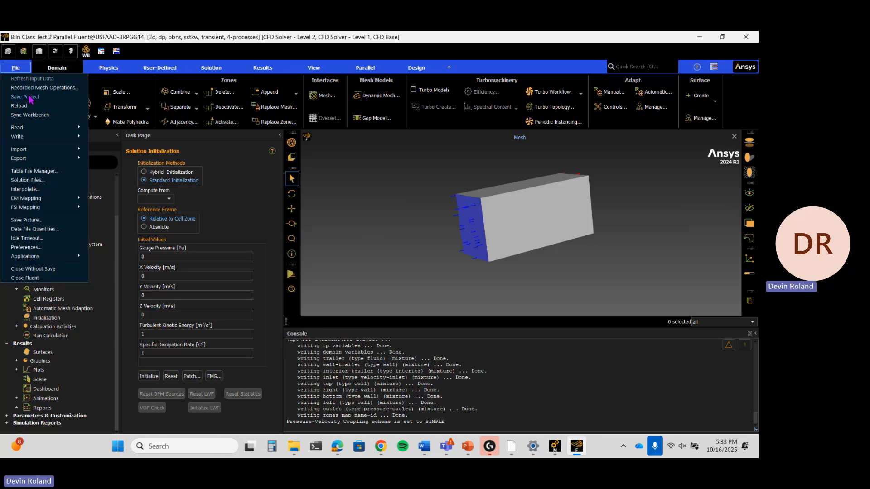
click(55, 278)
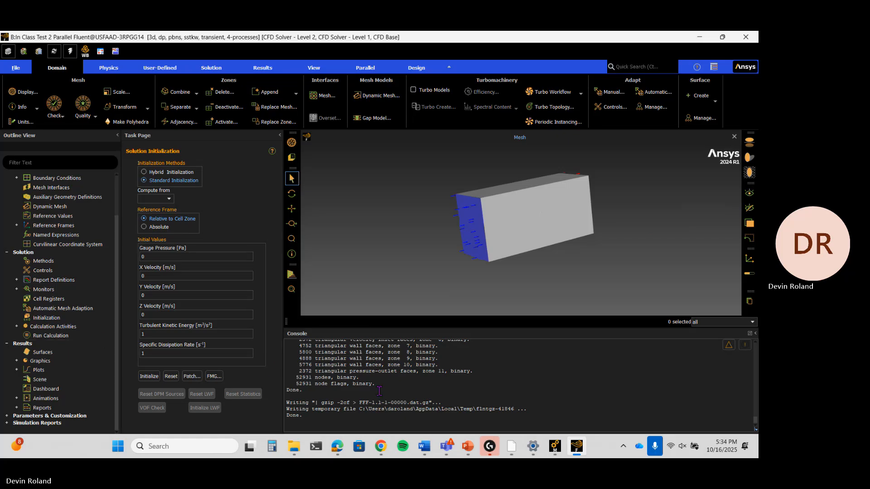
double_click(66, 337)
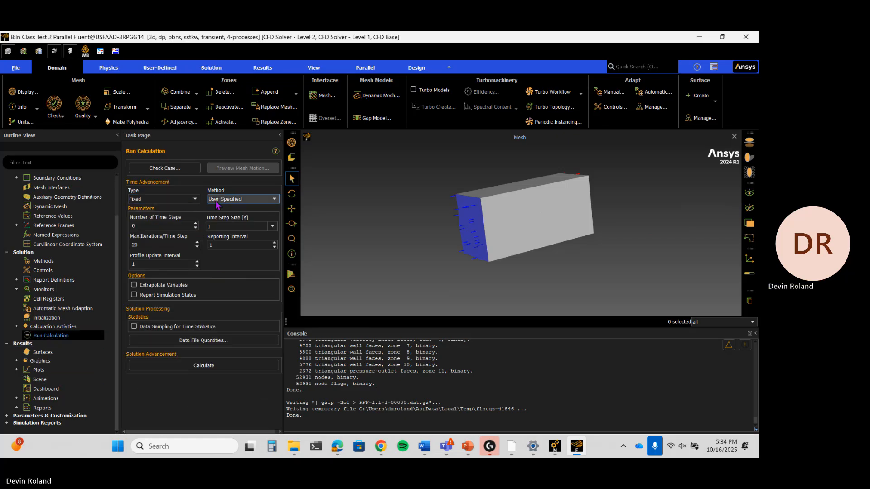
Try the Adaptive time advancement type with the CFL-Based method, and return the type to Fixed.
click(180, 199)
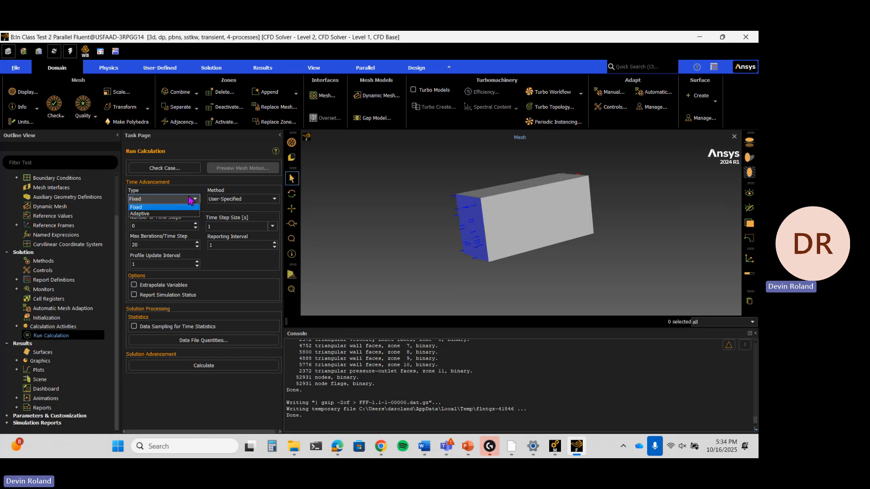
click(191, 206)
click(190, 200)
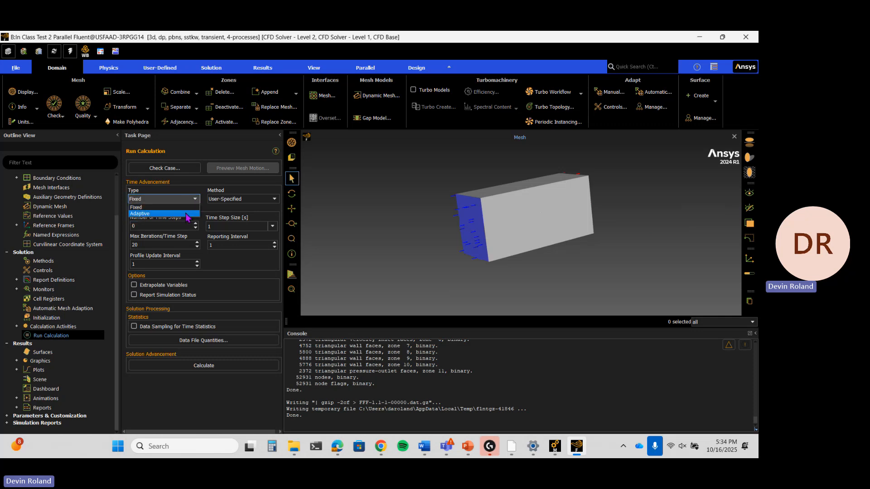
click(186, 213)
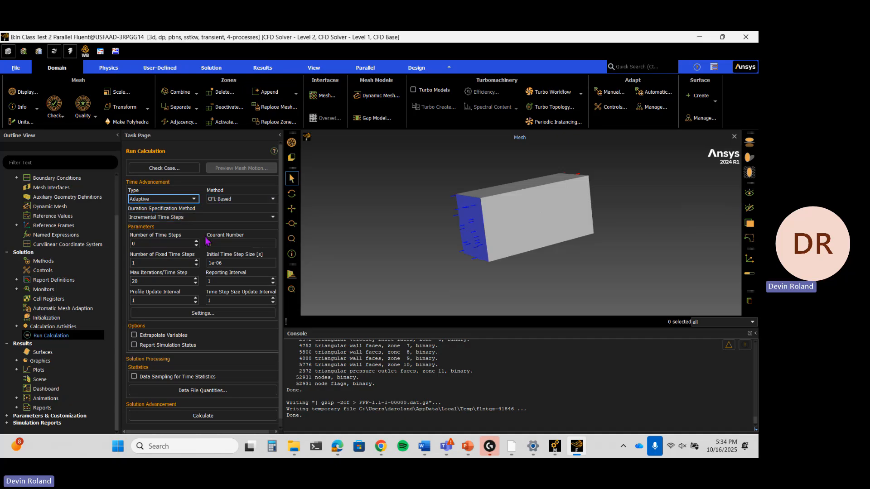
click(227, 199)
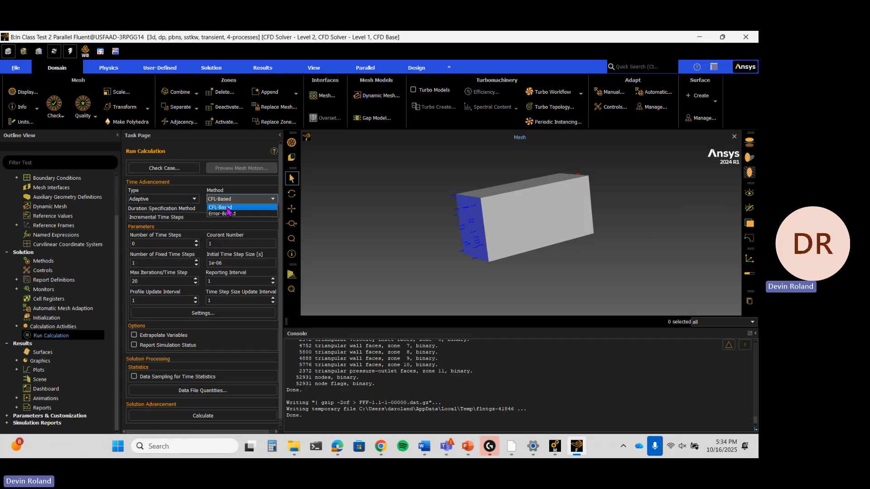
click(228, 207)
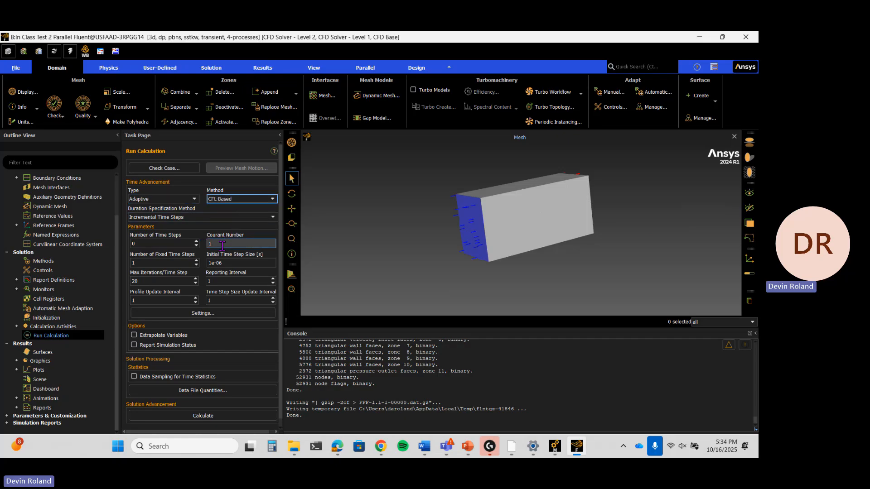
click(156, 200)
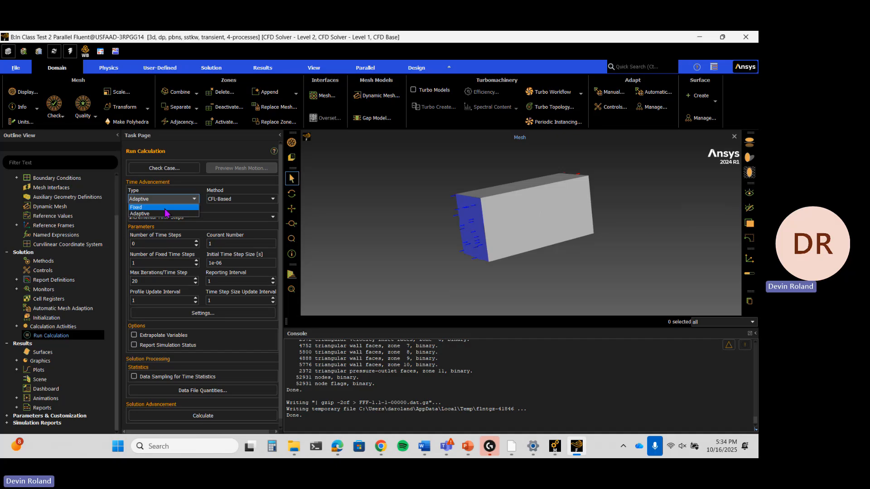
click(156, 207)
Set the time step size of the fixed time advancement to 0.01 s.
click(222, 227)
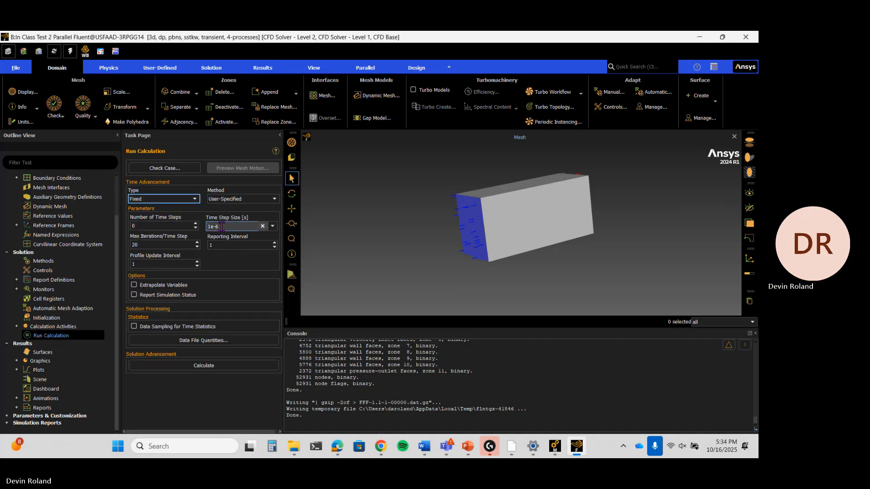
key(BackSpace)
key(BackSpace)
key(BackSpace)
key(BackSpace)
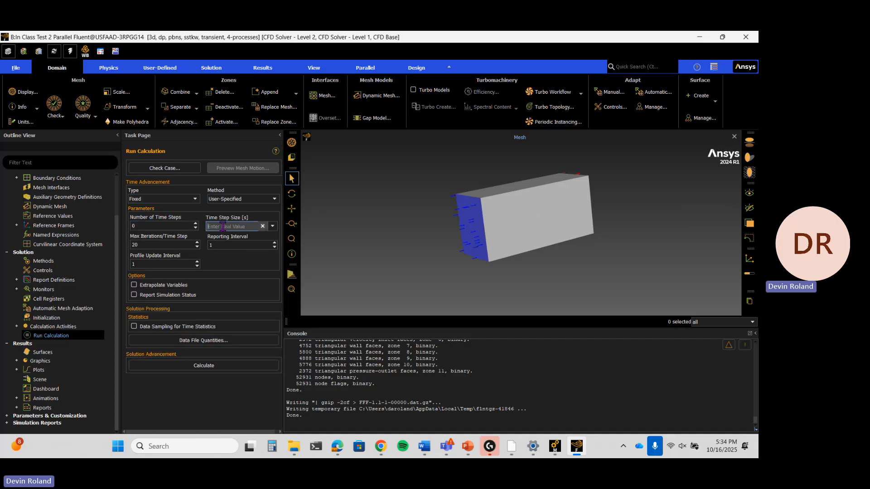
text(0.01)
Set the number of time steps to 200 and start the calculation.
click(177, 225)
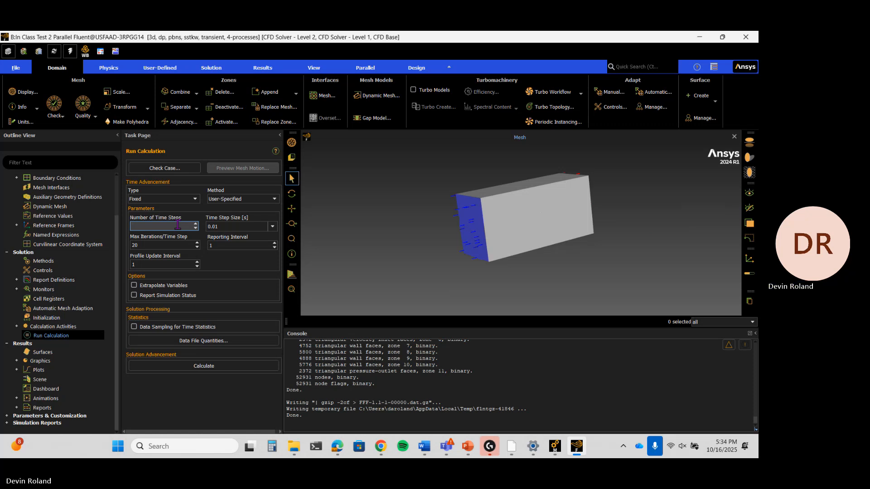
text(200)
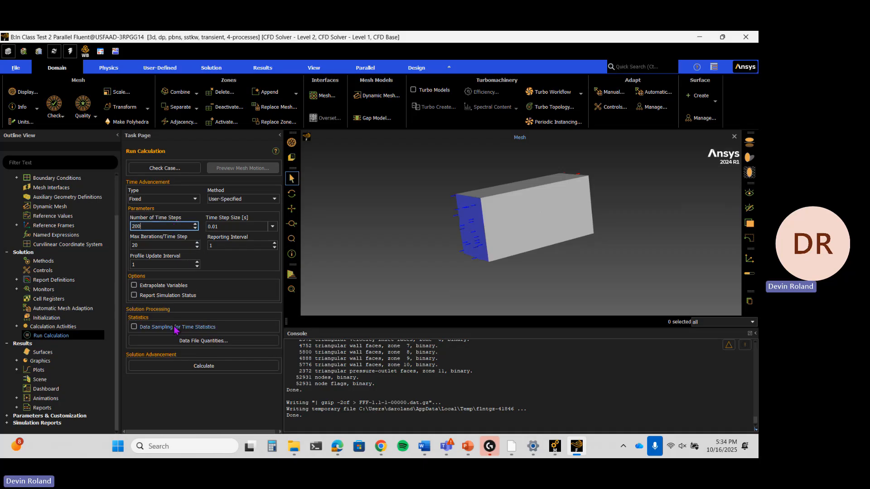
click(185, 365)
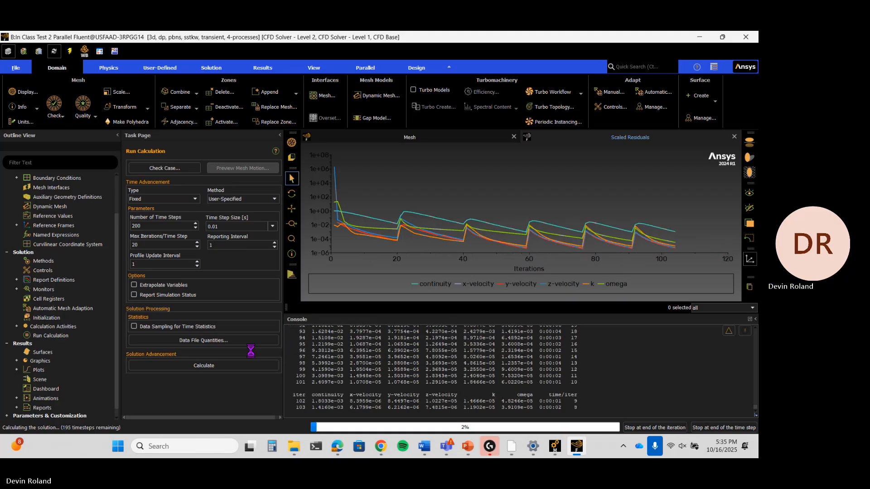
Check the mesh view and monitor the scaled residuals while the transient calculation runs, keeping the progress dialogs clear of the plot.
click(458, 138)
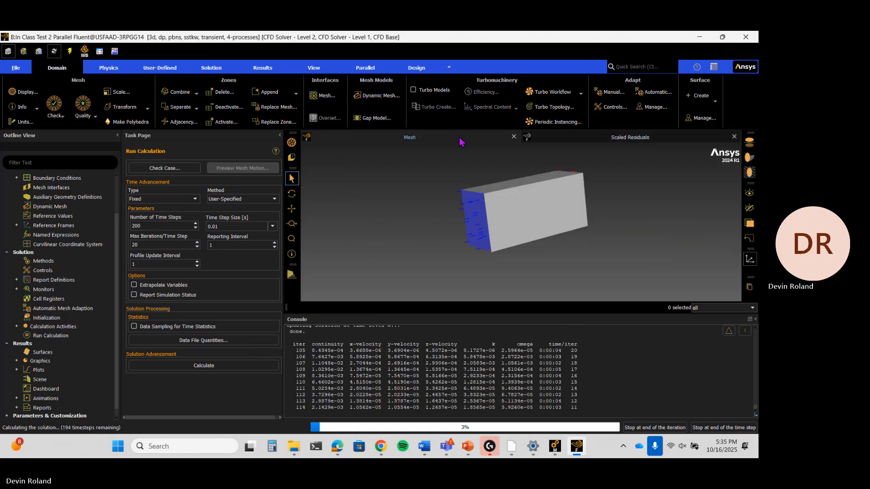
click(615, 140)
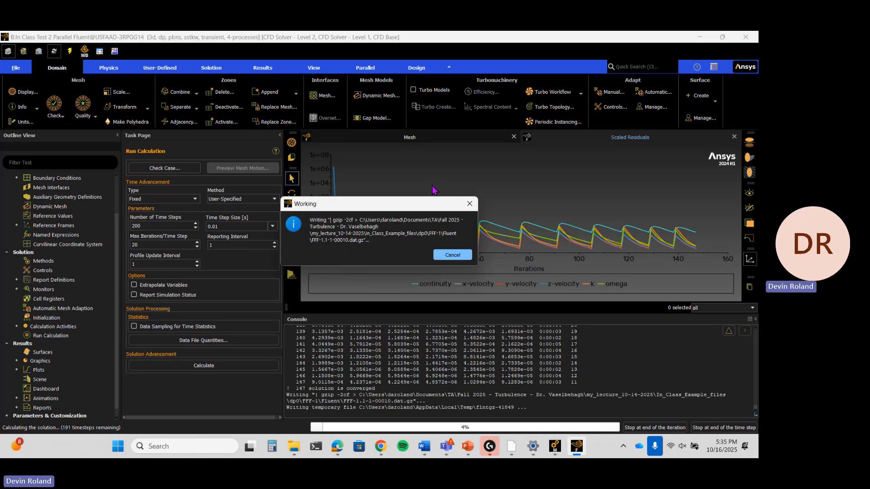
drag(414, 204, 193, 287)
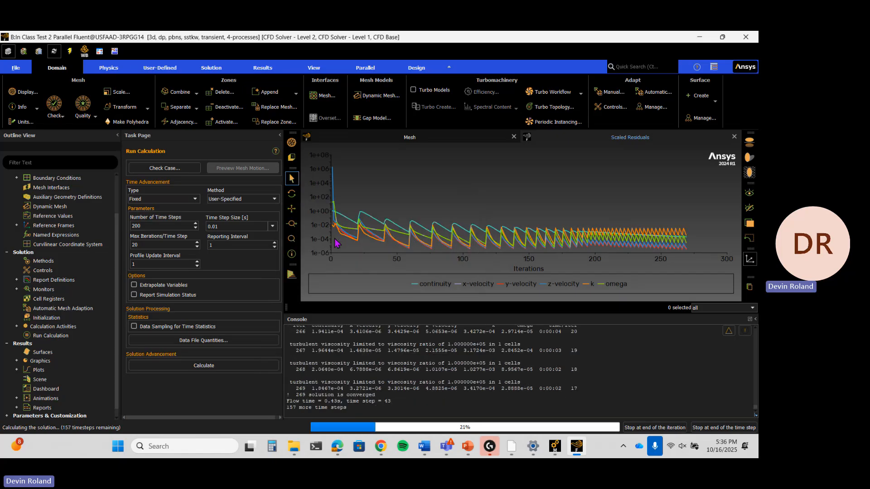
mouse_move(356, 219)
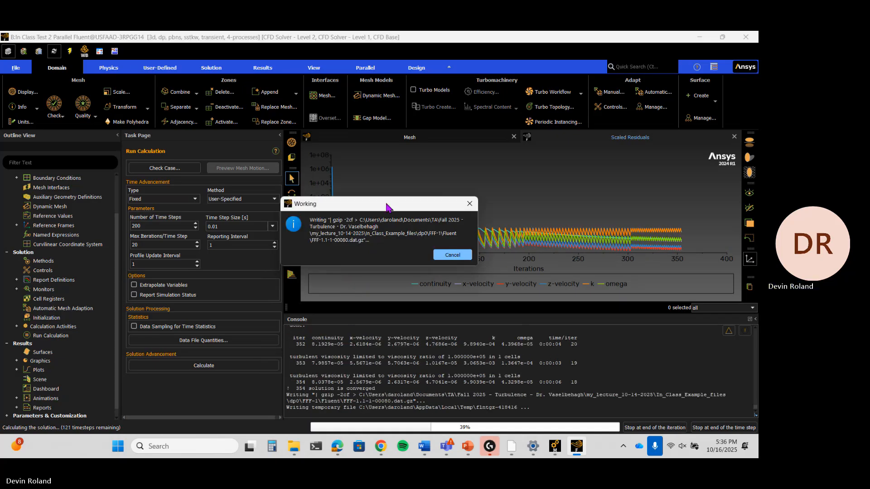
drag(383, 204, 192, 242)
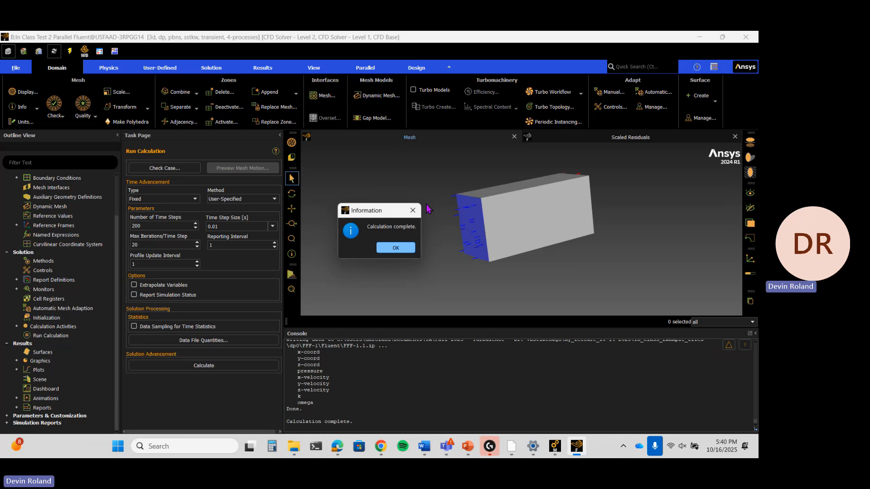
Dismiss the calculation-complete message and switch time advancement to Adaptive with a Courant number of 0.8.
click(389, 247)
click(193, 199)
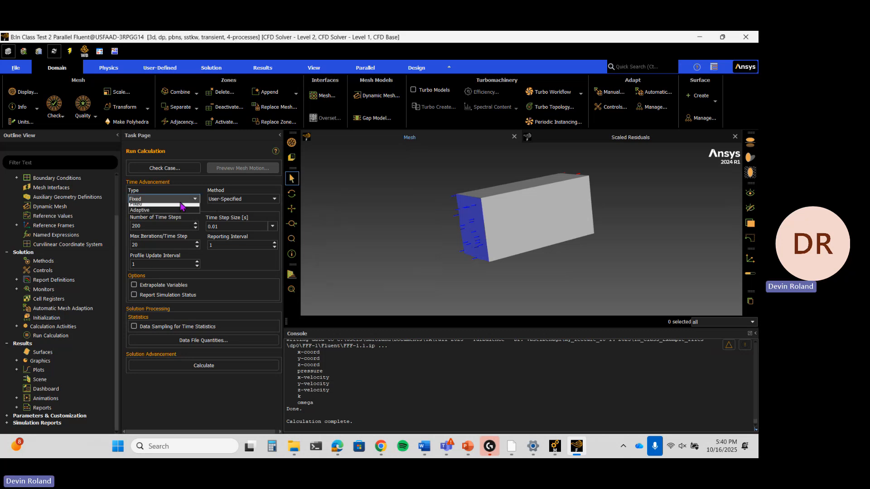
click(182, 212)
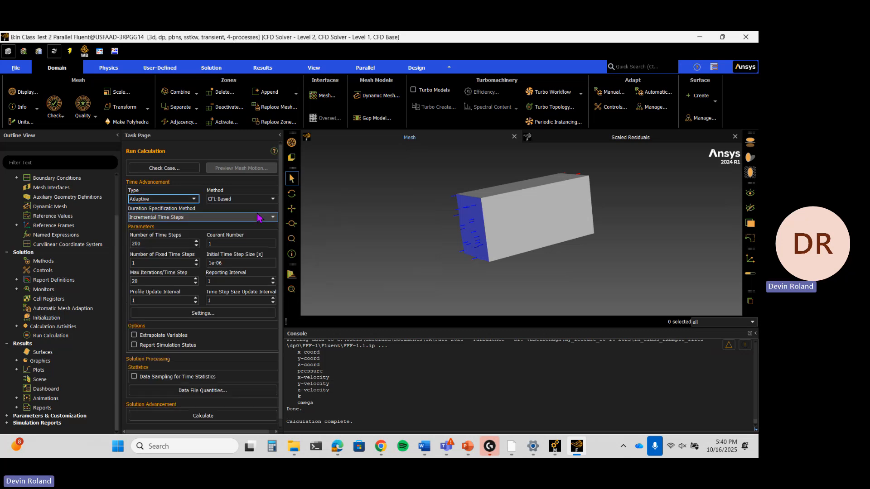
click(225, 243)
key(BackSpace)
text(0)
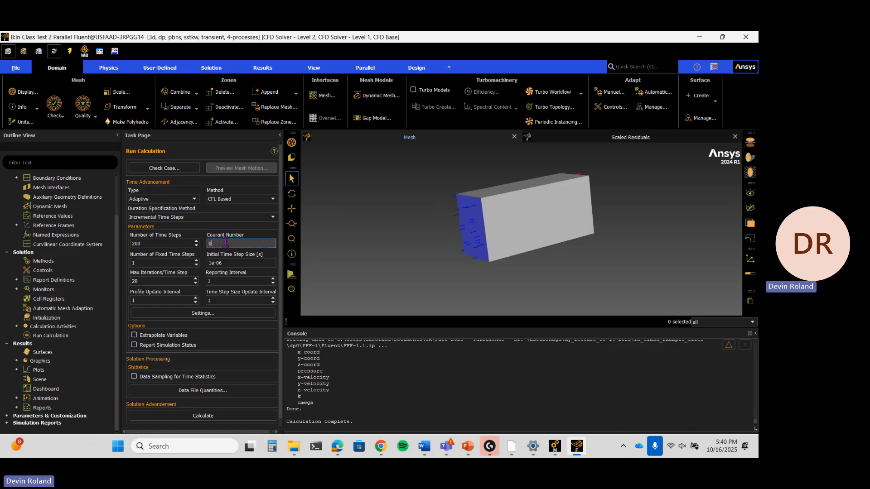
text(.8)
Save the project, applying the changed settings to the current calculation only.
click(16, 67)
click(30, 98)
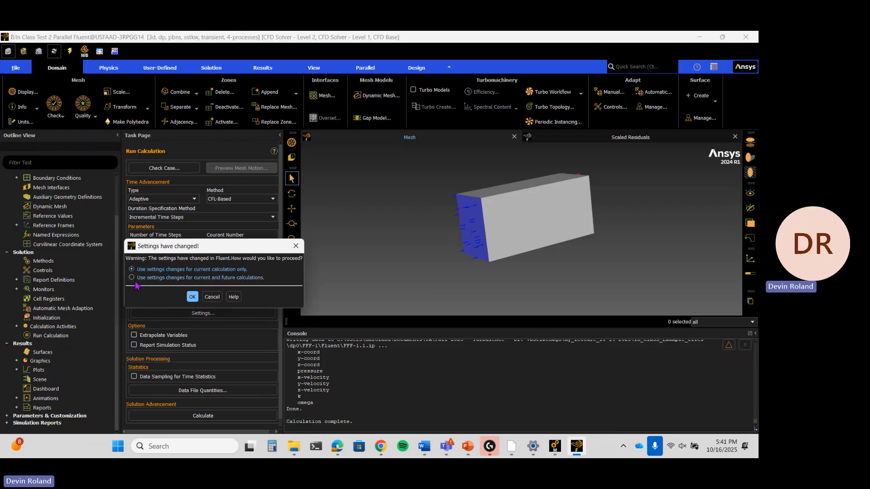
click(192, 297)
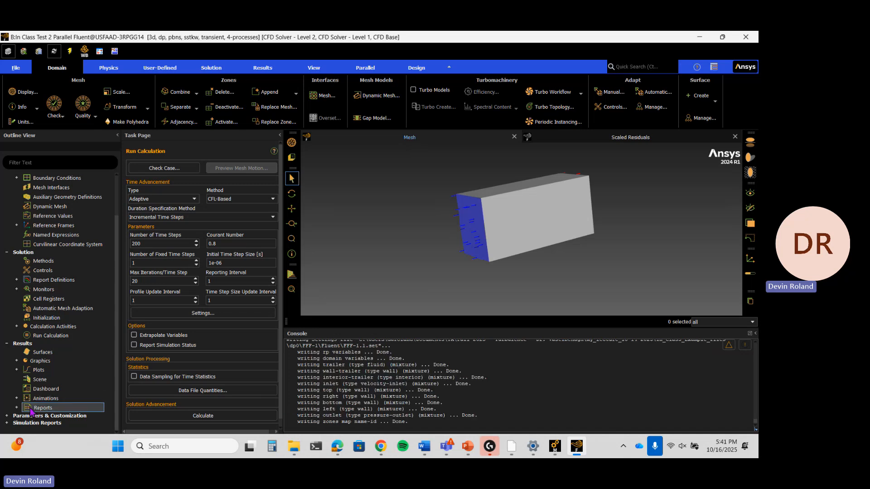
Check the animation playback settings for stored animation sequences.
click(17, 398)
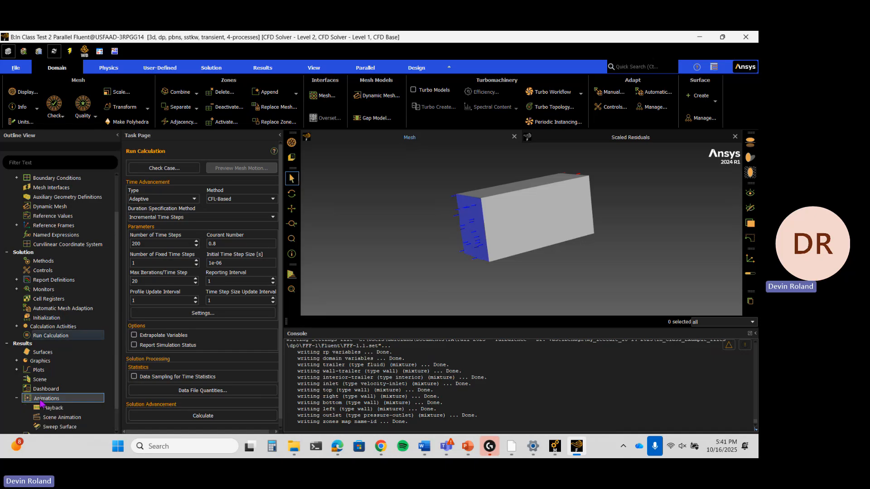
scroll(41, 403, down, 1)
double_click(52, 380)
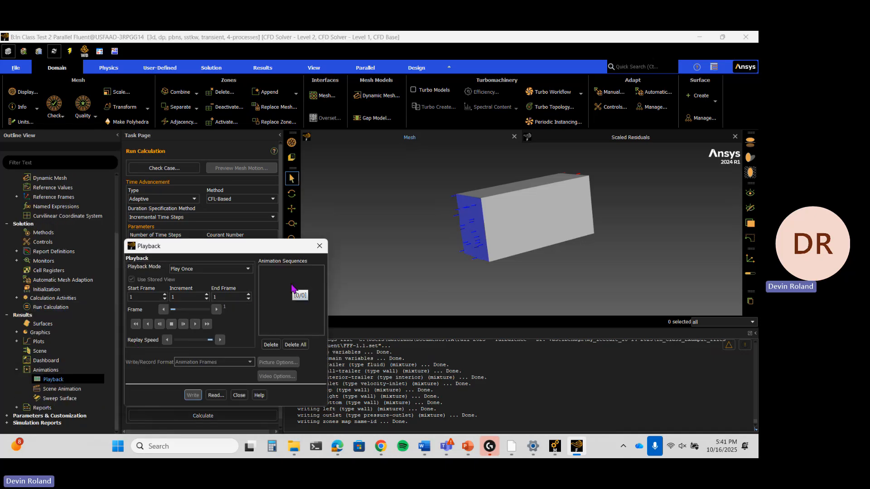
click(17, 370)
Start a new contour plot in the results graphics and set it to show Velocity Magnitude.
click(17, 361)
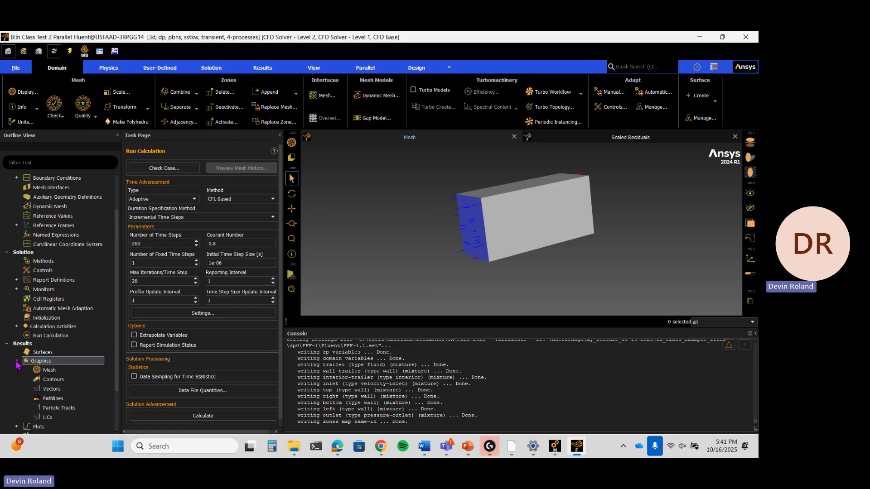
scroll(70, 385, down, 2)
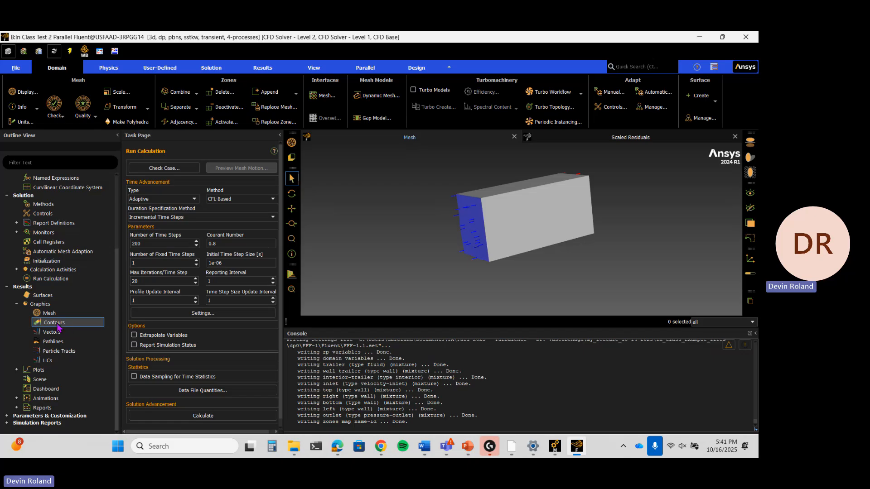
double_click(55, 323)
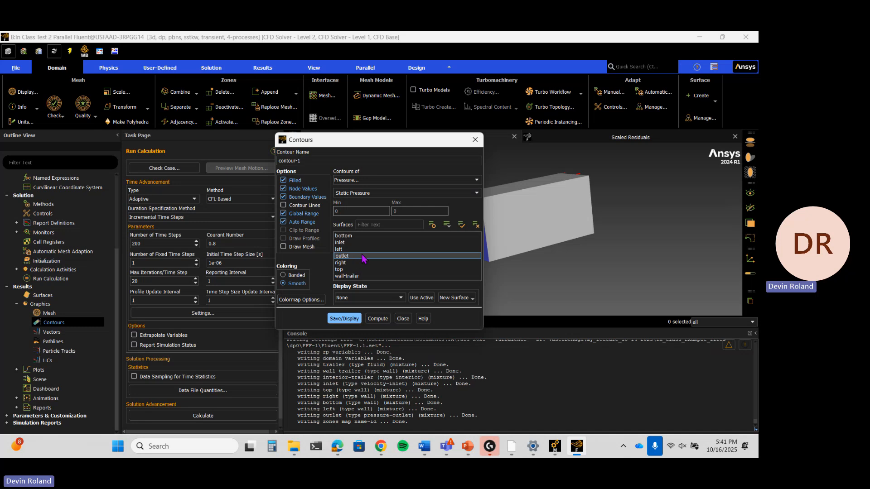
click(368, 181)
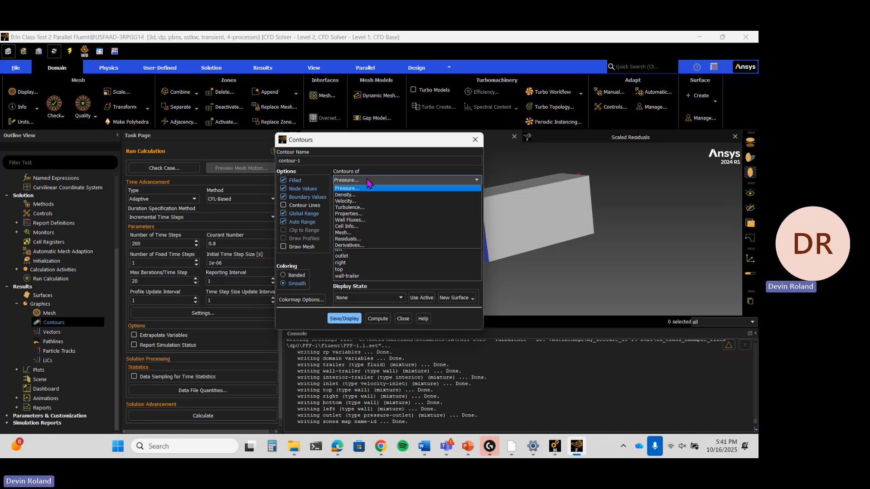
click(369, 201)
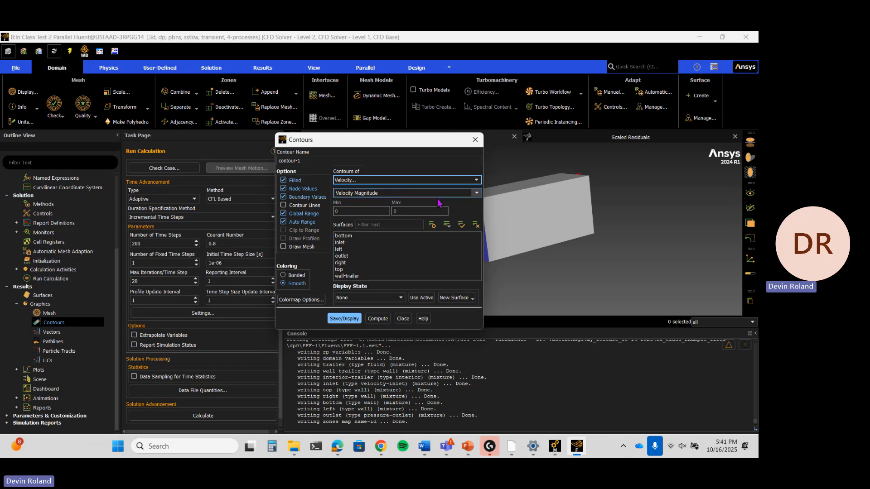
click(465, 194)
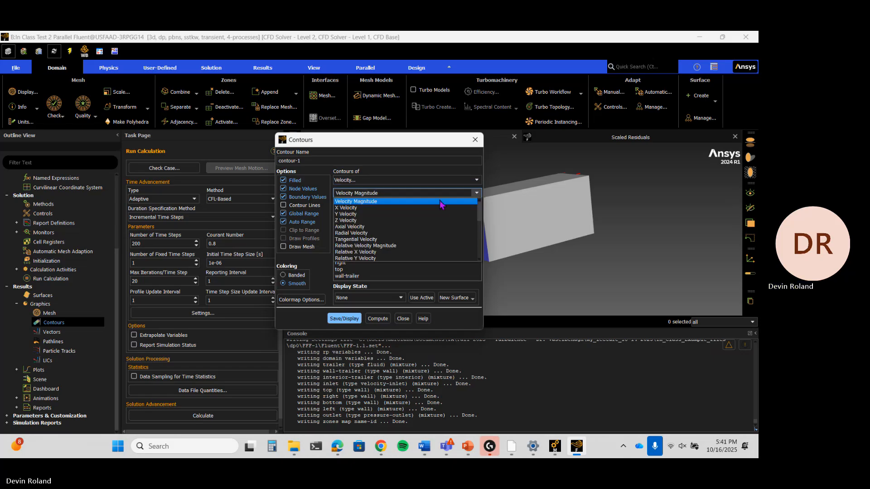
click(399, 203)
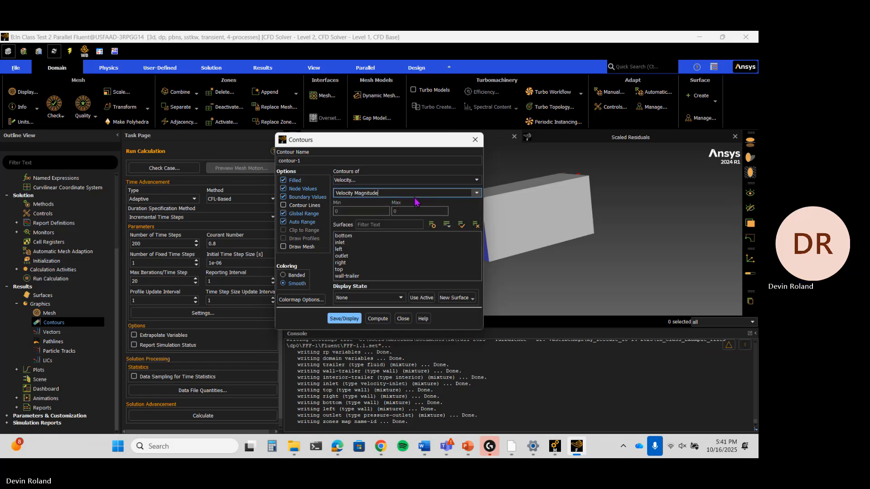
Name the contour velocity-magnitude.
click(328, 161)
key(BackSpace)
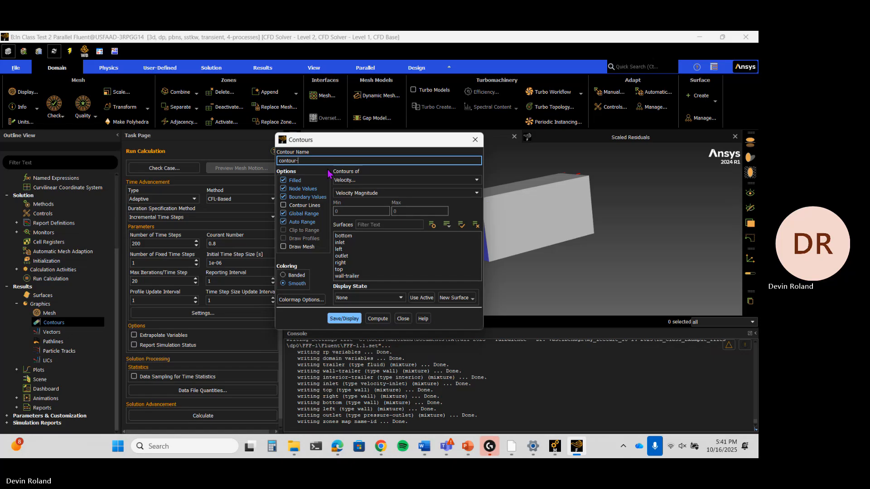
key(BackSpace)
key(BackSpace)
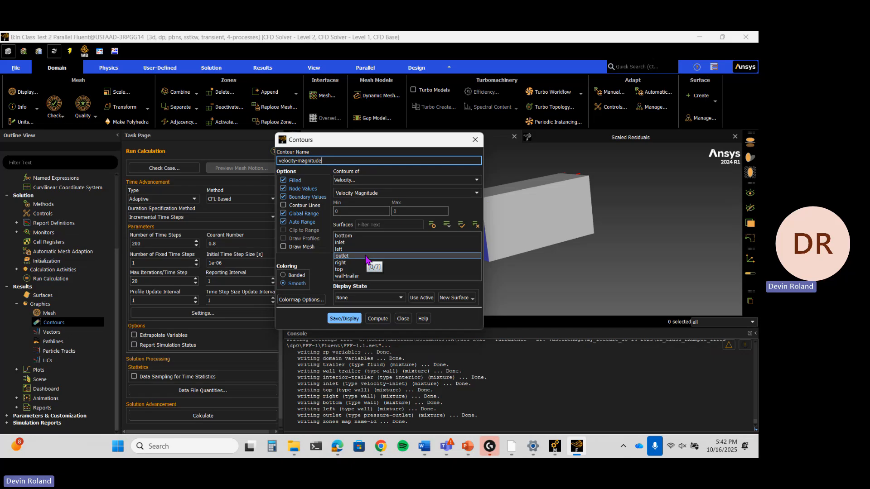
Create a YZ plane surface named yz-plane at X = 0 m for the contour.
click(452, 298)
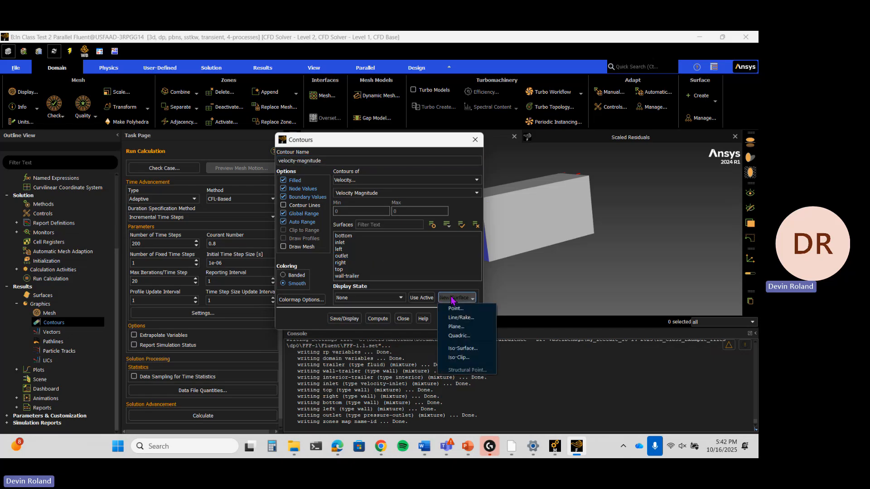
click(456, 326)
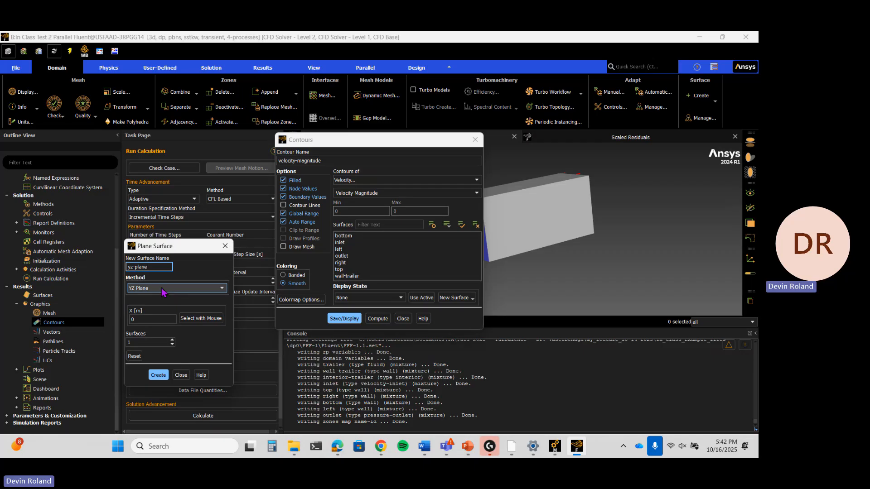
click(159, 375)
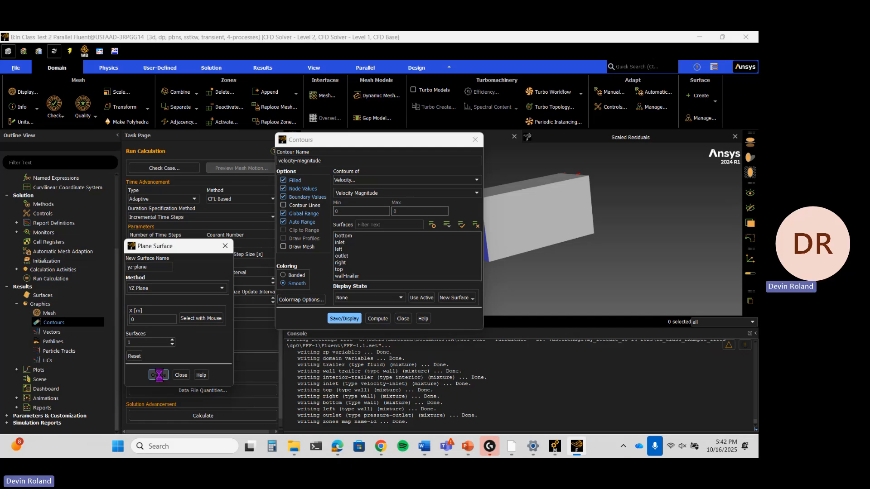
click(181, 375)
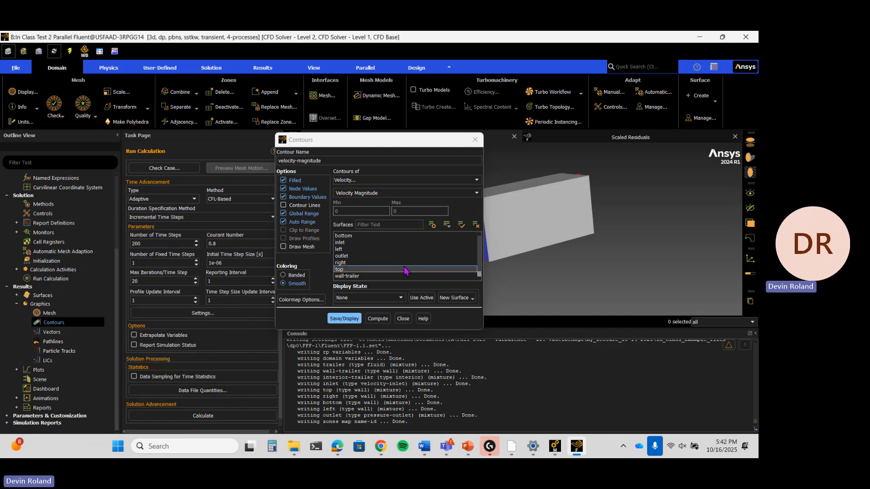
Assign the velocity-magnitude contour to the yz-plane surface, then save and display it.
scroll(405, 271, down, 1)
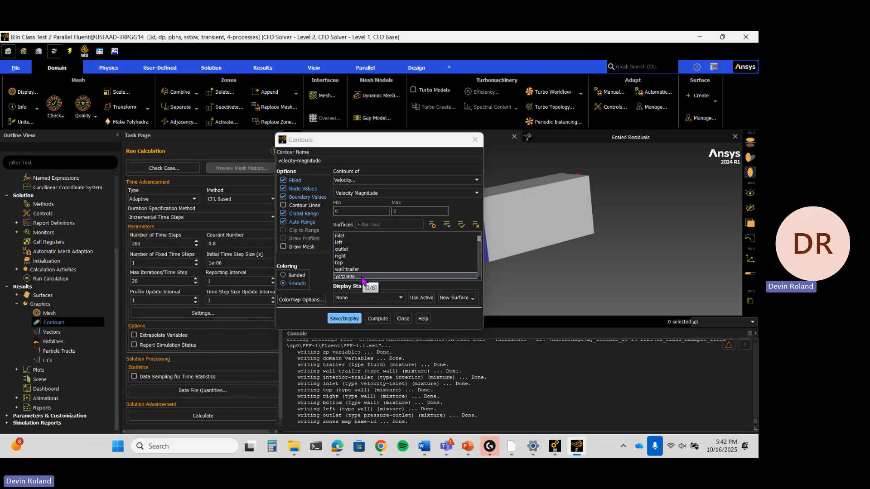
click(362, 277)
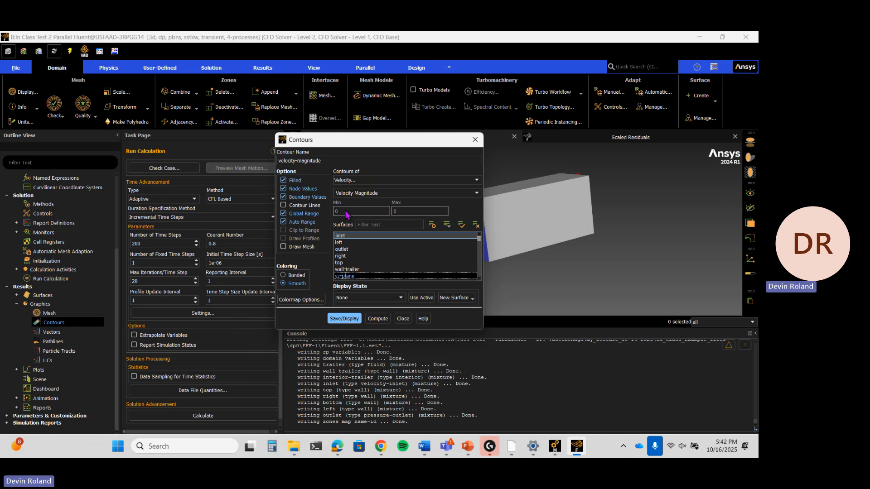
click(316, 160)
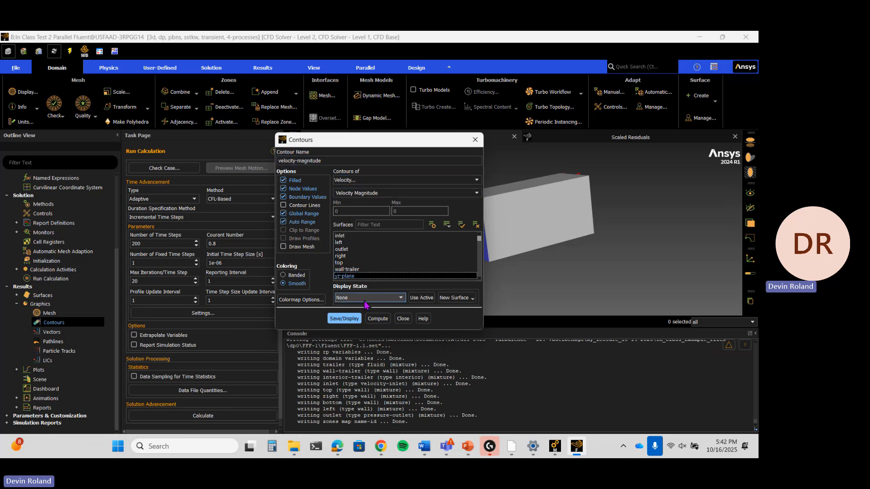
click(349, 319)
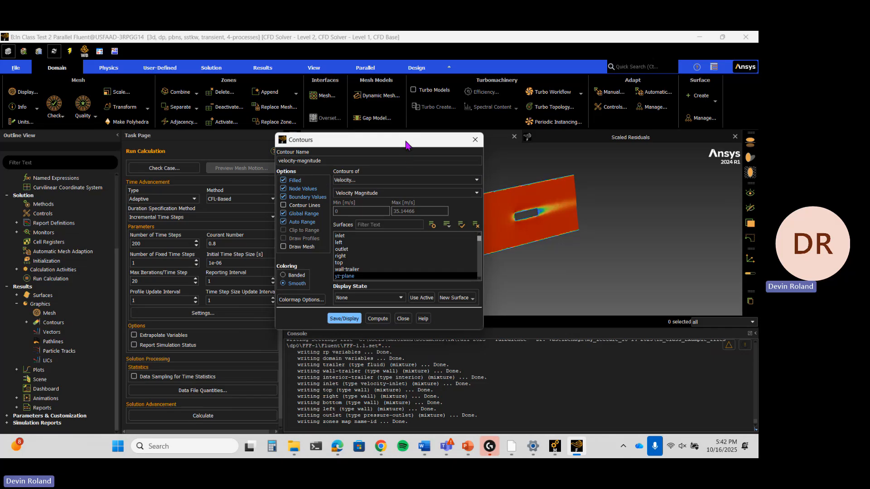
Examine the velocity contour side-on around the trailer and its wake, with the colour legend uncovered.
drag(408, 139, 252, 142)
scroll(526, 213, up, 5)
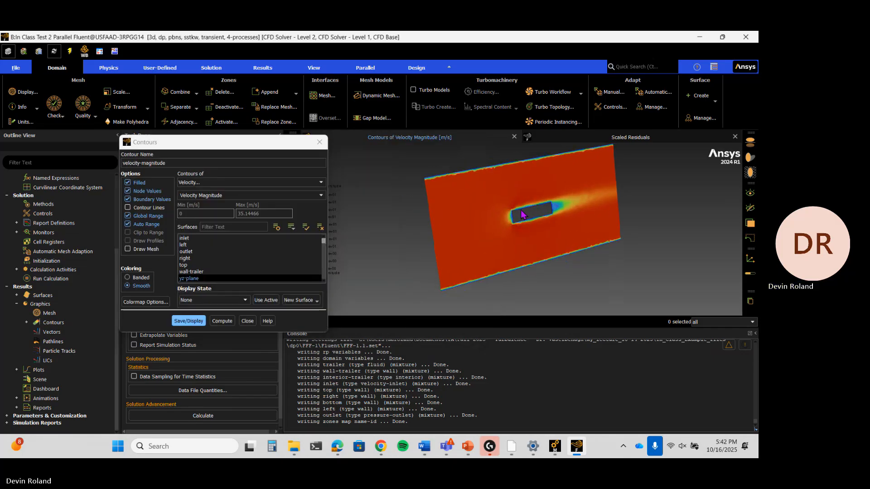
drag(502, 214, 628, 222)
scroll(555, 235, up, 4)
scroll(555, 234, down, 1)
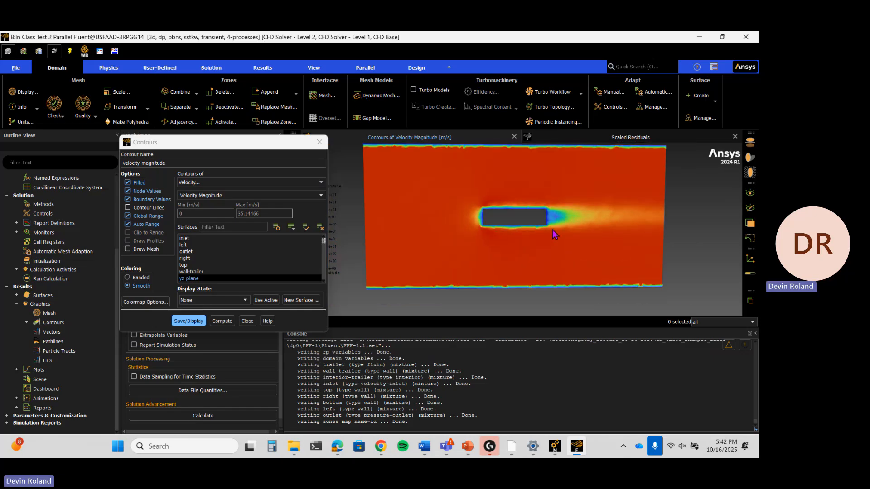
drag(277, 145, 213, 147)
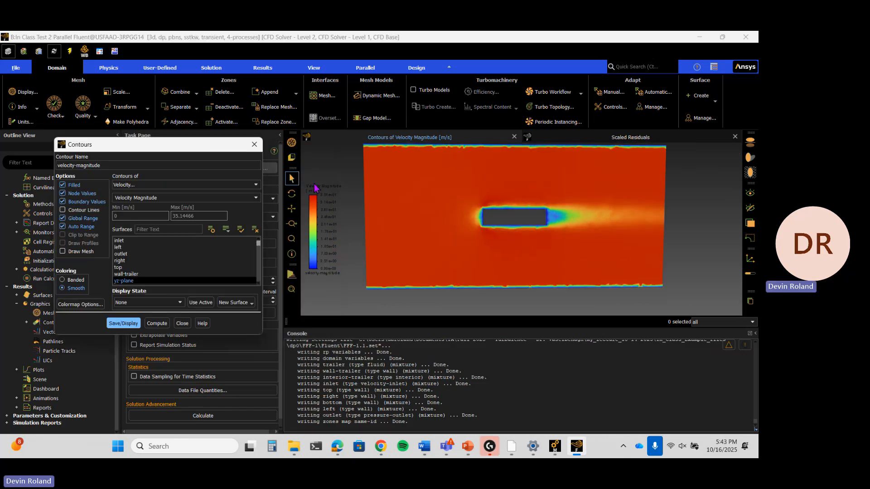
scroll(354, 199, up, 1)
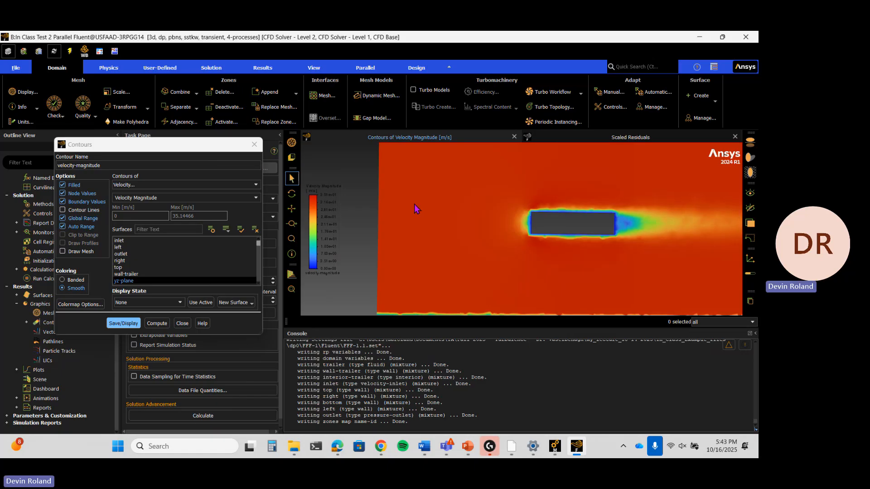
scroll(433, 216, down, 3)
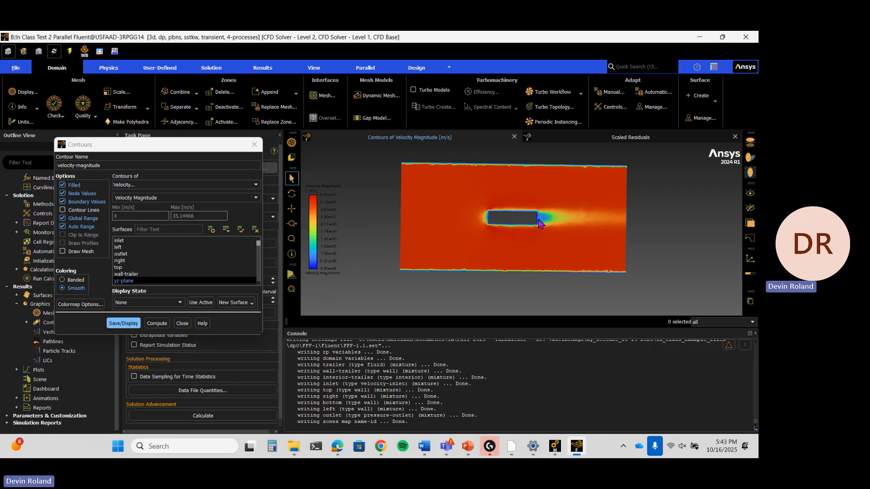
scroll(497, 220, up, 3)
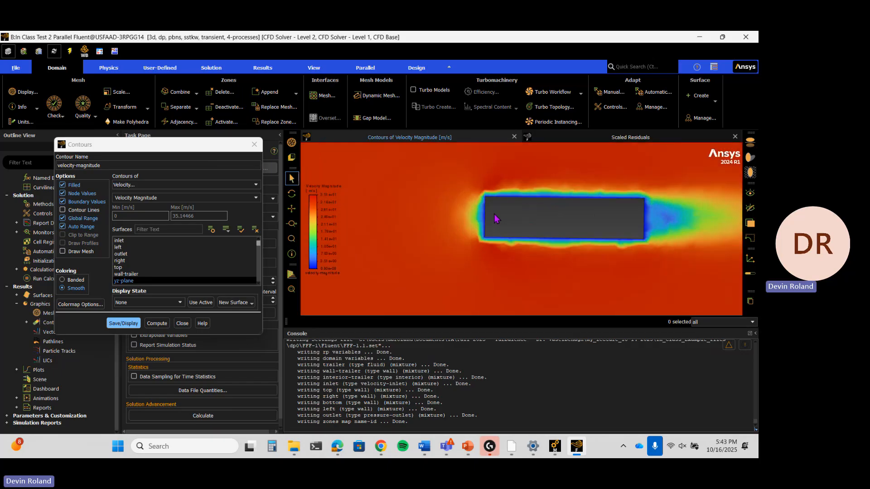
Examine the velocity contour close to the trailer and across the whole domain, then close the contour settings.
scroll(497, 220, up, 1)
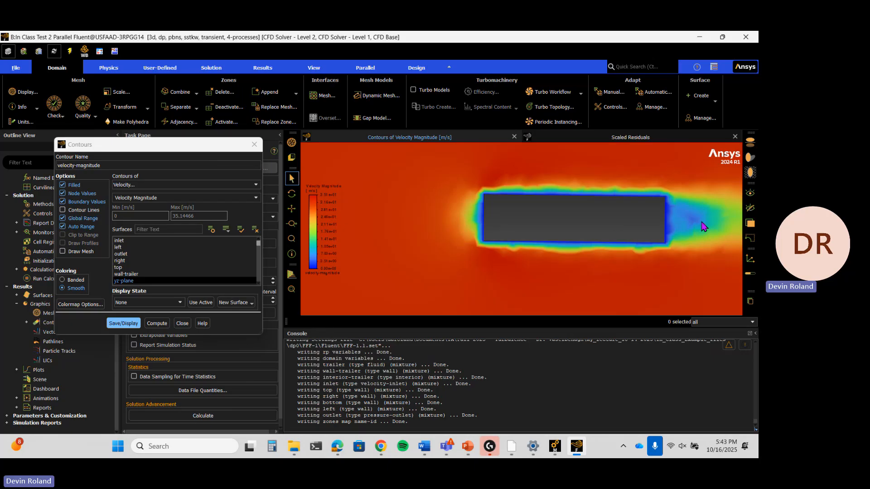
scroll(703, 223, down, 3)
scroll(700, 219, down, 2)
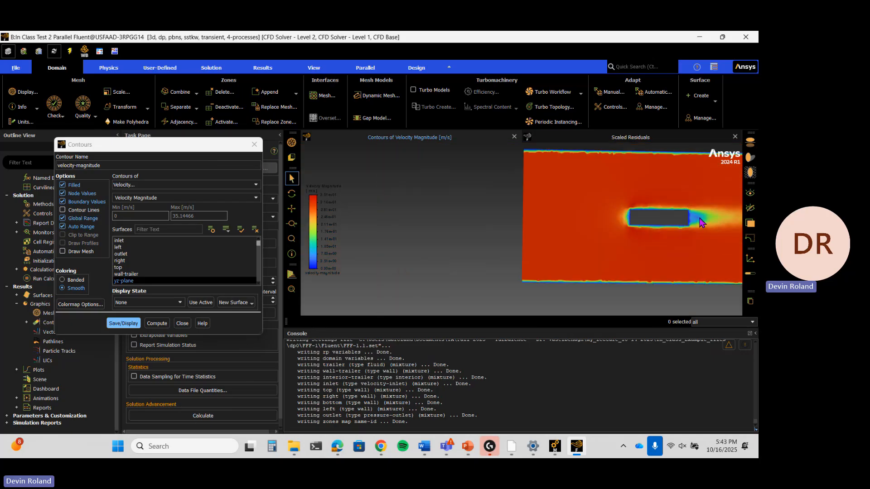
middle_drag(700, 218, 555, 219)
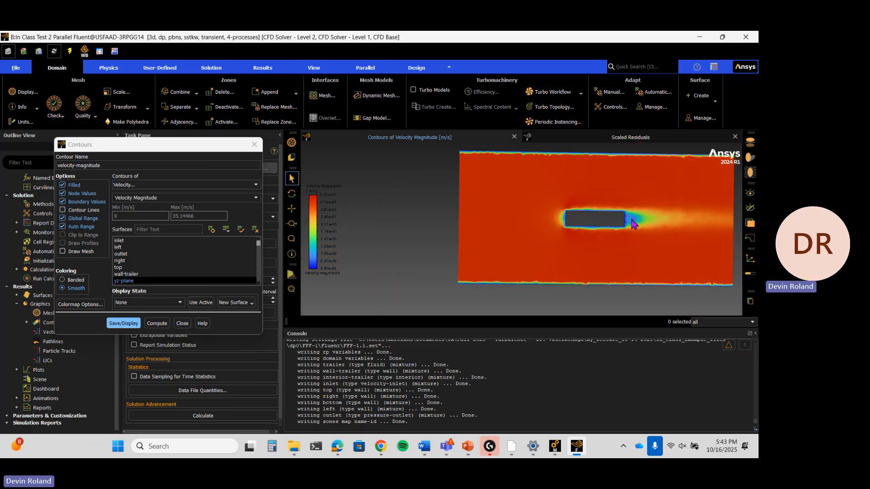
middle_drag(632, 221, 592, 225)
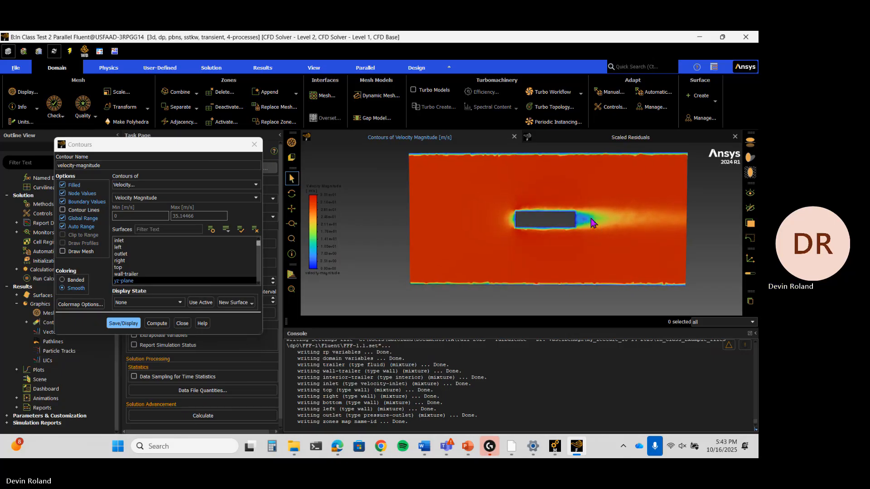
scroll(595, 225, up, 3)
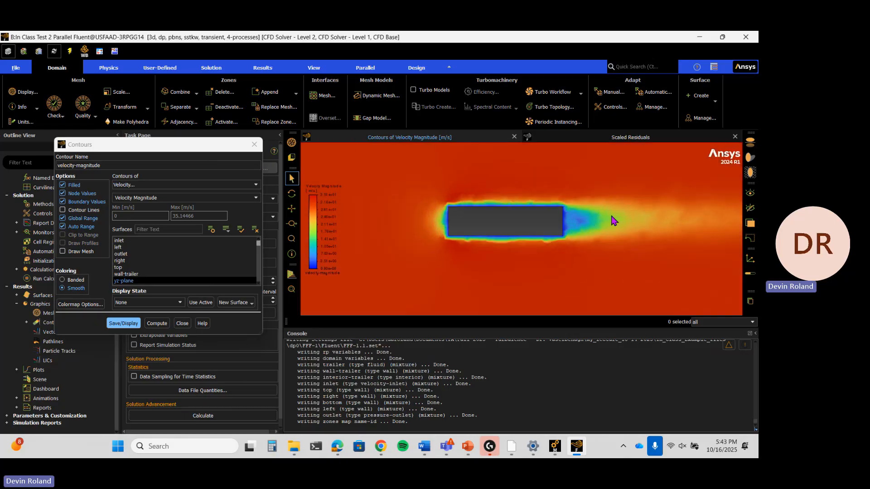
click(254, 145)
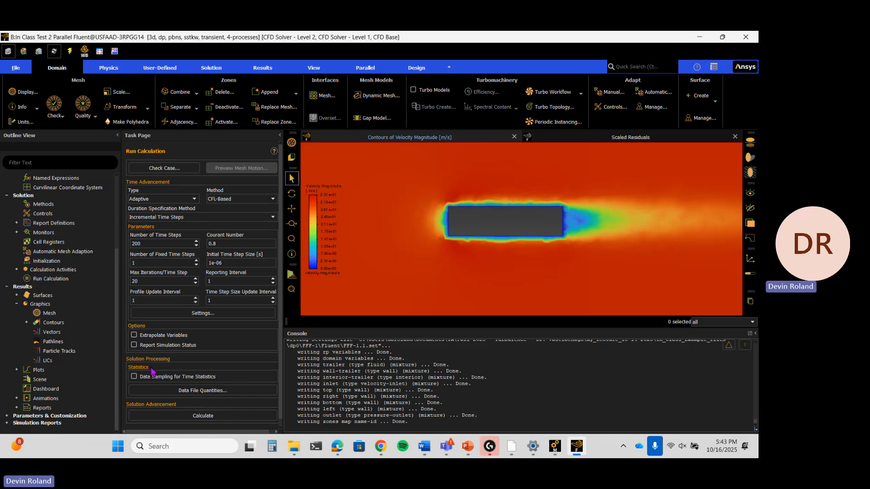
Start a new velocity vector plot coloured by velocity magnitude and name it velocity-magnitude.
double_click(51, 334)
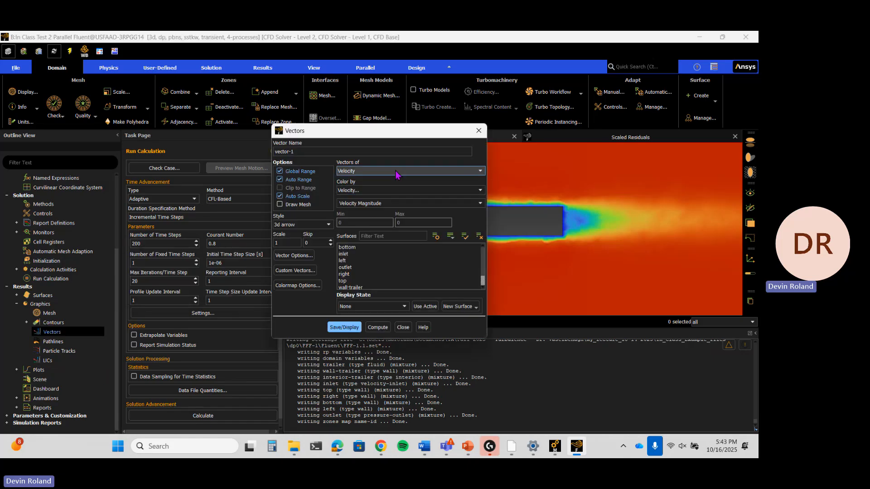
click(396, 191)
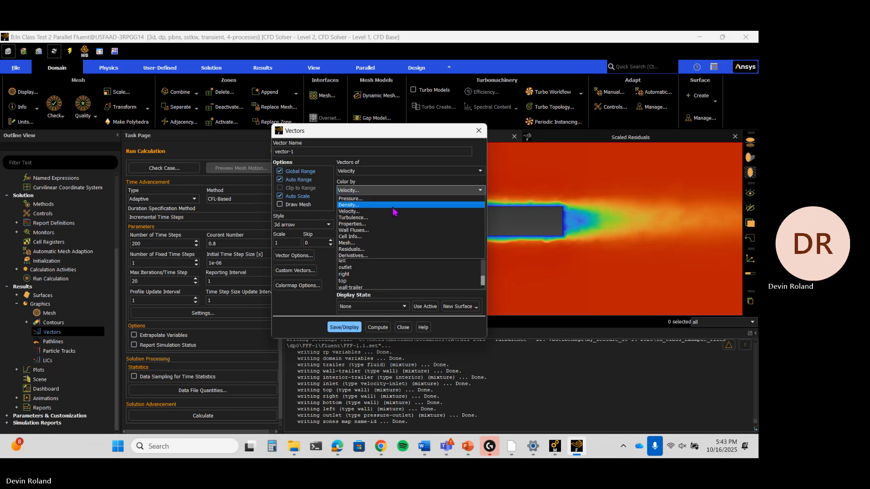
click(395, 211)
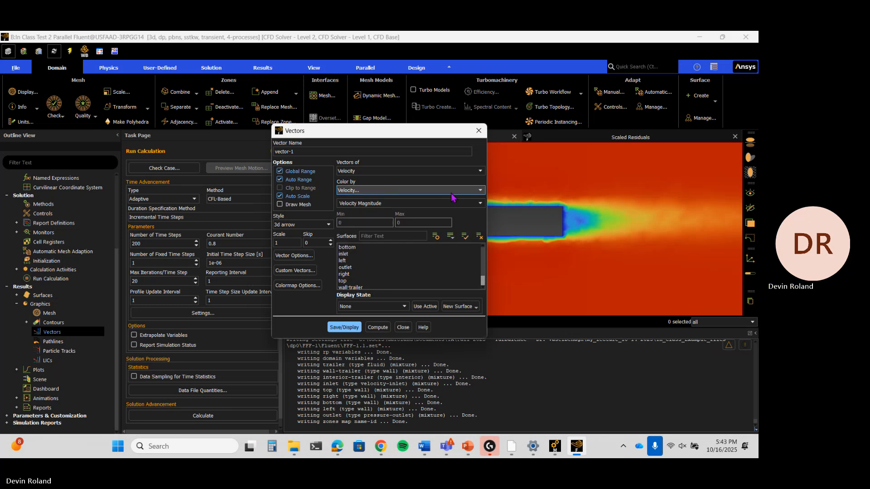
click(359, 151)
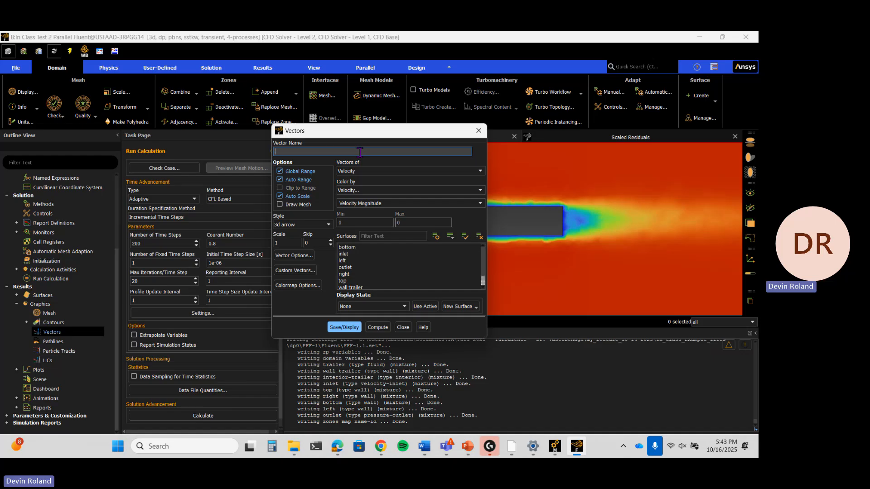
text(velocity-magnitude)
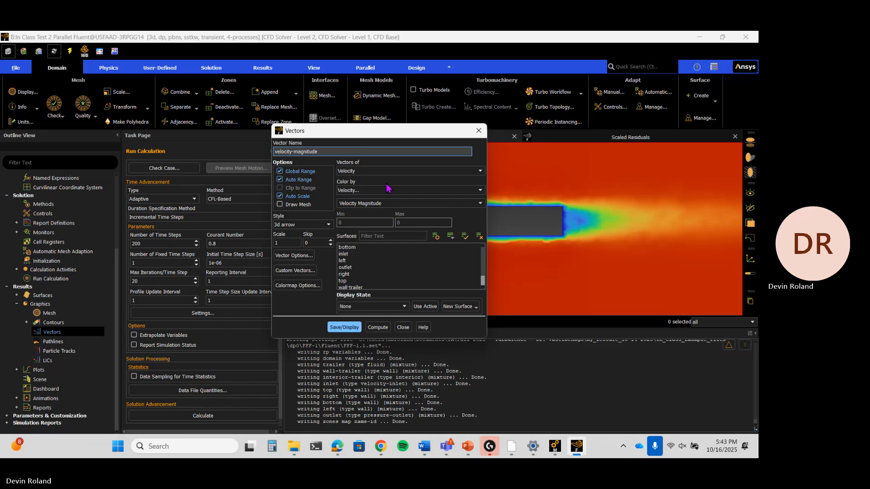
Assign the vector plot to the yz-plane surface and try to save and display it, keeping its settings clear of the graphics view.
scroll(379, 263, down, 3)
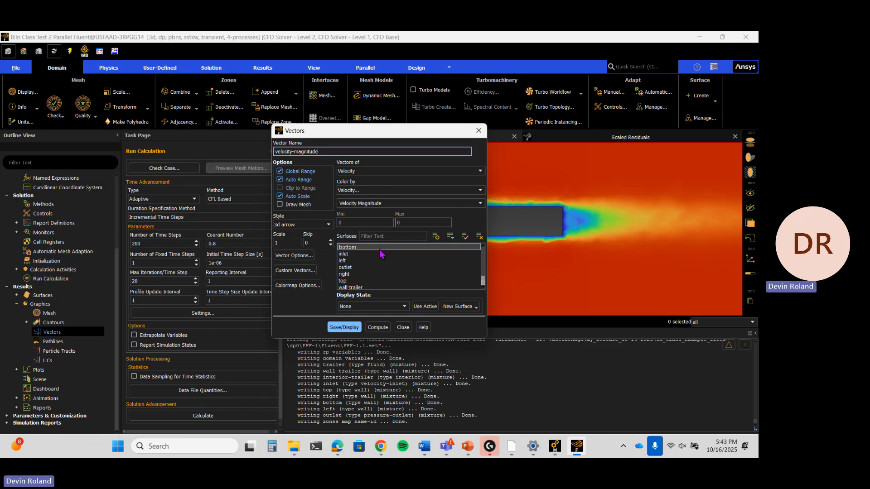
click(382, 281)
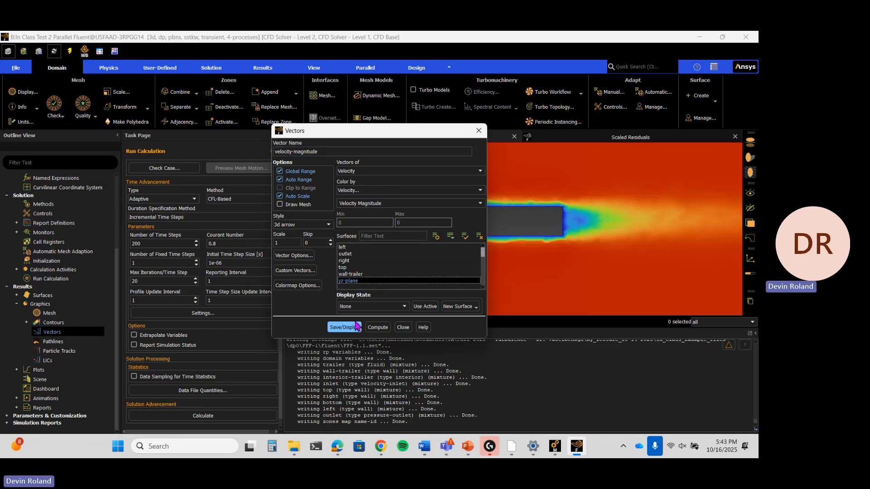
click(357, 326)
drag(415, 133, 234, 137)
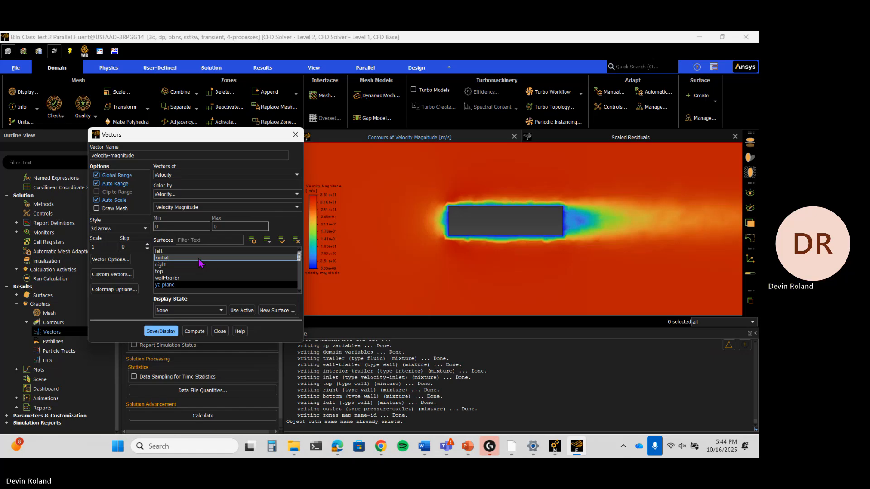
click(167, 335)
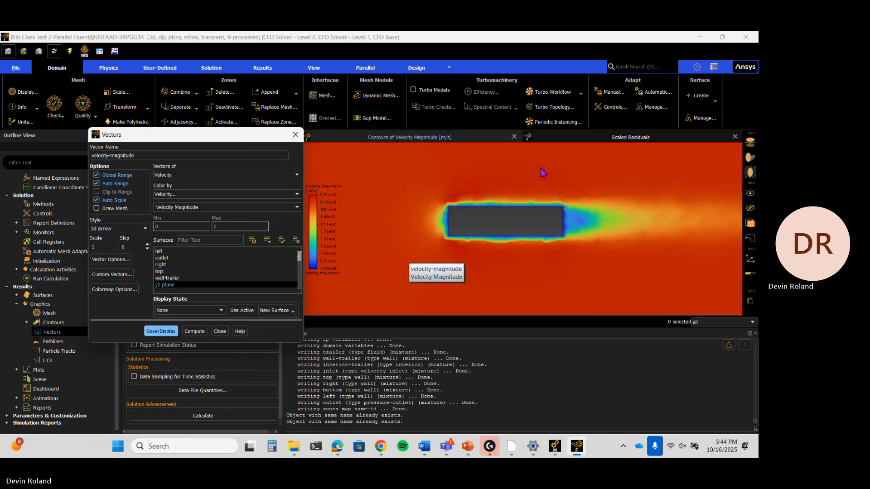
scroll(466, 170, up, 1)
drag(263, 136, 202, 136)
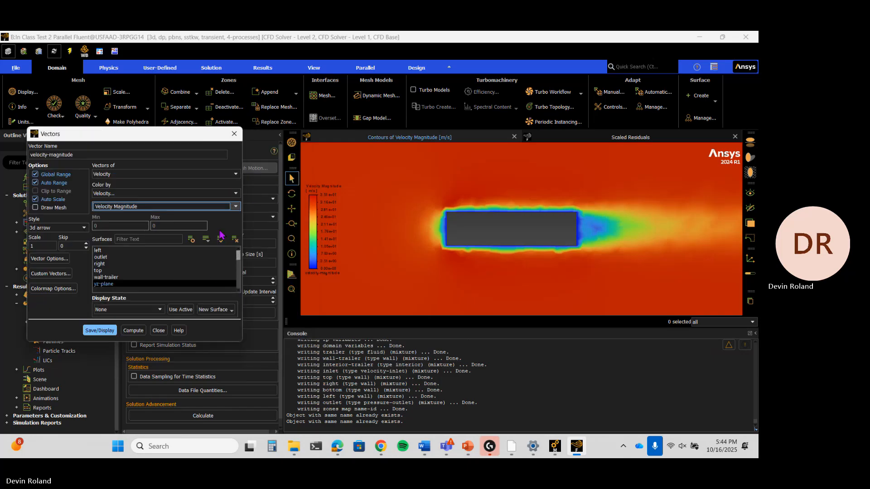
click(161, 283)
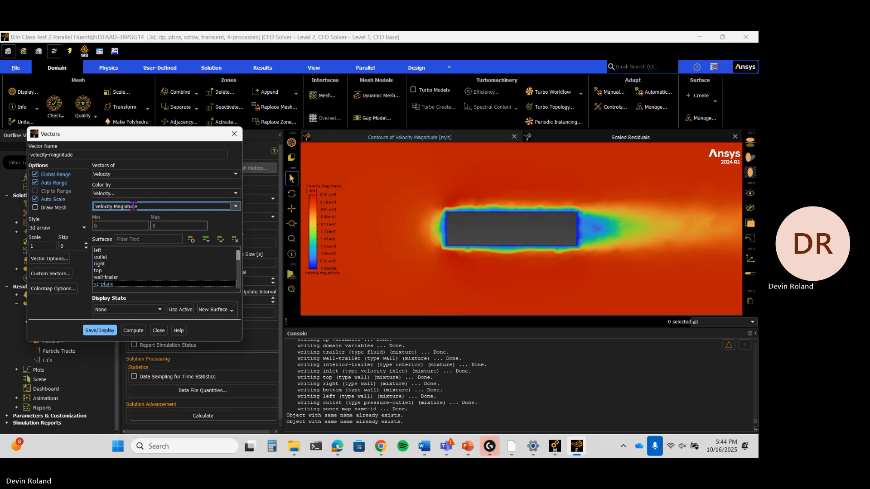
click(107, 330)
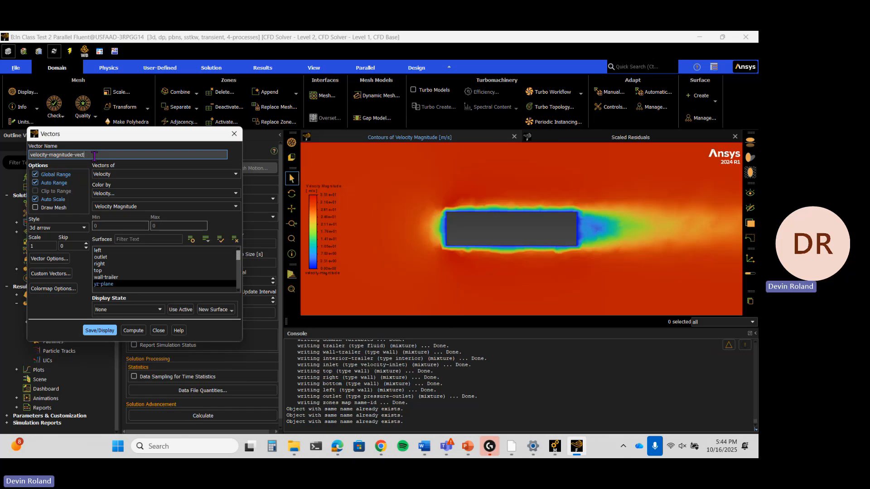
Rename the vector plot velocity-magnitude-vector, then save and display it.
text(or)
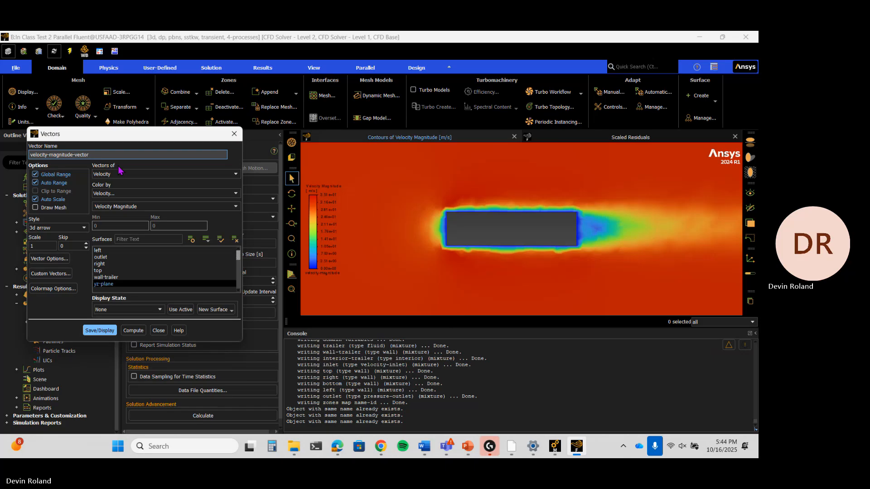
click(99, 330)
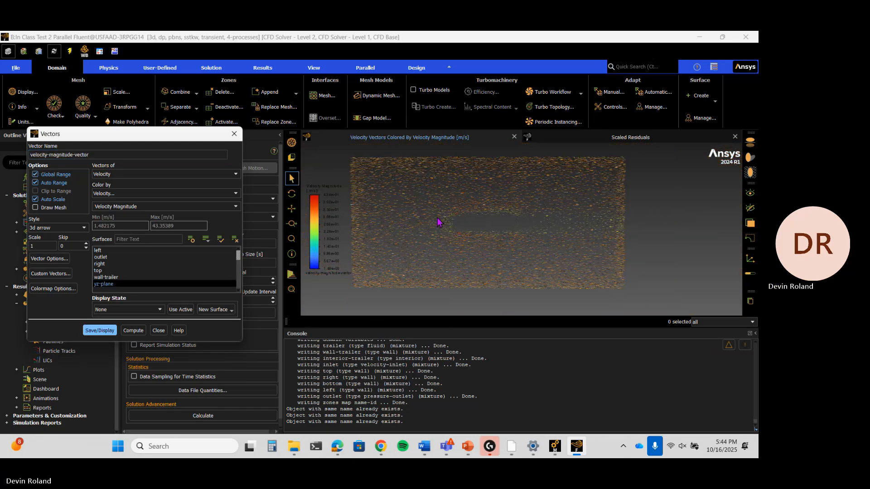
Examine the velocity vectors at the trailer's front, along its body and in its wake, then close the vector settings.
scroll(461, 227, up, 8)
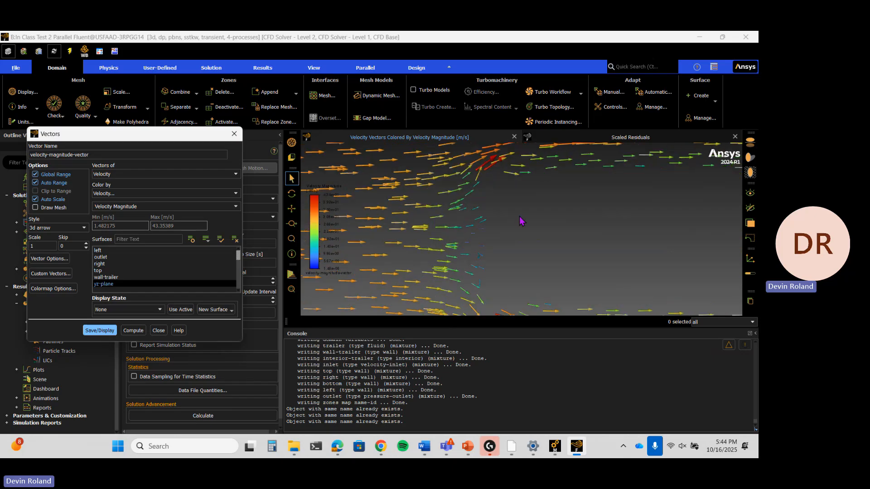
scroll(521, 221, down, 5)
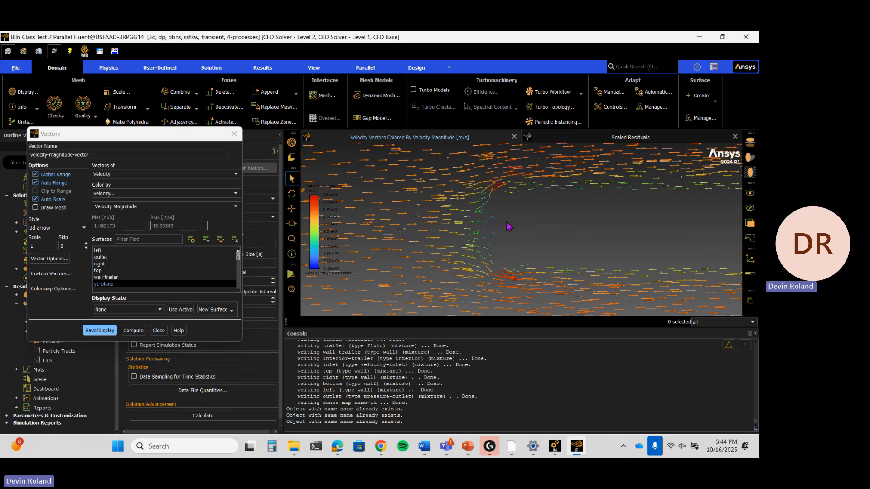
ctrl+middle_drag(506, 226, 463, 225)
ctrl+middle_drag(681, 225, 462, 229)
ctrl+middle_drag(572, 231, 563, 230)
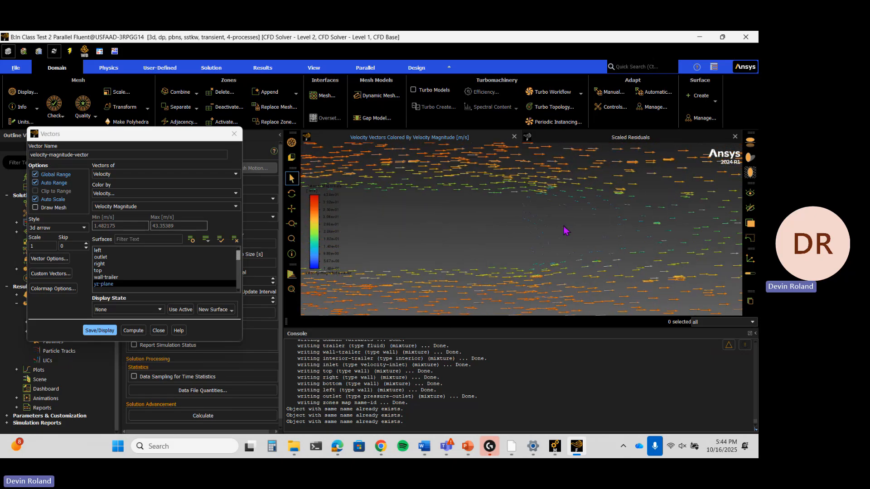
scroll(565, 231, up, 5)
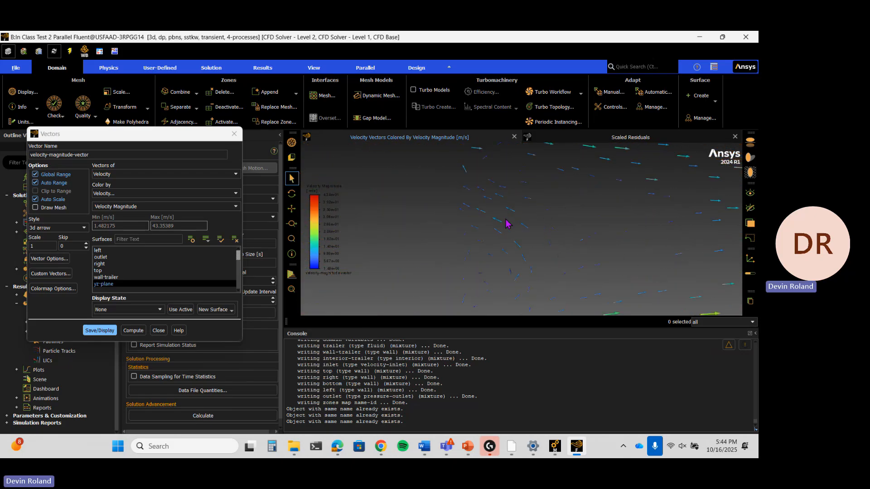
ctrl+middle_drag(538, 219, 530, 238)
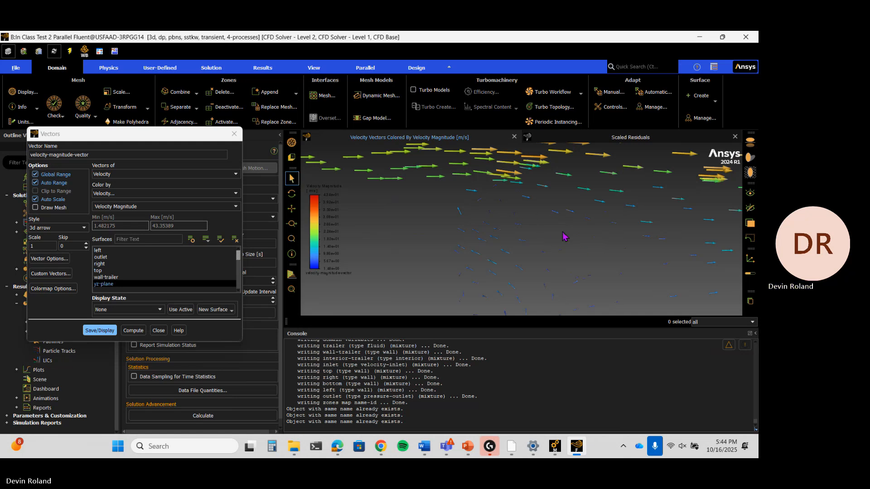
scroll(584, 228, down, 3)
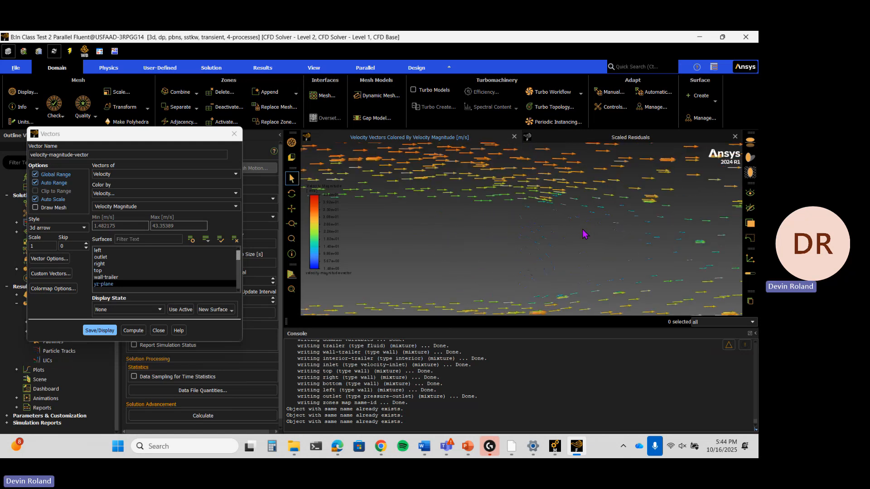
ctrl+middle_drag(607, 237, 580, 223)
scroll(582, 220, down, 1)
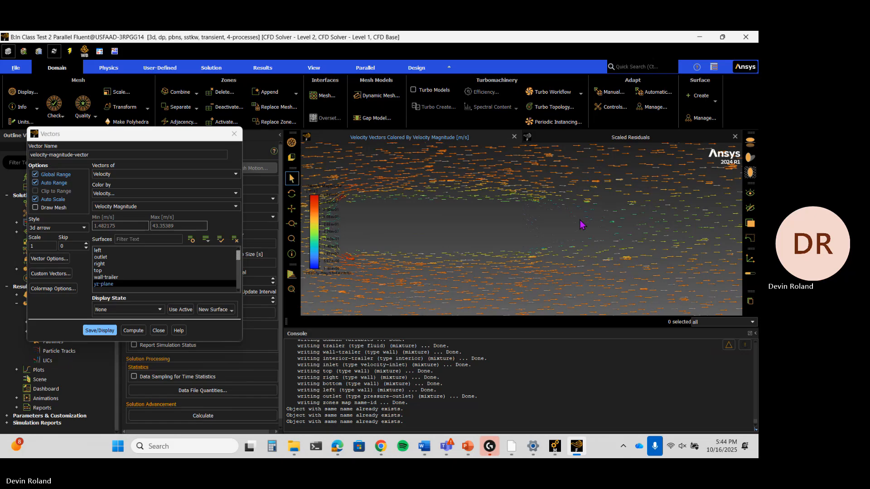
scroll(579, 225, down, 4)
scroll(558, 232, down, 2)
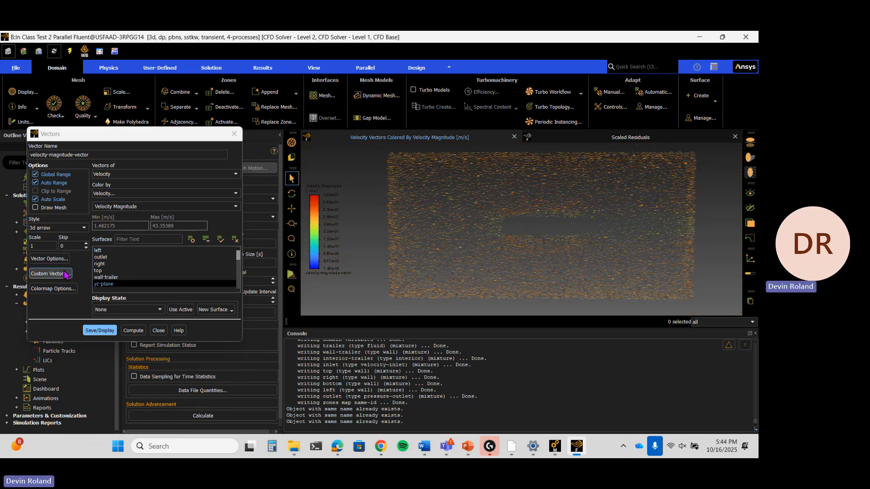
click(234, 134)
Start a new pathlines plot and name it velocity-mag-pathlines.
double_click(54, 342)
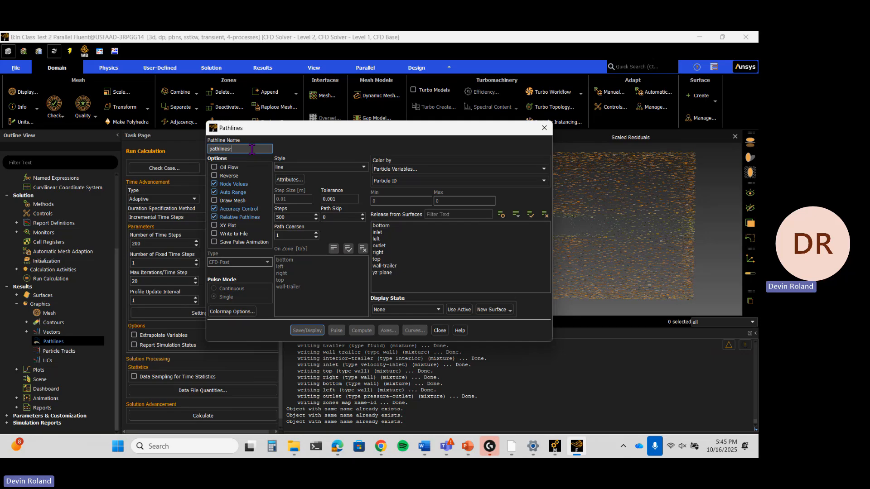
key(BackSpace)
key(BackSpace)
key(BackSpace)
key(BackSpace)
key(BackSpace)
key(BackSpace)
key(BackSpace)
key(BackSpace)
key(BackSpace)
key(BackSpace)
text(velocity-mag-)
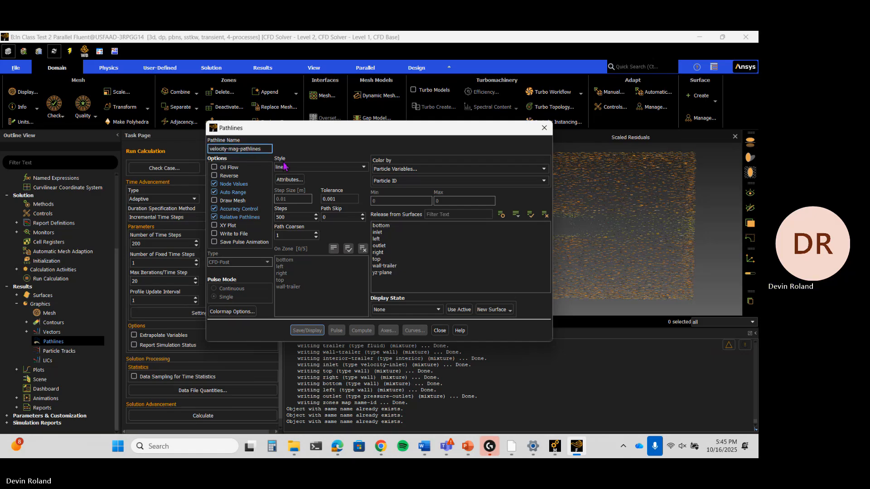
Colour the pathlines by velocity magnitude, release them from the yz-plane surface, and save and display the plot.
click(412, 171)
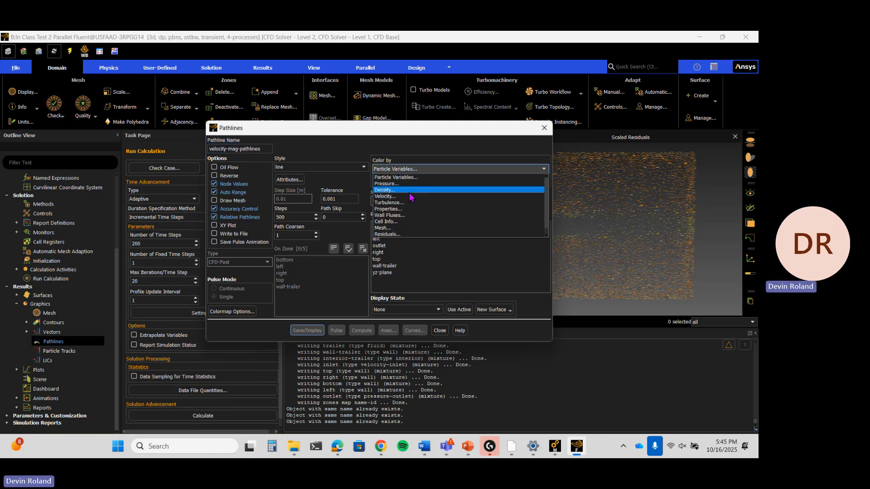
click(412, 190)
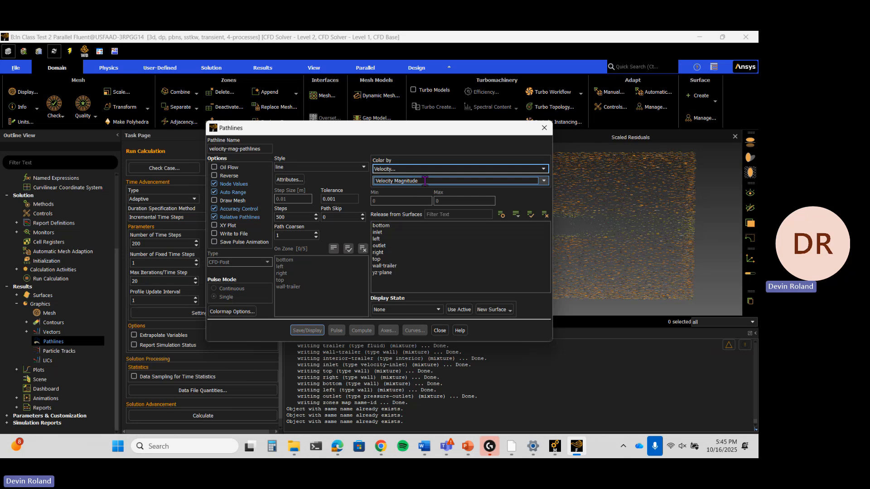
click(401, 272)
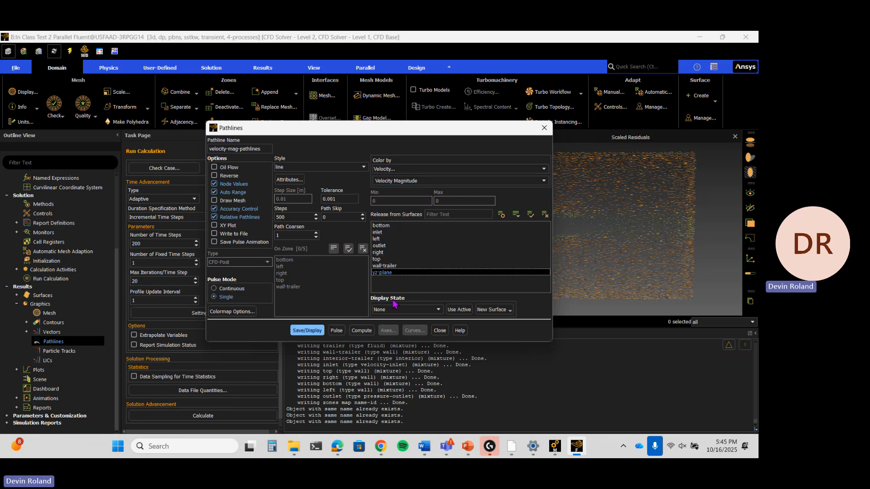
click(312, 333)
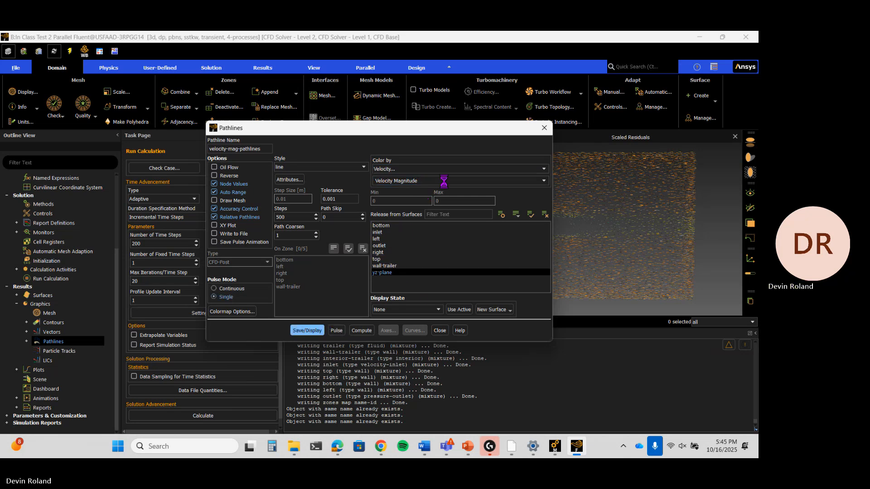
drag(479, 134, 275, 146)
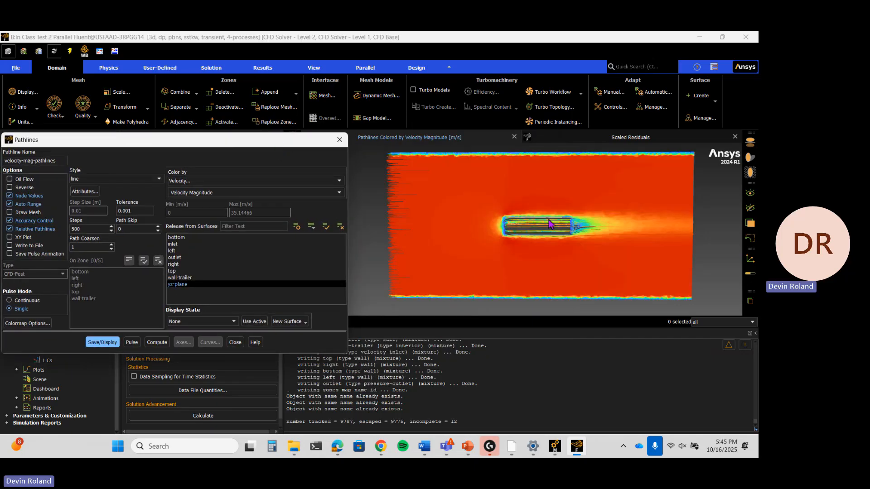
Examine the pathlines at the trailer's front, along its body and in its wake, then close the pathlines settings.
scroll(516, 228, up, 5)
scroll(514, 225, up, 2)
click(460, 228)
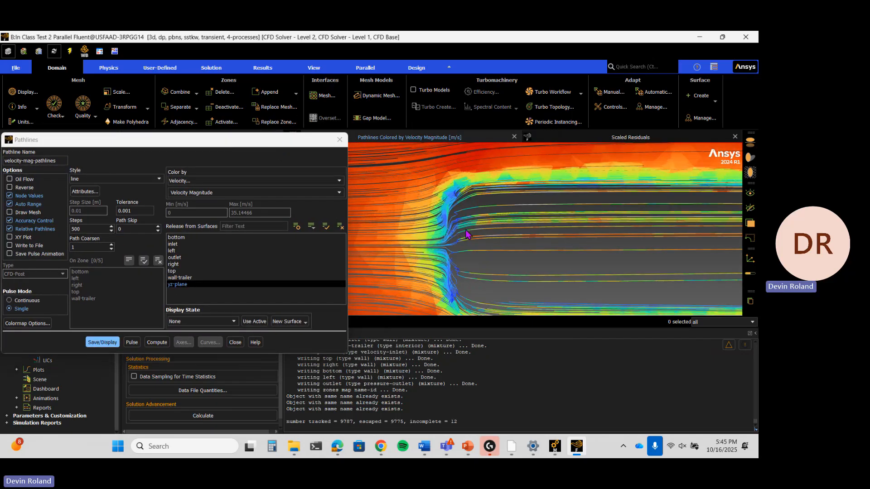
drag(454, 226, 547, 240)
scroll(639, 251, up, 5)
scroll(661, 247, down, 4)
drag(604, 245, 653, 235)
scroll(646, 241, down, 5)
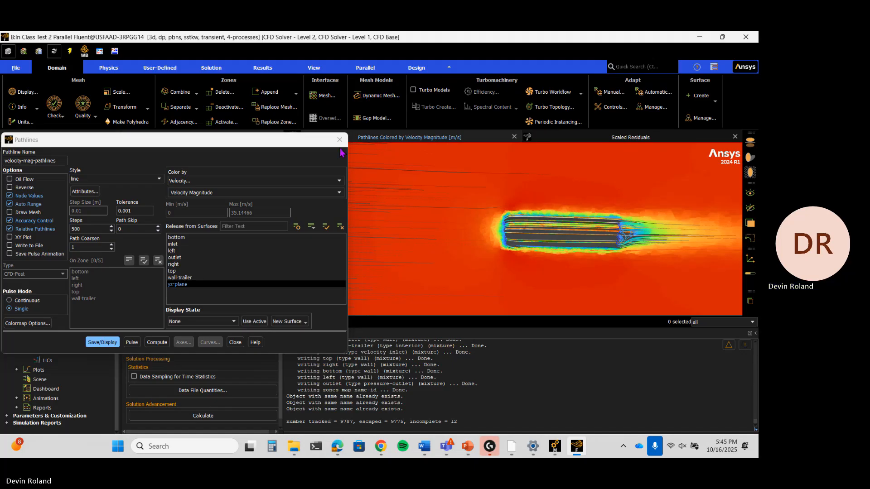
drag(298, 145, 333, 148)
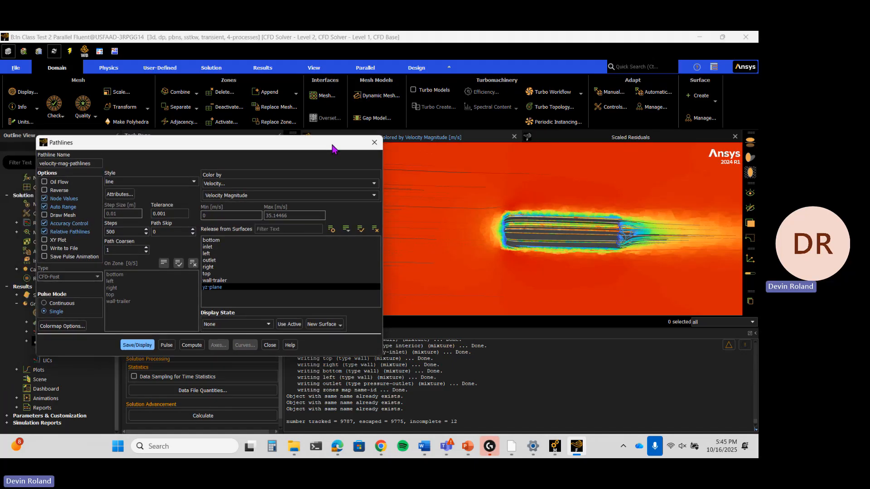
click(376, 146)
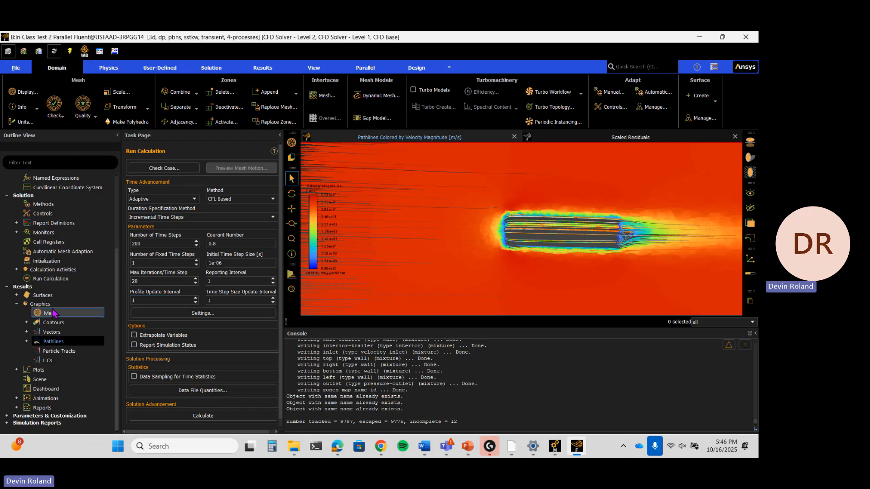
Save the project using the settings changes for current and future calculations, then quit Fluent and return to Workbench.
click(16, 68)
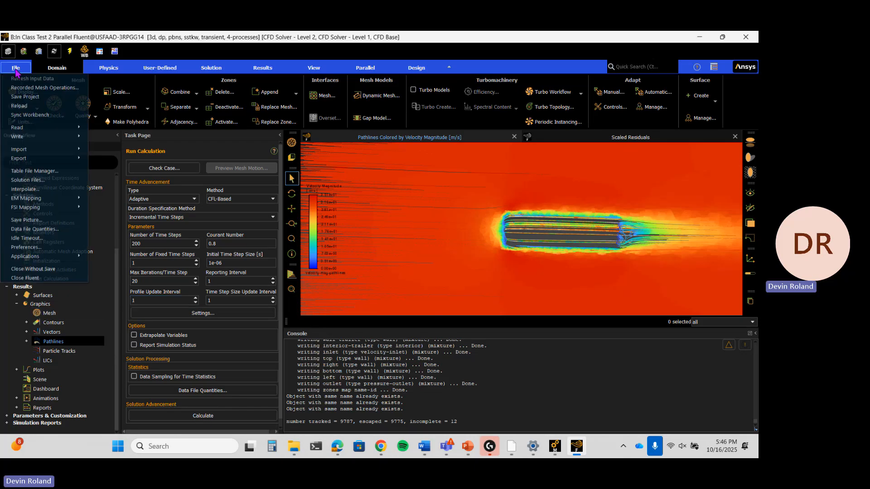
click(26, 97)
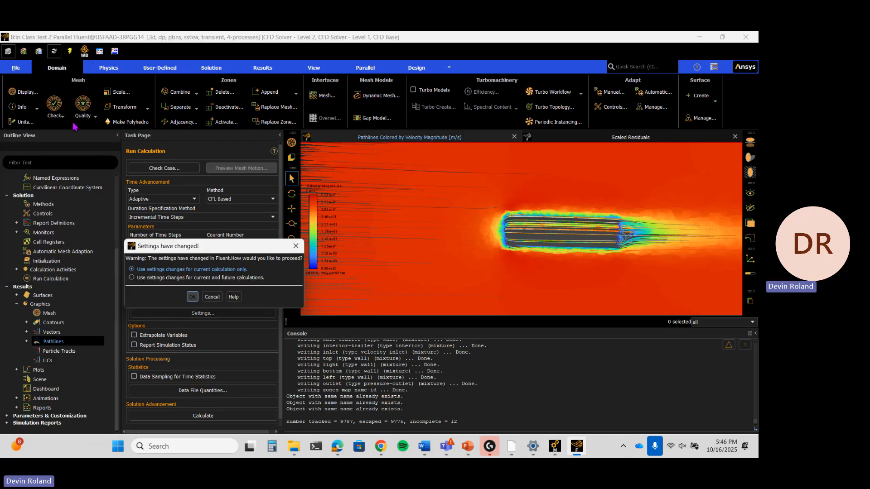
click(133, 277)
click(197, 297)
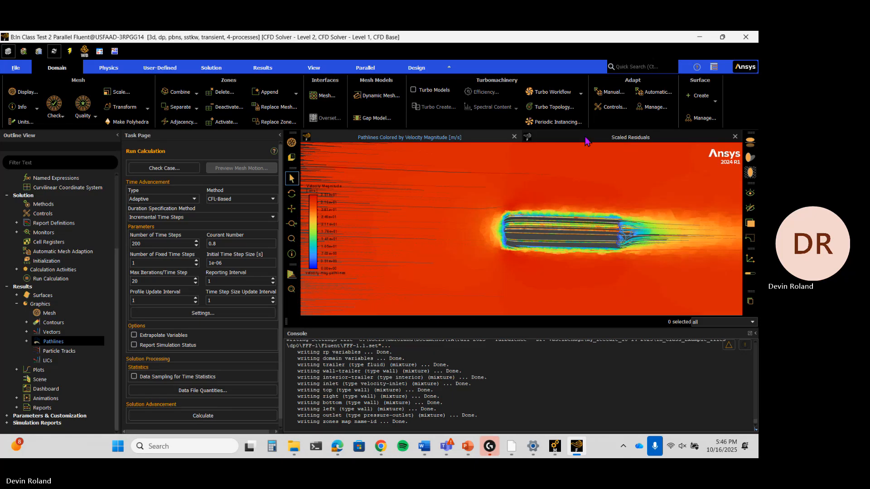
click(748, 39)
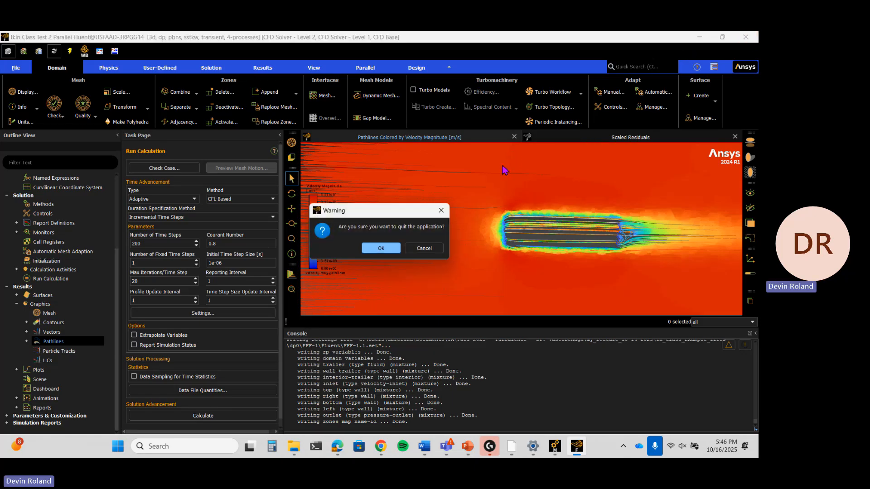
click(391, 250)
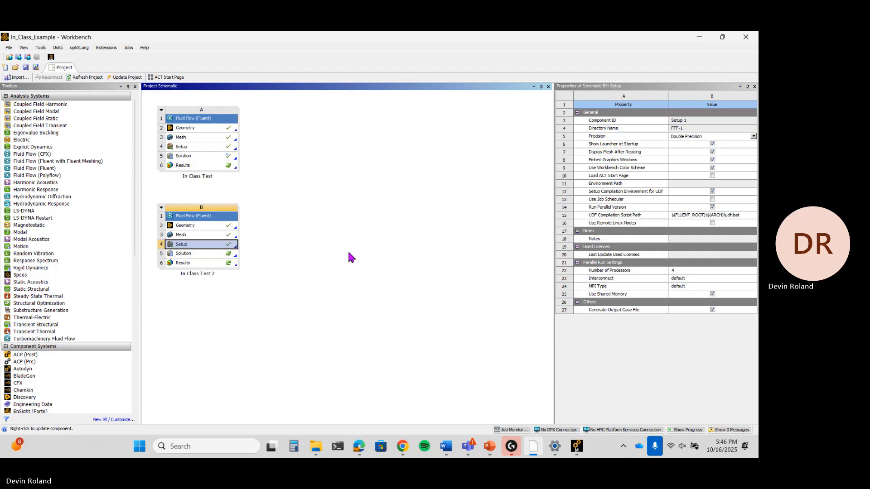
Rename system B in the project schematic as In Class Test 2 K Omega SST.
double_click(210, 274)
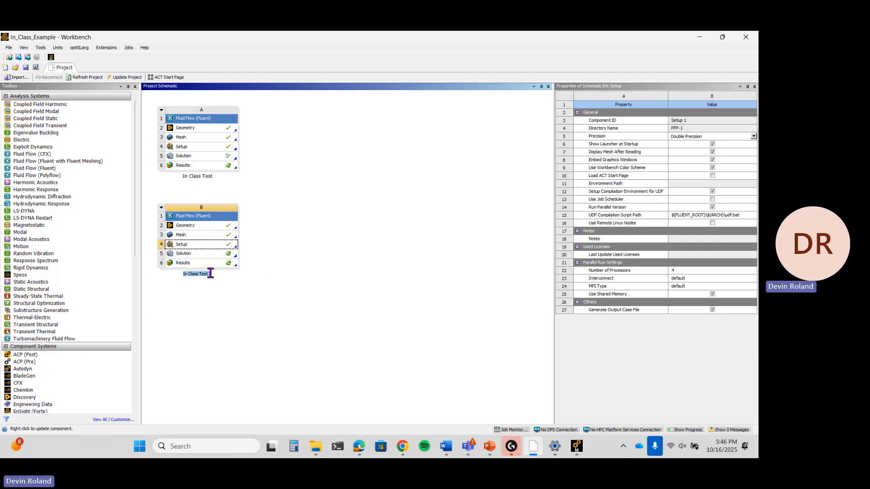
key(Return)
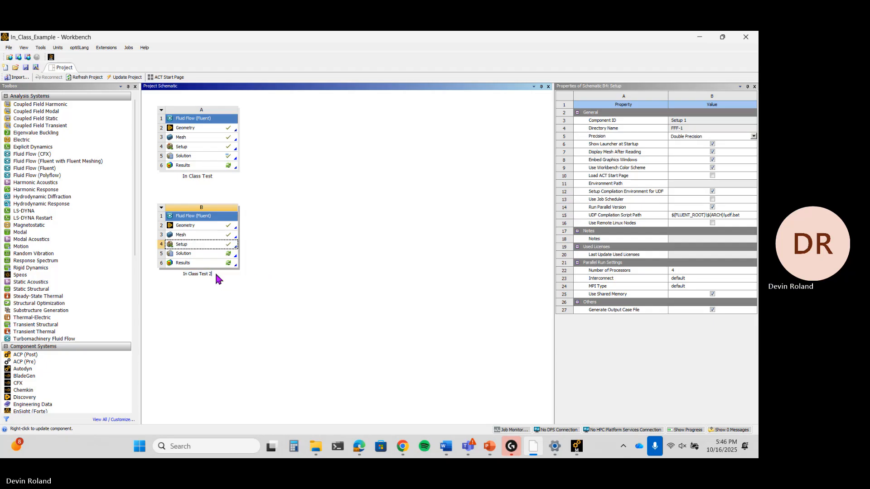
text(K)
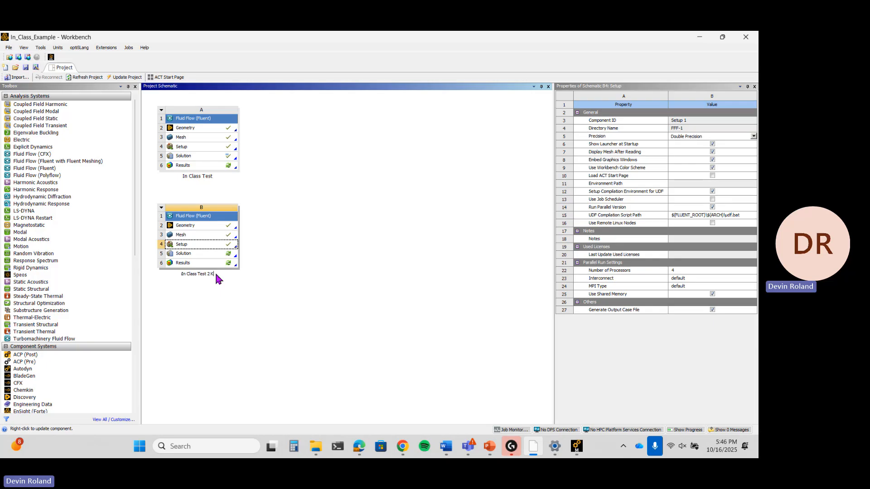
text( Omega)
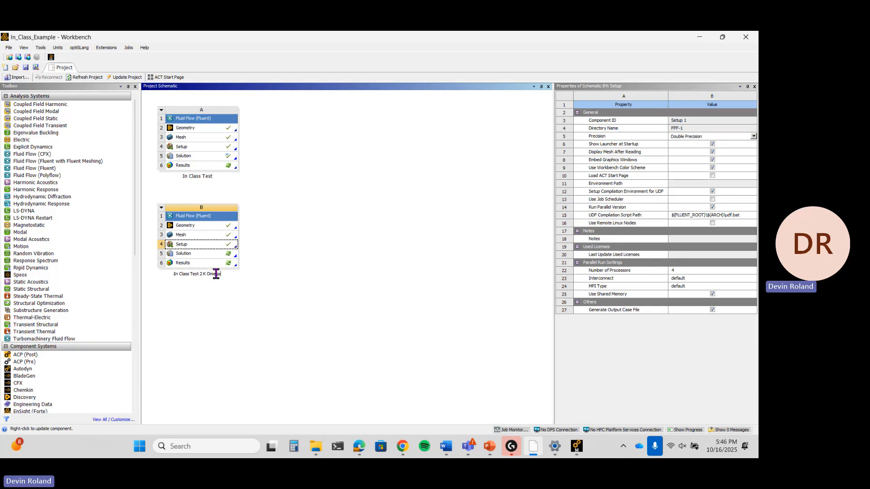
text( SST)
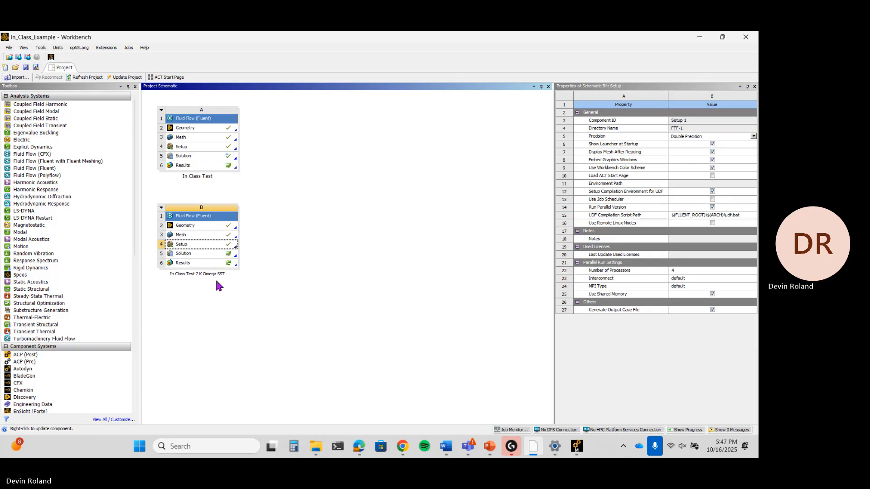
key(Return)
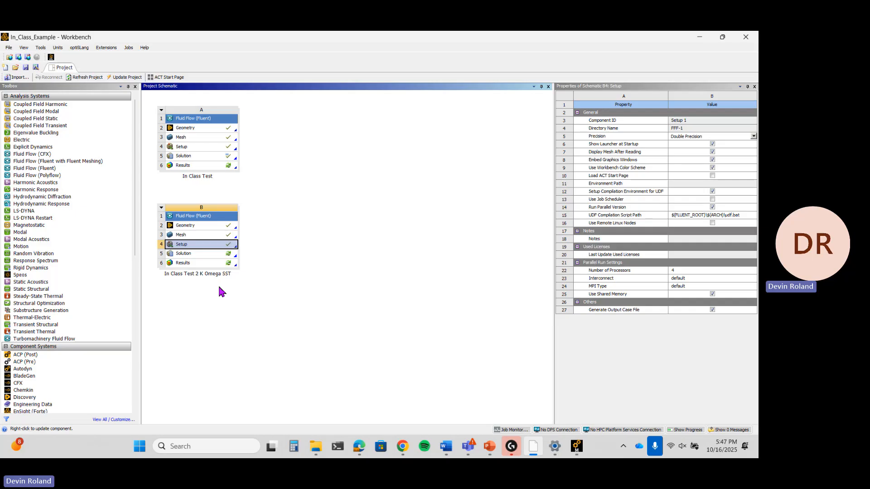
Duplicate the K Omega SST system and rename the duplicate as Copy of In Class Test 2 K epsilon.
click(161, 209)
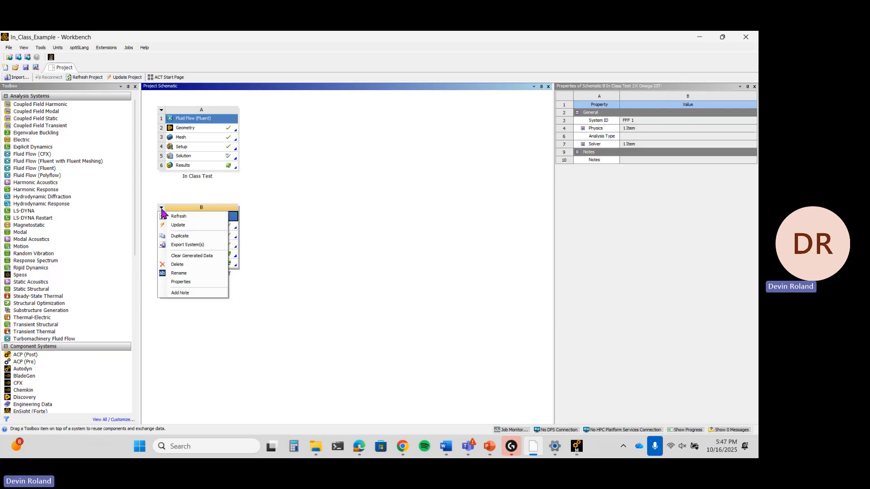
click(181, 235)
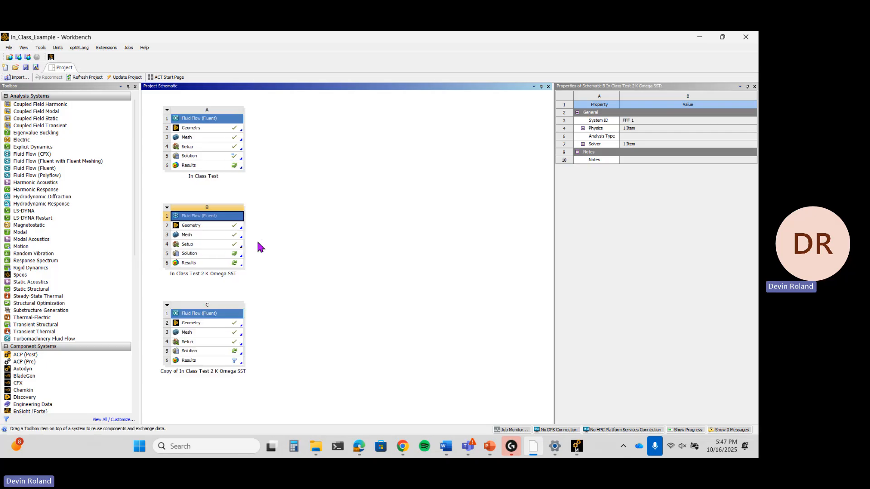
double_click(206, 370)
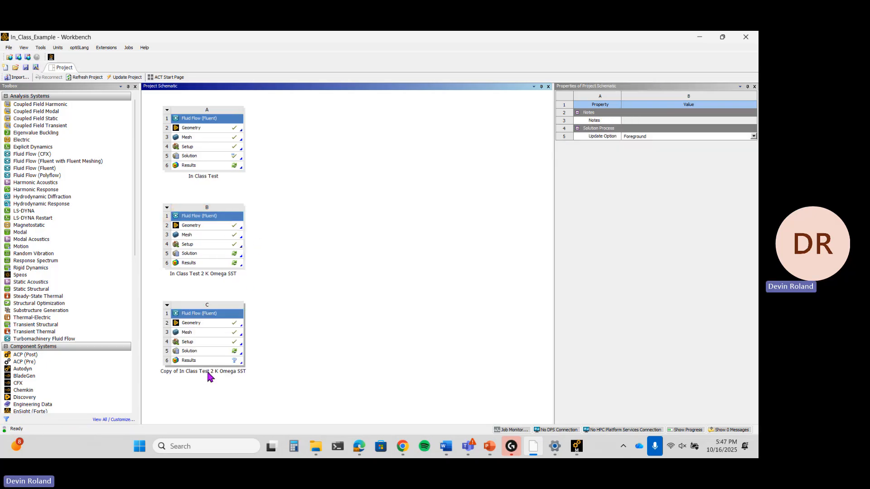
key(End)
key(BackSpace)
key(BackSpace)
key(BackSpace)
key(BackSpace)
key(BackSpace)
key(BackSpace)
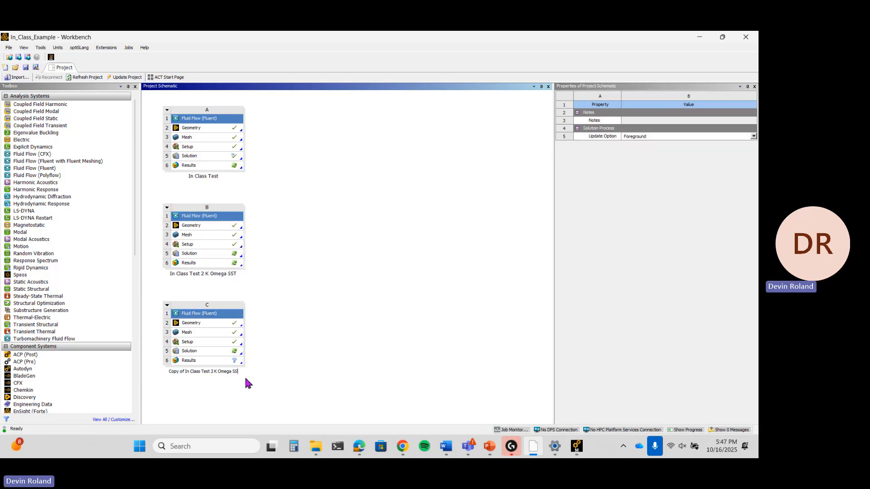
key(BackSpace)
key(BackSpace)
key(BackSpace)
key(BackSpace)
key(BackSpace)
text(LE)
key(BackSpace)
key(BackSpace)
text(K epl)
key(BackSpace)
text(silon)
key(Return)
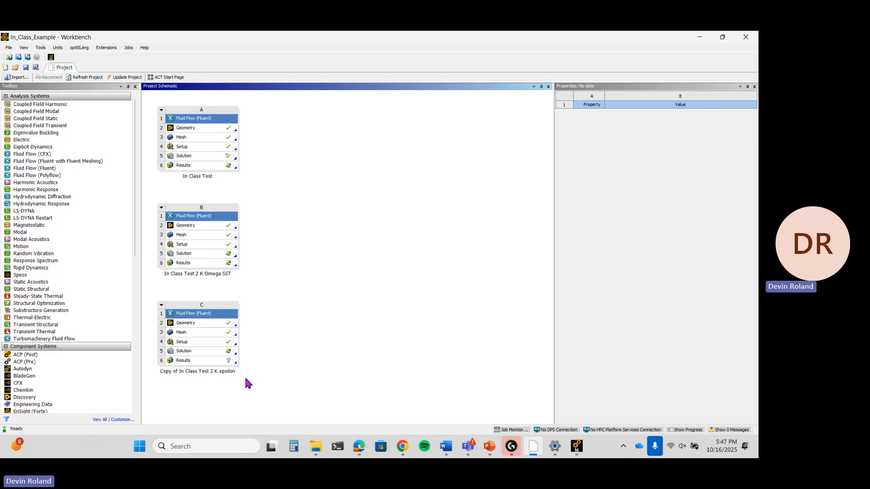
Open the Solution cell of the K epsilon copy for editing in Fluent and dismiss the Key Behavioral Changes notice.
right_click(203, 351)
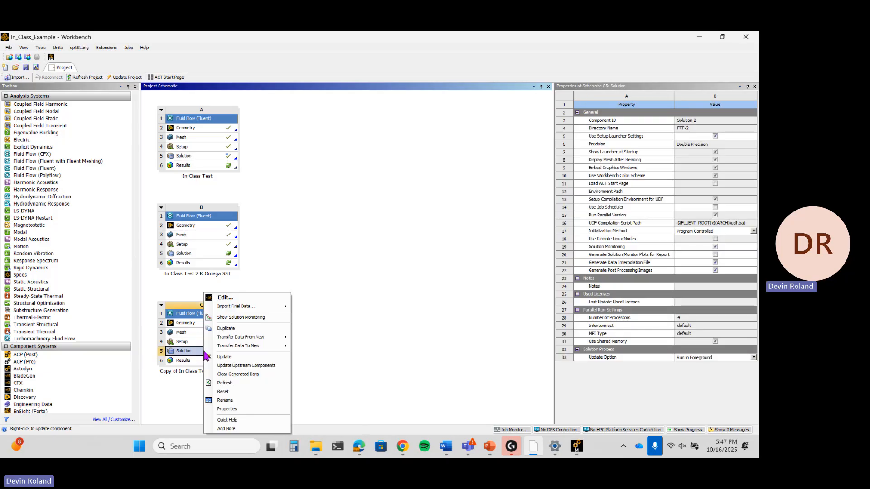
click(245, 299)
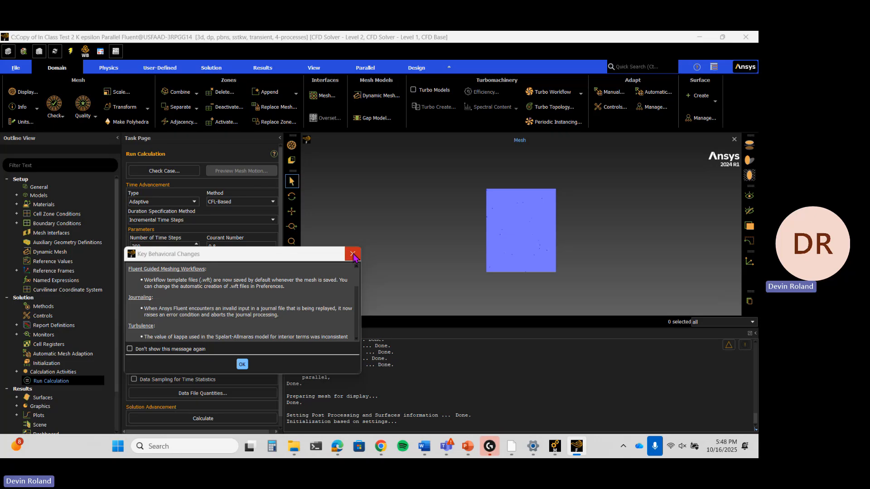
click(242, 365)
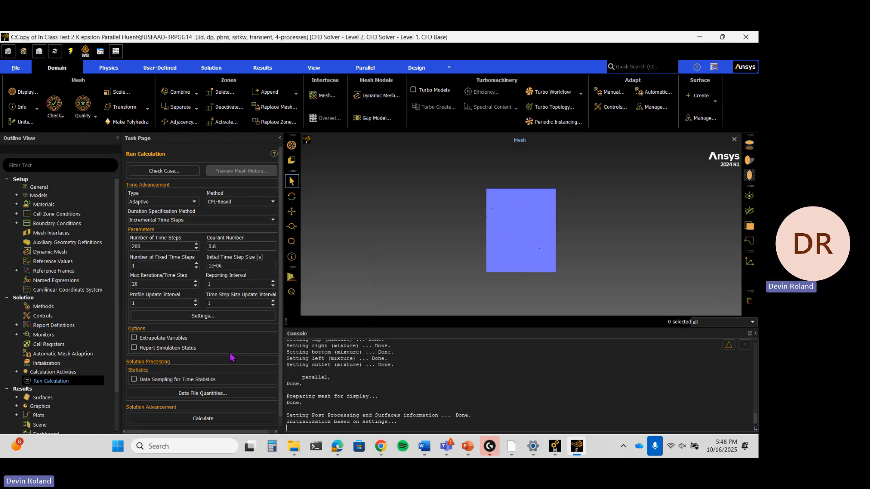
Switch the time advancement to Fixed with the User-Specified method and set the time step size to 0.01 s.
click(235, 202)
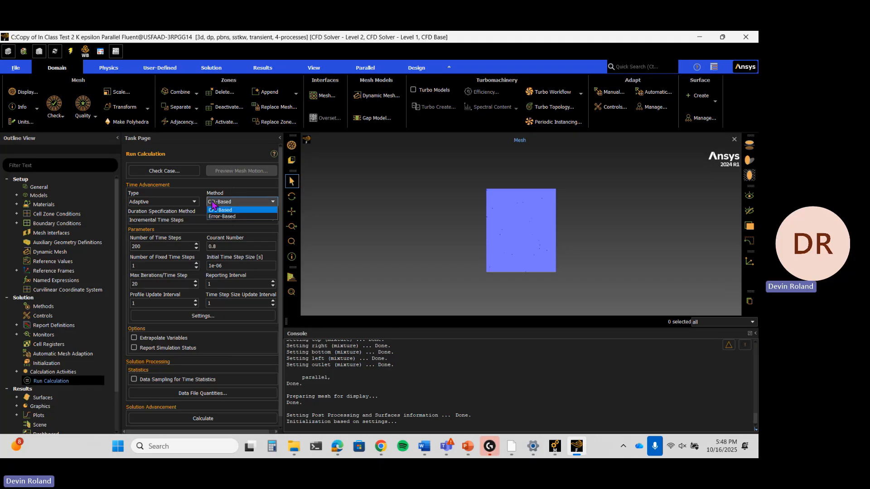
click(187, 202)
click(187, 210)
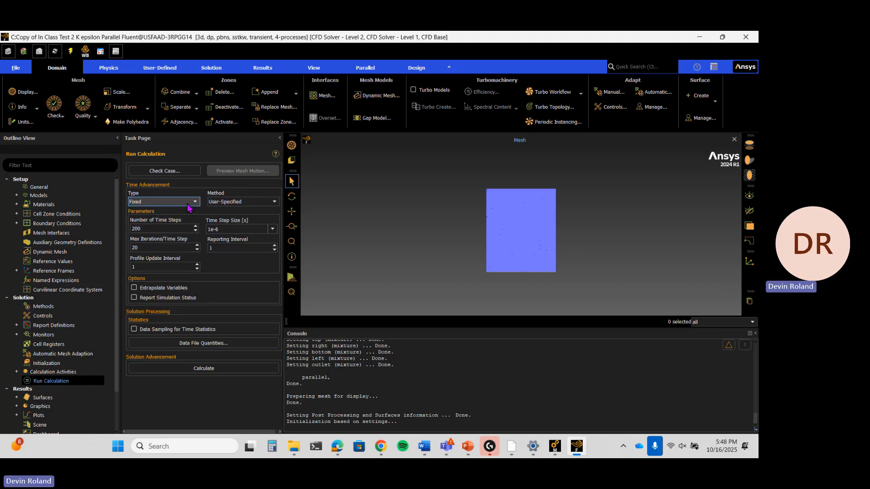
click(242, 229)
key(BackSpace)
key(BackSpace)
key(BackSpace)
key(BackSpace)
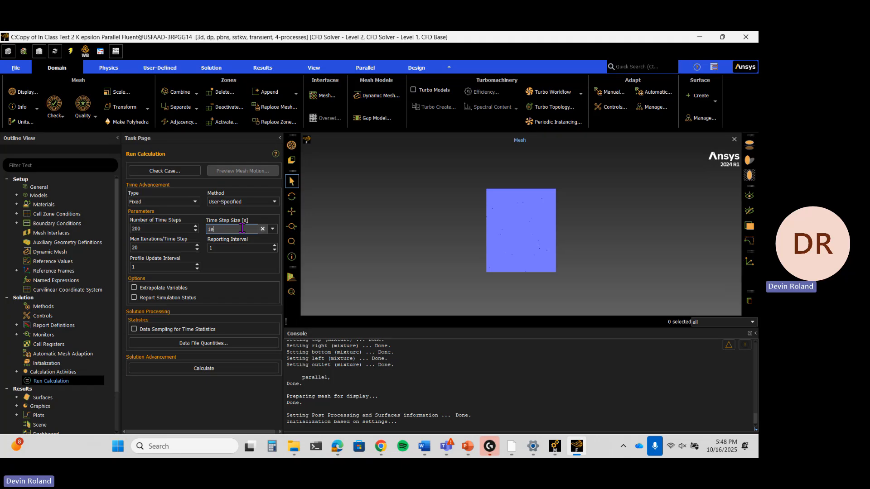
text(0)
click(248, 203)
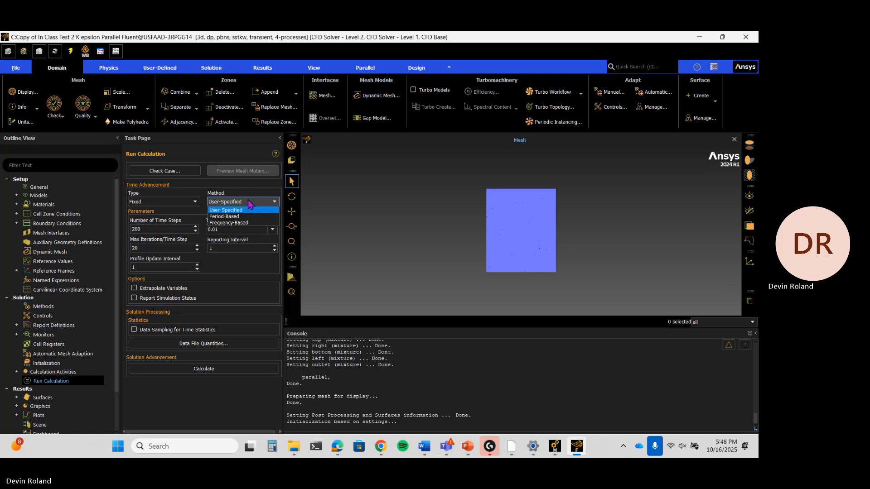
click(249, 201)
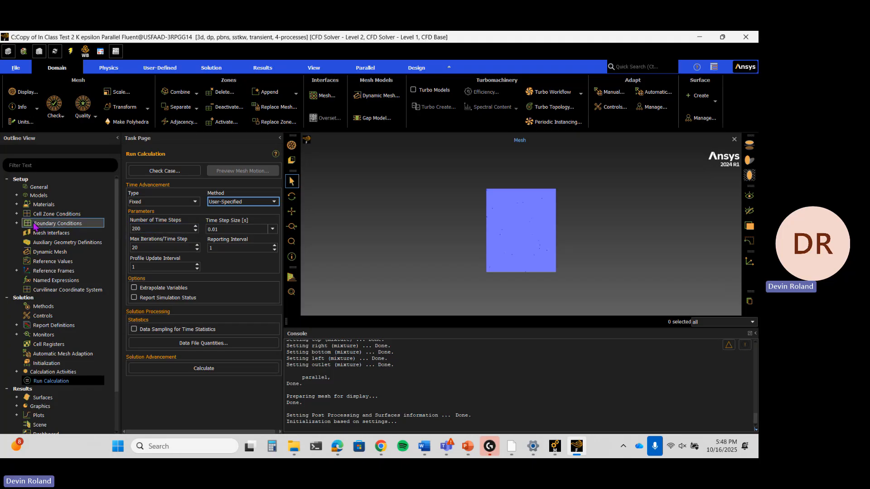
Change the viscous model to k-epsilon (2 eqn), Standard, with Standard Wall Functions.
click(16, 195)
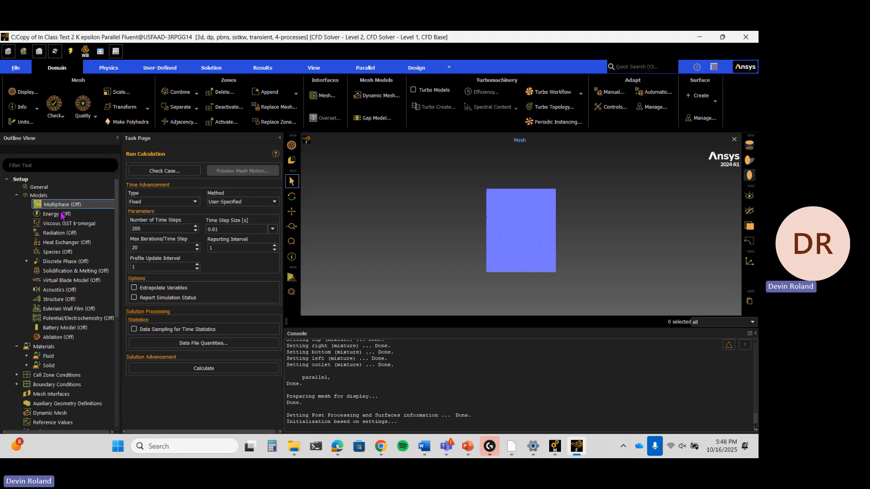
double_click(63, 224)
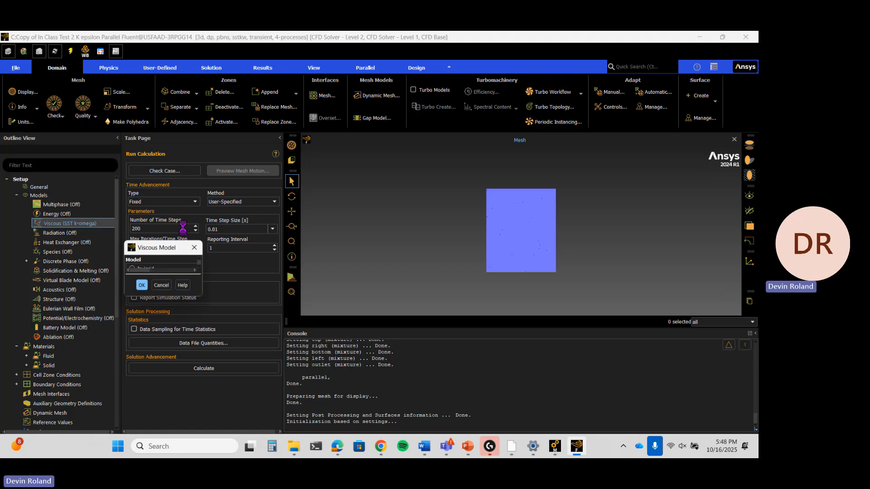
click(274, 129)
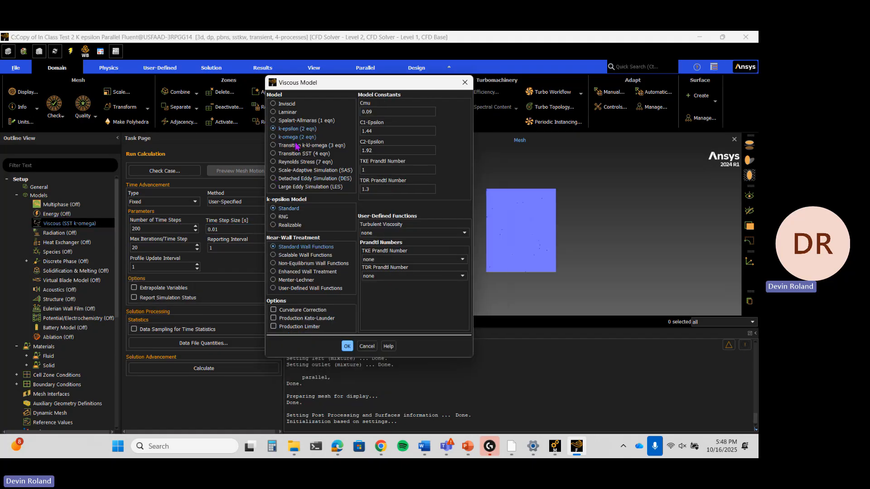
click(347, 346)
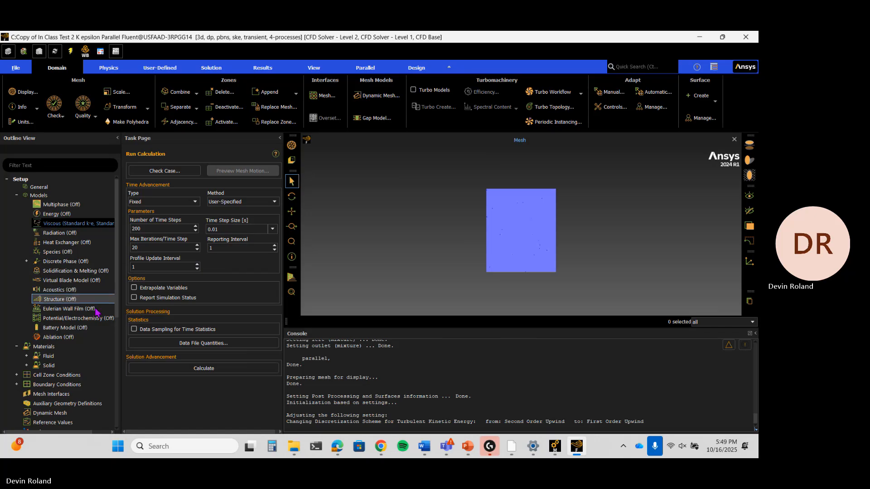
scroll(91, 317, down, 2)
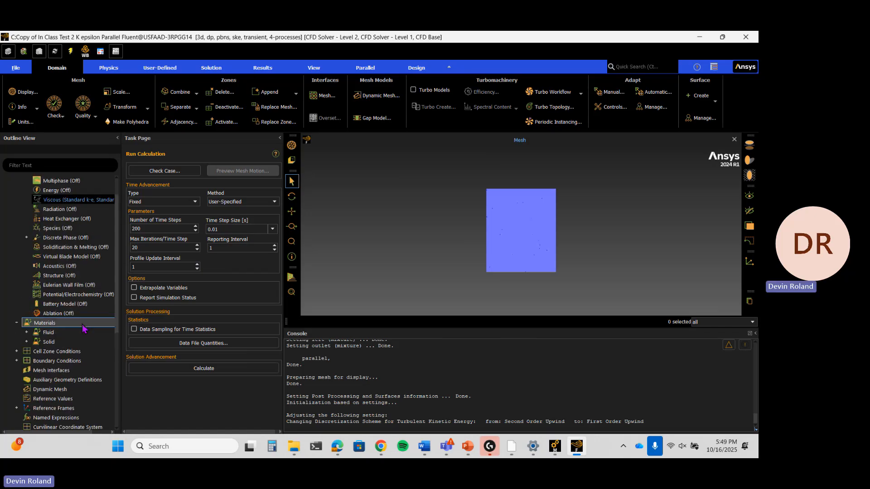
scroll(79, 325, up, 1)
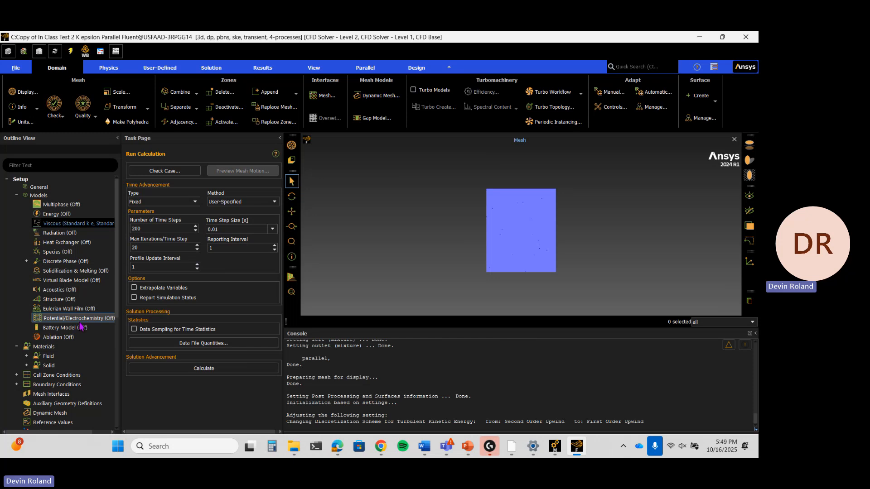
scroll(77, 328, down, 4)
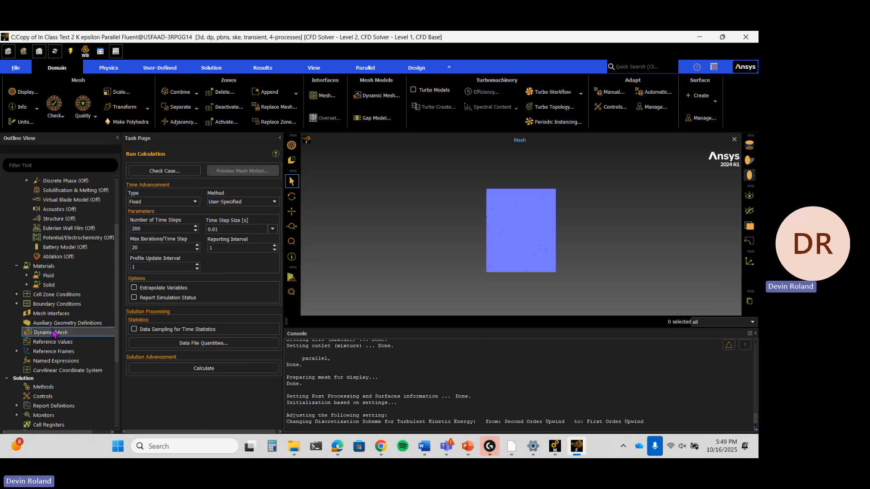
Initialize the solution with Standard Initialization, discarding the unsaved data, and start the transient calculation for 200 time steps.
scroll(53, 320, up, 1)
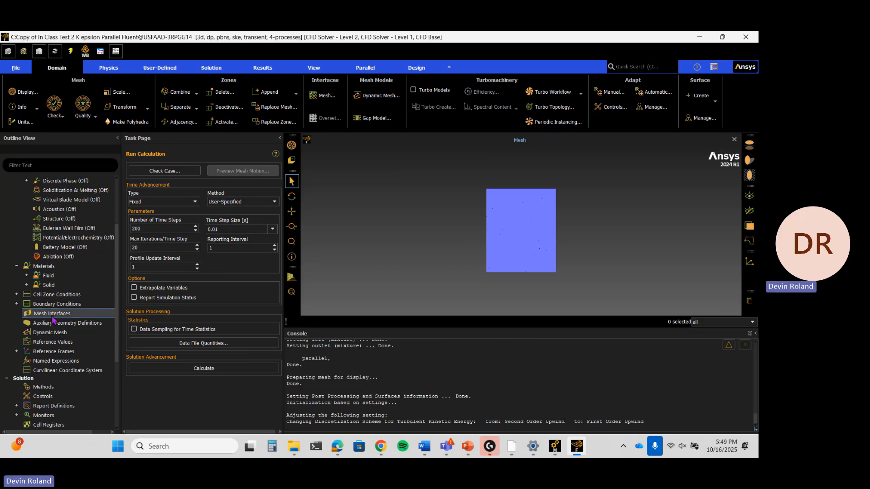
scroll(52, 317, down, 4)
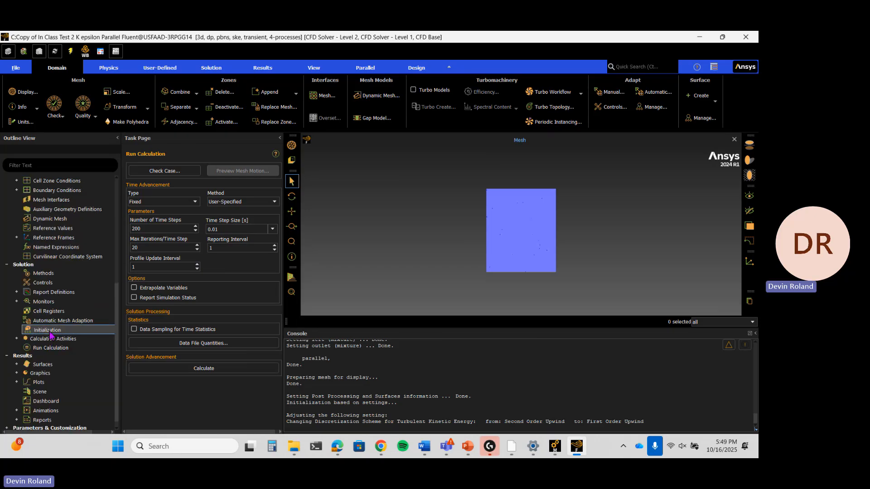
click(50, 332)
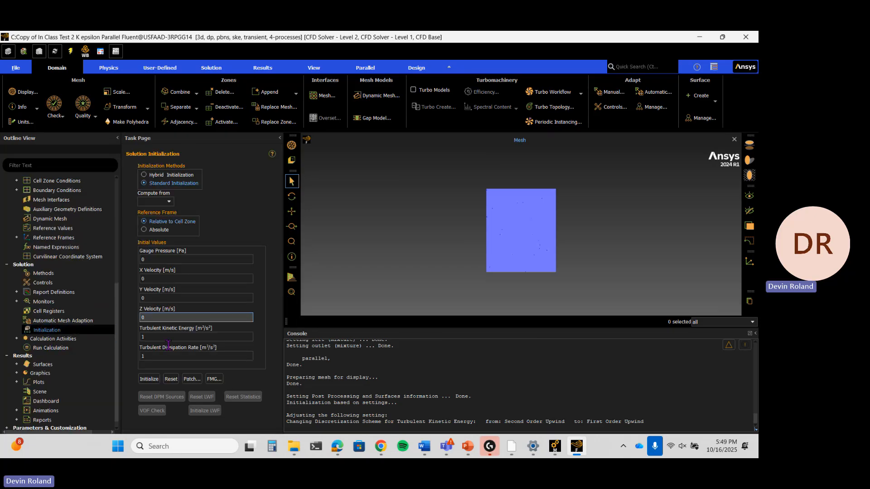
click(150, 379)
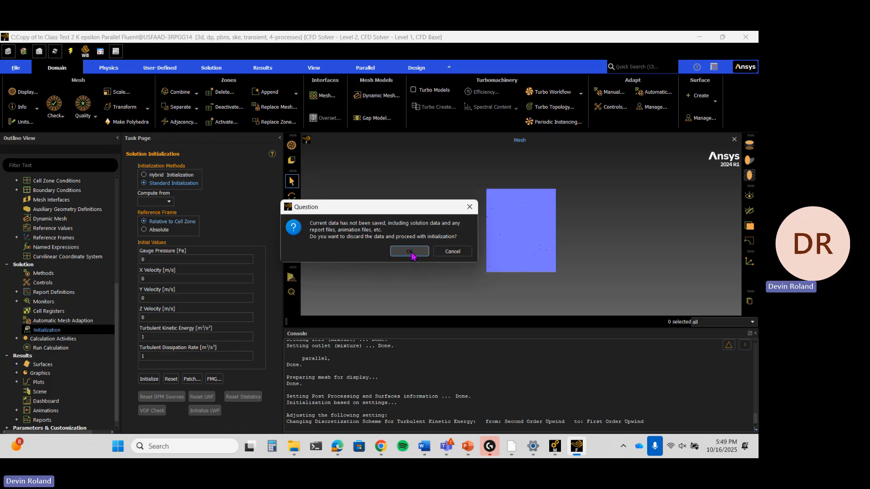
click(410, 252)
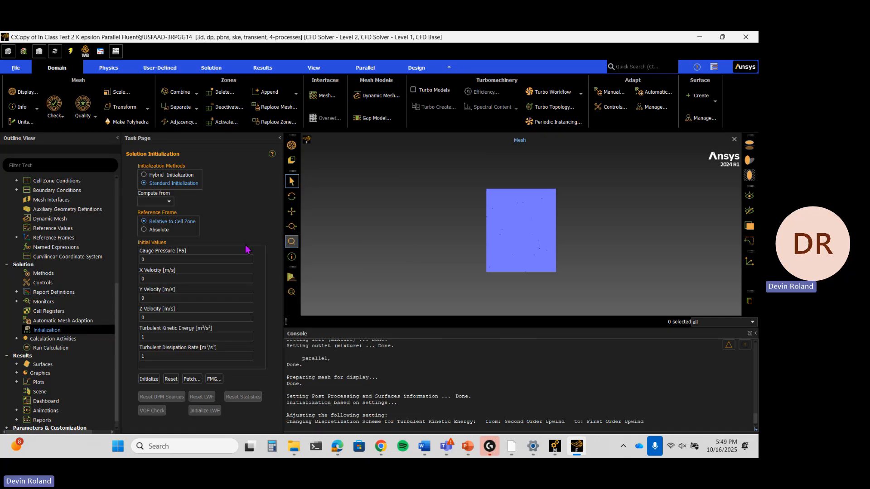
click(40, 348)
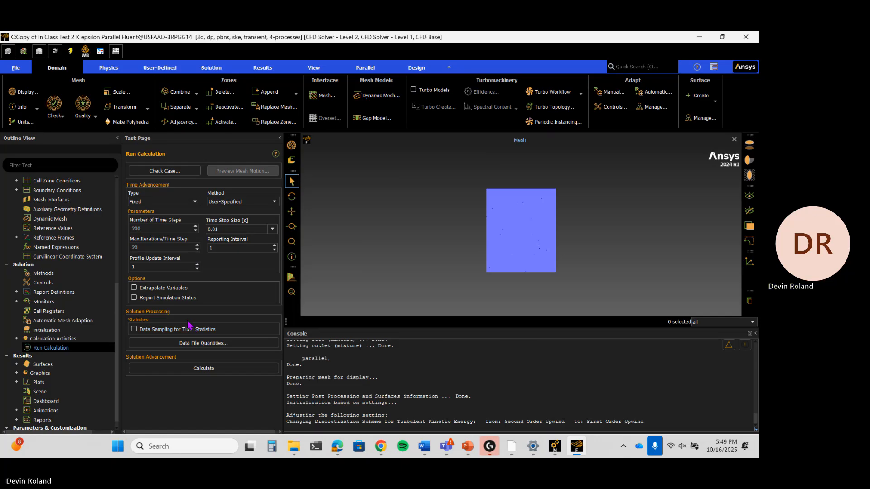
click(206, 368)
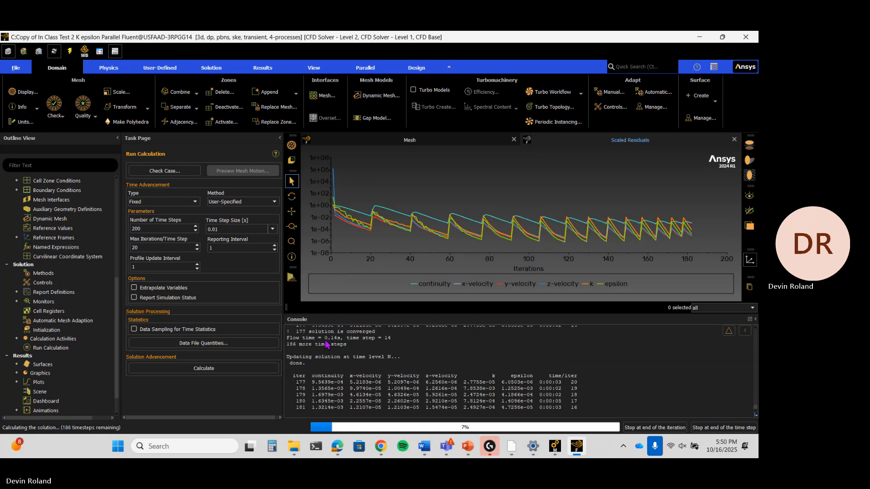
Open Alienware Command Center, examine the CPU and GPU temperatures and fan speeds on its performance page, and close it.
click(208, 447)
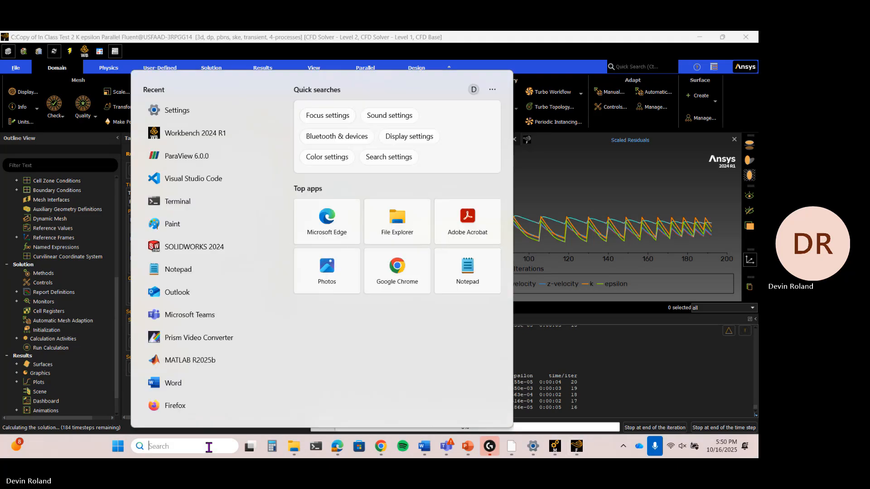
text(alie)
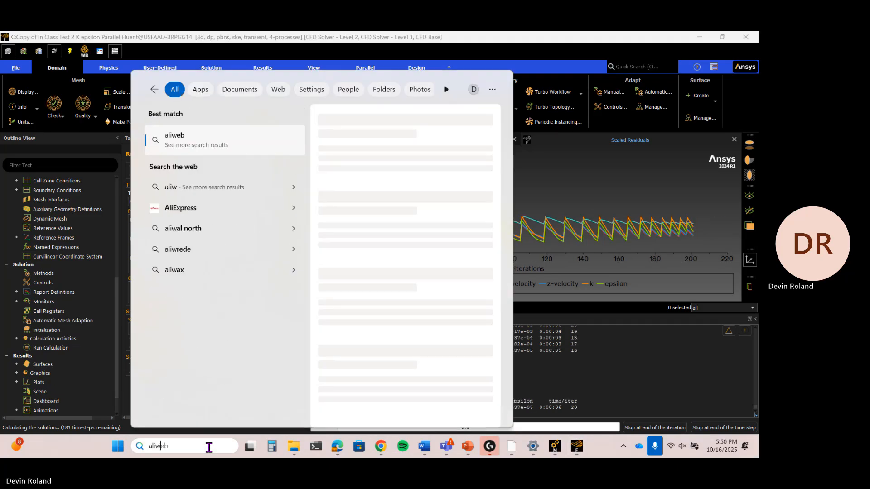
key(Return)
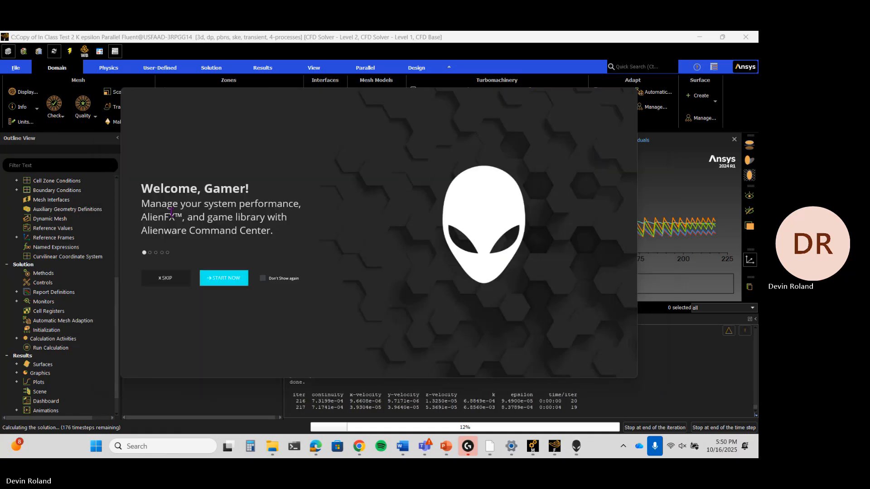
click(156, 282)
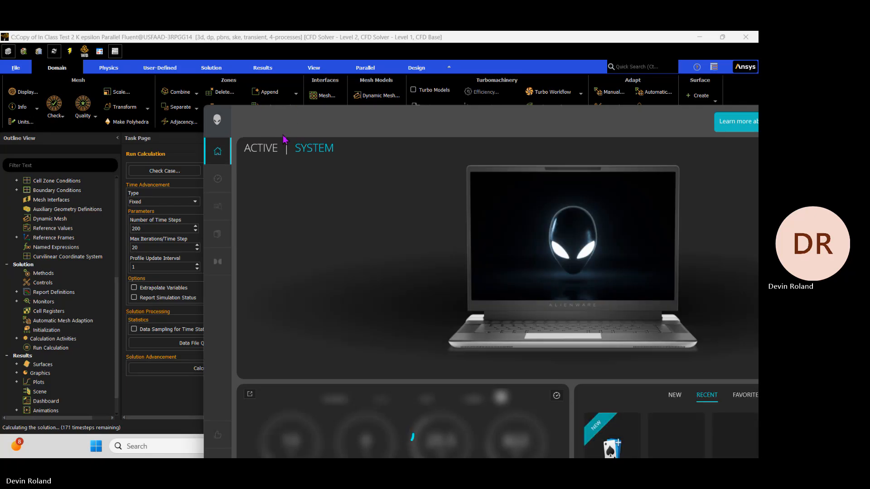
drag(300, 112, 222, 67)
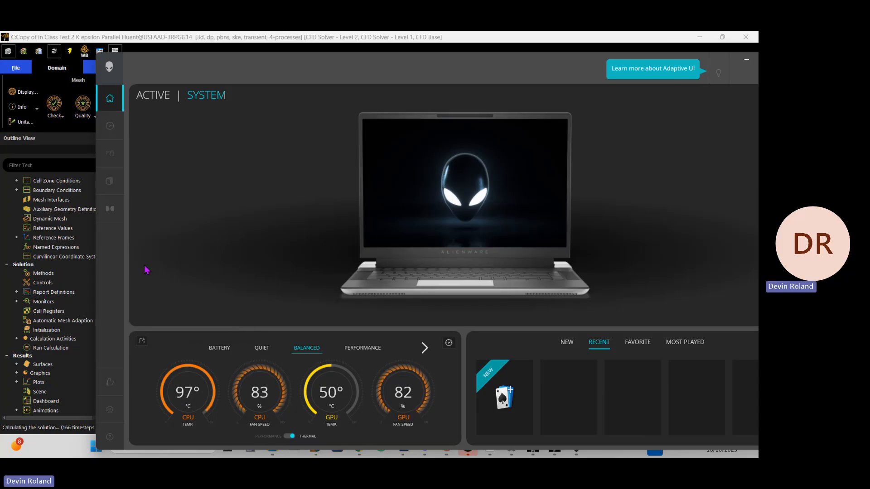
click(110, 127)
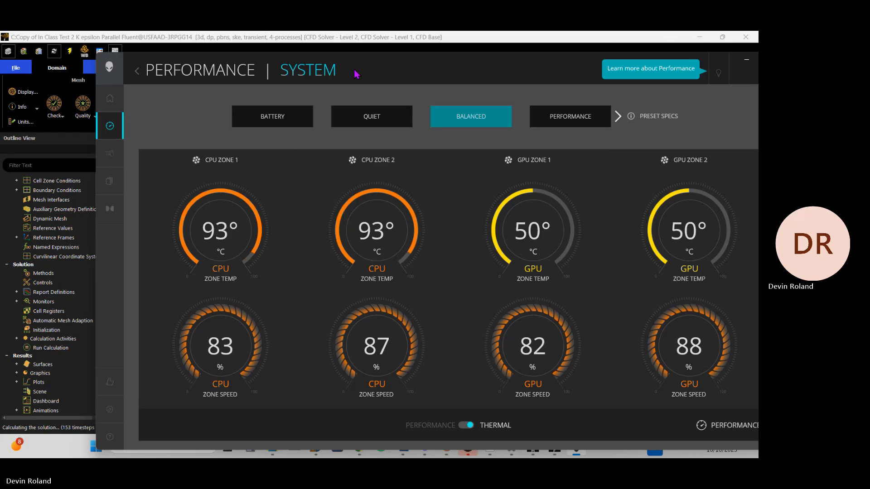
drag(356, 74, 307, 70)
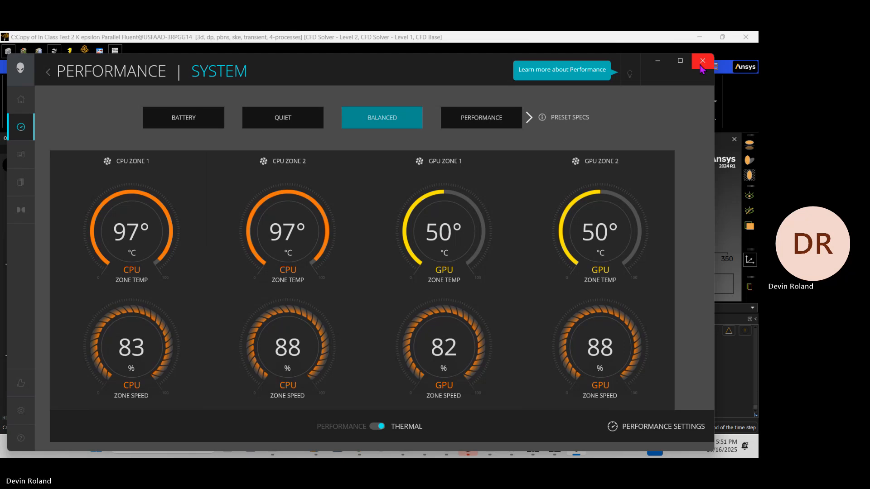
click(701, 63)
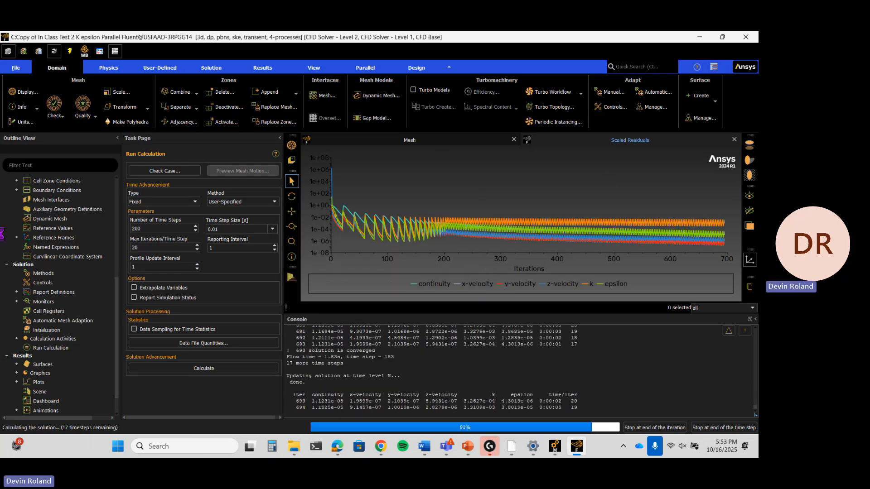
Dismiss the calculation complete notice and save the project.
scroll(58, 233, up, 7)
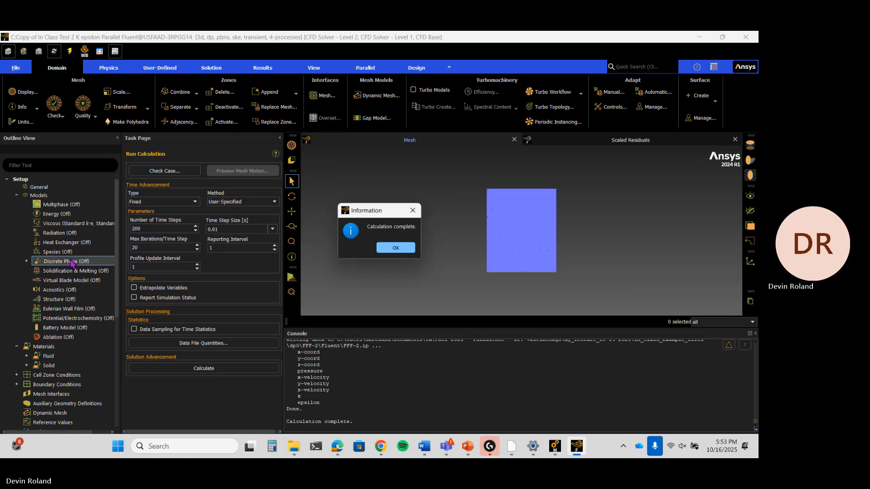
click(392, 249)
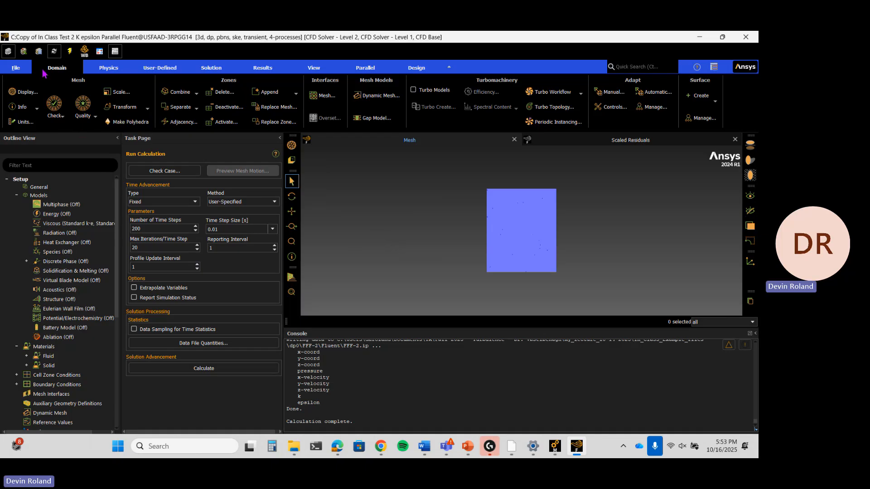
click(16, 67)
click(28, 97)
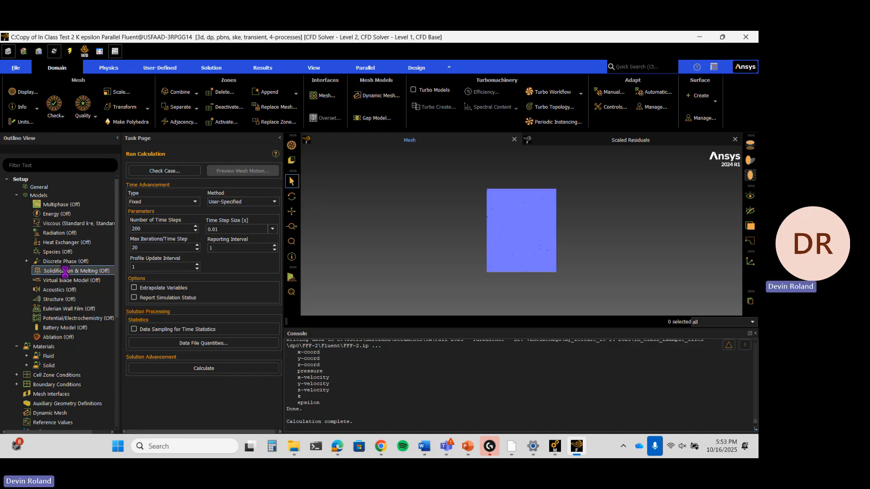
Expand the Graphics results to list the existing contour, vector and pathline definitions.
scroll(67, 275, down, 5)
scroll(66, 276, down, 3)
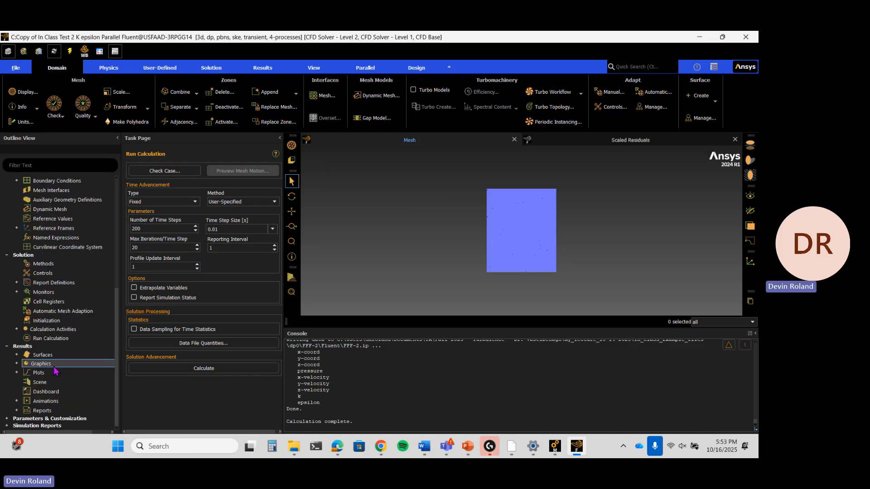
click(17, 364)
click(26, 382)
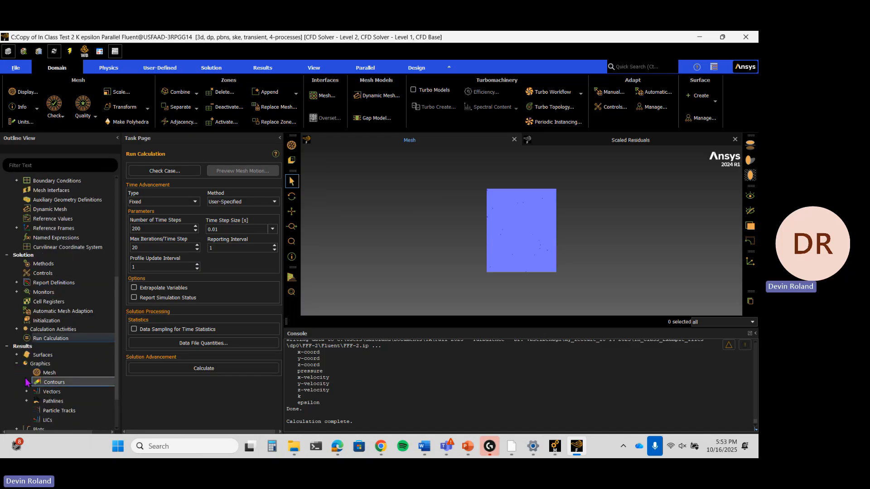
scroll(28, 382, down, 3)
click(26, 344)
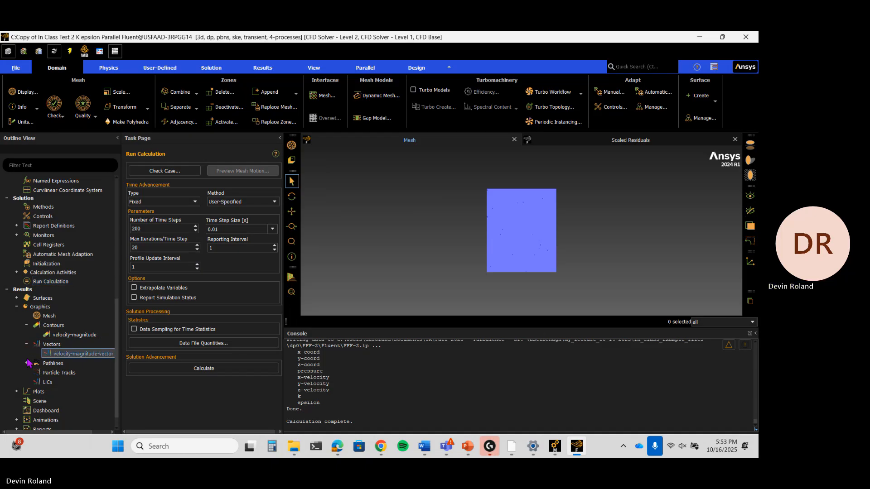
click(26, 363)
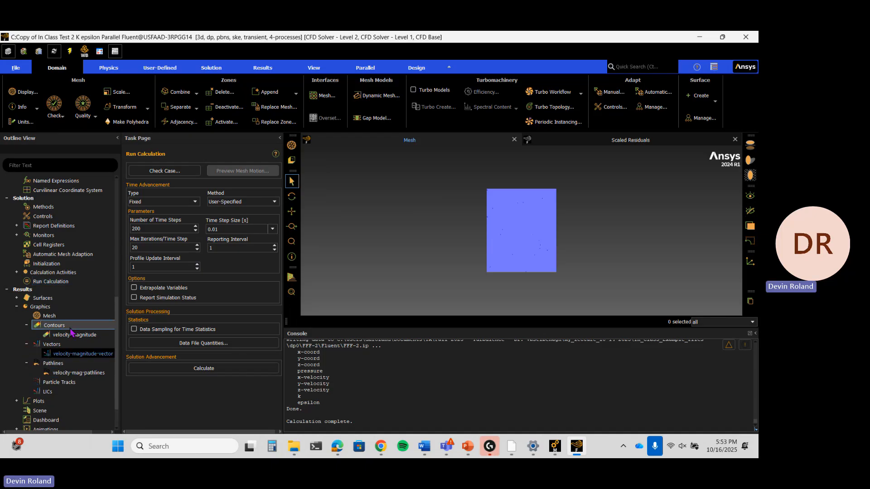
Display the velocity-magnitude contour on the yz-plane so the trailer and its wake are seen from the side.
double_click(70, 335)
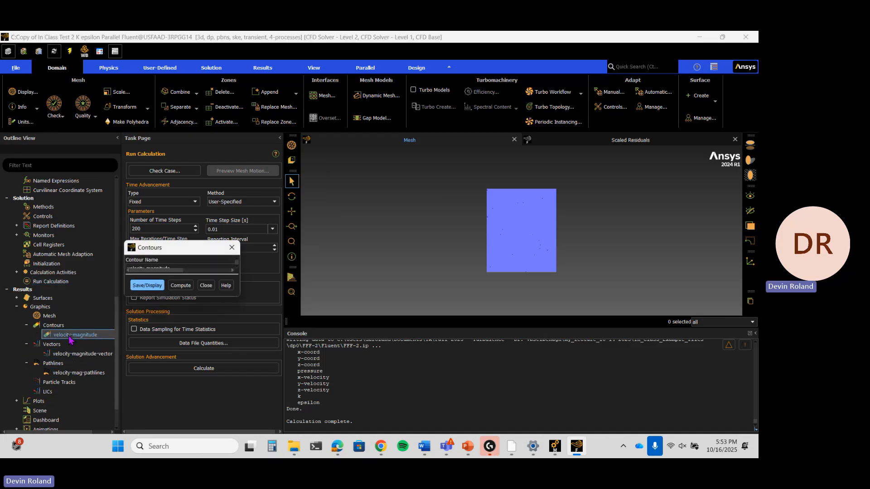
click(337, 320)
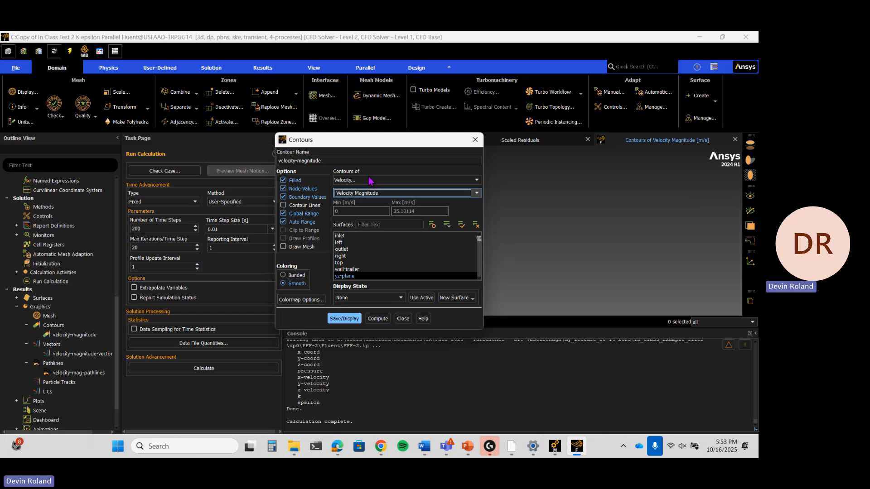
drag(371, 142, 173, 169)
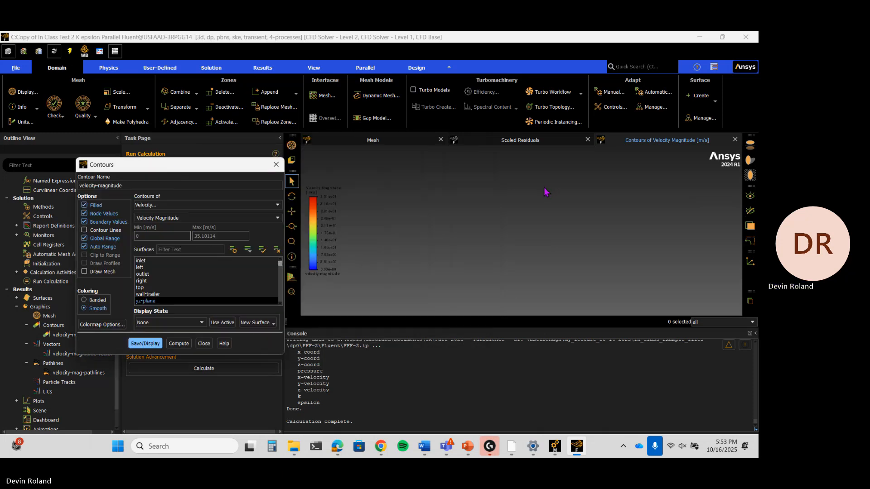
scroll(483, 237, up, 3)
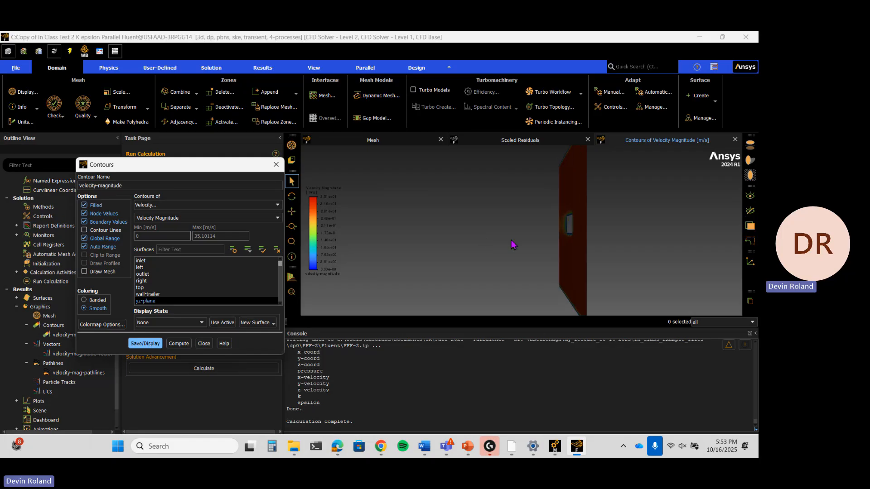
drag(521, 245, 540, 232)
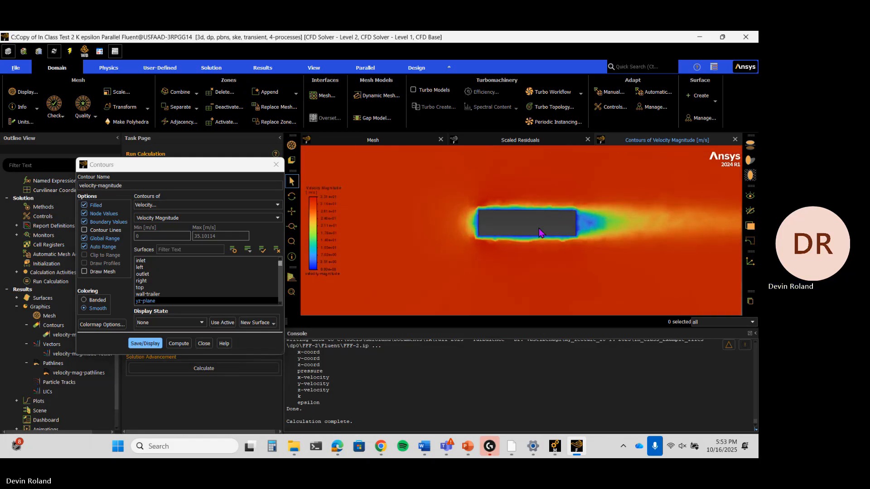
scroll(540, 232, down, 2)
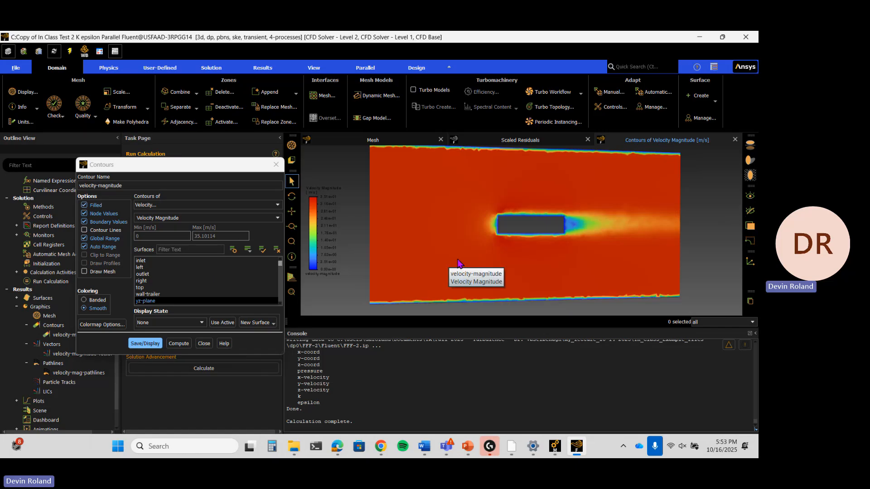
scroll(433, 259, down, 3)
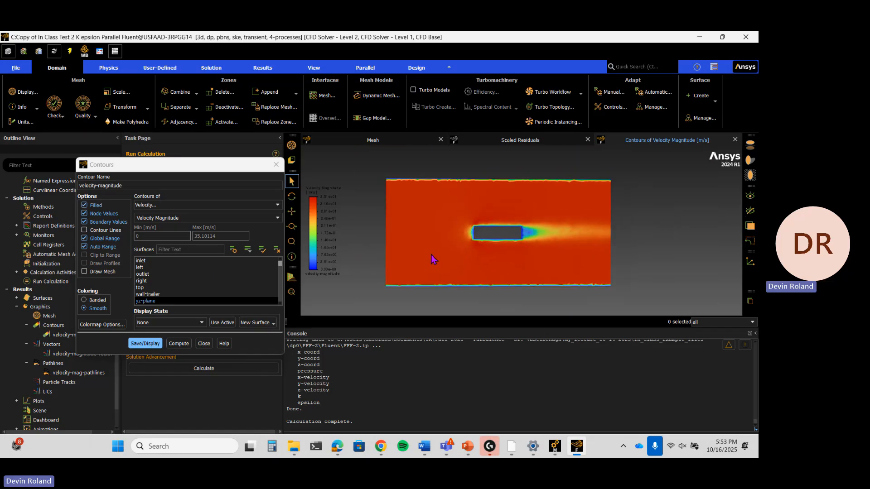
Start saving the velocity contour as a colour PNG picture with white background and browse to the my_lecture_10-14-2025 folder.
right_click(376, 246)
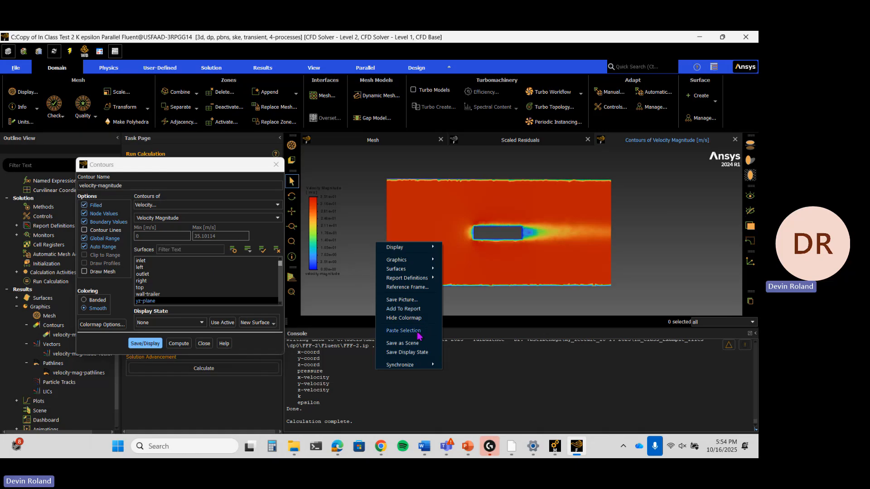
click(401, 300)
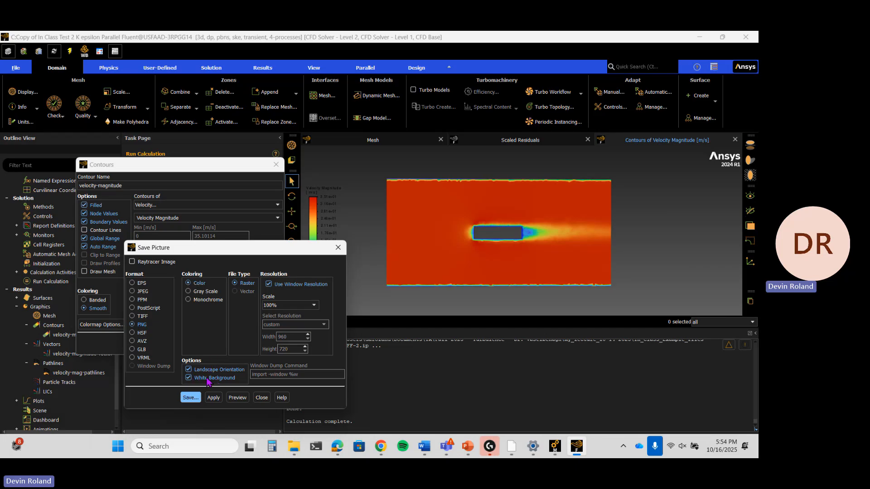
click(191, 398)
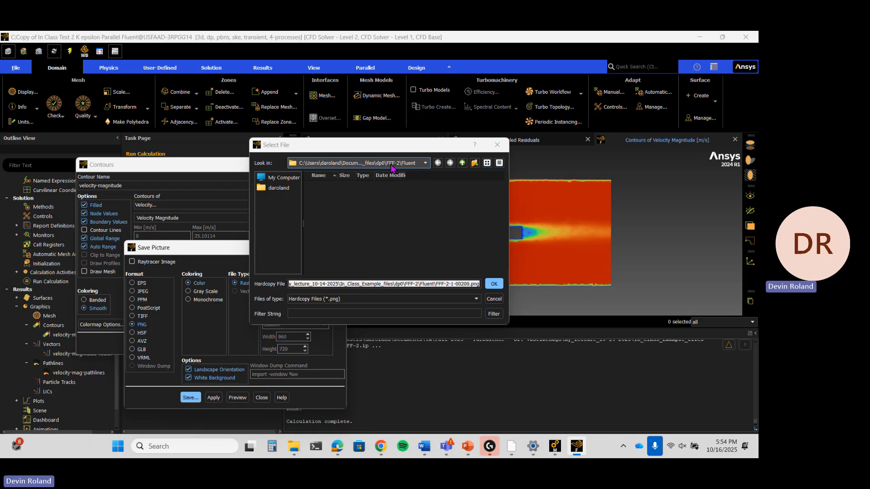
click(279, 188)
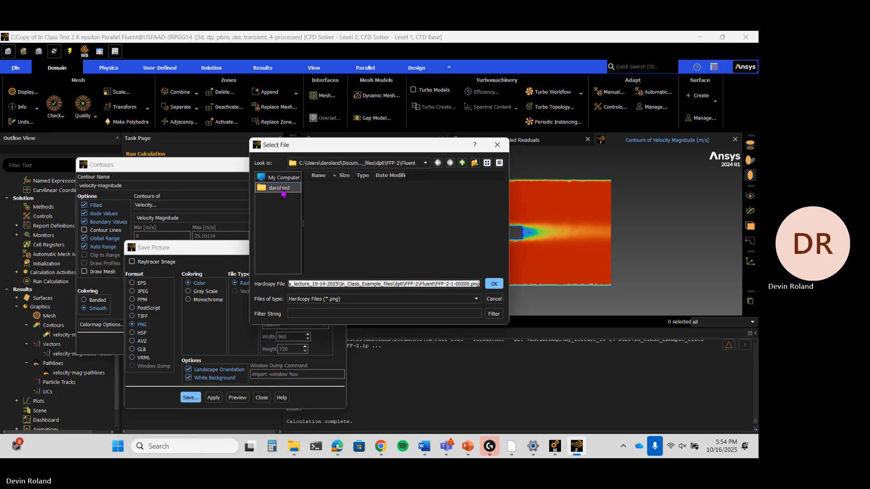
scroll(325, 235, down, 5)
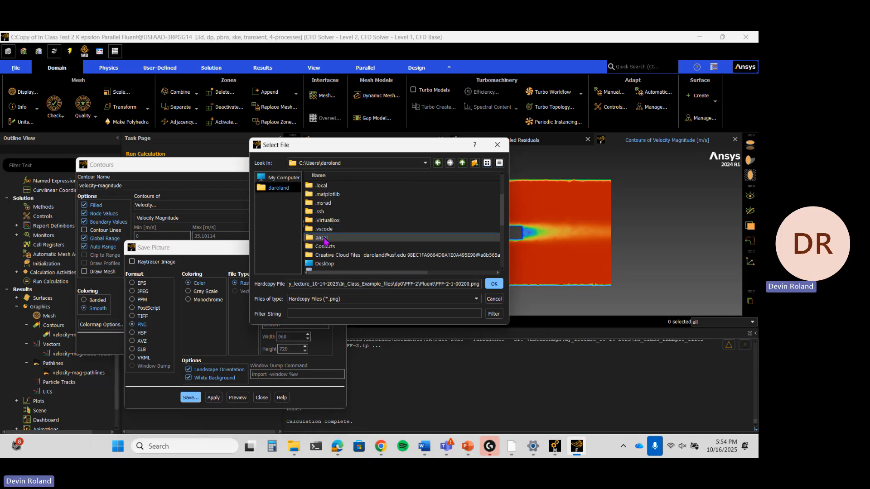
double_click(325, 220)
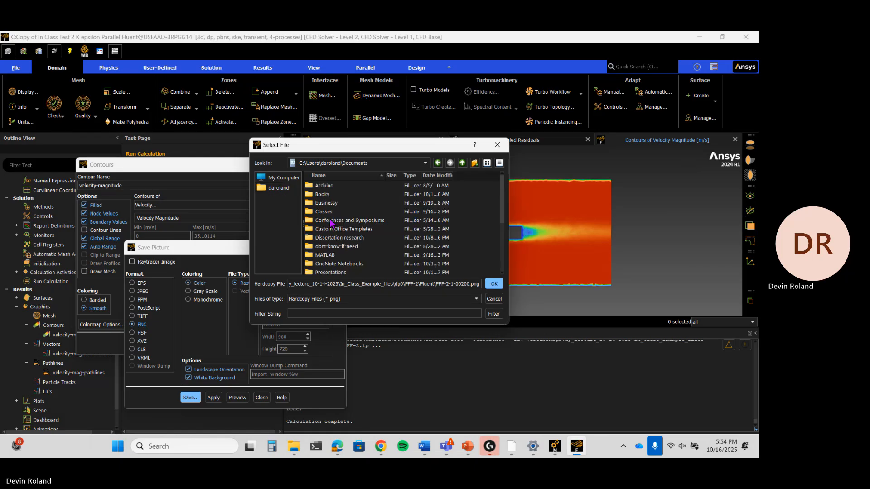
scroll(335, 229, down, 2)
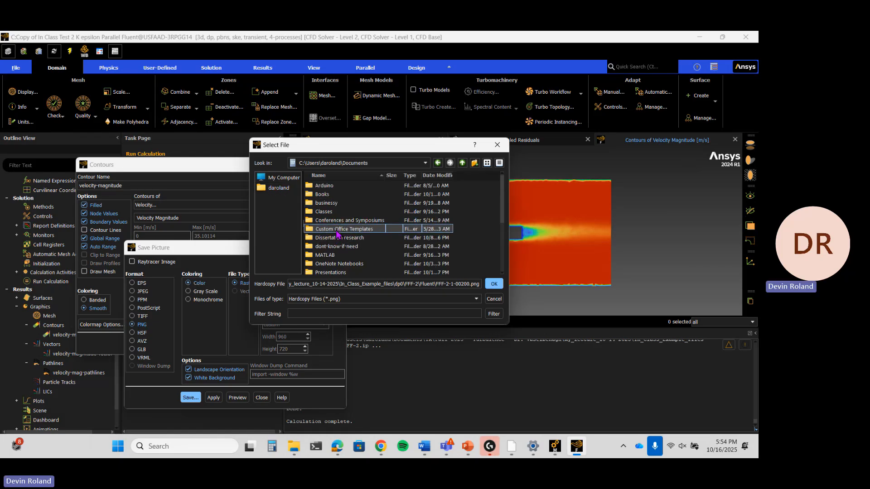
double_click(333, 264)
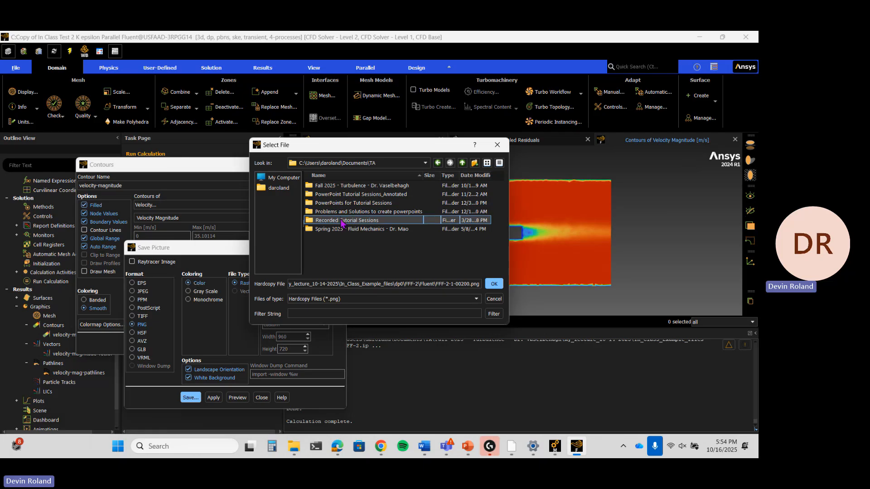
double_click(345, 185)
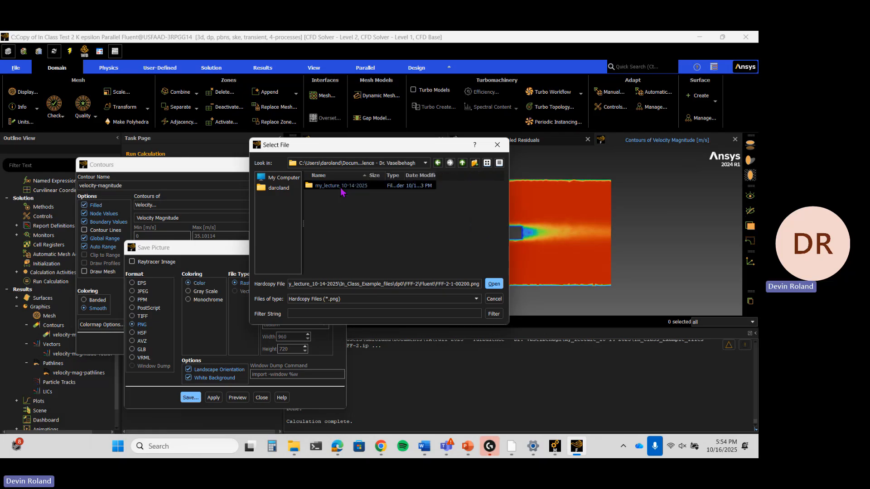
double_click(345, 185)
Save the picture under the file name "k ep vel mag contour" and close the picture and contour settings.
click(371, 283)
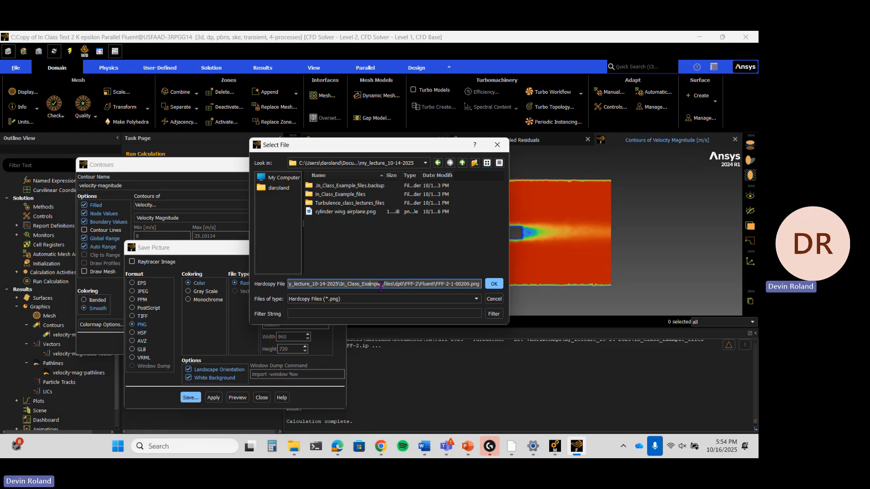
triple_click(446, 284)
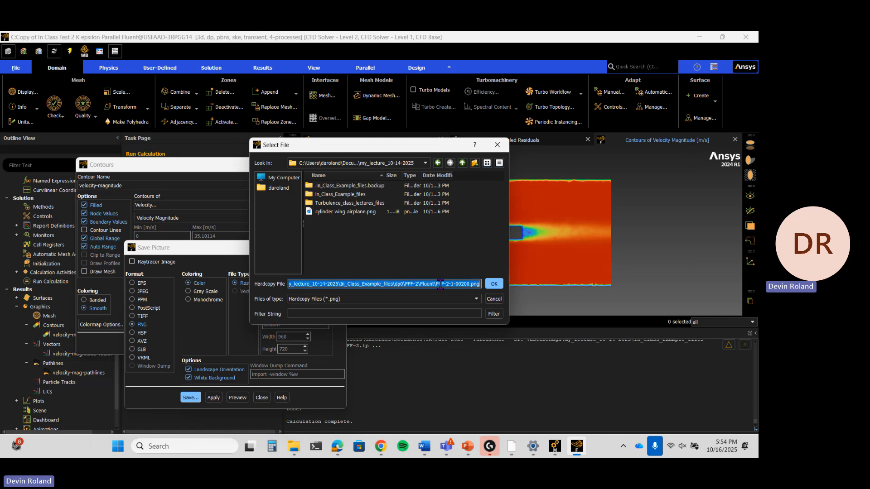
key(BackSpace)
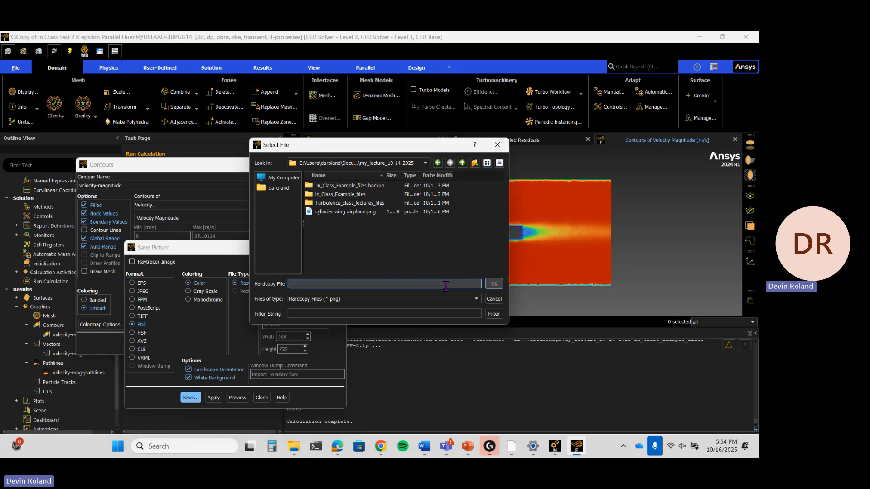
text(k ep vel mag con)
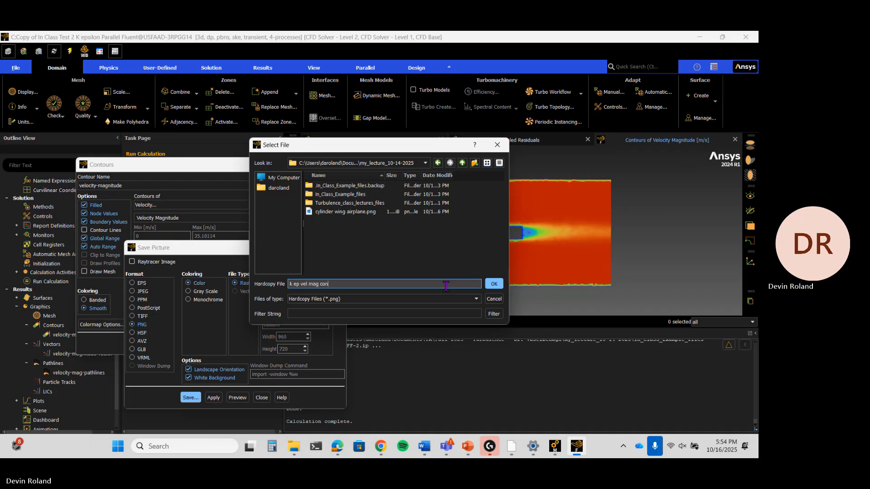
text(r)
key(Return)
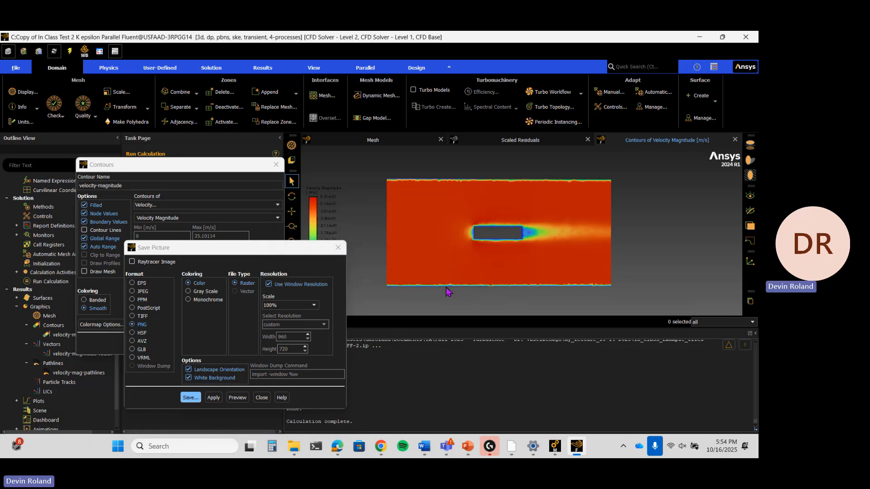
click(338, 247)
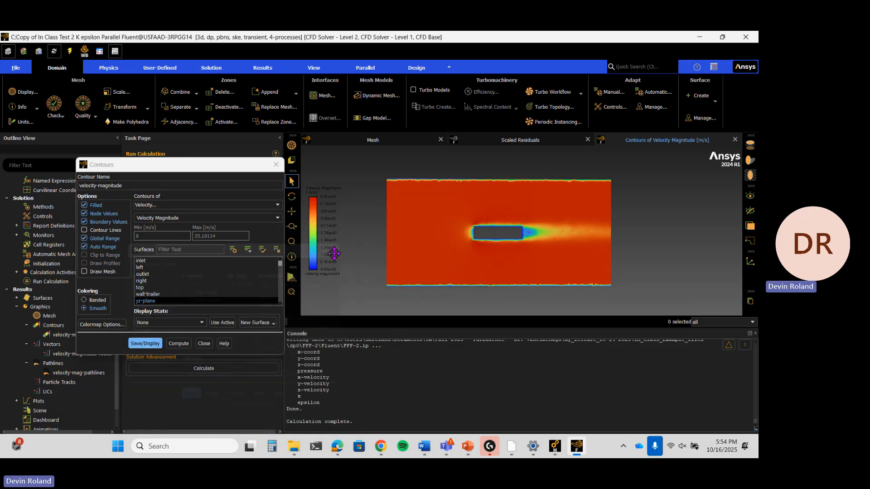
click(276, 164)
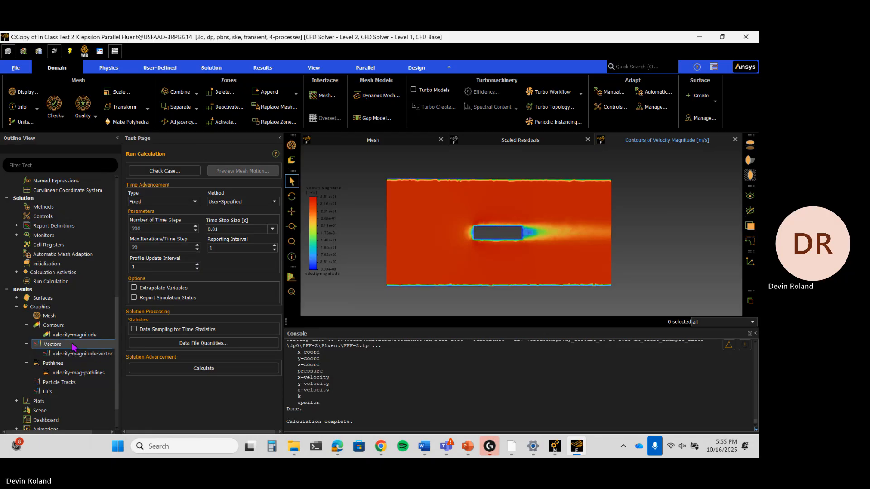
Create a new contour definition with only the yz-plane selected as its surface.
right_click(63, 327)
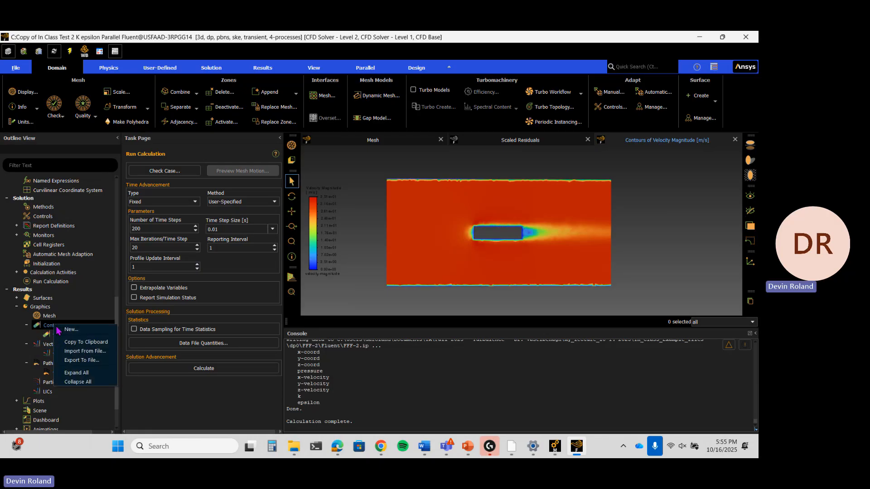
click(89, 330)
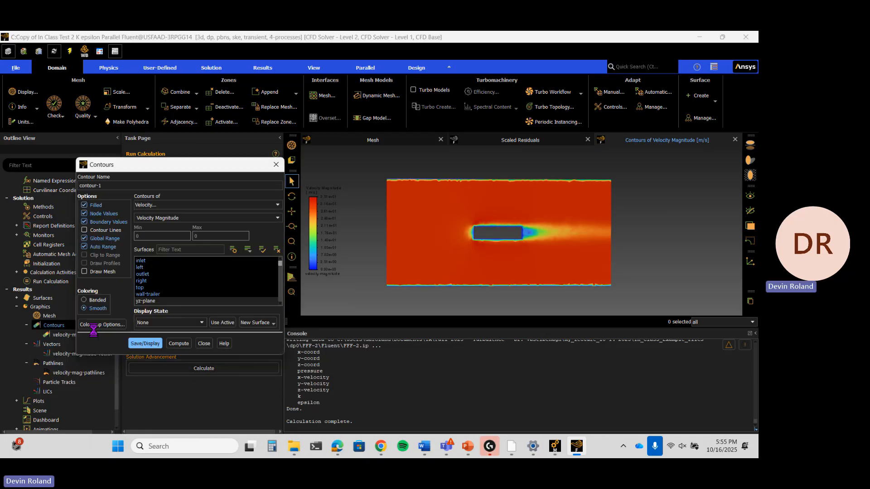
click(153, 296)
click(152, 287)
click(149, 274)
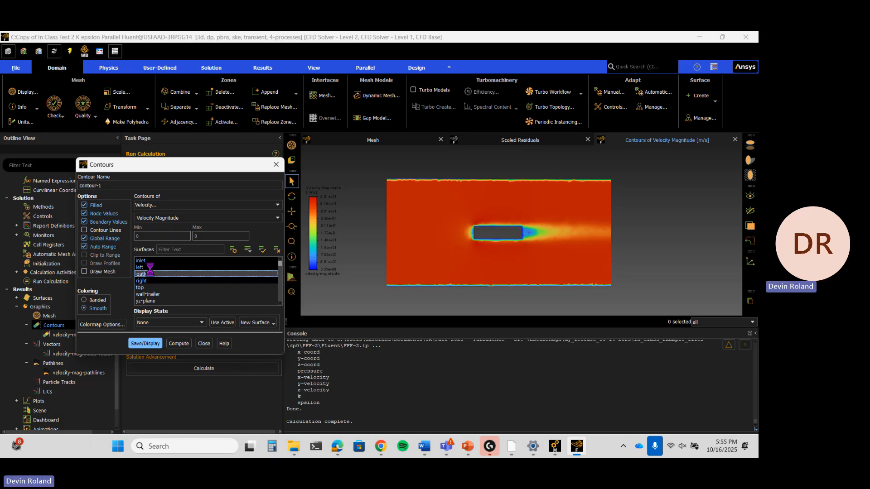
click(148, 267)
click(146, 261)
click(148, 275)
click(147, 279)
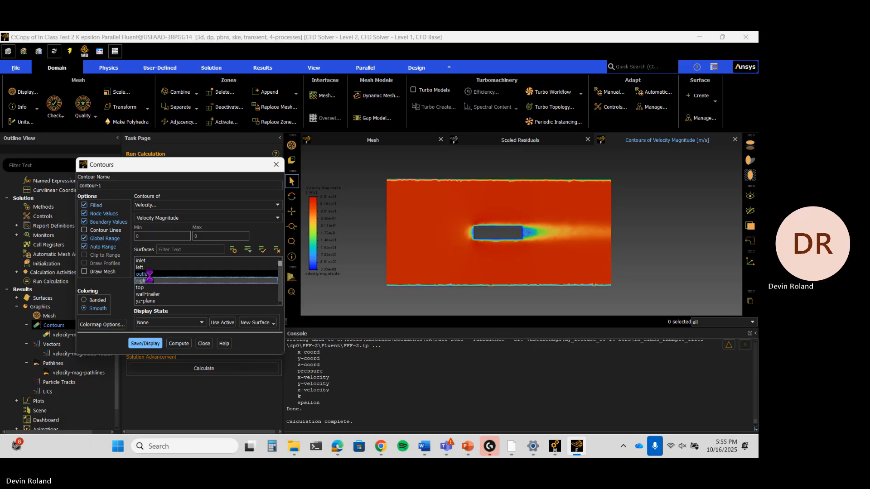
click(146, 274)
click(156, 300)
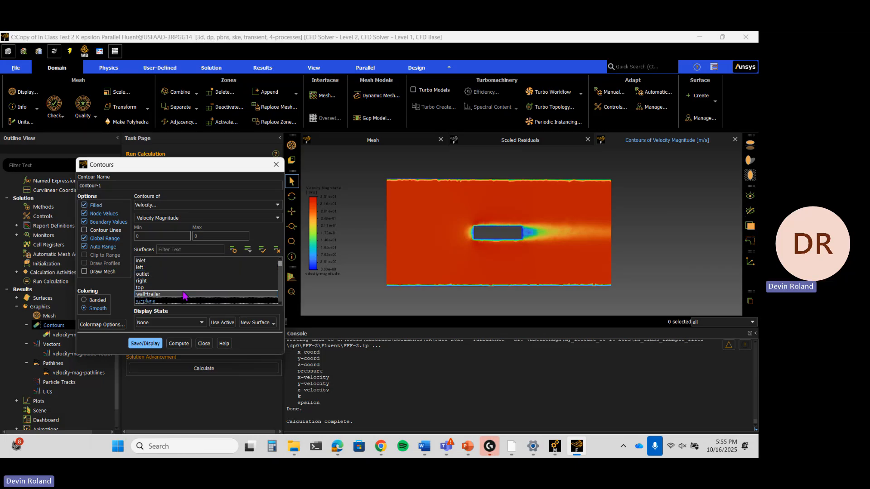
Set the new contour's variable to Turbulent Kinetic Energy (k) from the Turbulence category.
click(189, 208)
click(218, 231)
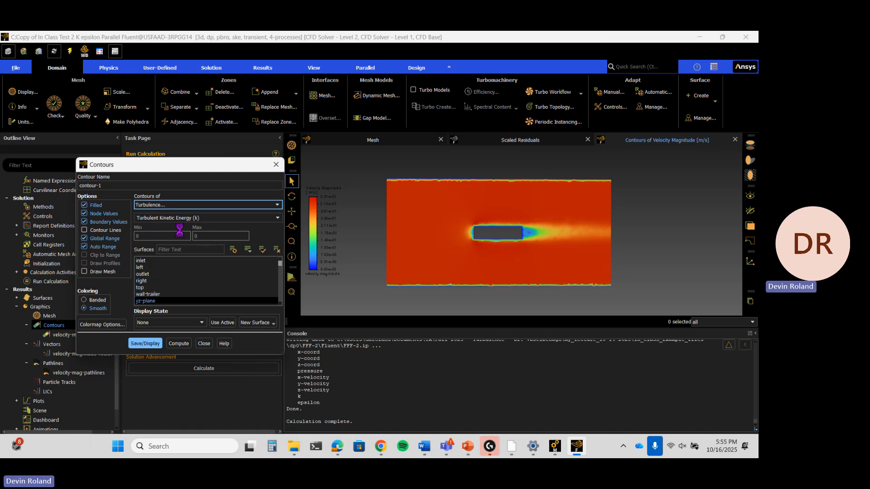
click(240, 219)
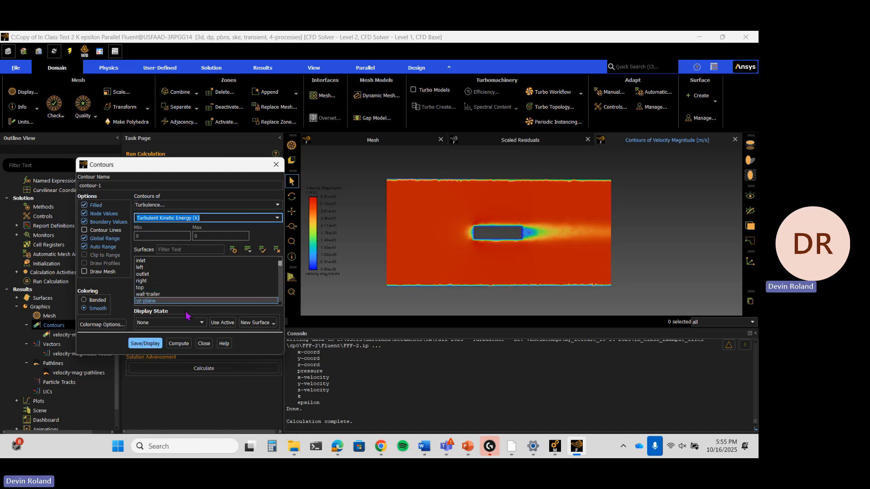
Name the contour tke-contour, save and display it, and close its settings.
click(138, 186)
key(BackSpace)
key(BackSpace)
key(BackSpace)
key(BackSpace)
key(BackSpace)
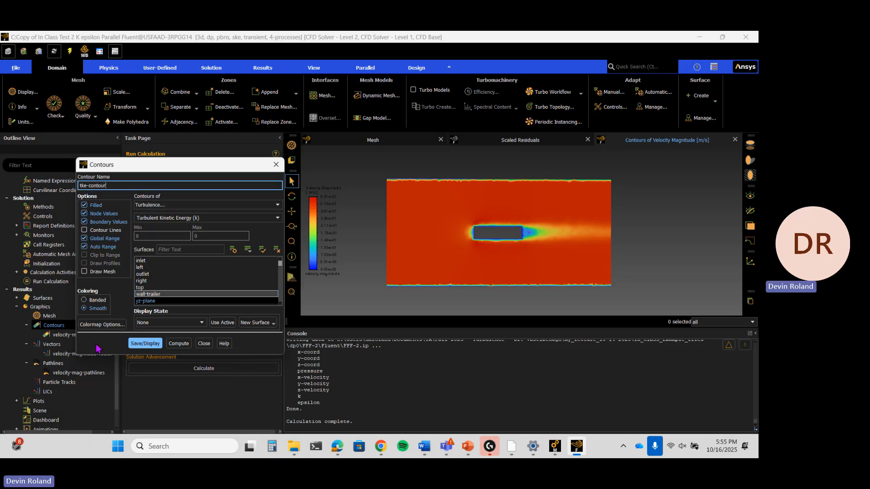
click(134, 344)
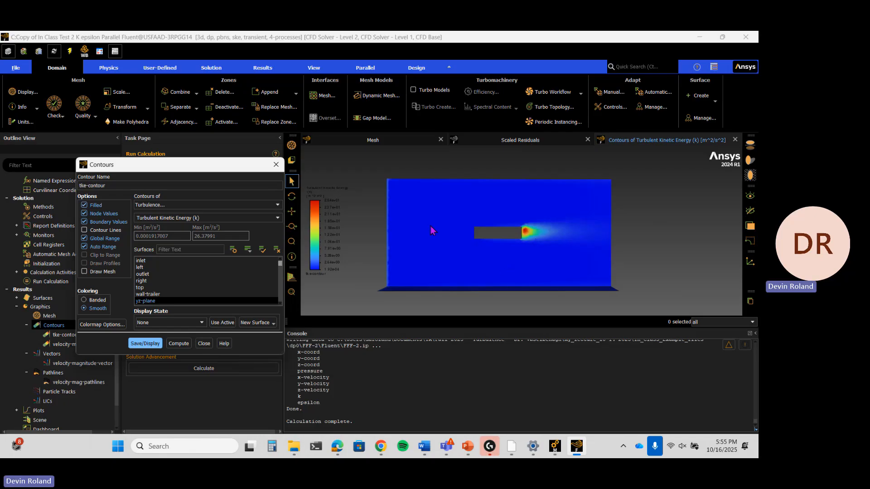
click(276, 165)
Save the turbulent kinetic energy contour as a PNG picture named "k ep tke contour.png" in the same lecture folder.
right_click(370, 193)
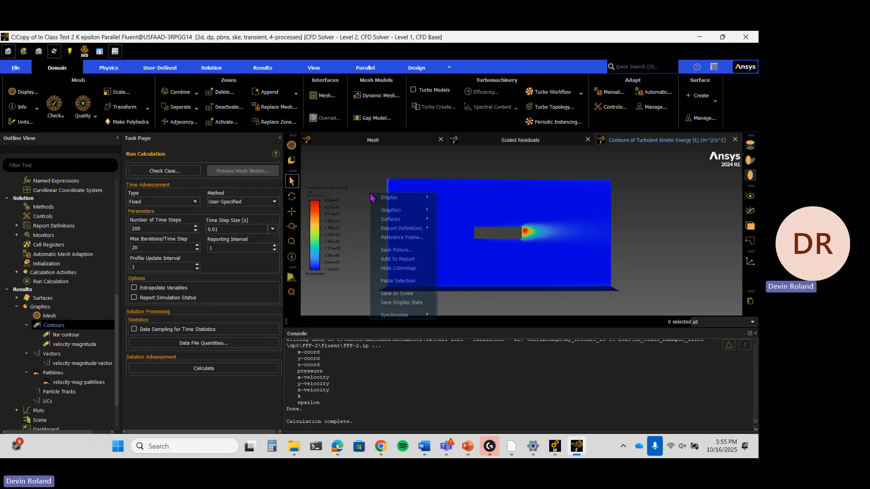
click(390, 250)
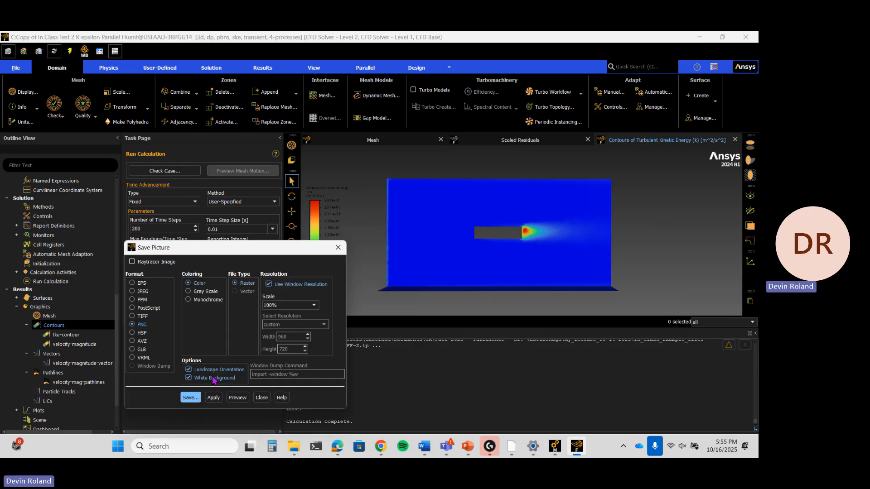
click(190, 397)
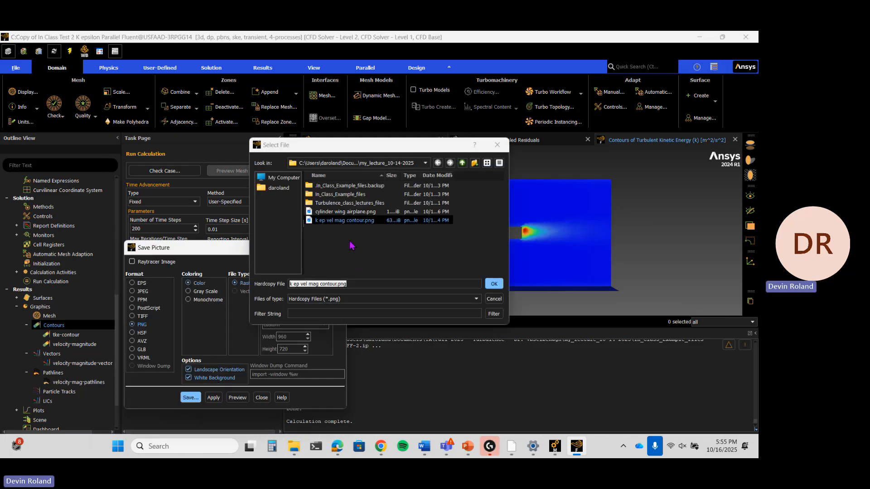
click(359, 283)
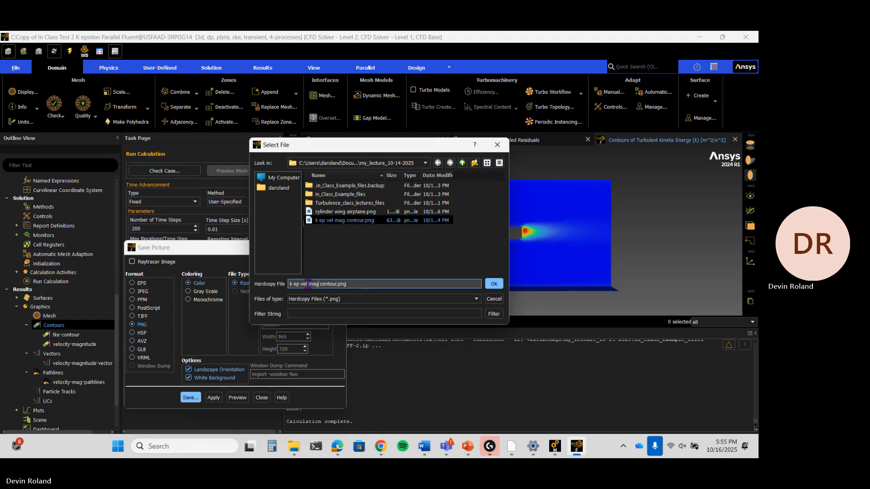
key(BackSpace)
key(BackSpace)
key(BackSpace)
key(BackSpace)
key(BackSpace)
key(BackSpace)
key(BackSpace)
text(tke)
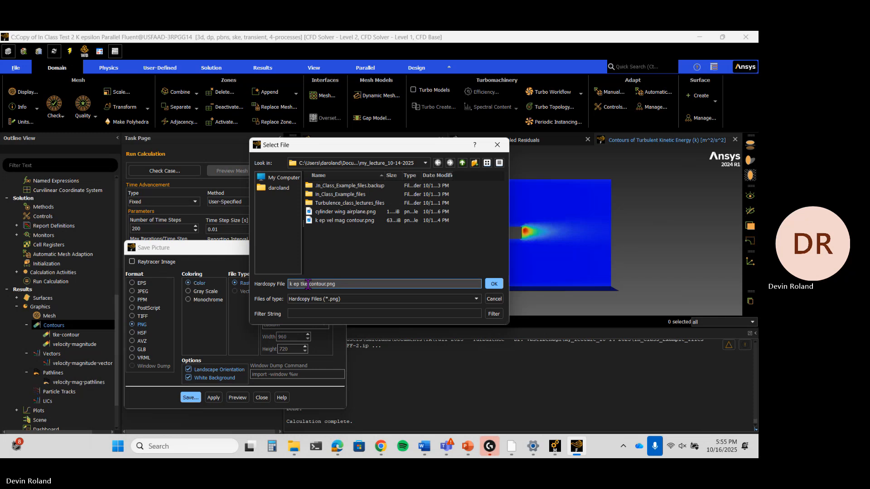
key(Return)
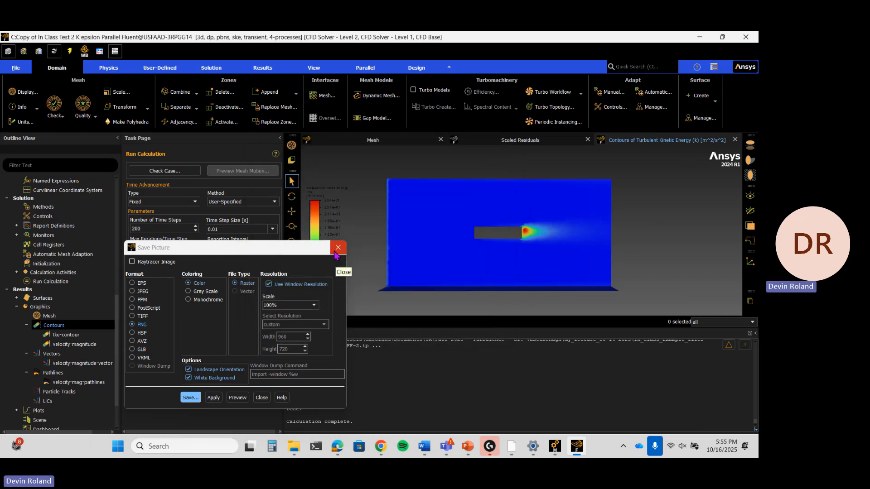
click(336, 251)
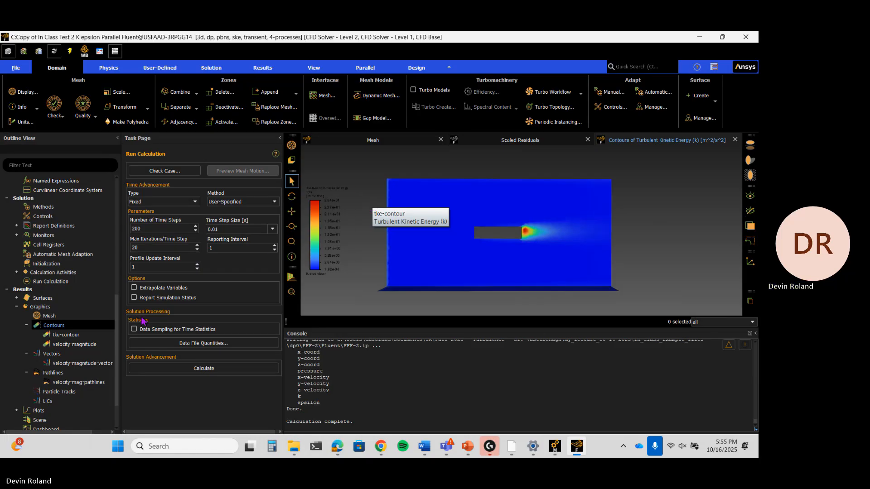
Display the existing velocity-magnitude-vector plot on the yz-plane and close its settings.
click(83, 354)
click(82, 365)
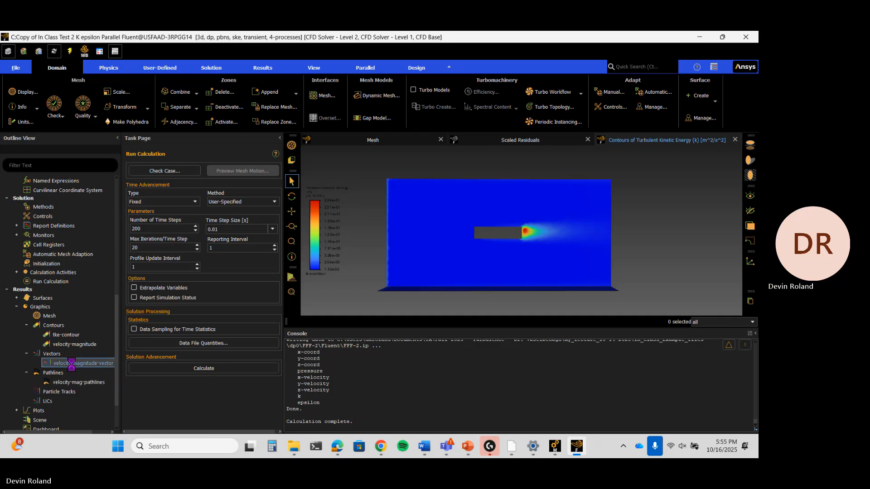
double_click(75, 363)
click(341, 327)
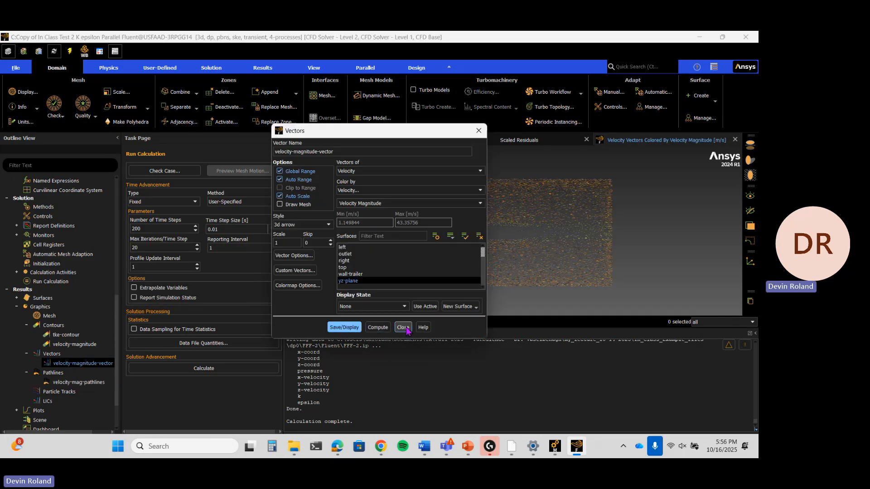
click(402, 327)
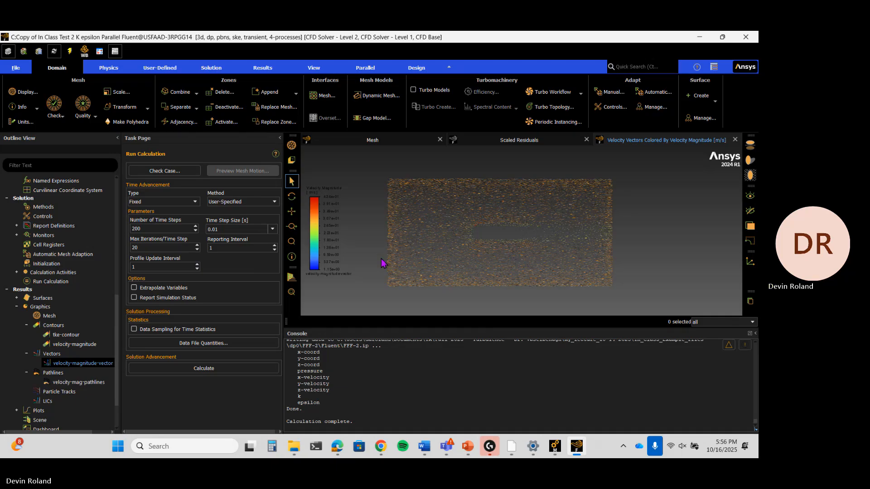
Set the velocity-magnitude-vector plot's arrow scale to 2 and redisplay the vectors in the wake behind the trailer.
scroll(557, 232, up, 5)
scroll(477, 219, up, 2)
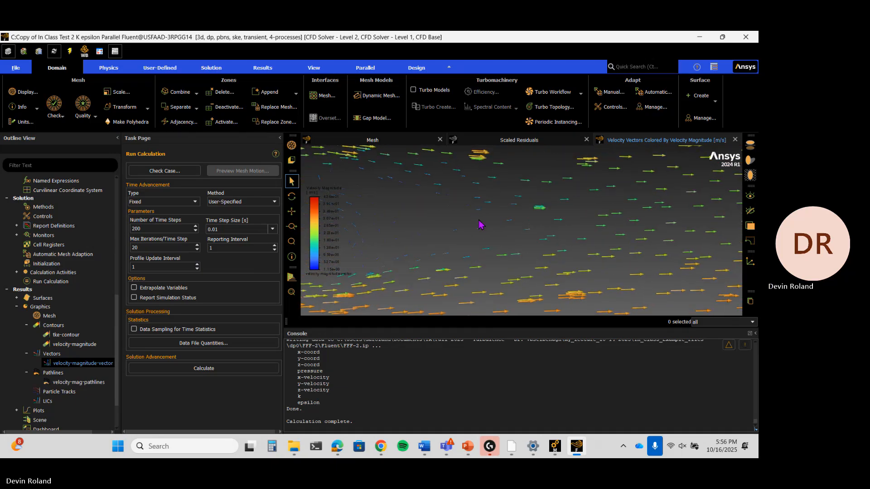
middle_drag(474, 227, 618, 241)
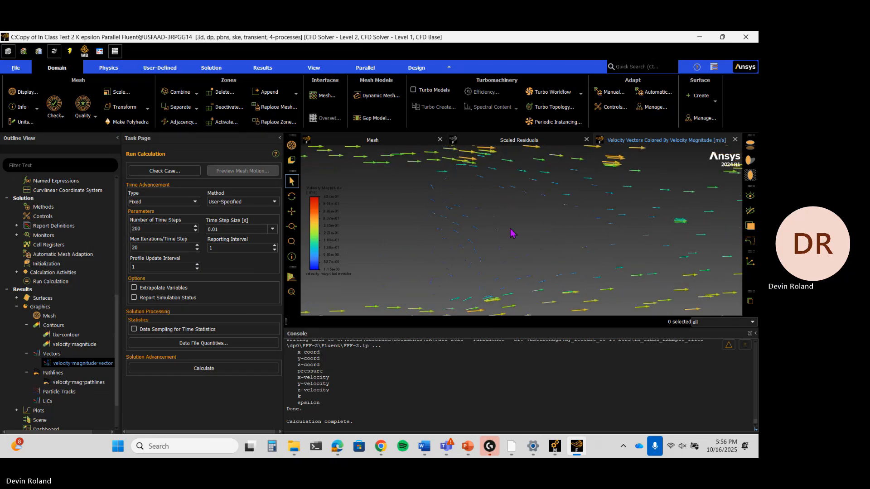
double_click(86, 363)
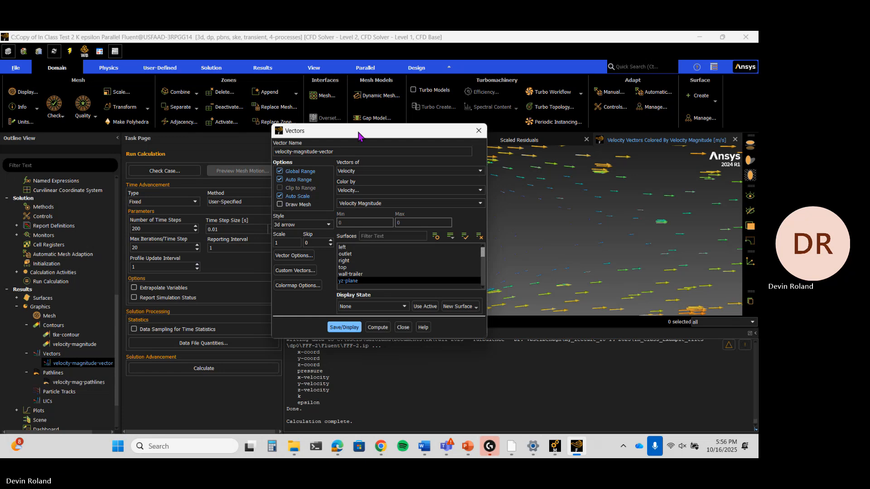
drag(356, 131, 176, 146)
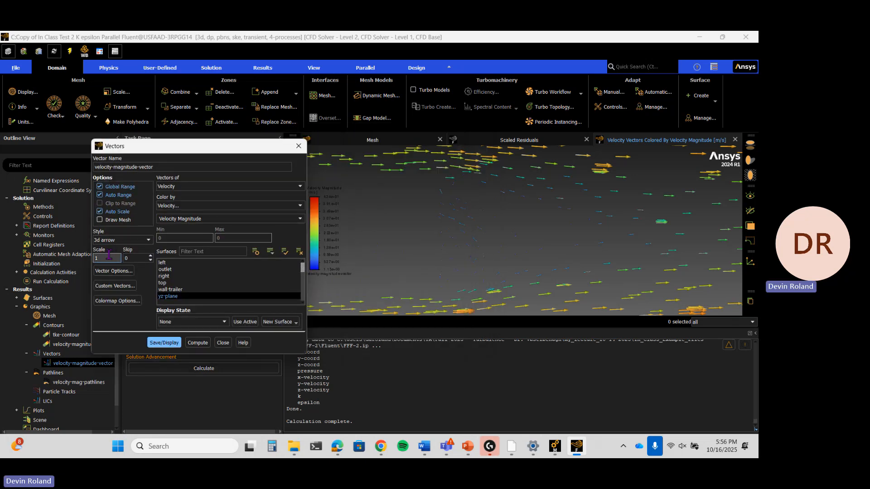
double_click(108, 258)
text(2)
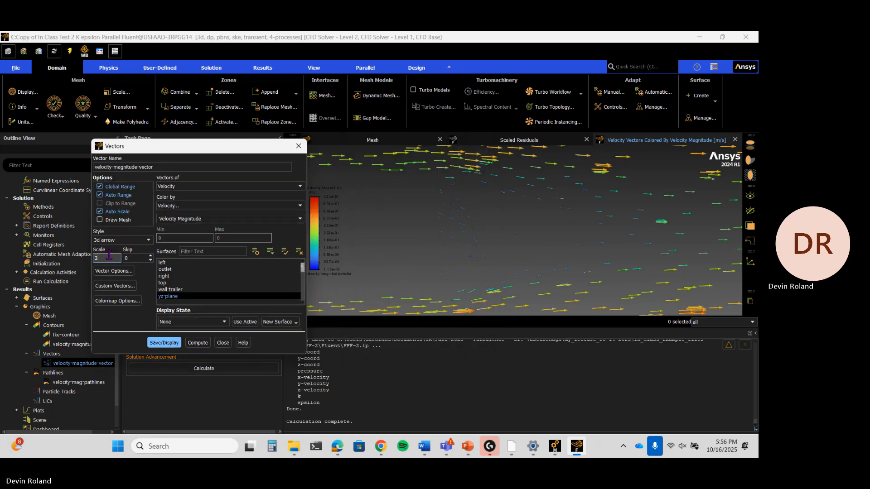
click(155, 342)
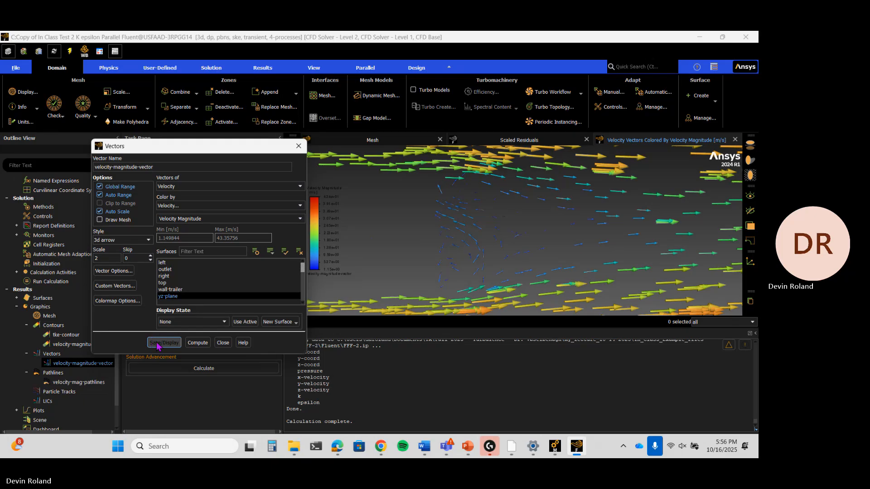
Raise the velocity-magnitude-vector scale to 3, save and redisplay it, and close its settings.
click(113, 258)
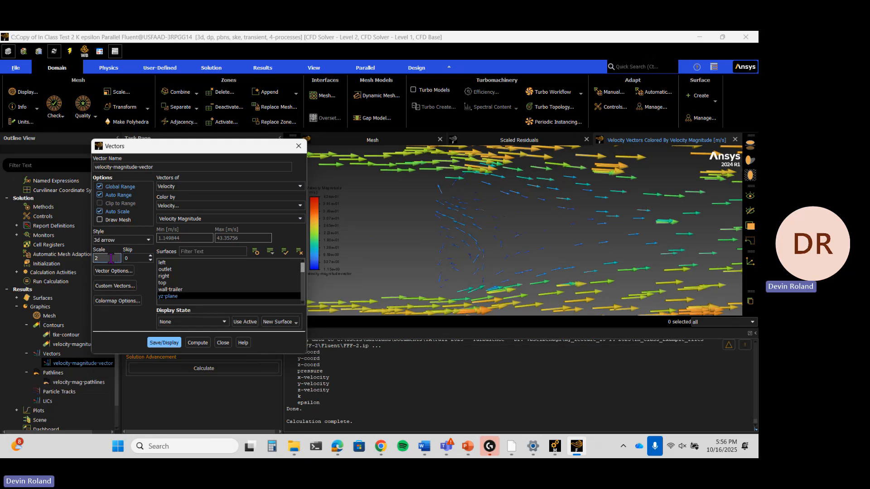
text(3)
click(161, 342)
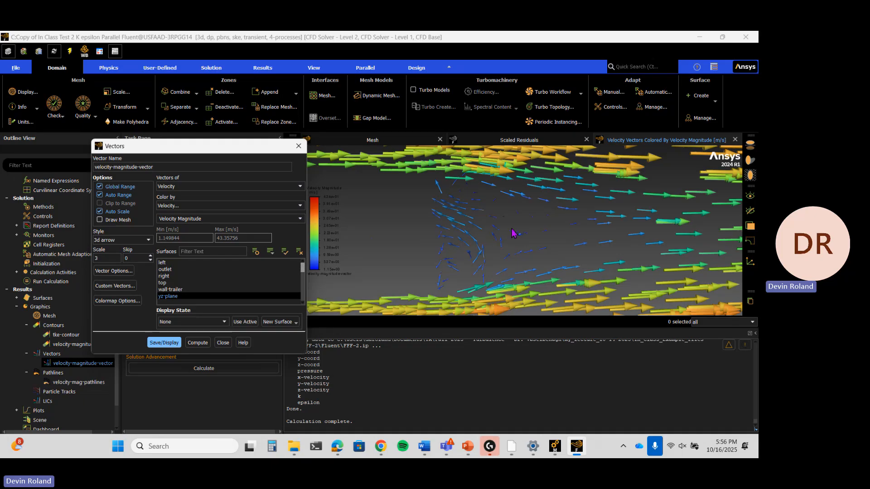
click(531, 222)
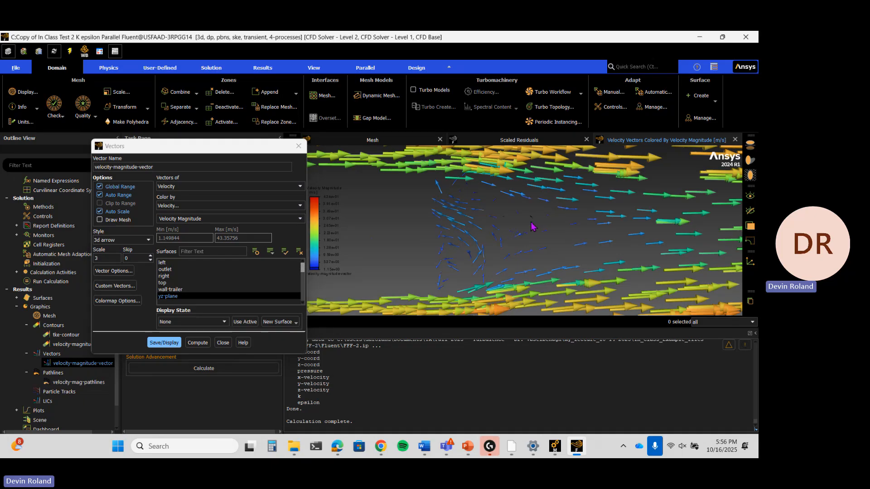
Save the velocity vector view as a PNG picture named "k ep vel mag vector.png" in the same lecture folder.
right_click(354, 208)
click(385, 264)
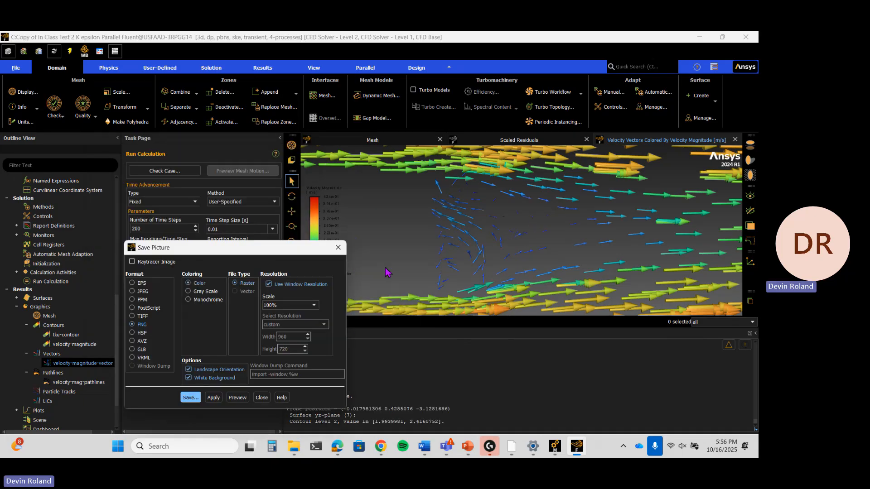
click(190, 397)
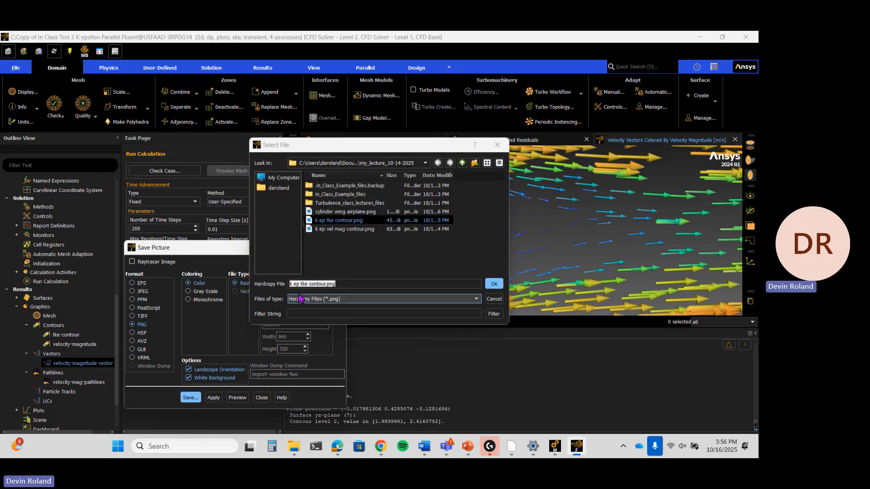
click(308, 283)
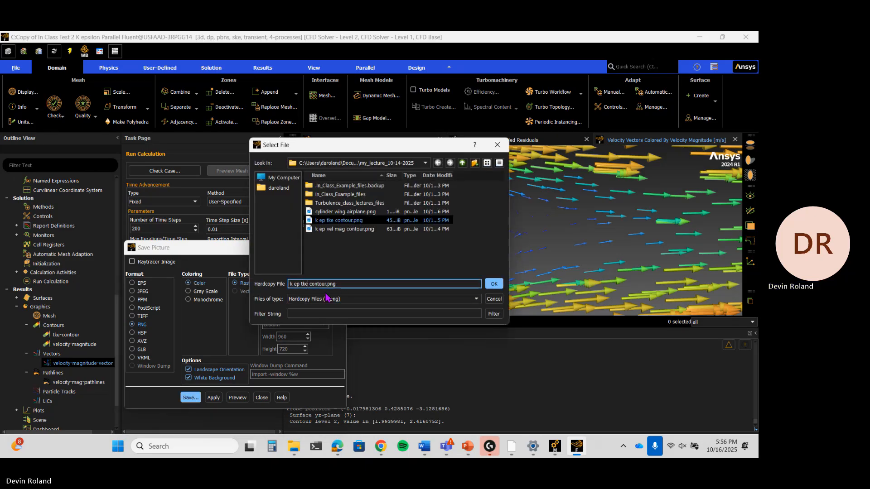
key(BackSpace)
key(BackSpace)
key(BackSpace)
text(vel mag)
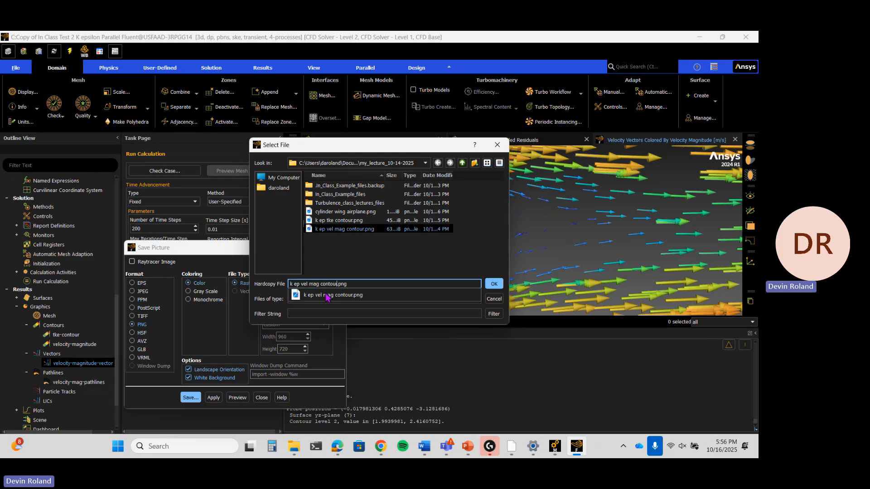
key(BackSpace)
key(BackSpace)
key(BackSpace)
key(BackSpace)
key(BackSpace)
key(BackSpace)
key(BackSpace)
text(vec)
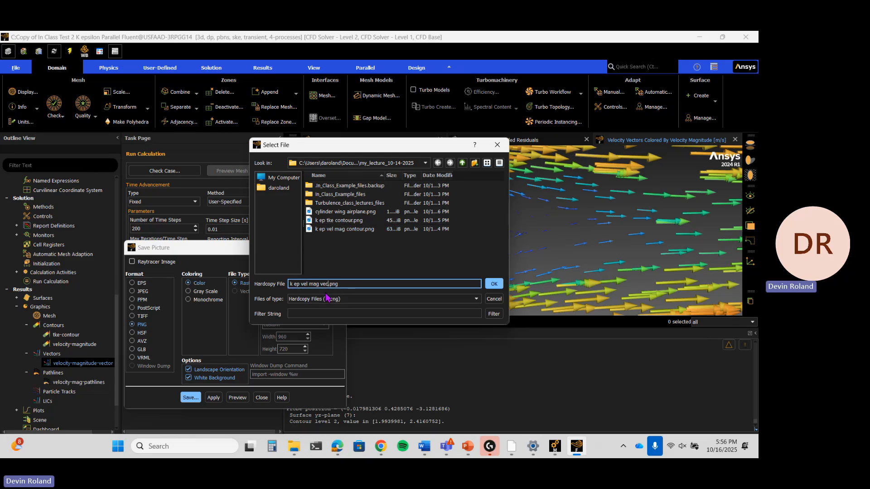
text(tor)
key(Return)
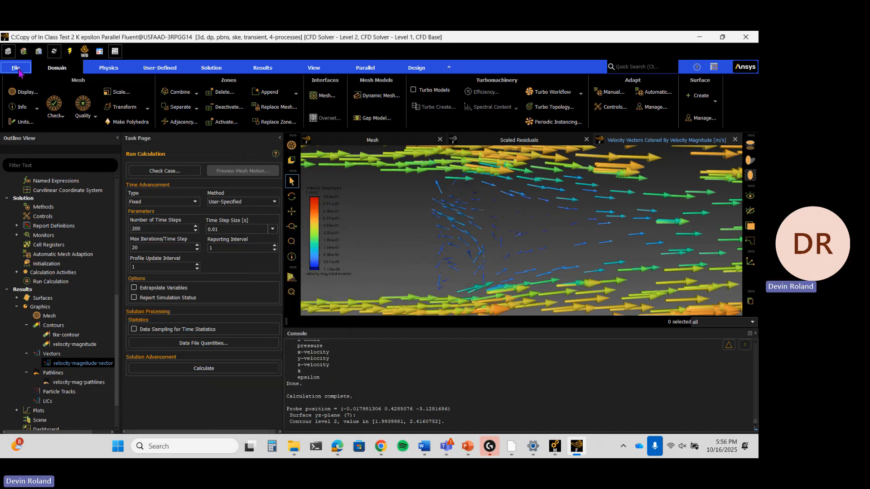
Quit the k-epsilon Fluent session, using the settings changes for the current calculation only, and save the In_Class_Example project in Workbench.
click(746, 37)
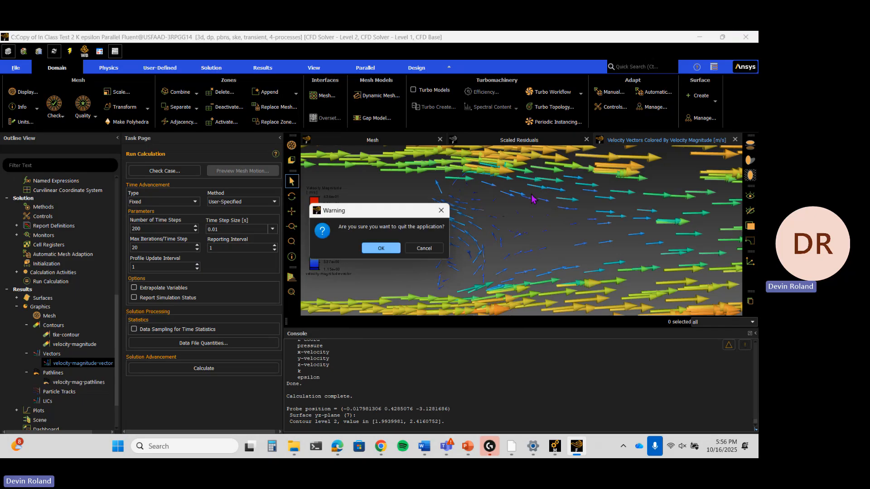
click(381, 249)
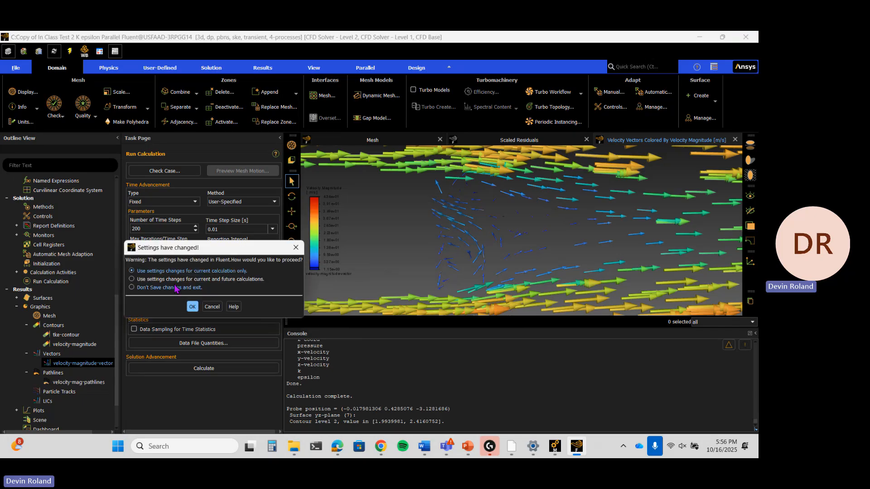
click(193, 307)
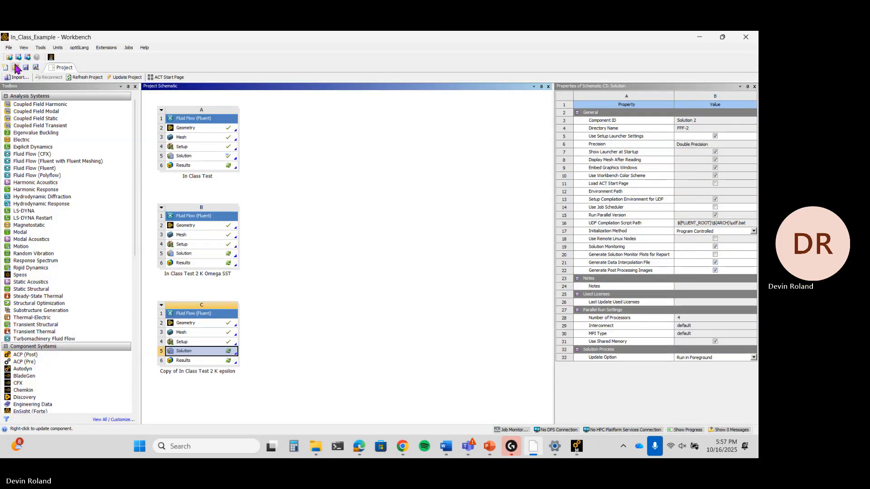
click(8, 47)
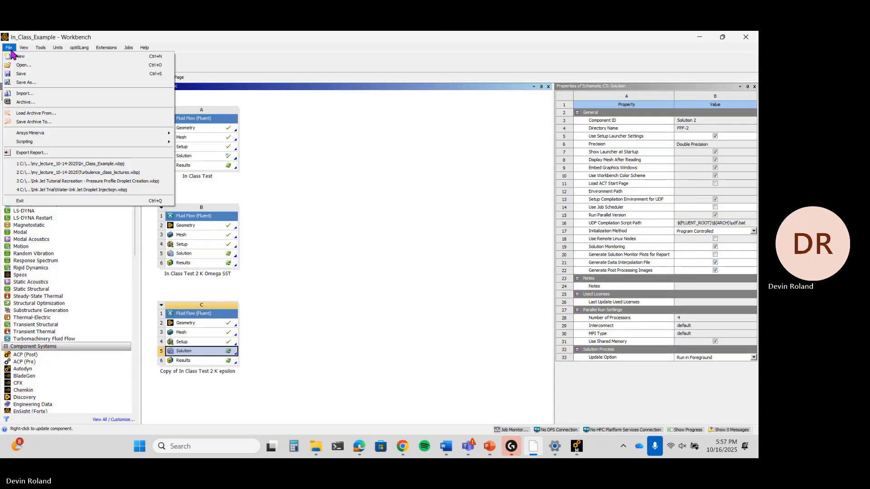
click(20, 73)
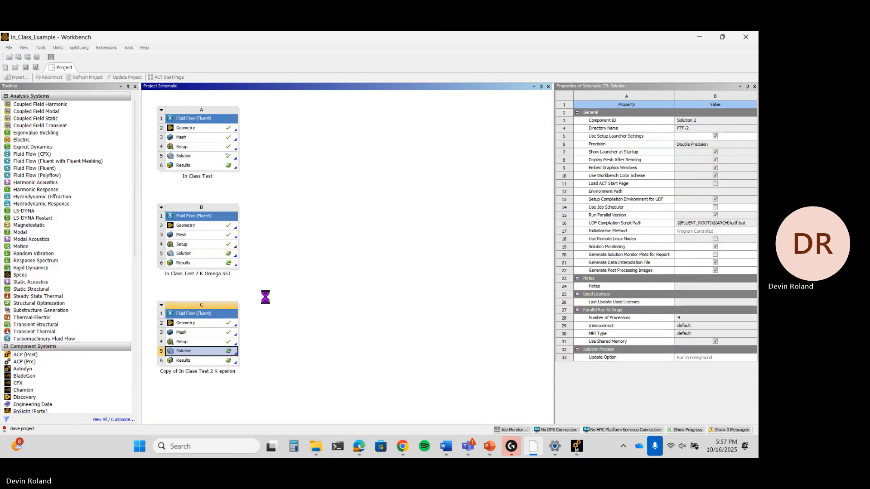
Duplicate the k-epsilon Fluid Flow system C and rename the copy as "Copy of Copy of In Class Test 2 LES".
right_click(160, 312)
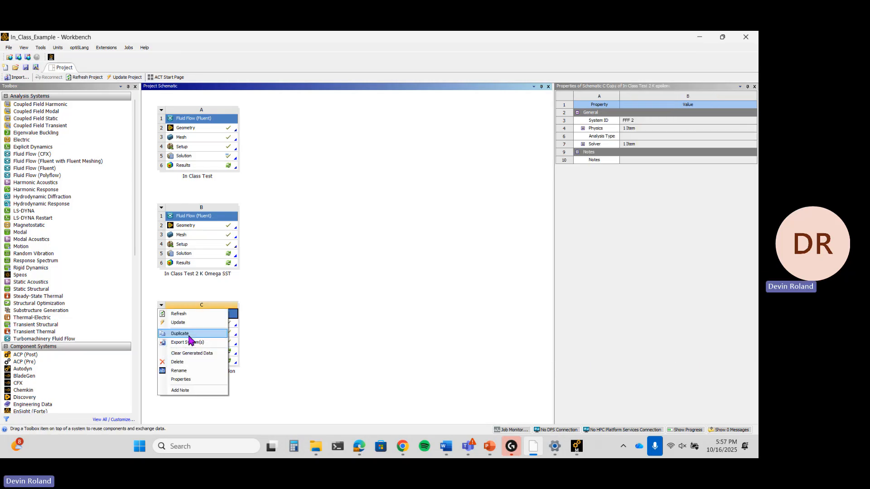
click(189, 333)
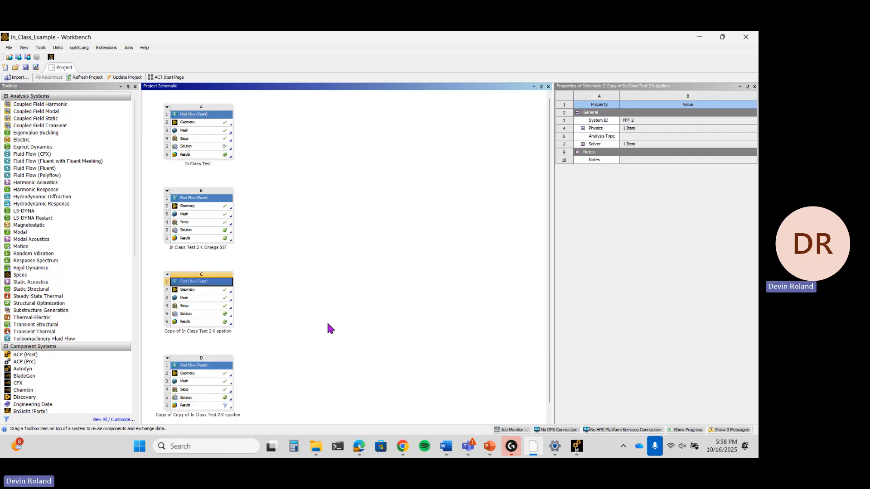
scroll(552, 262, down, 1)
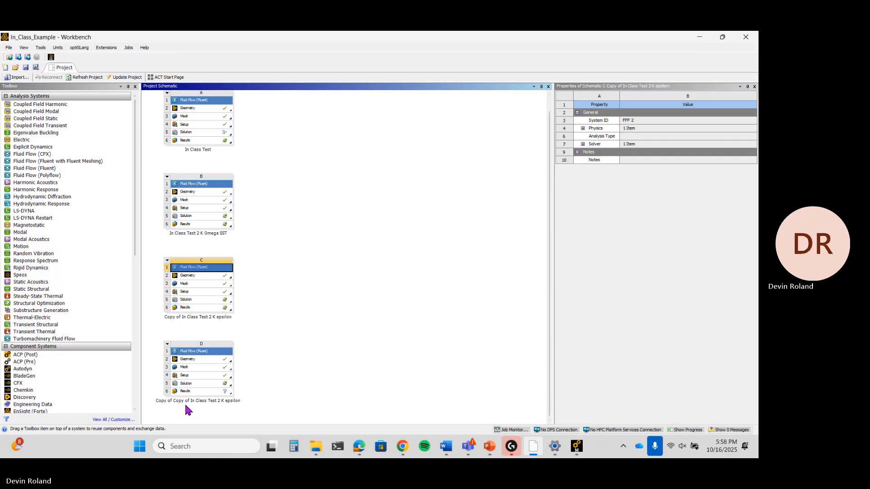
ctrl+scroll(185, 406, up, 1)
scroll(550, 317, down, 2)
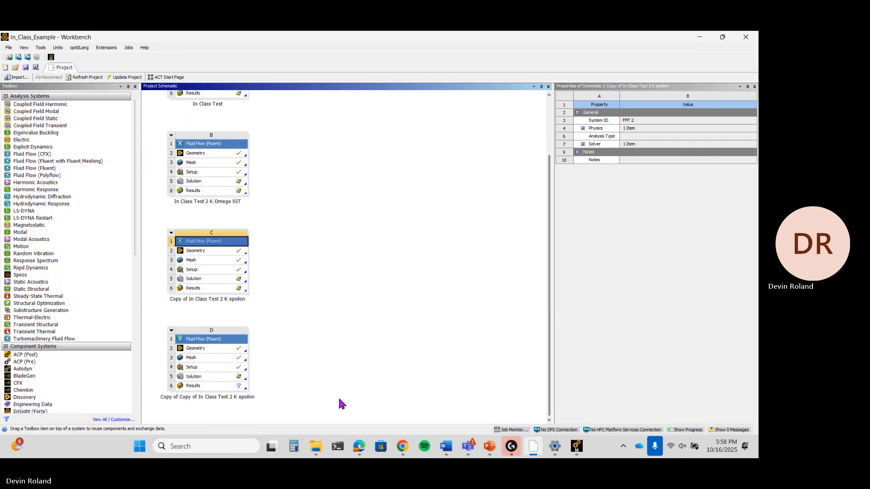
click(246, 397)
key(BackSpace)
key(BackSpace)
key(BackSpace)
key(BackSpace)
key(BackSpace)
key(BackSpace)
key(BackSpace)
key(BackSpace)
key(BackSpace)
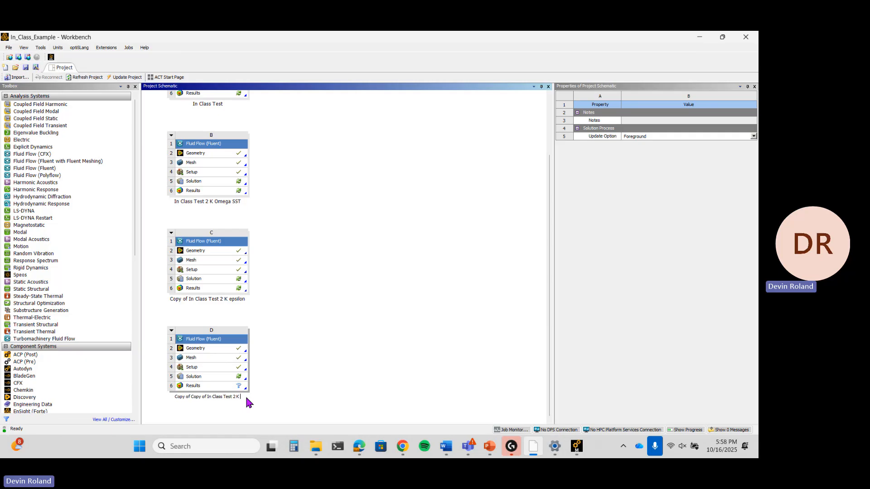
text(LES)
key(Return)
Open the Solution of the LES copy in Fluent and dismiss the Key Behavioral Changes notice.
right_click(228, 377)
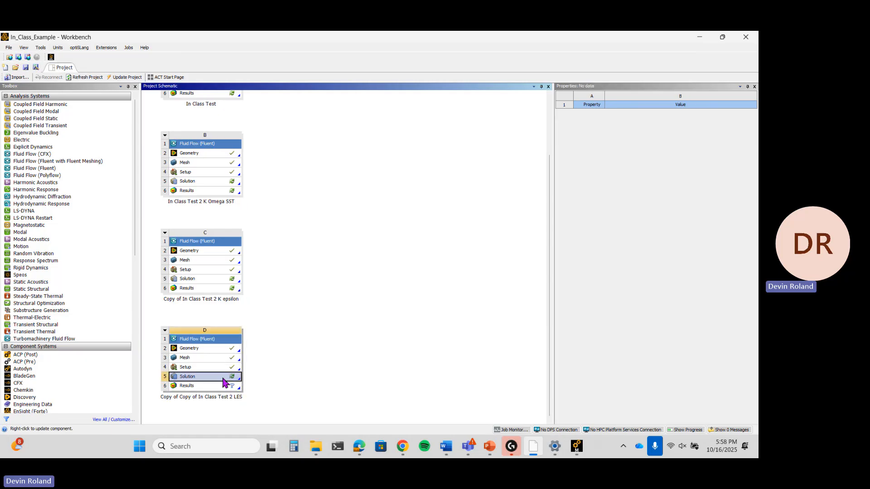
click(285, 298)
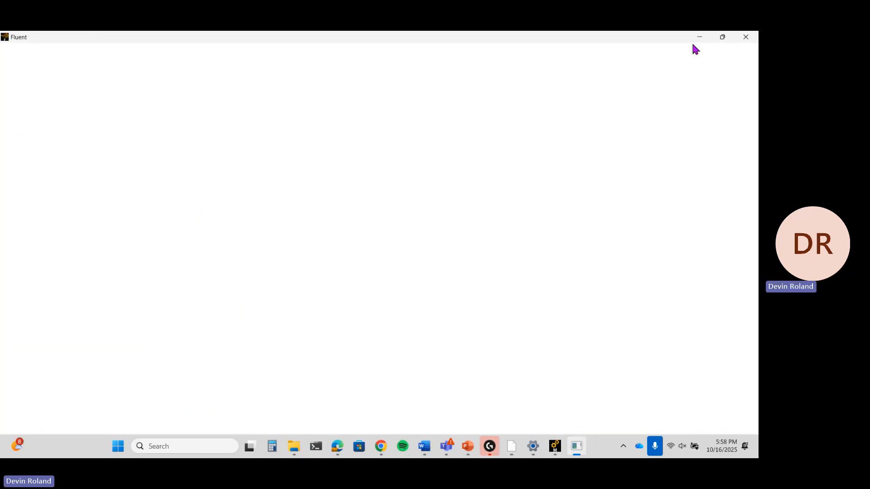
click(511, 447)
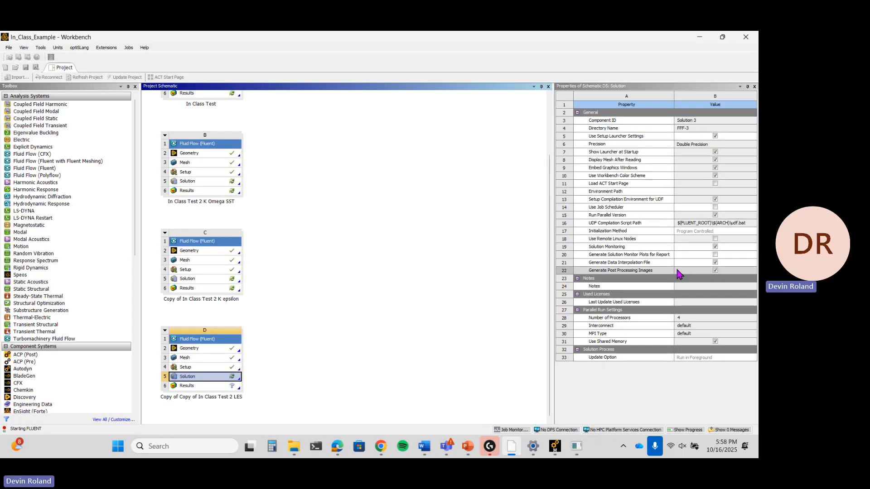
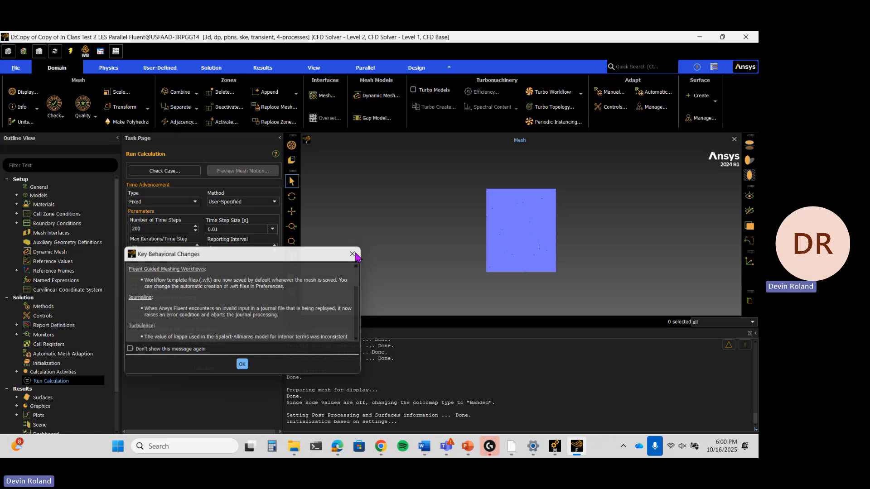
click(356, 255)
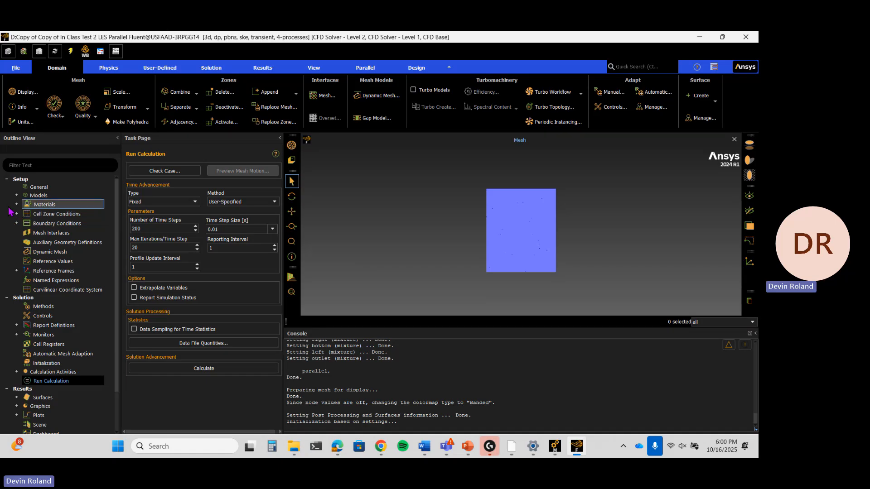
Change the viscous model to Large Eddy Simulation (LES) with the WALE subgrid-scale model and acknowledge the solver note.
click(16, 196)
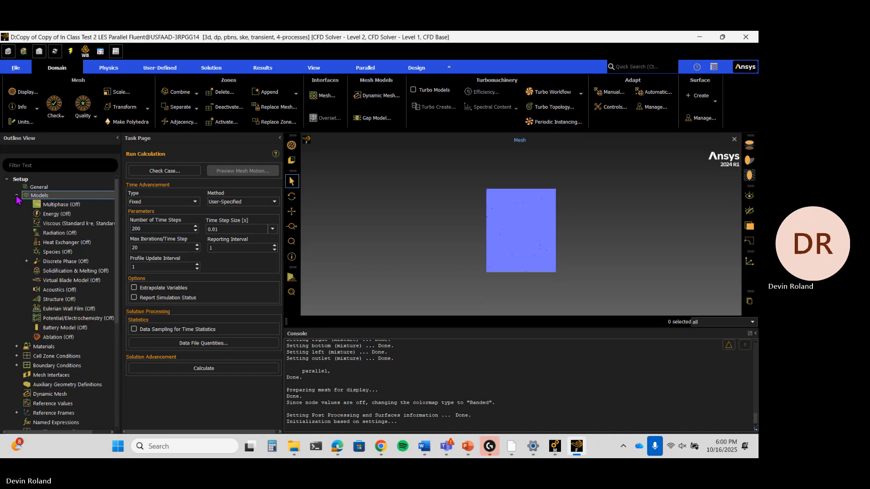
double_click(74, 224)
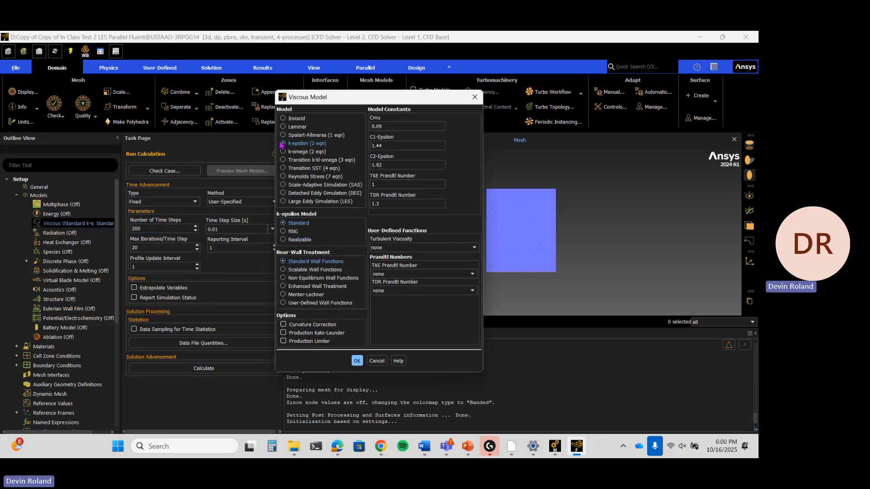
click(283, 202)
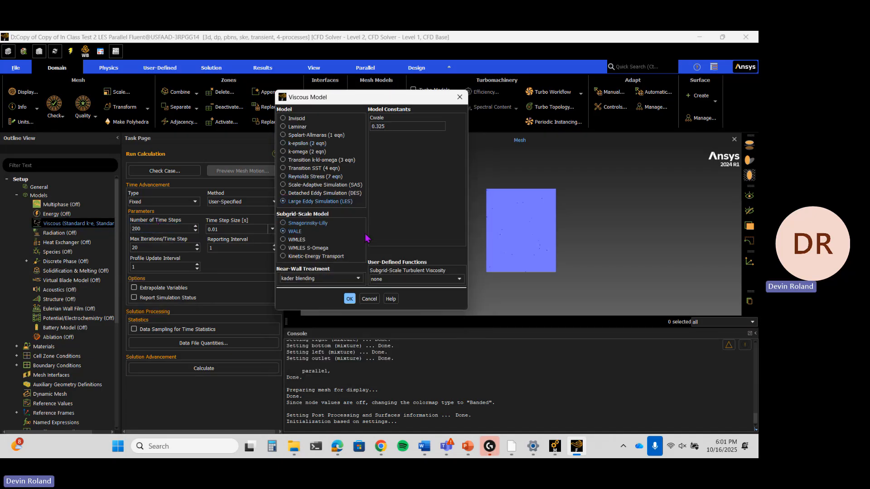
click(349, 299)
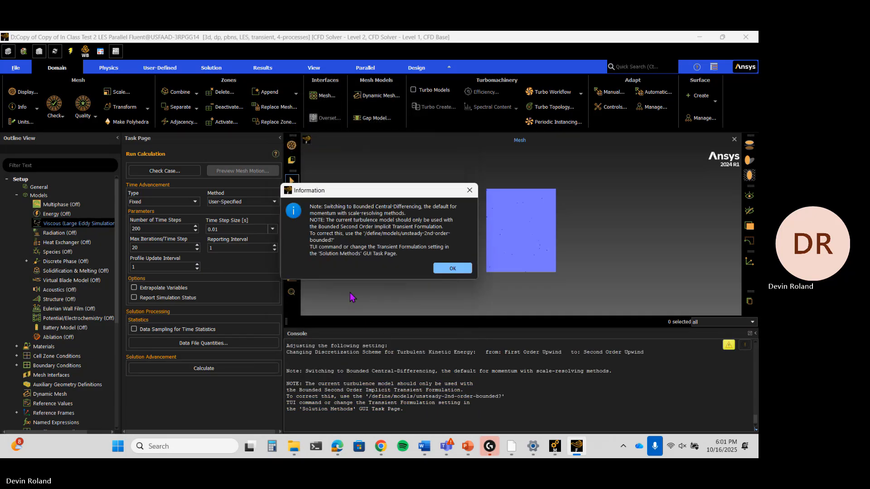
click(454, 272)
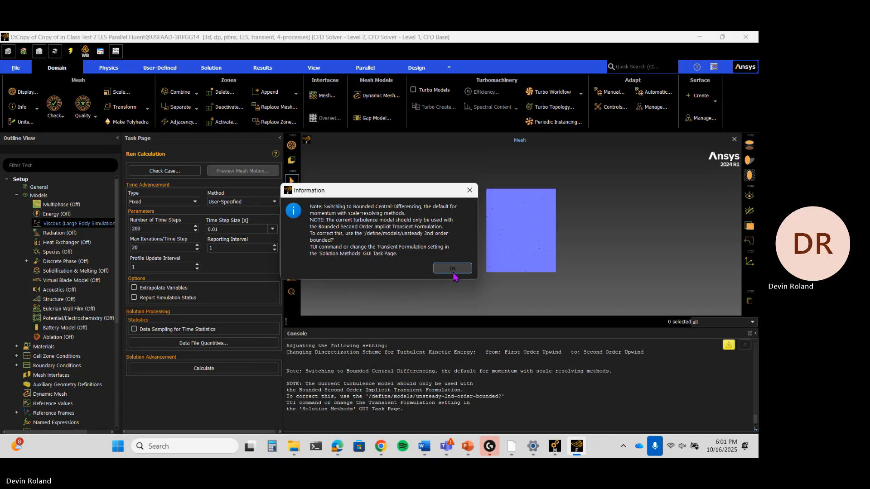
Acknowledge the Bounded Central-Differencing note and initialize the LES solution with Standard Initialization.
click(452, 270)
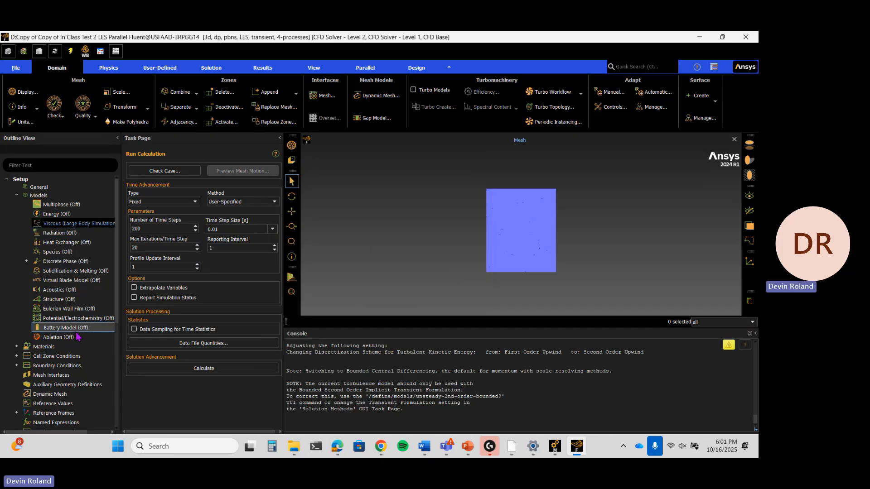
scroll(78, 337, down, 2)
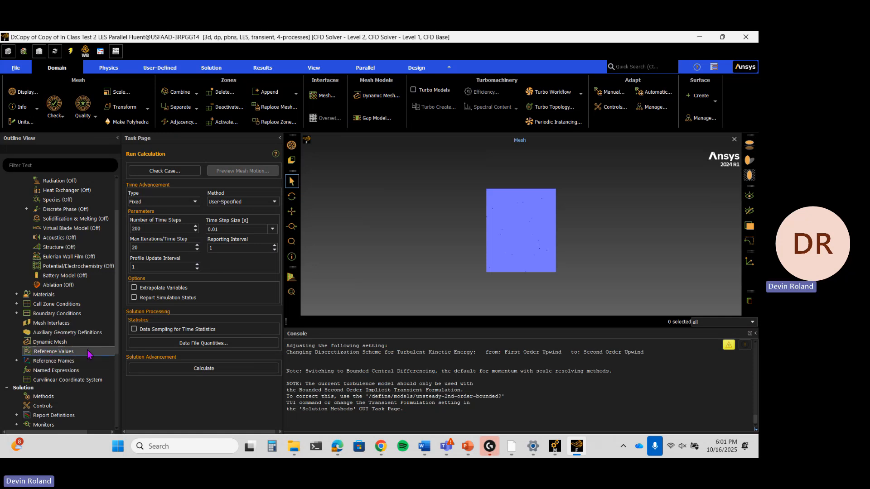
scroll(58, 367, down, 3)
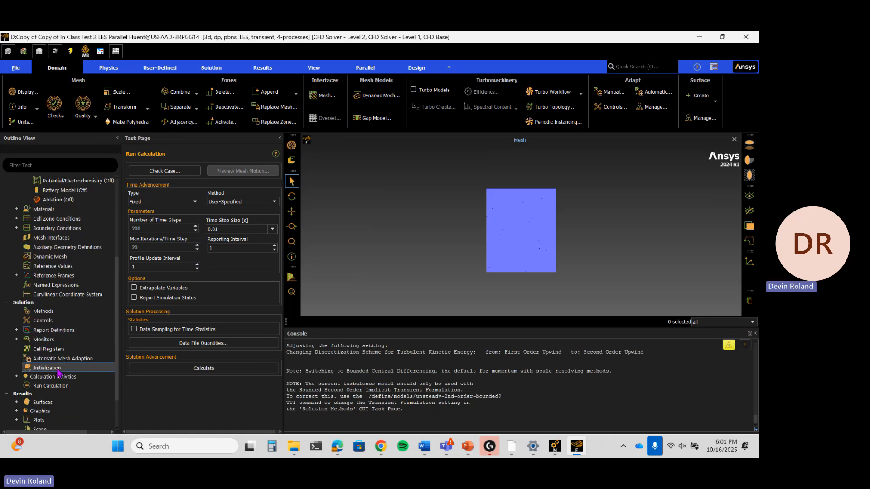
click(57, 371)
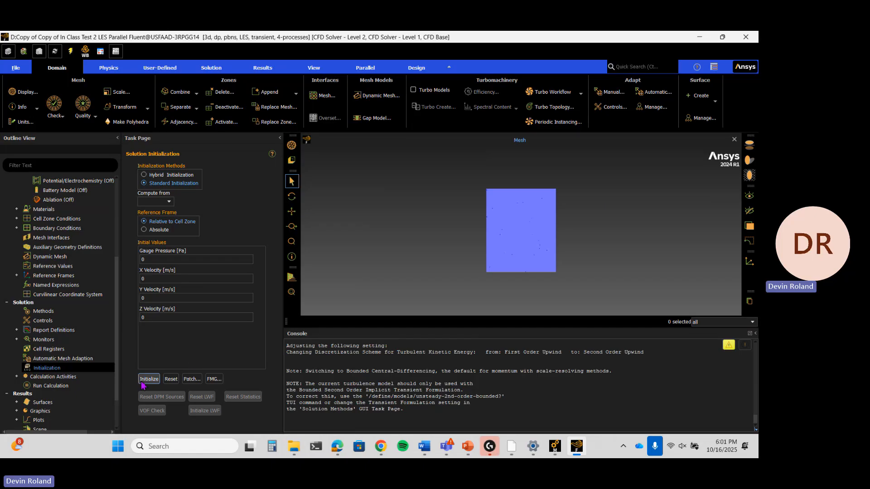
click(143, 383)
click(405, 253)
Run the transient LES calculation with the existing time-step settings and dismiss the completion notice.
click(55, 386)
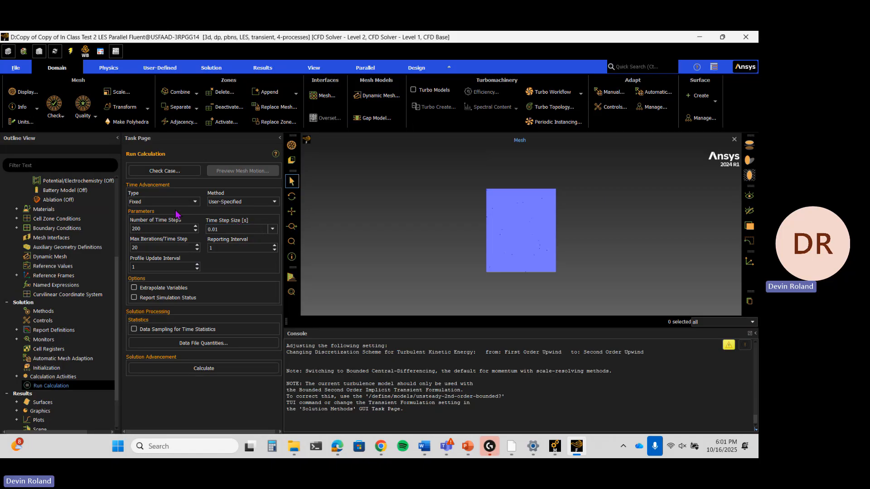
click(207, 371)
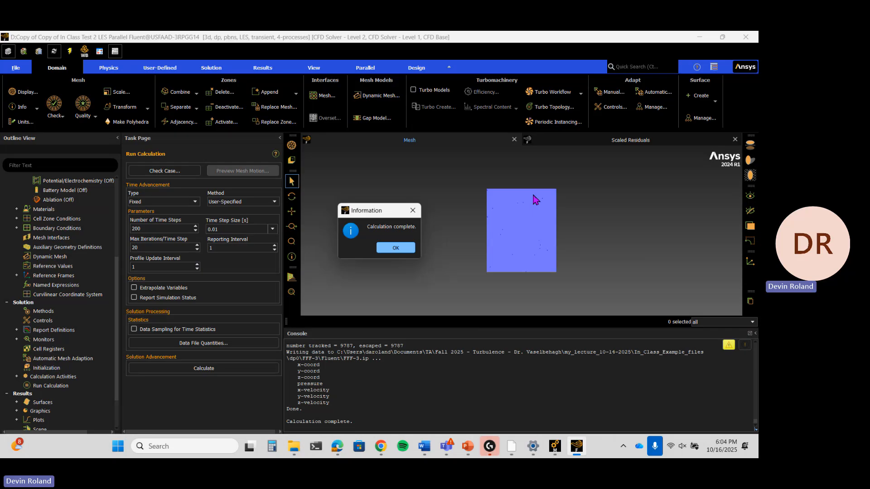
click(397, 249)
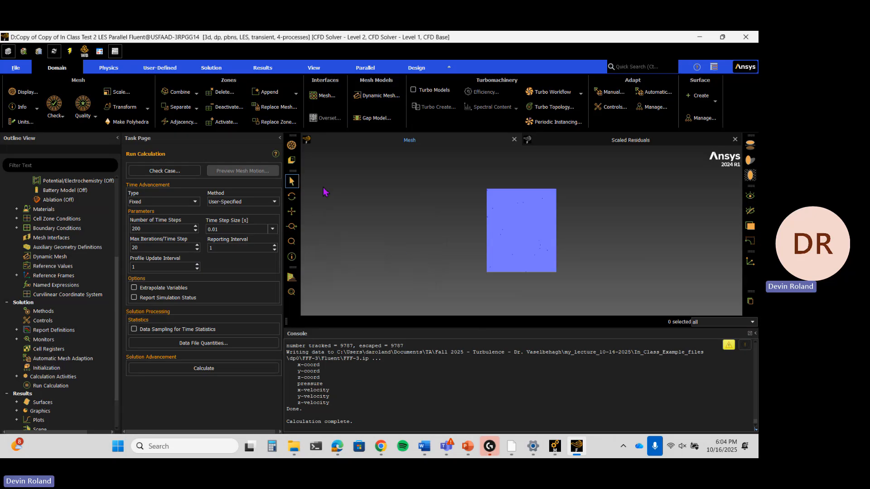
Open the existing tke-contour definition and display its static pressure contour on the yz-plane.
drag(562, 271, 462, 252)
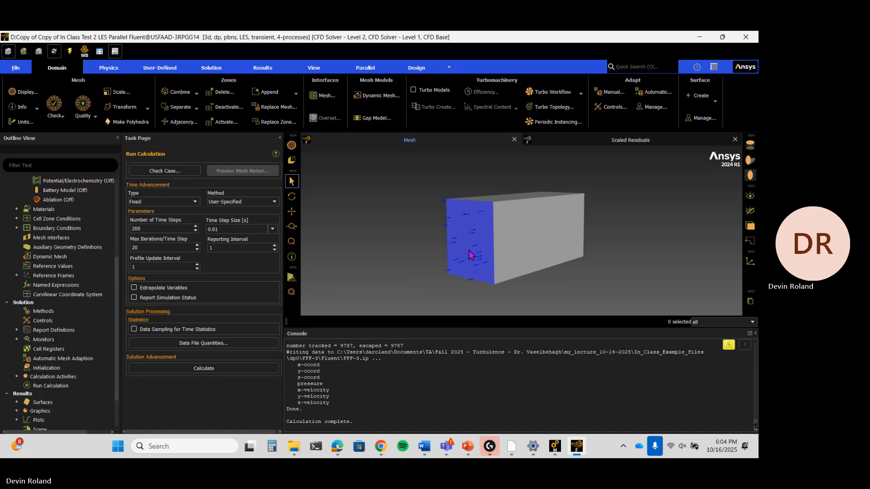
scroll(54, 344, down, 2)
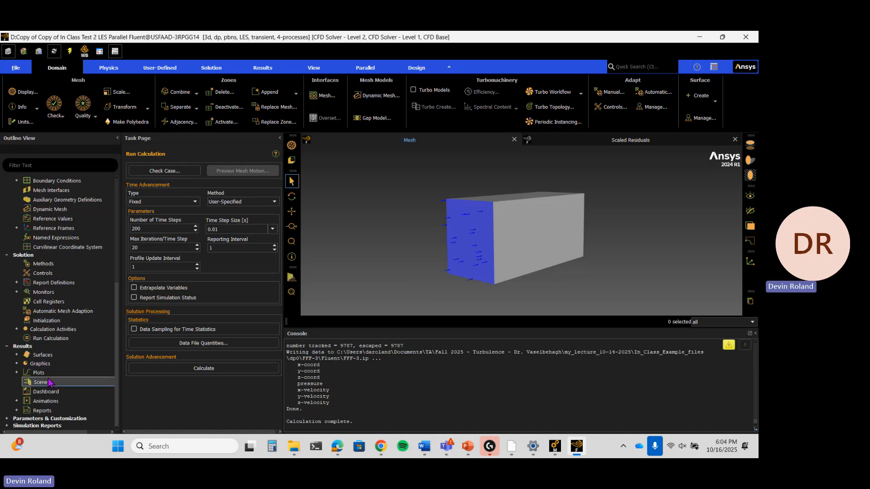
click(17, 363)
scroll(33, 368, down, 1)
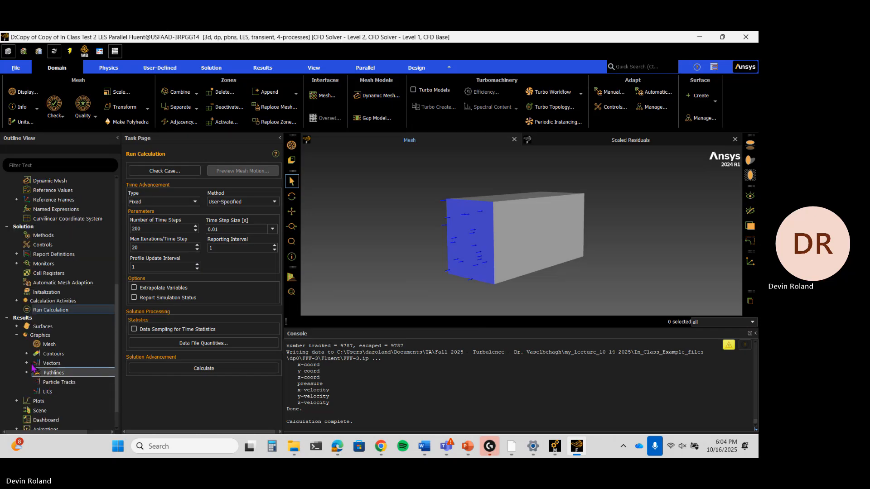
click(26, 354)
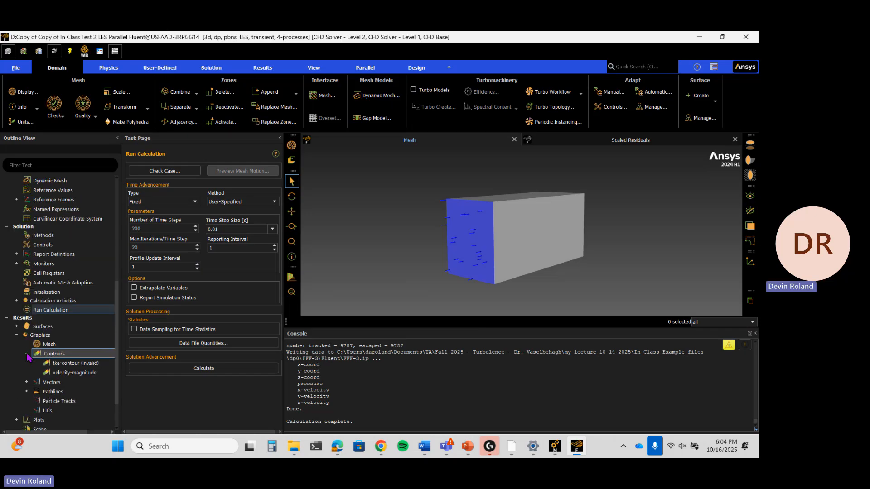
click(16, 69)
click(33, 97)
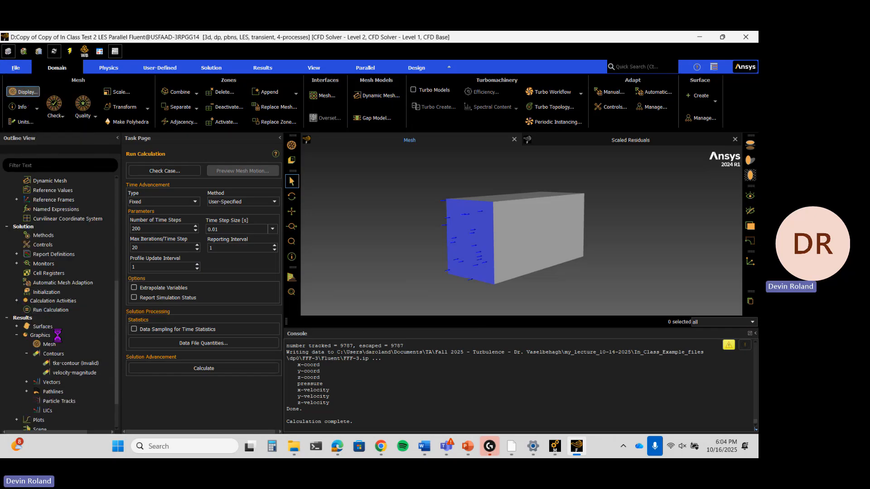
scroll(65, 354, down, 1)
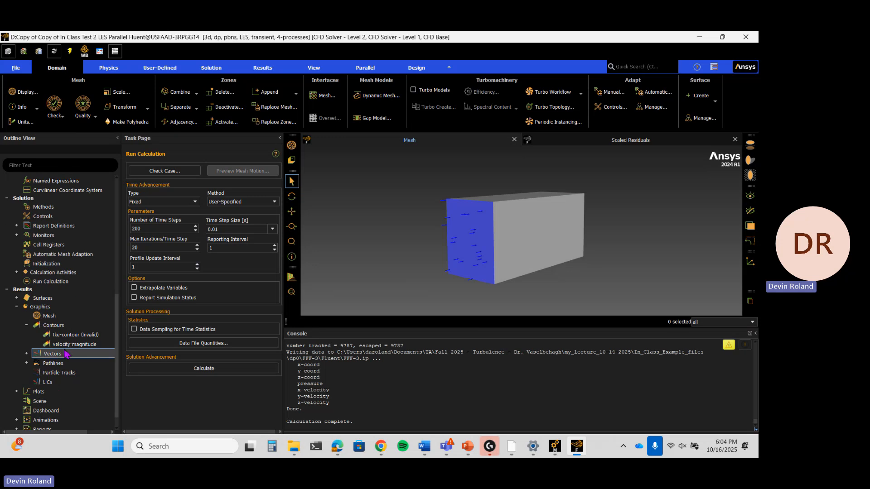
scroll(66, 354, down, 1)
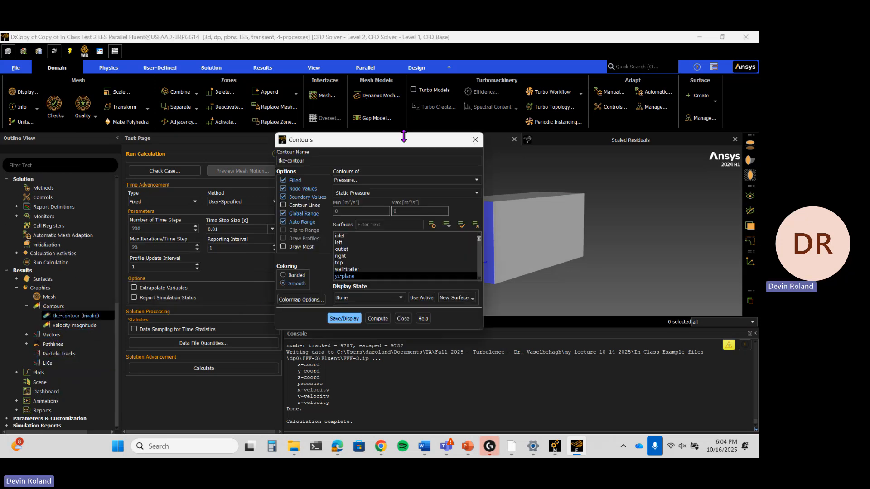
drag(403, 137, 193, 159)
click(135, 341)
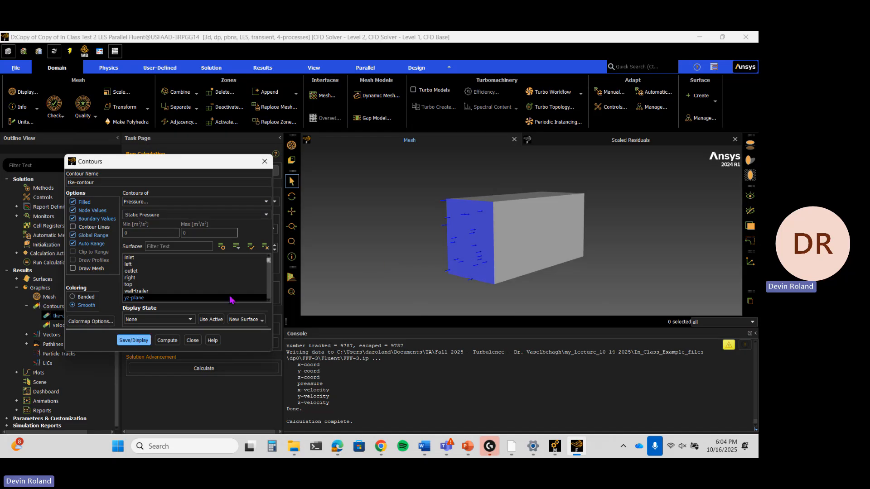
click(136, 341)
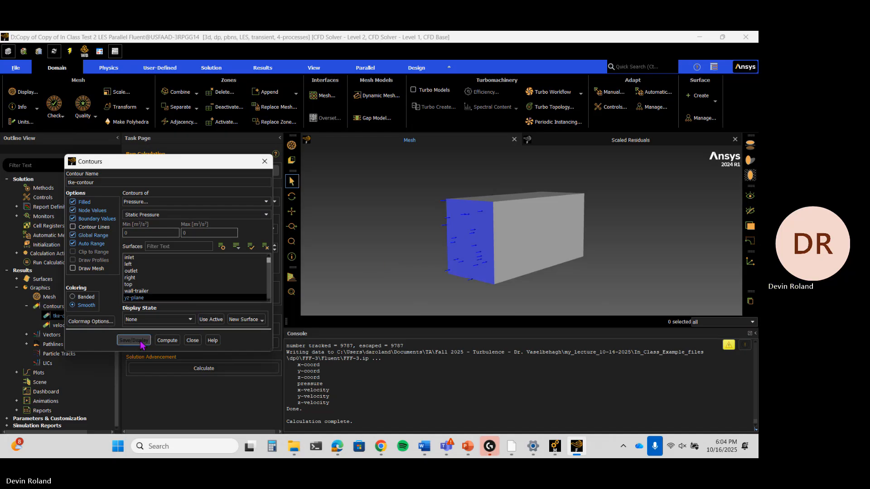
Show the static pressure contour around the trailer from the side and start saving it as a PNG picture.
middle_drag(495, 232, 419, 224)
middle_drag(520, 237, 695, 237)
mouse_move(532, 238)
middle_down()
mouse_move(674, 235)
mouse_move(539, 234)
middle_up()
scroll(539, 234, up, 5)
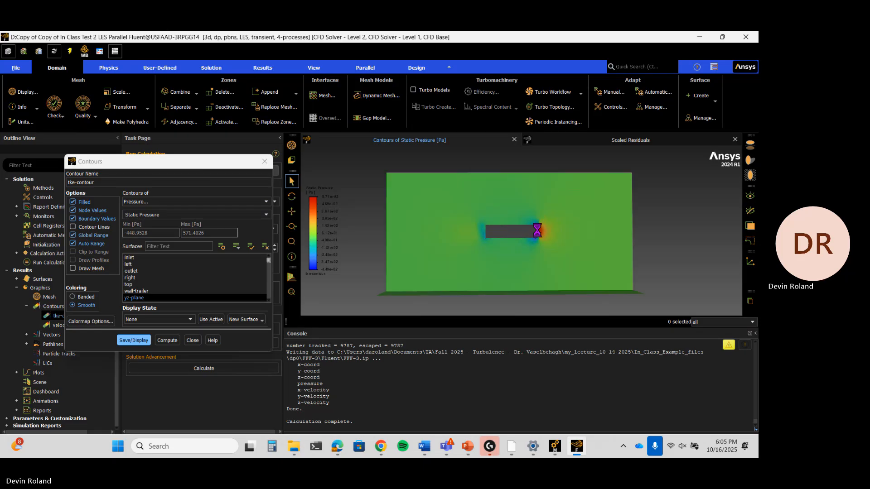
scroll(571, 243, down, 4)
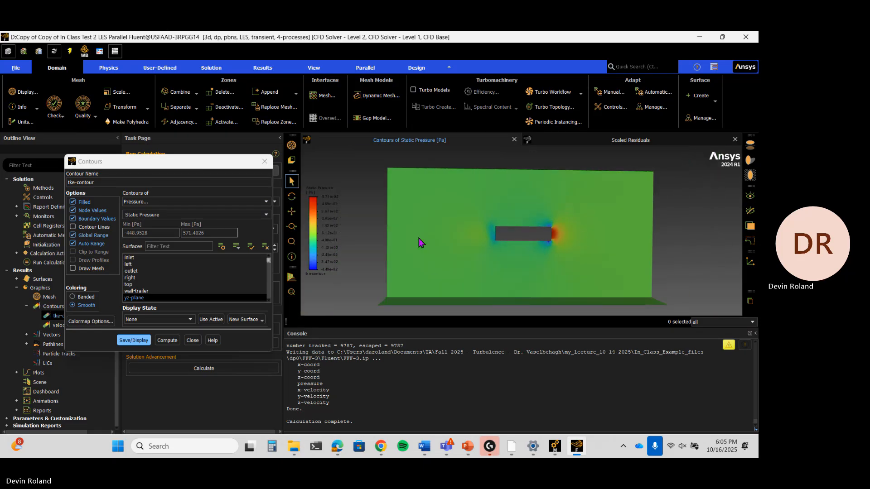
right_click(371, 250)
click(422, 308)
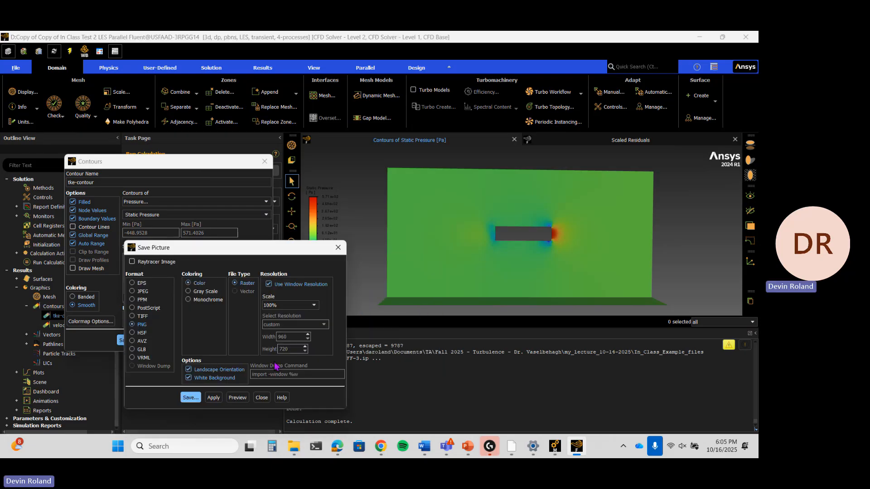
click(190, 398)
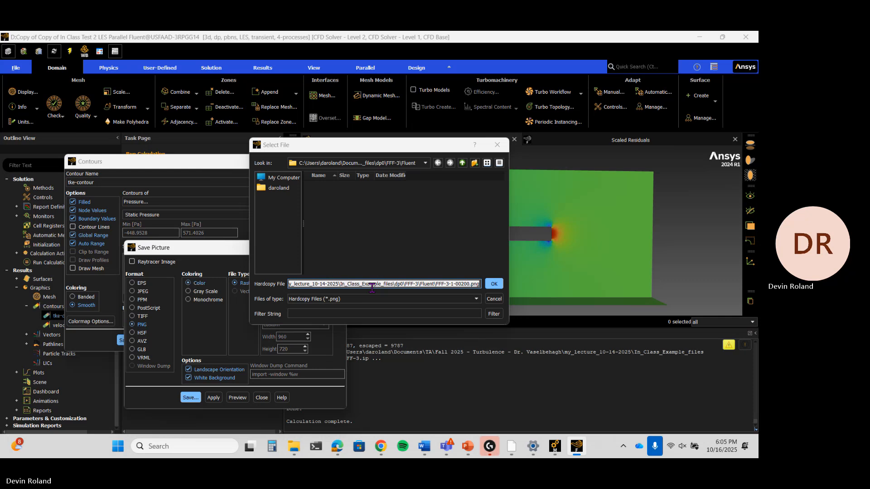
Browse to the my_lecture_10-14-2025 folder inside the Fall 2025 Turbulence folder of Documents\TA as the picture's save location.
click(278, 188)
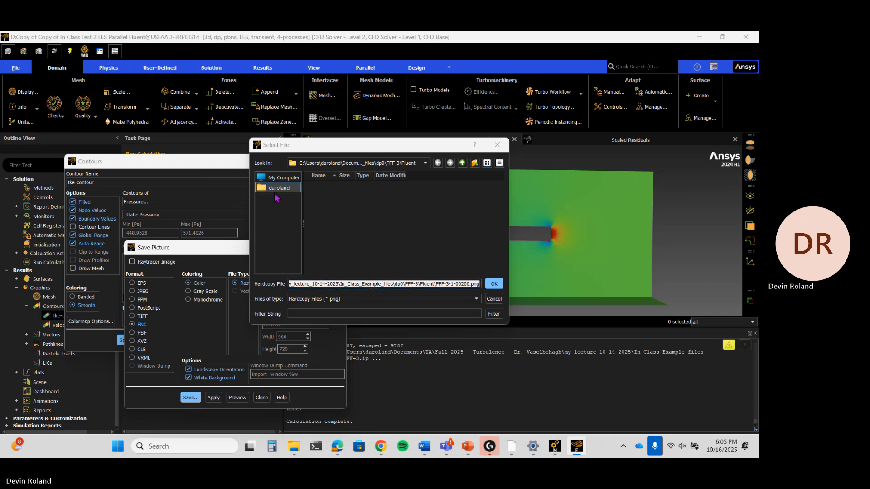
scroll(334, 240, down, 4)
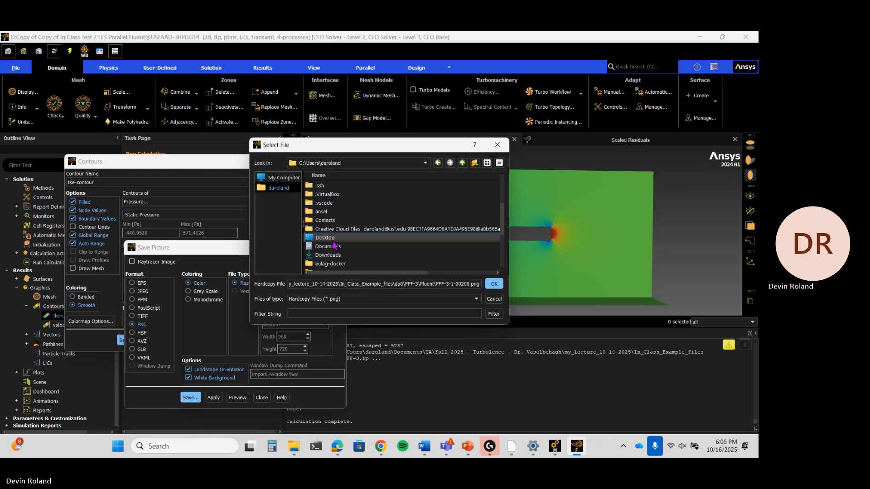
double_click(328, 220)
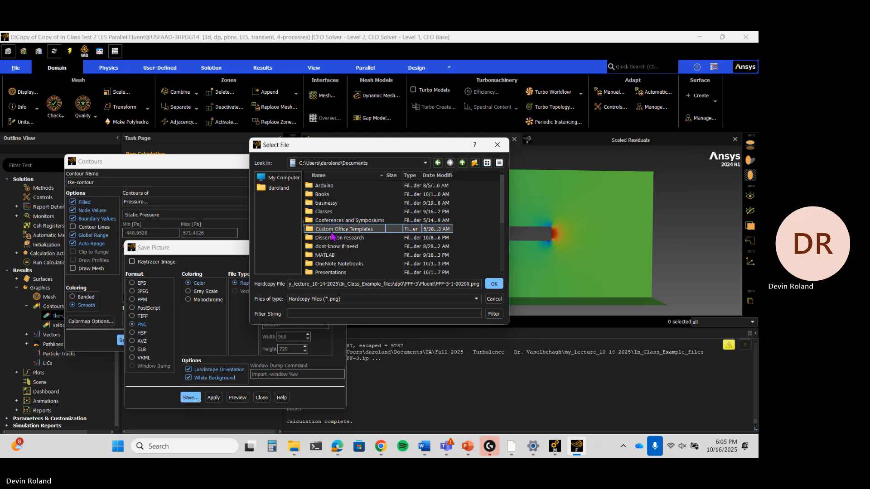
scroll(333, 238, down, 3)
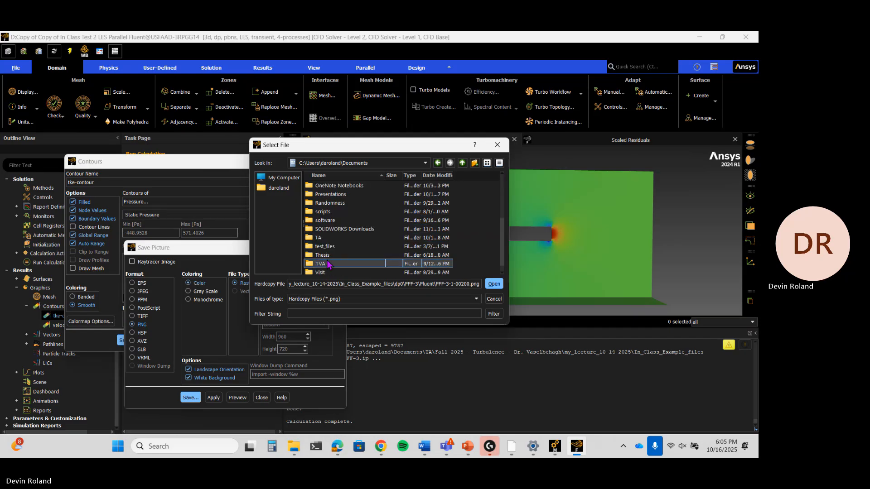
click(331, 238)
double_click(331, 240)
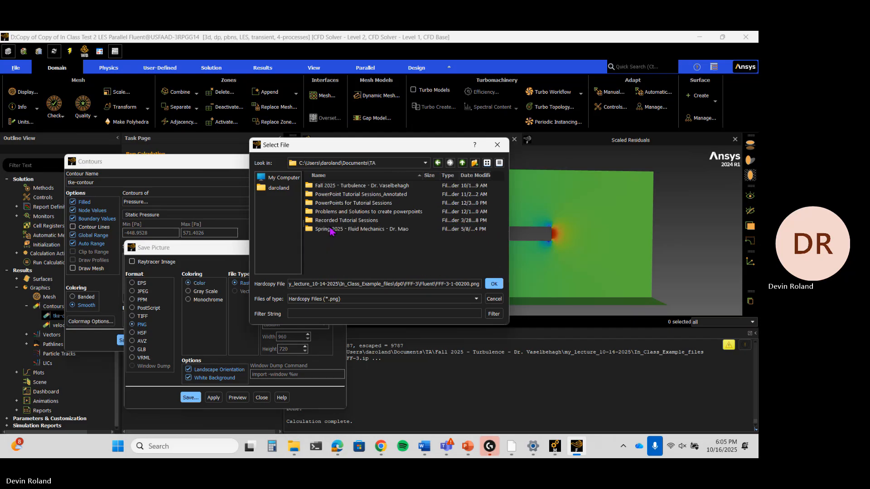
double_click(360, 191)
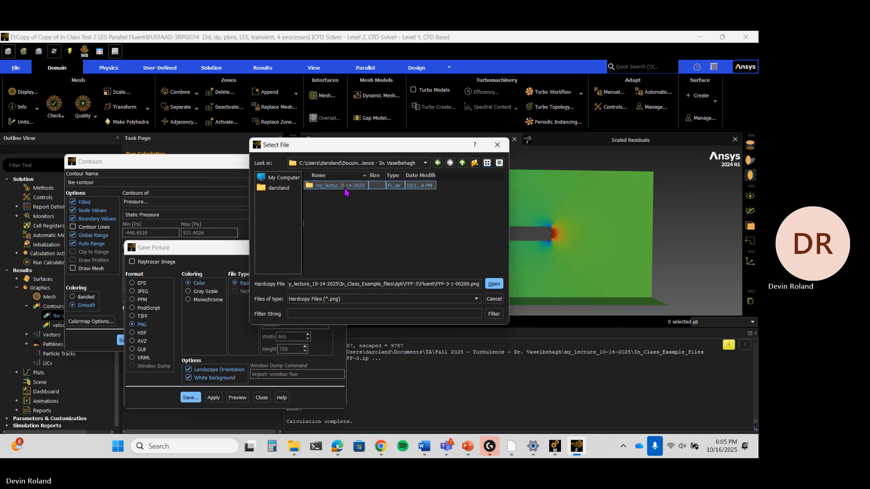
double_click(345, 188)
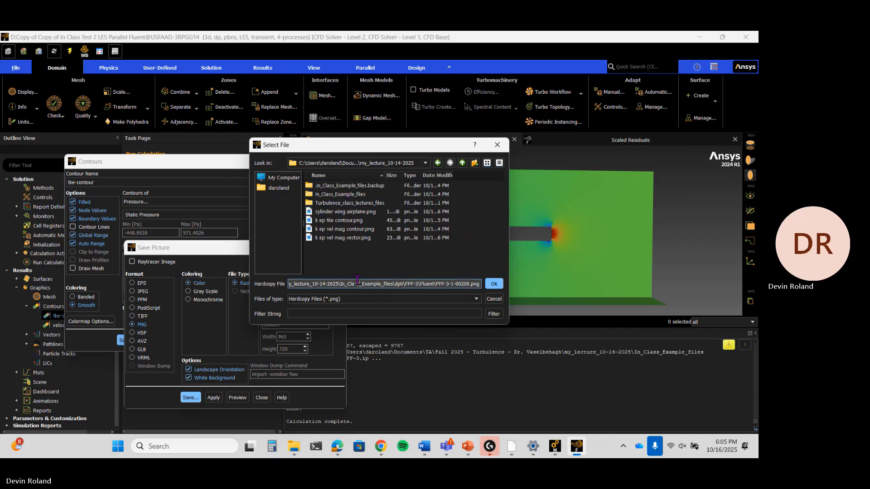
Save the static pressure picture as "les tke contour.png" and close the picture settings.
click(346, 221)
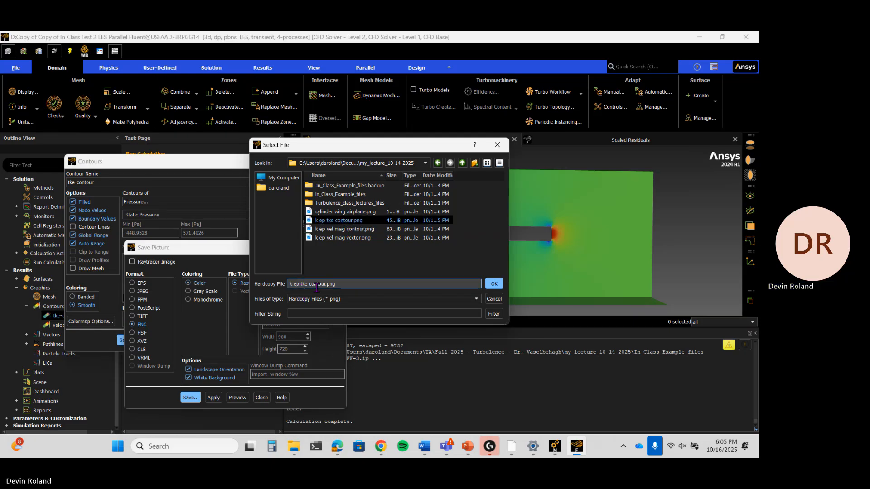
key(BackSpace)
key(BackSpace)
key(BackSpace)
key(BackSpace)
key(Return)
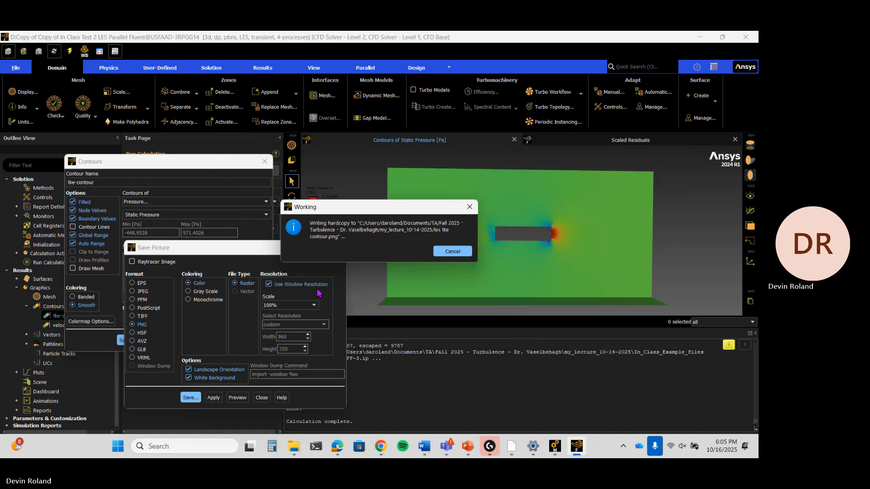
click(338, 247)
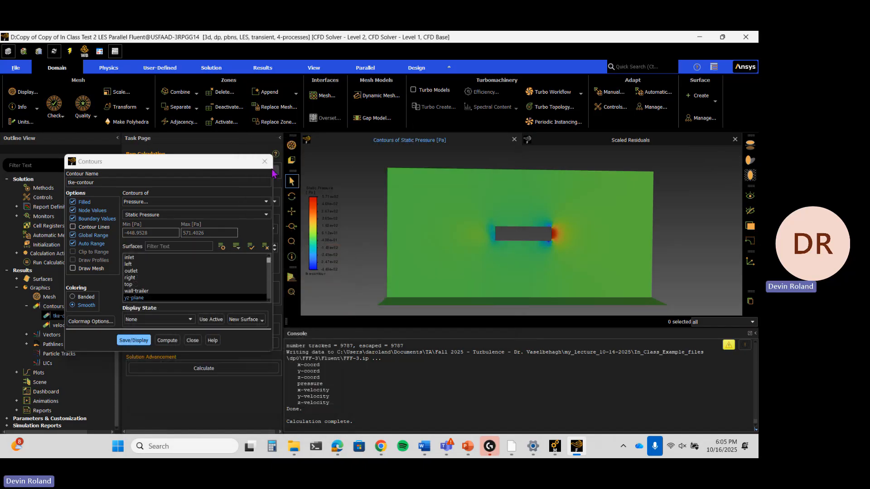
Close the tke-contour definition and display the existing velocity-magnitude contour on the yz-plane.
click(192, 340)
double_click(69, 326)
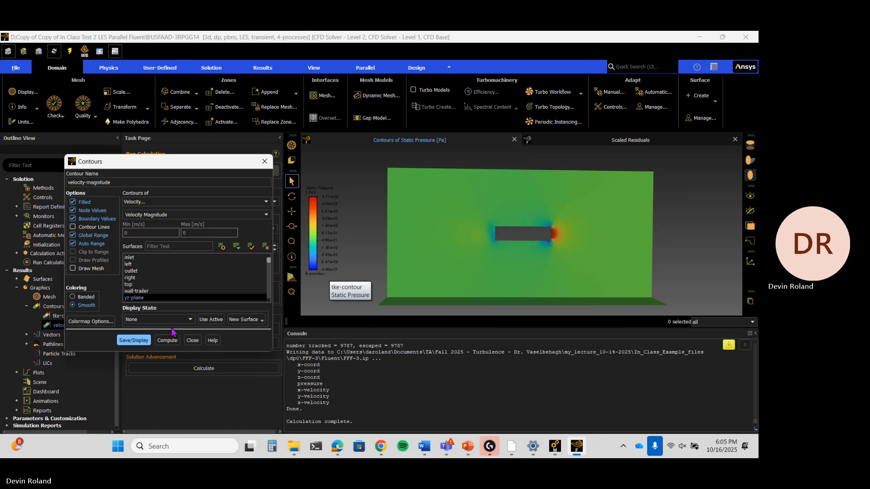
click(134, 340)
click(518, 261)
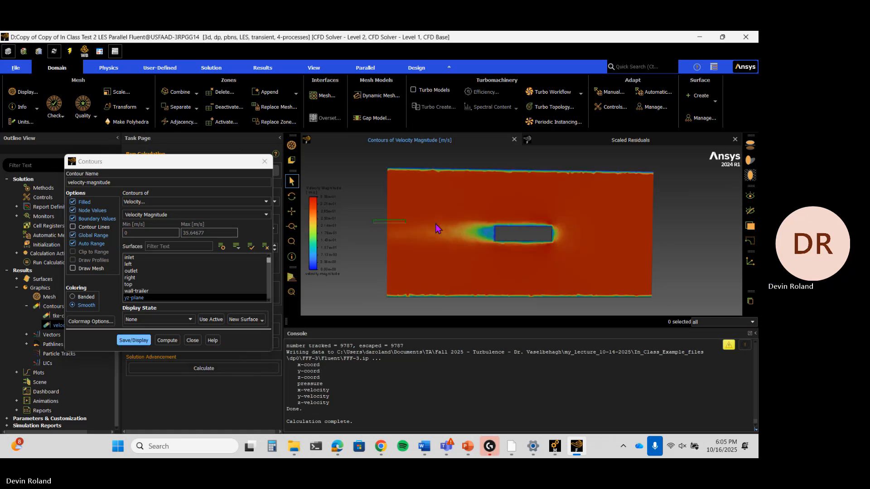
Show the velocity magnitude contour from the opposite side of the yz-plane and start saving it as a PNG picture.
drag(387, 202, 384, 279)
right_click(368, 247)
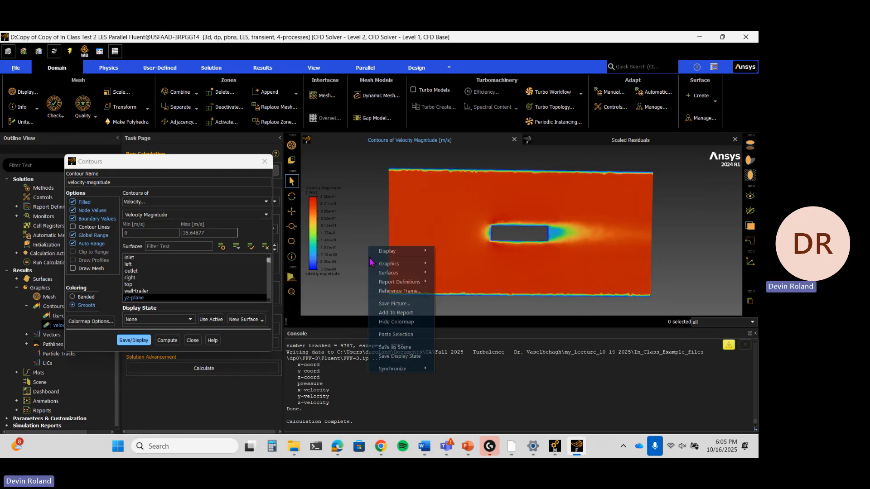
click(392, 300)
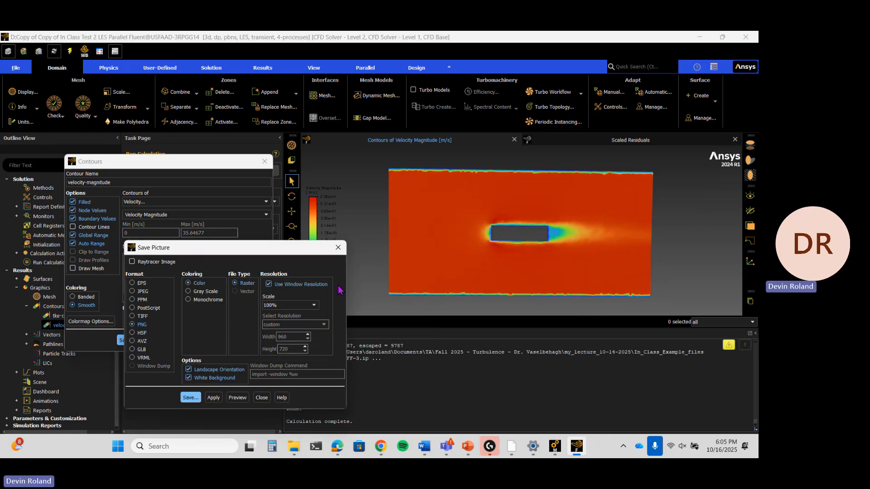
click(190, 398)
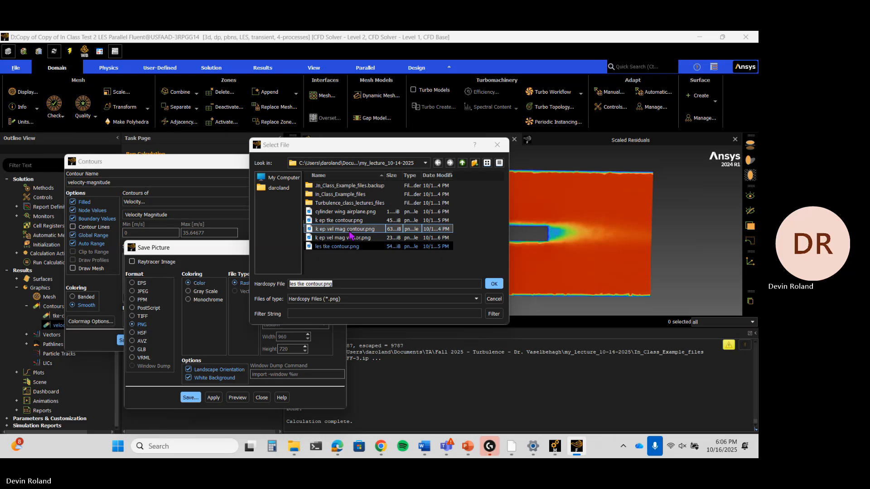
Save the velocity magnitude picture as "les vel mag contour.png" and close the picture settings and contour definition.
click(350, 230)
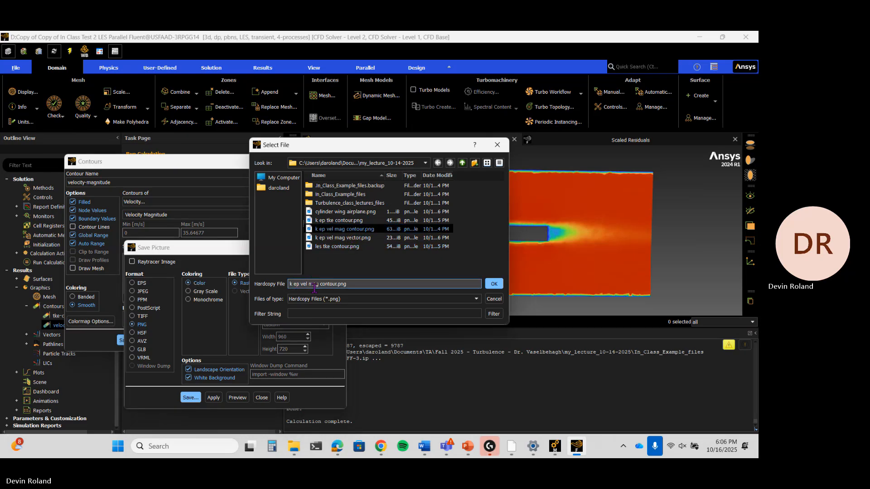
key(BackSpace)
key(BackSpace)
key(BackSpace)
text(les)
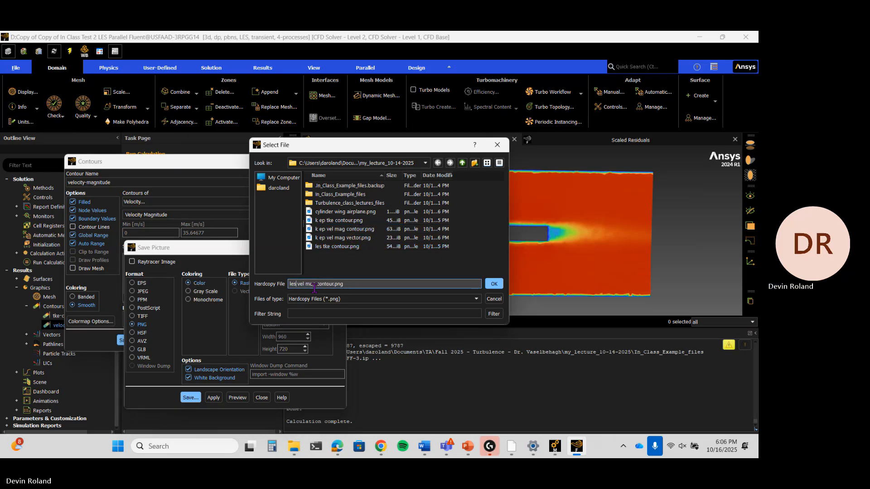
key(Return)
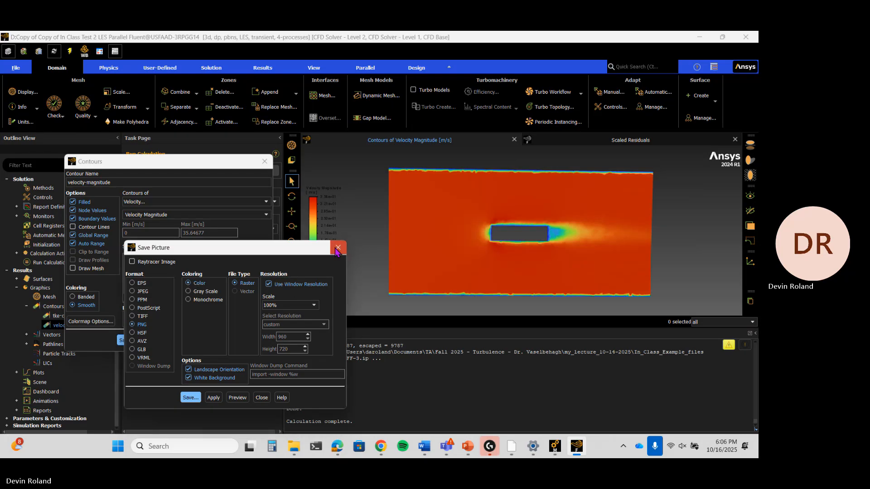
click(338, 247)
click(271, 166)
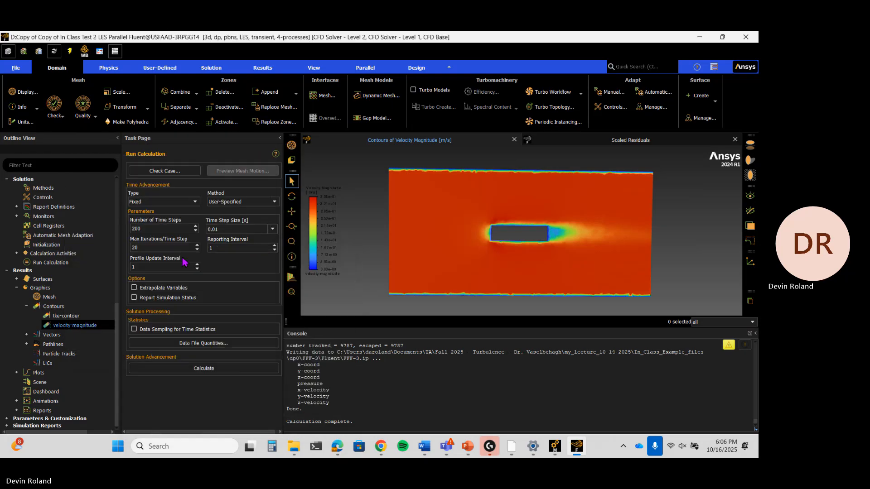
Reopen and display the tke-contour definition, and change its contour category from pressure to Turbulence.
double_click(83, 316)
click(134, 339)
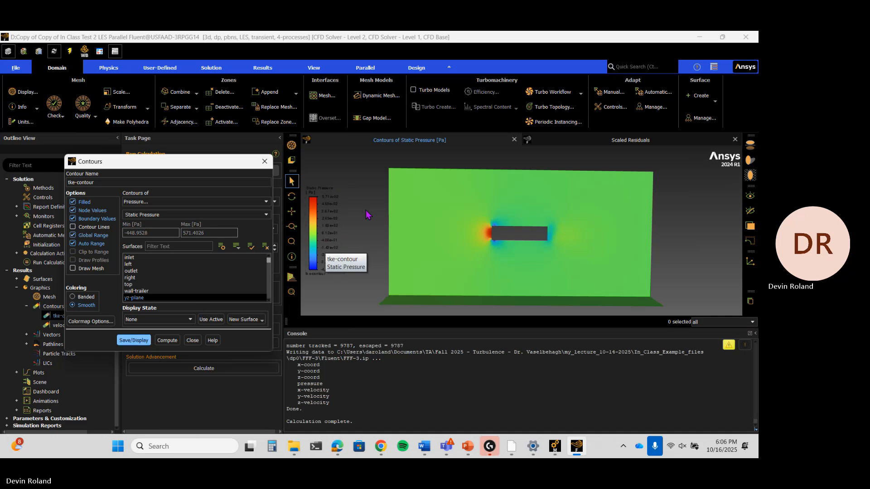
click(245, 203)
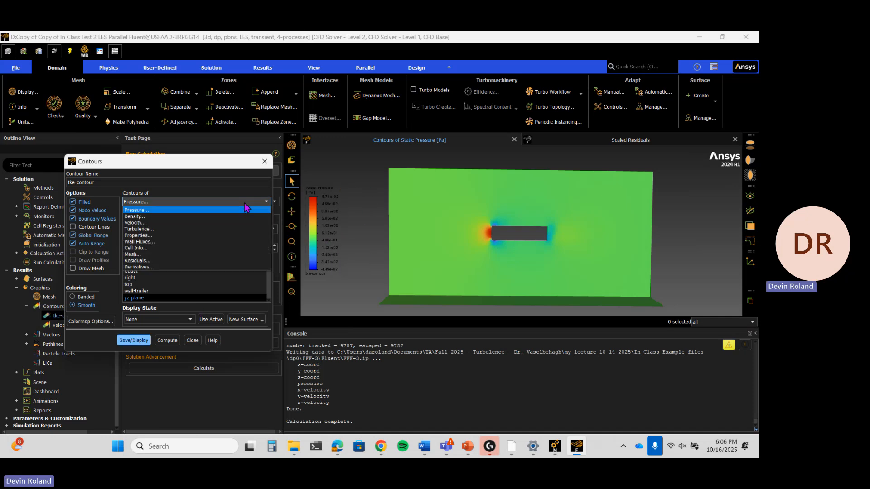
click(176, 209)
click(176, 204)
click(175, 228)
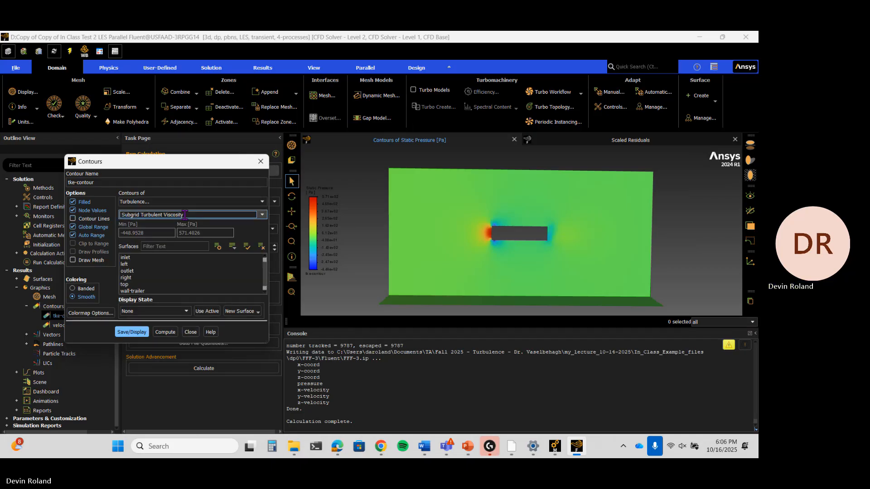
Choose Subgrid Turbulent Viscosity as the contour variable and display it on the yz-plane.
click(255, 215)
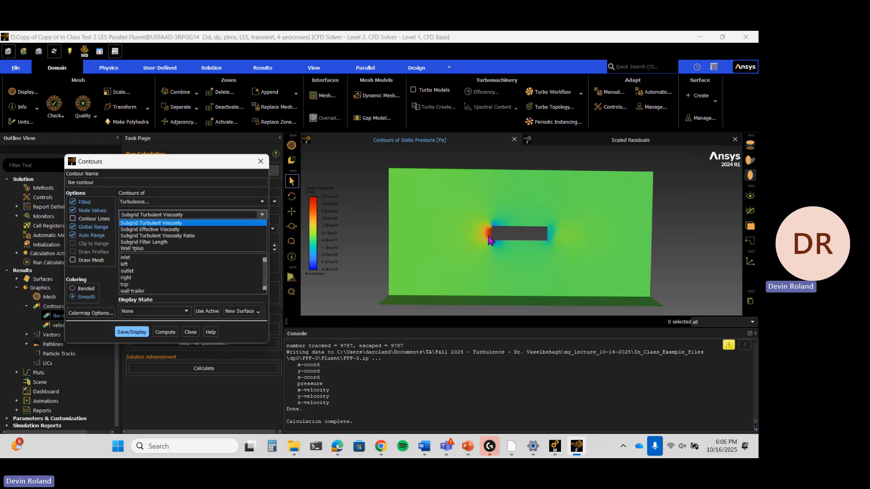
click(202, 229)
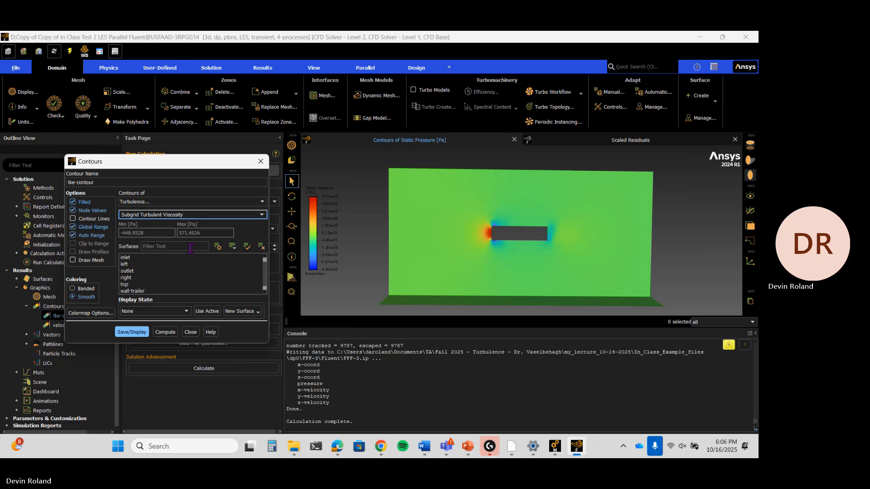
scroll(143, 288, down, 1)
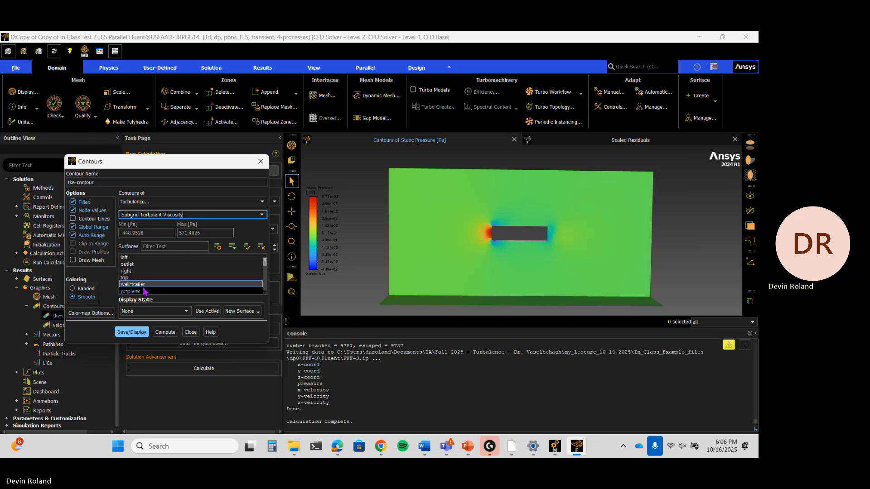
click(144, 291)
click(131, 332)
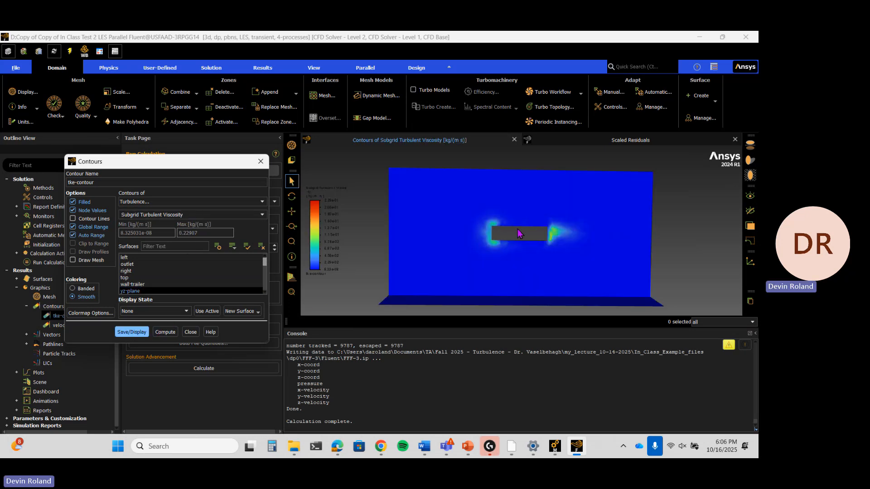
Review the other turbulence variables and contour categories offered for the tke-contour, and close its definition.
click(206, 218)
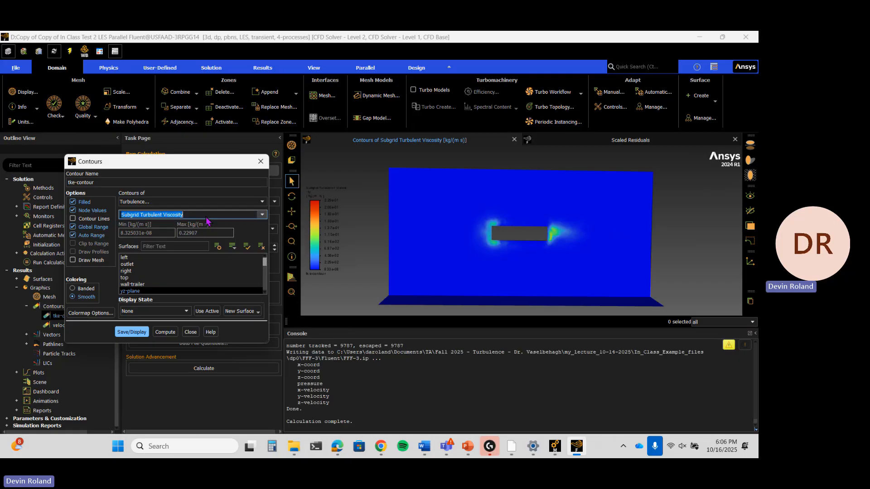
click(261, 215)
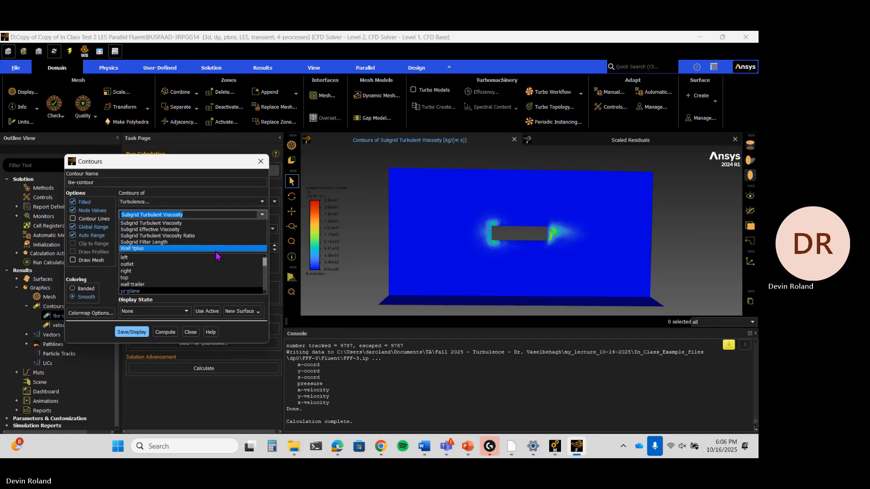
click(246, 223)
click(262, 201)
click(262, 202)
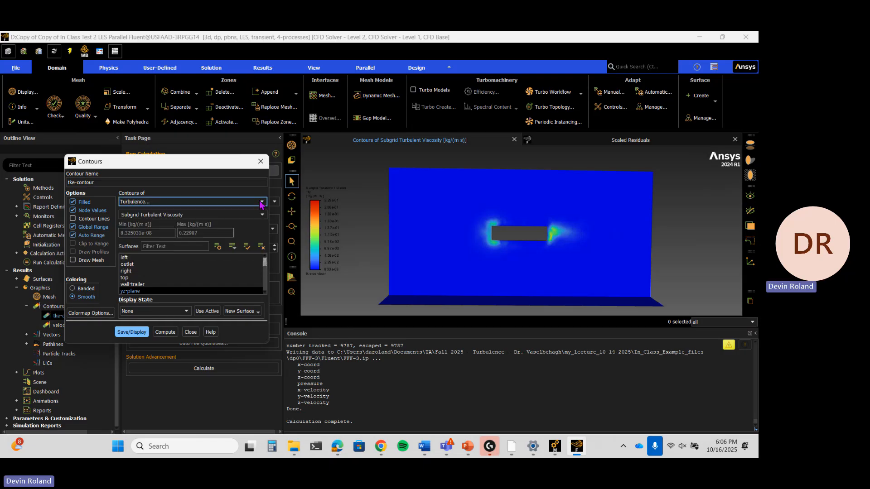
click(262, 203)
click(262, 202)
click(260, 162)
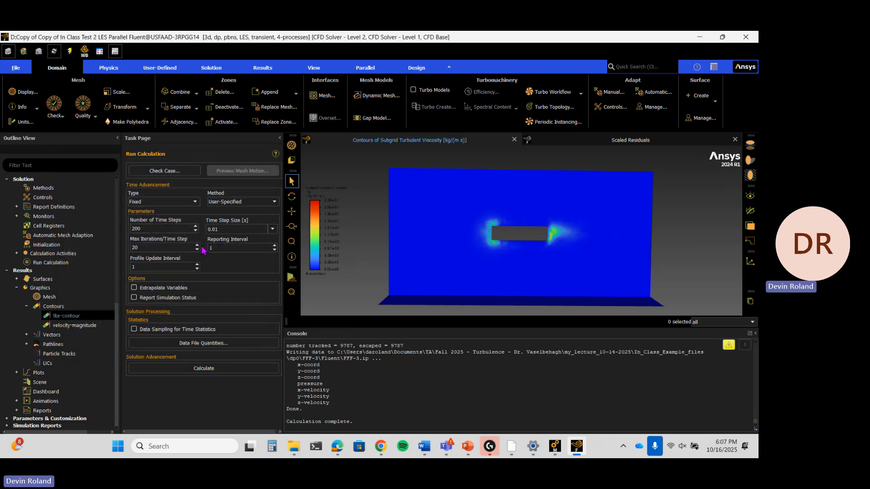
Open the existing velocity-magnitude-vector definition and display its vectors on the yz-plane.
click(26, 336)
double_click(78, 345)
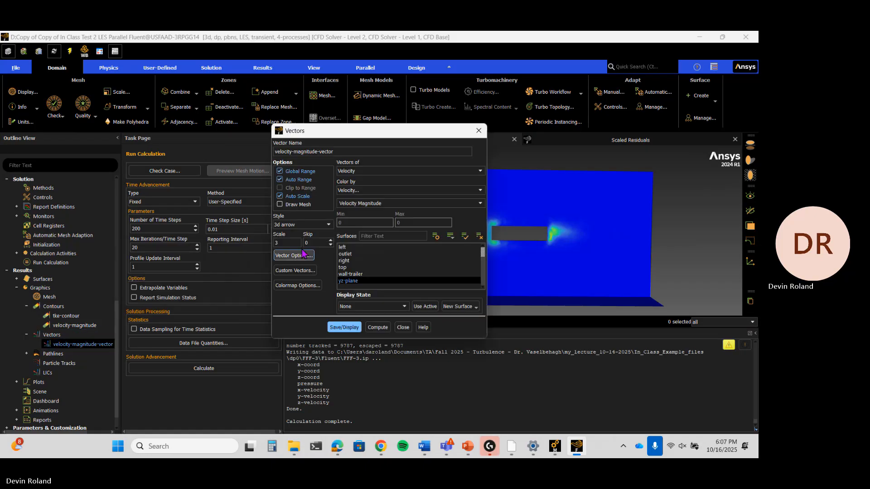
drag(403, 132, 208, 144)
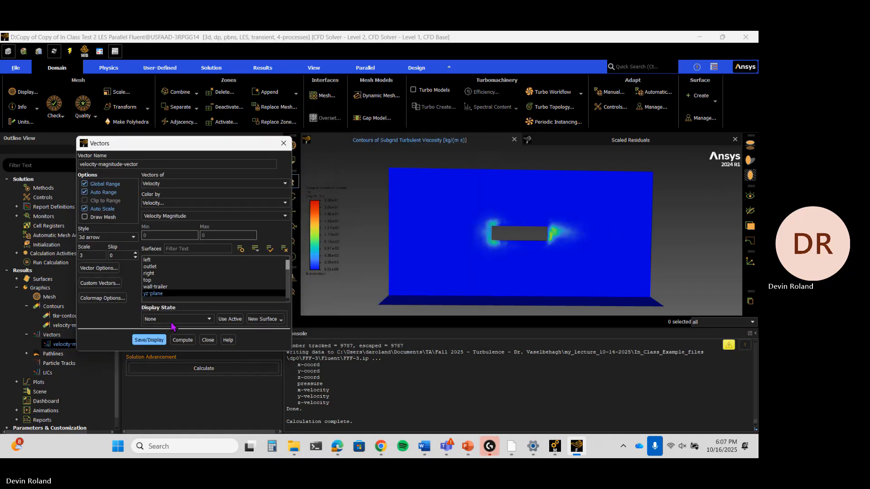
click(149, 339)
Frame the velocity vectors in the wake directly behind the trailer and start saving the view as a PNG picture.
scroll(557, 226, up, 10)
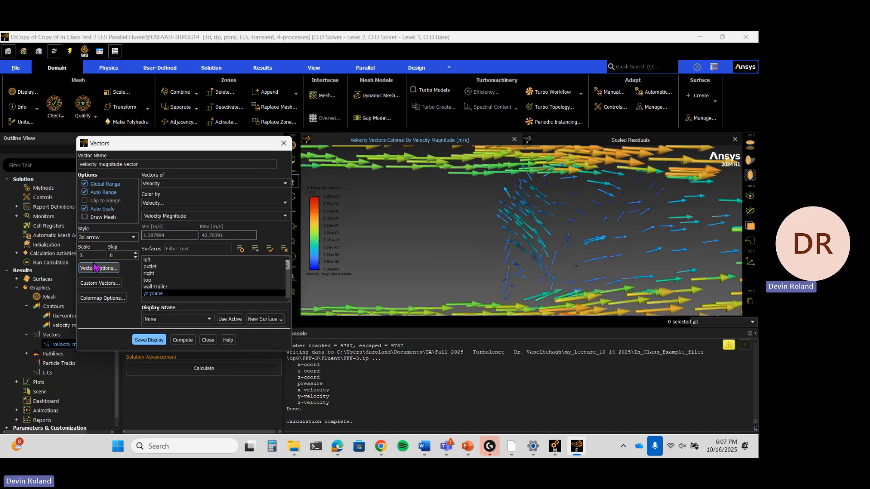
click(491, 228)
middle_drag(488, 223, 410, 218)
right_click(457, 222)
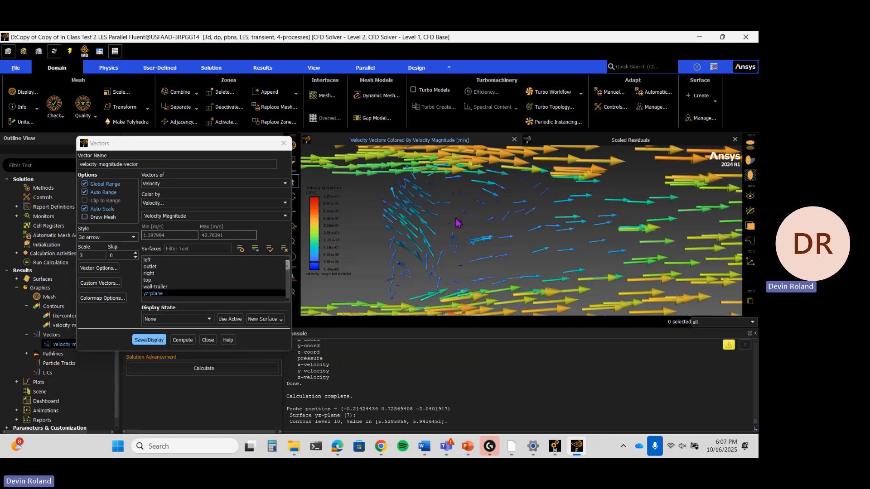
right_click(488, 221)
right_click(363, 236)
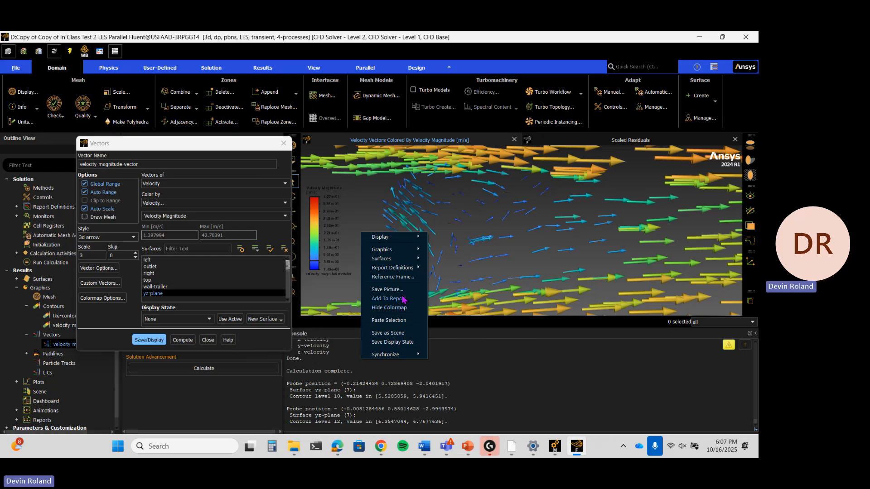
click(389, 290)
click(191, 397)
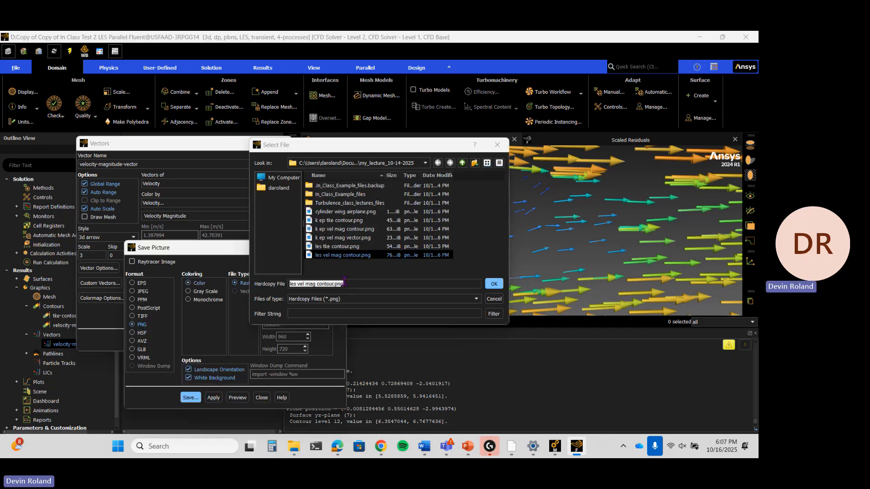
Save the vector picture as "vel mag vector.png", based on the existing k ep vector file name, and close the picture and vector settings.
click(348, 241)
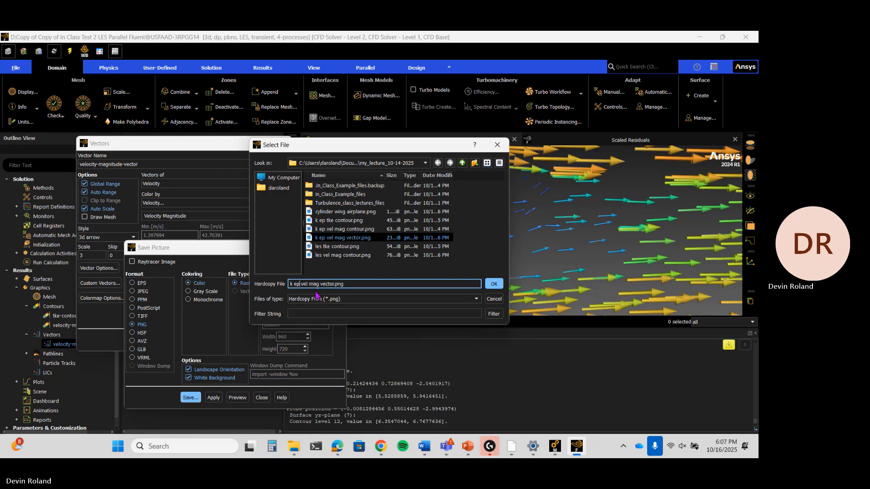
key(BackSpace)
key(BackSpace)
key(BackSpace)
key(BackSpace)
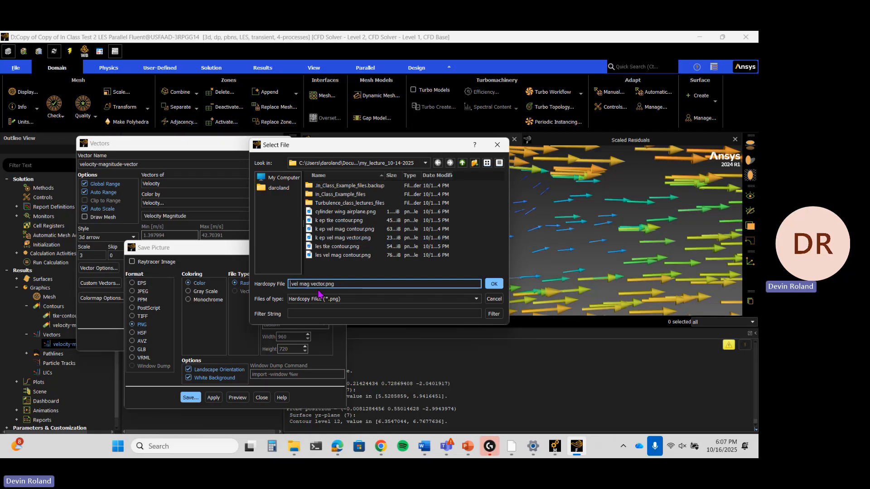
key(Return)
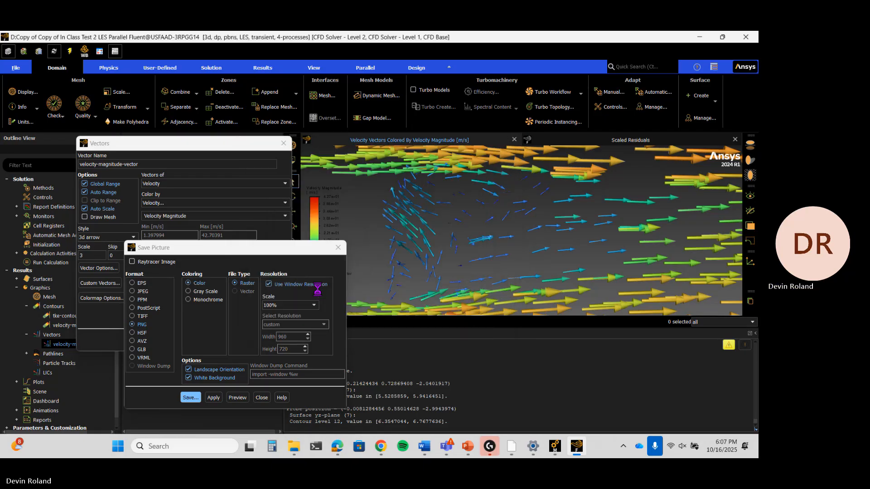
click(341, 250)
click(284, 144)
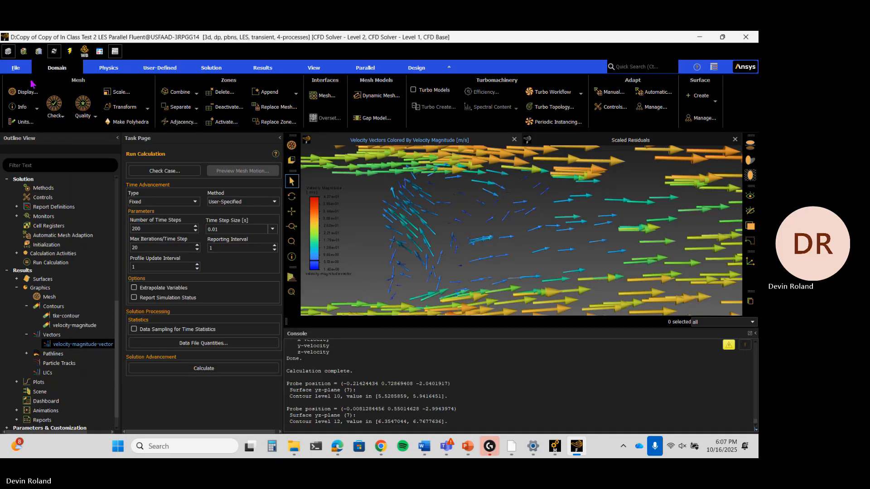
Save the project, using the settings changes for current and future calculations.
click(16, 68)
click(32, 97)
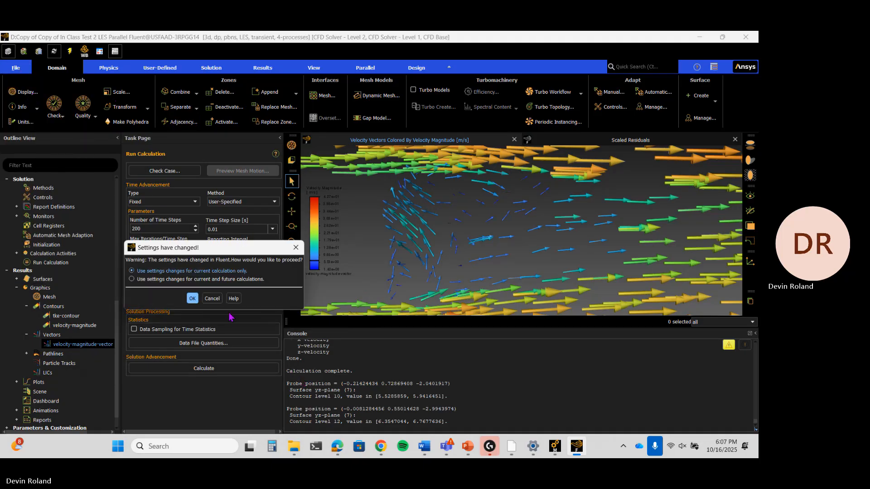
click(175, 279)
click(192, 298)
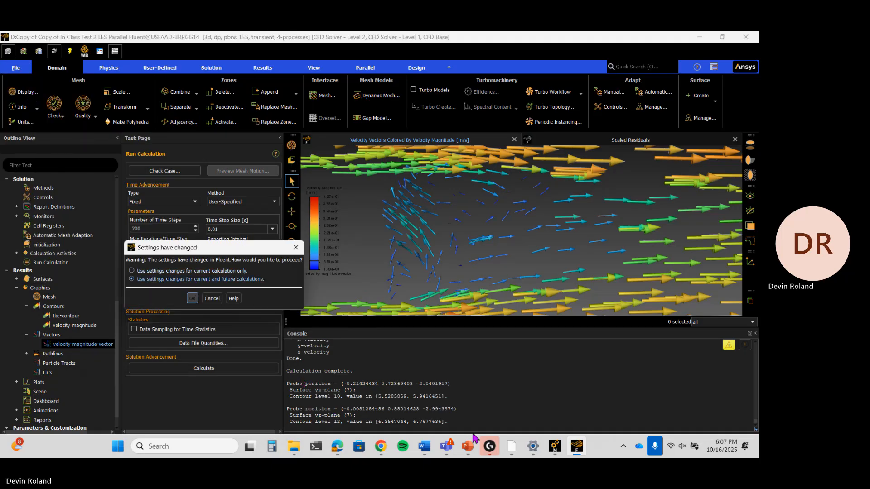
Switch to the Ansys Fluent Workshop 2 presentation in PowerPoint and open the "Contours of Velocity Magnitude" slide.
click(467, 446)
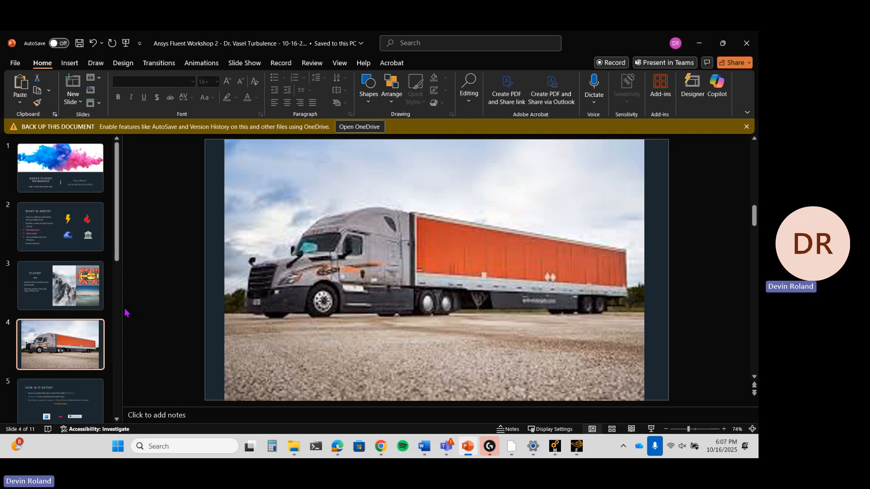
scroll(126, 313, down, 5)
scroll(68, 290, up, 3)
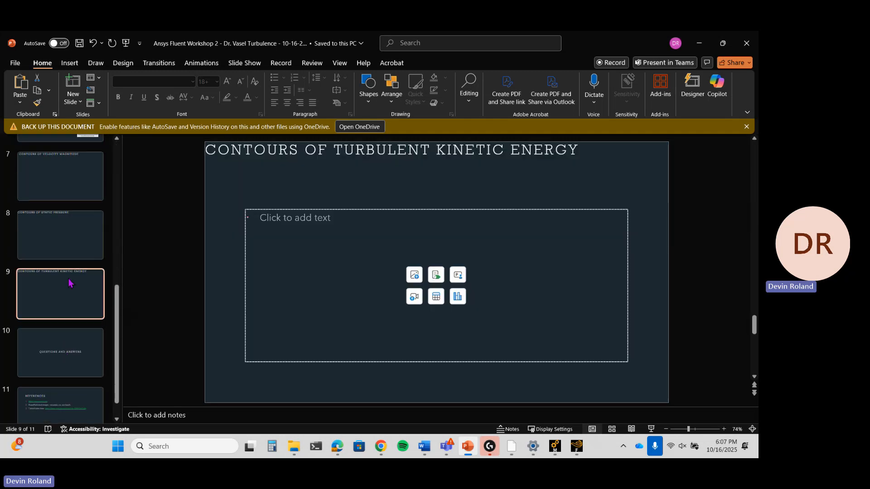
click(67, 252)
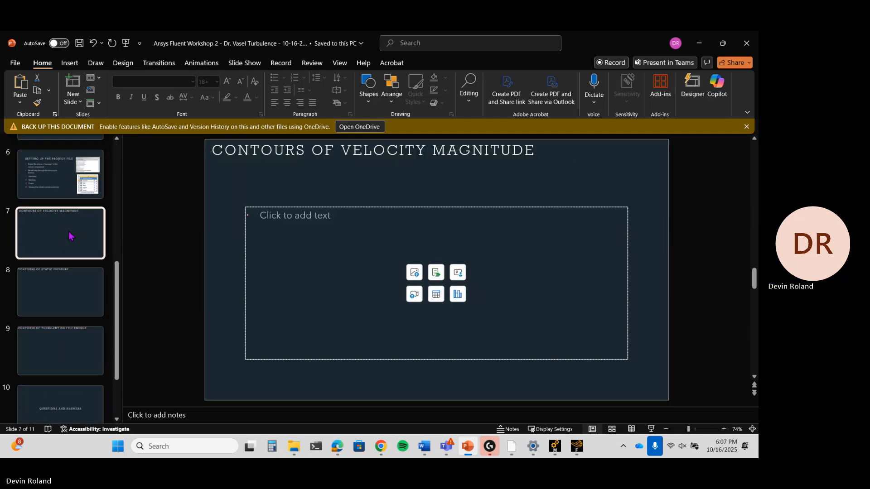
Insert the "k ep vel mag vector" and "les vel mag vector" pictures from the my_lecture_10-14-2025 folder into the velocity magnitude slide.
click(15, 63)
key(Escape)
click(70, 63)
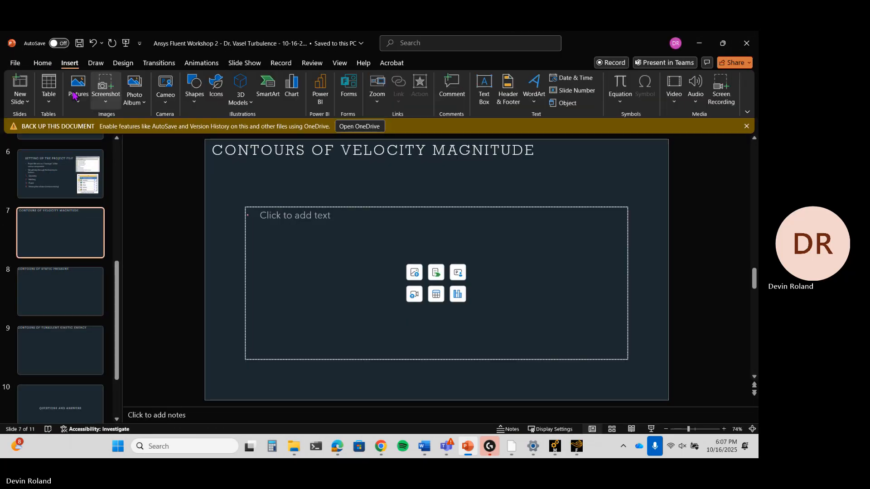
click(74, 101)
click(95, 129)
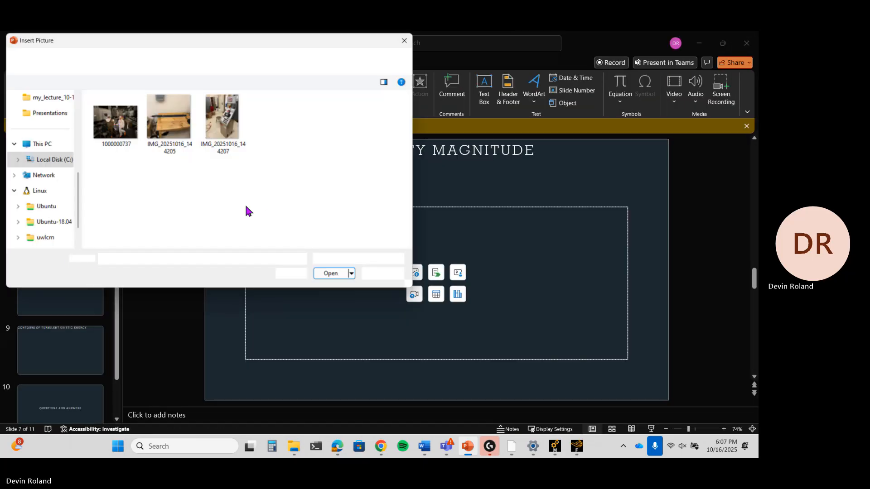
scroll(50, 192, up, 2)
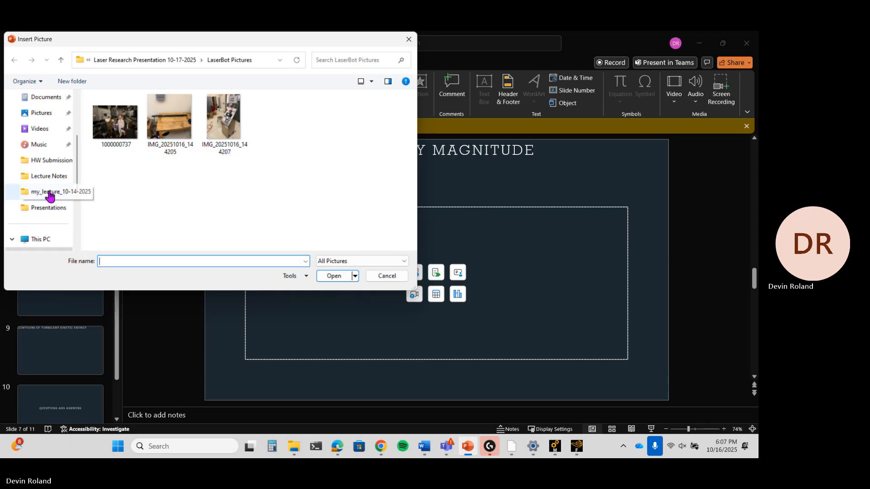
click(51, 192)
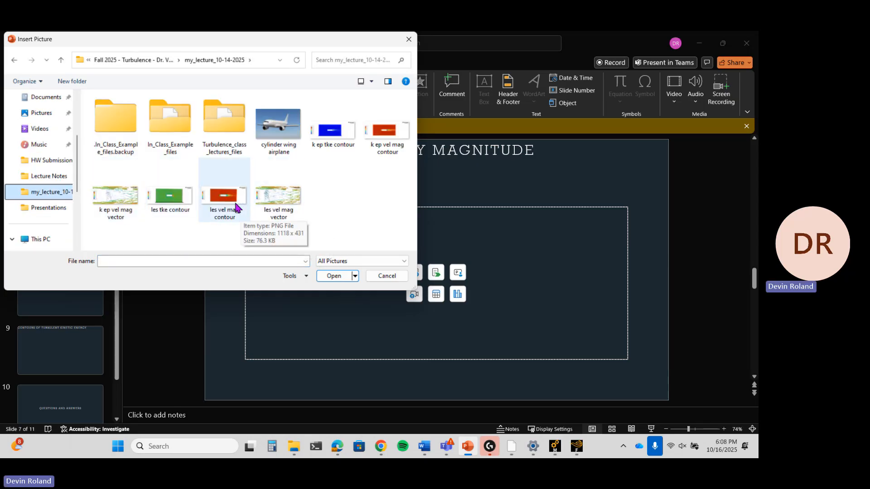
click(285, 193)
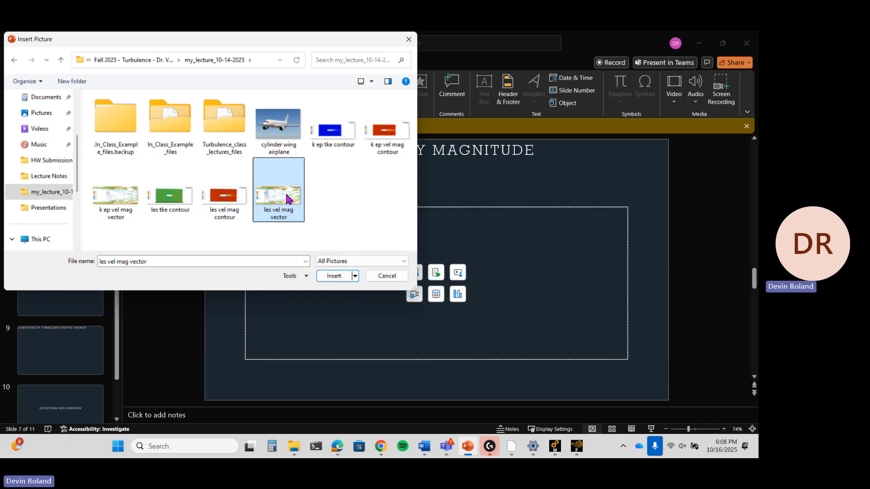
shift+click(131, 198)
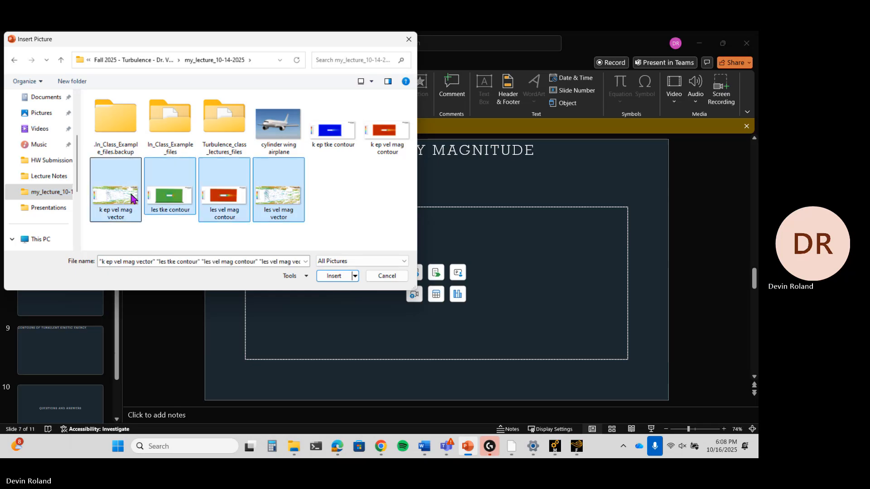
ctrl+click(170, 195)
click(335, 276)
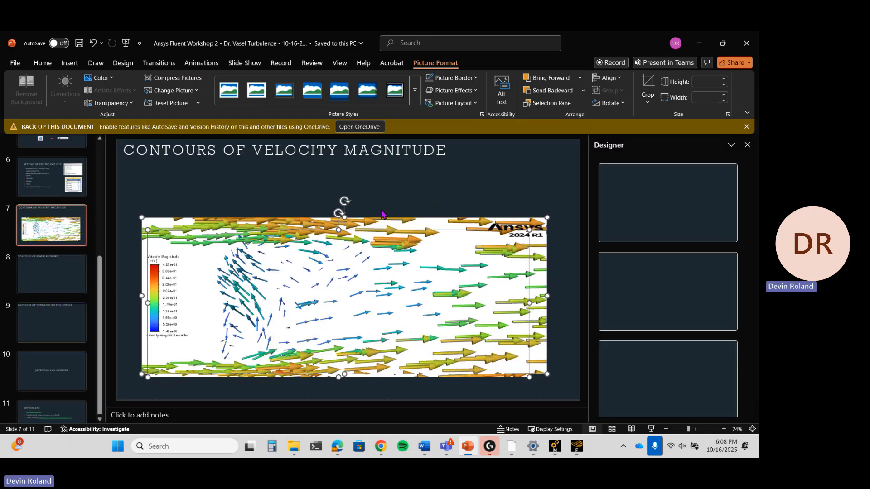
Separate the two overlapping vector pictures vertically so they are stacked one above the other on the velocity magnitude slide.
drag(384, 249, 389, 208)
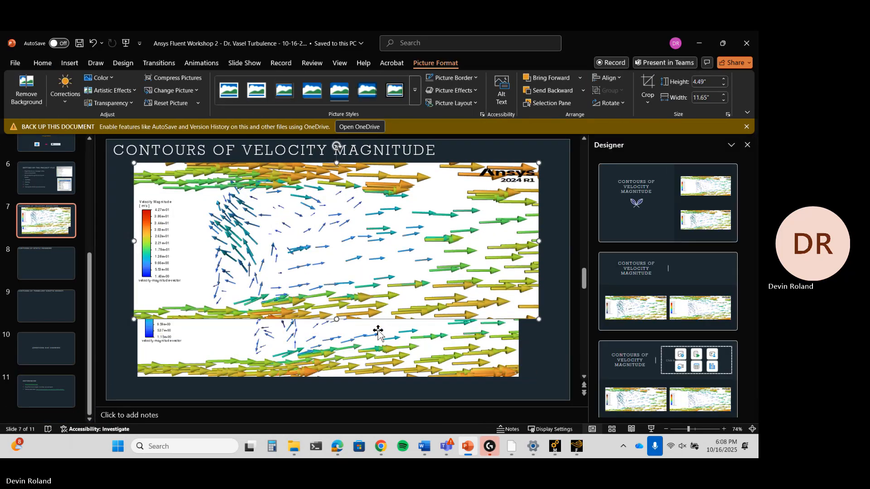
drag(377, 343, 379, 390)
drag(382, 294, 387, 244)
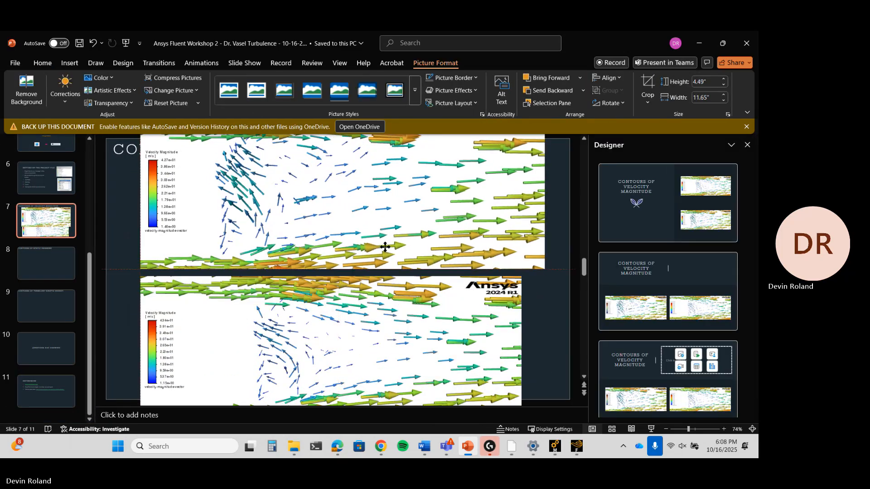
drag(380, 319, 387, 312)
scroll(387, 311, up, 2)
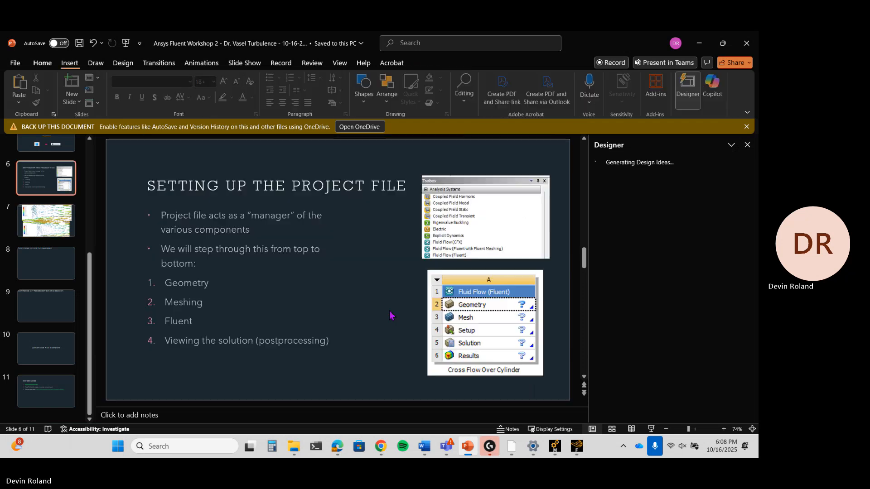
click(67, 222)
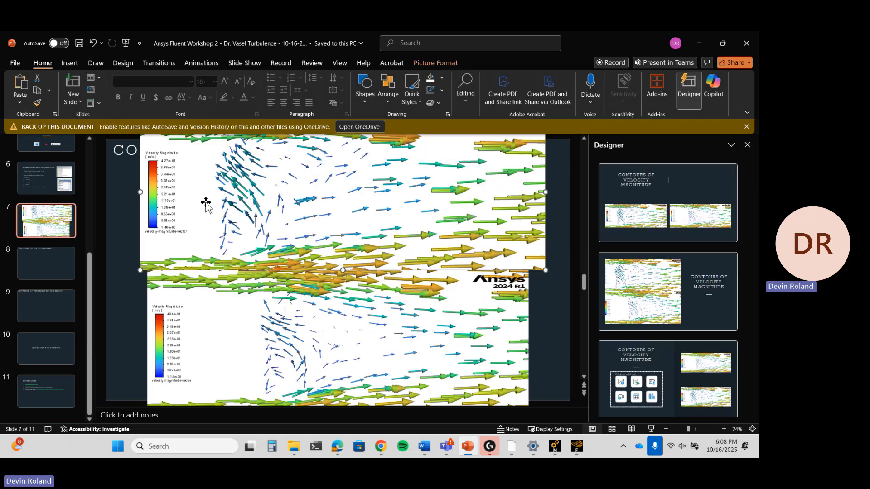
Shrink the upper vector picture, place it near the slide's top centre, and shift the lower picture down to clear it.
click(232, 235)
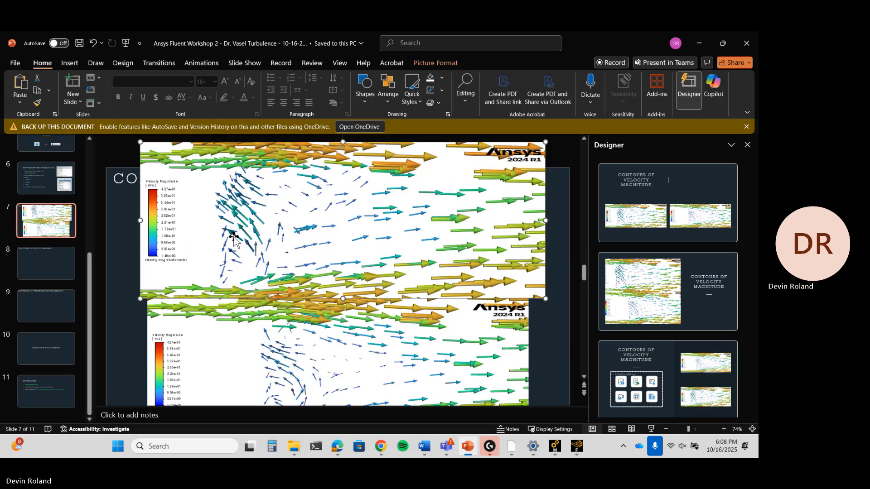
drag(141, 143, 228, 176)
drag(290, 241, 250, 233)
drag(204, 282, 203, 290)
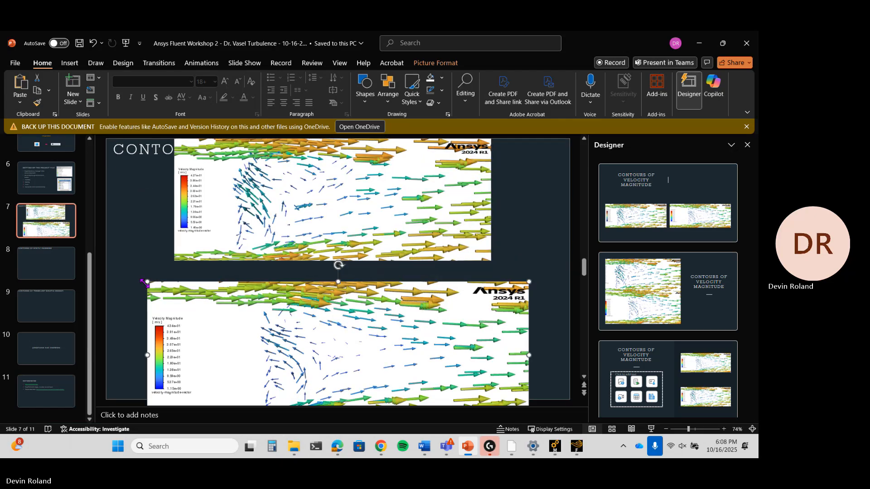
Resize the lower vector picture to the upper picture's width and align it directly beneath, within the slide.
drag(148, 281, 231, 314)
drag(317, 353, 265, 309)
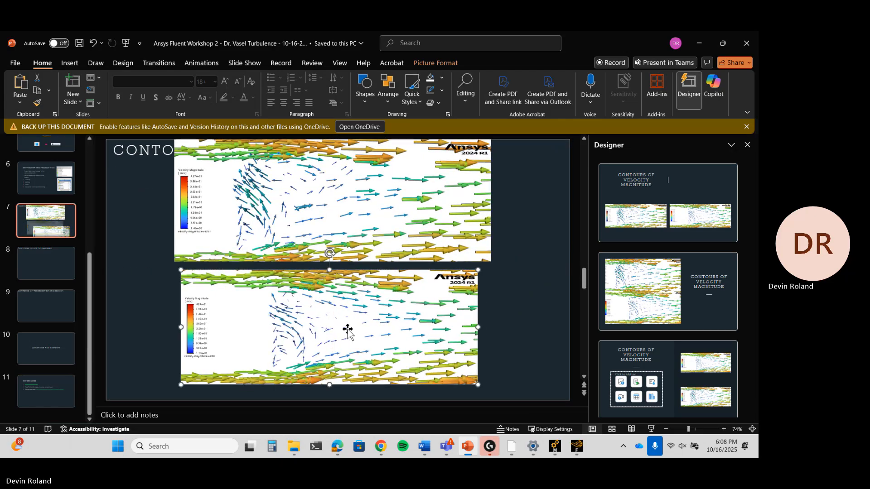
drag(476, 384, 495, 391)
drag(449, 360, 441, 360)
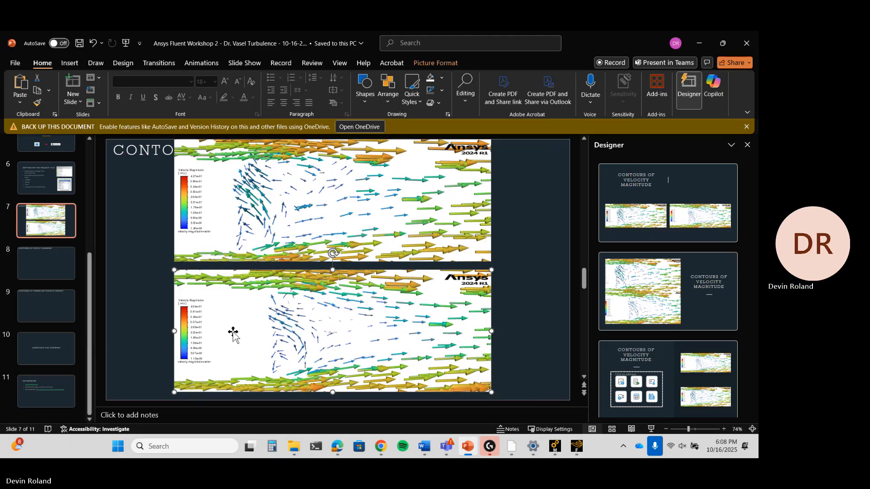
On the "Contours of Static Pressure" slide, choose the "k ep vel mag contour" and "les vel mag contour" pictures for insertion.
click(58, 261)
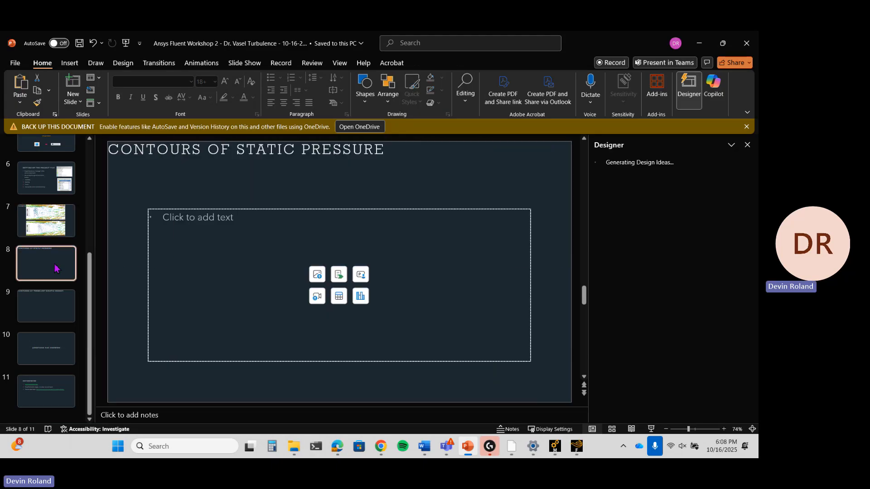
click(69, 63)
click(78, 89)
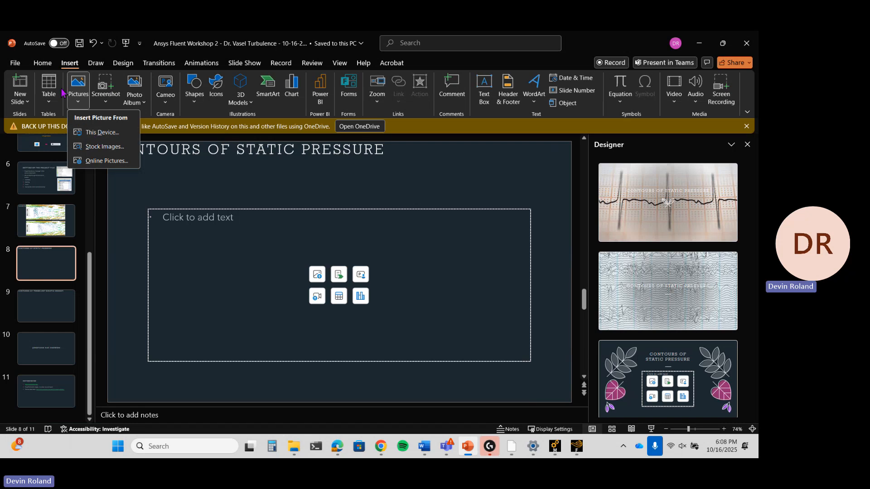
click(101, 132)
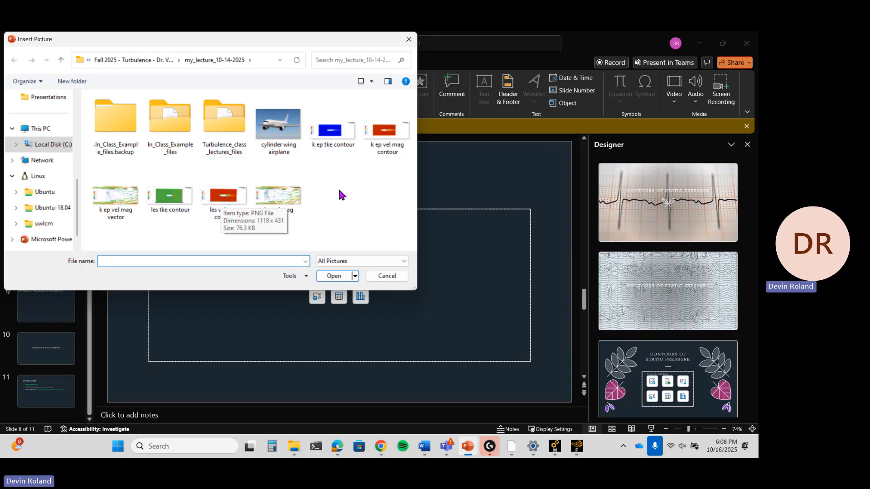
click(225, 194)
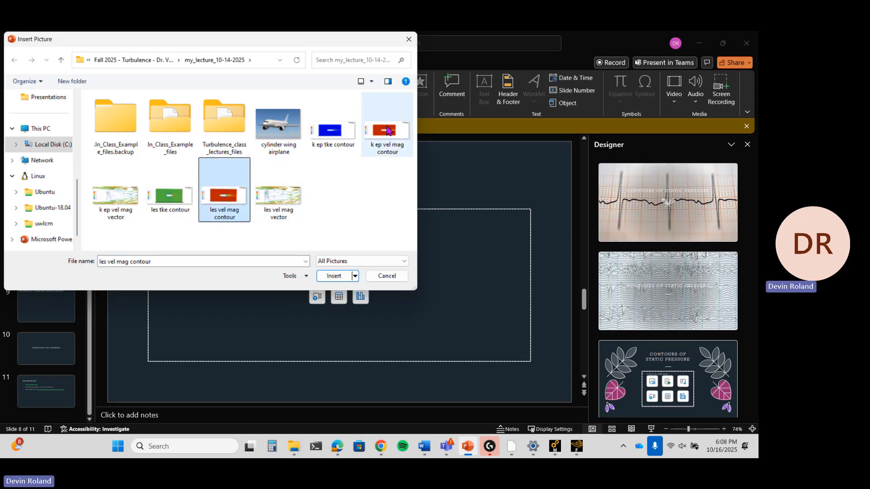
ctrl+click(389, 141)
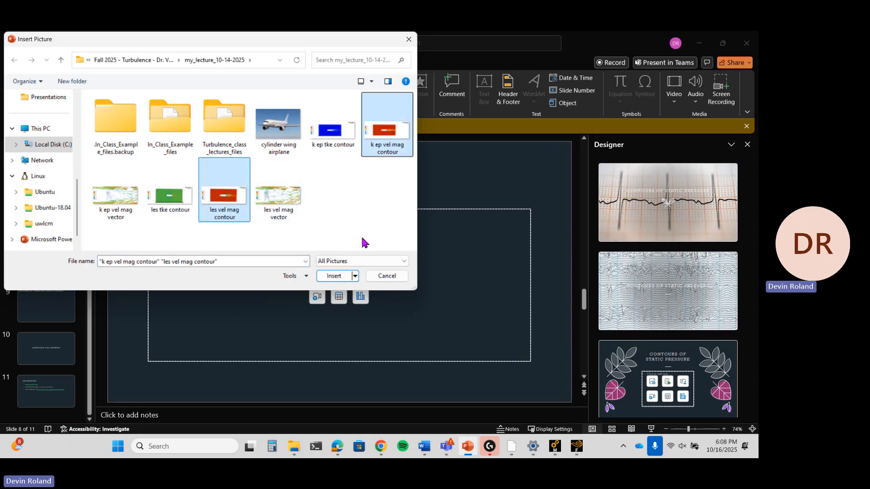